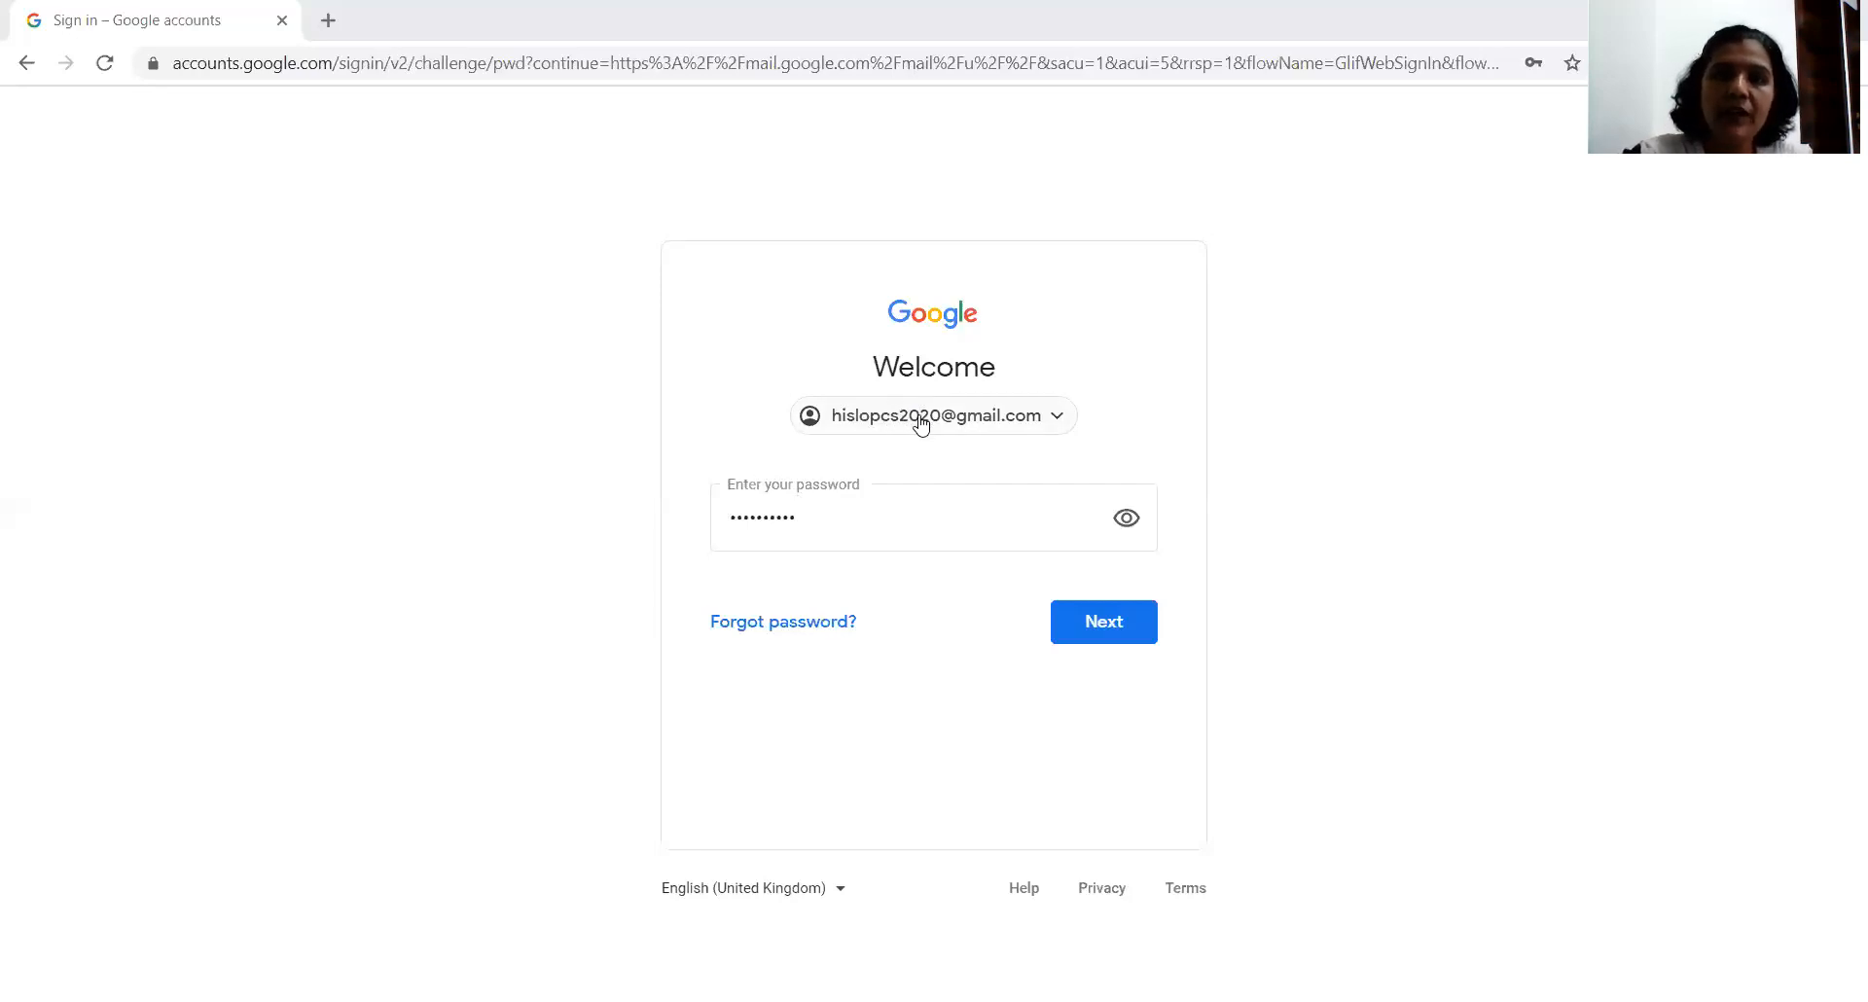
- Submit the password already filled in to sign in to Gmail, and dismiss the email-forwarding promotion
{"action": "left_click", "coordinate": [1096, 615]}
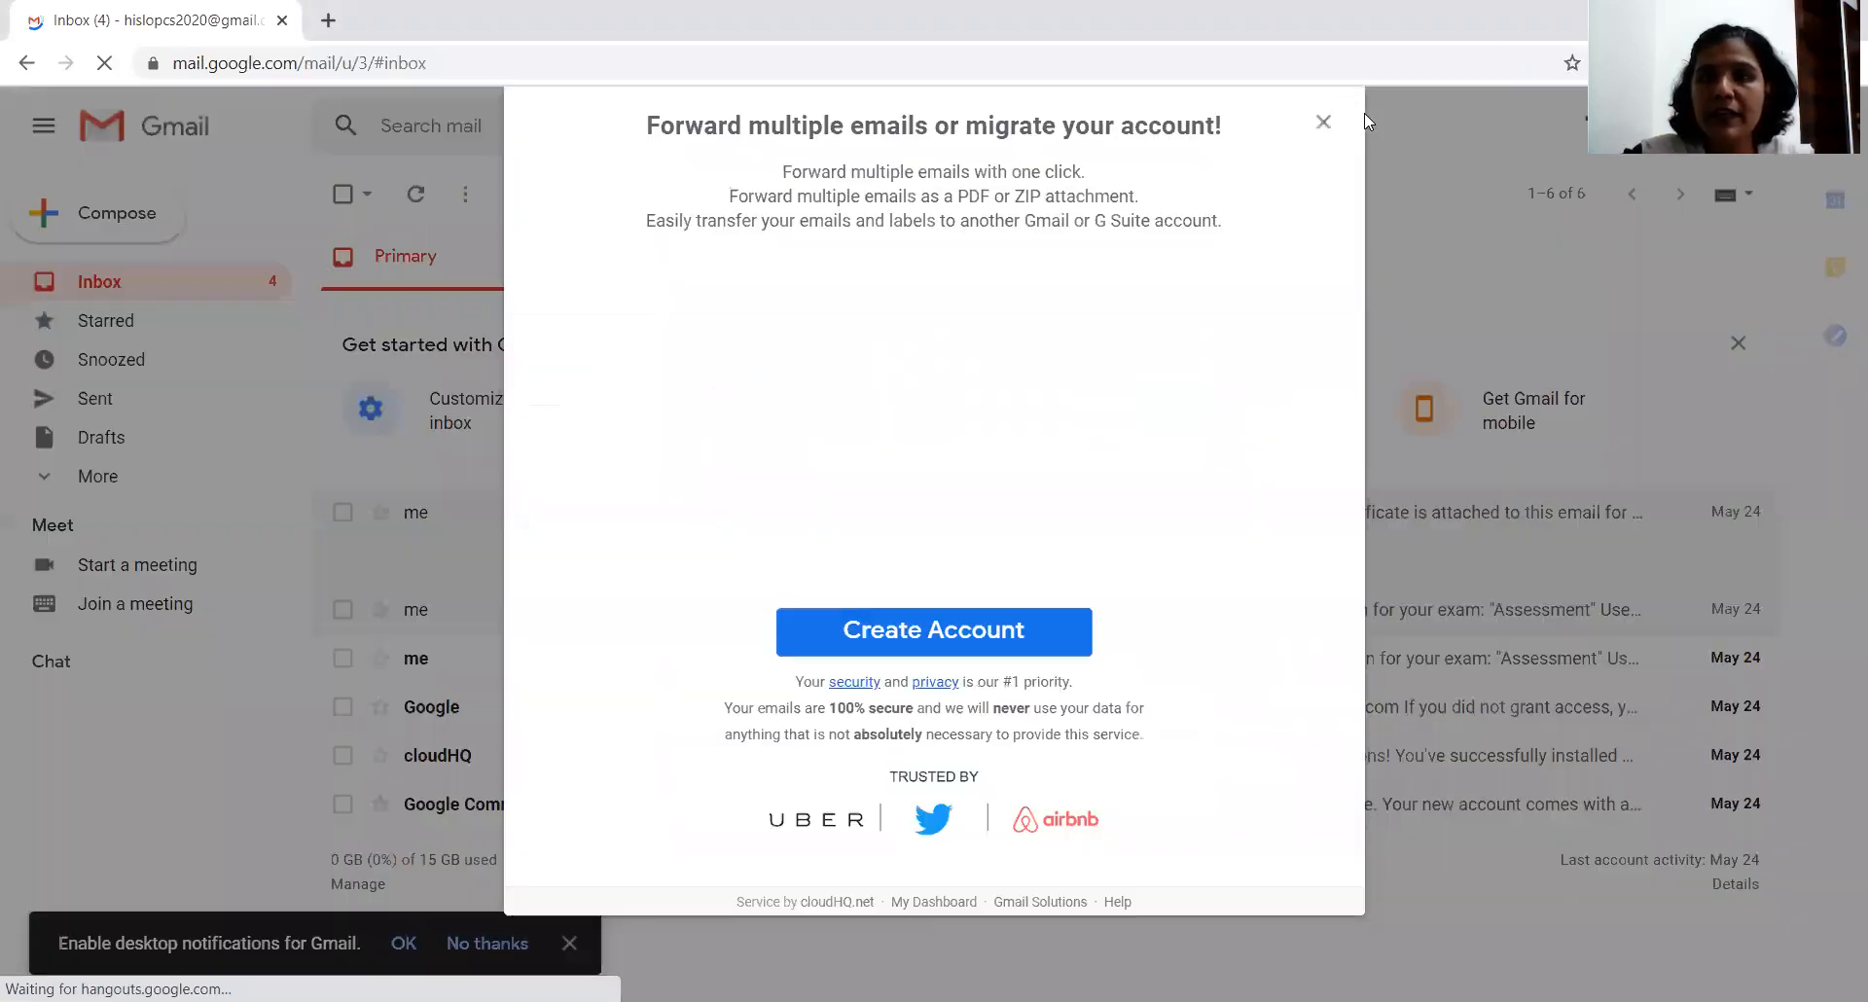
{"action": "left_click", "coordinate": [1322, 124]}
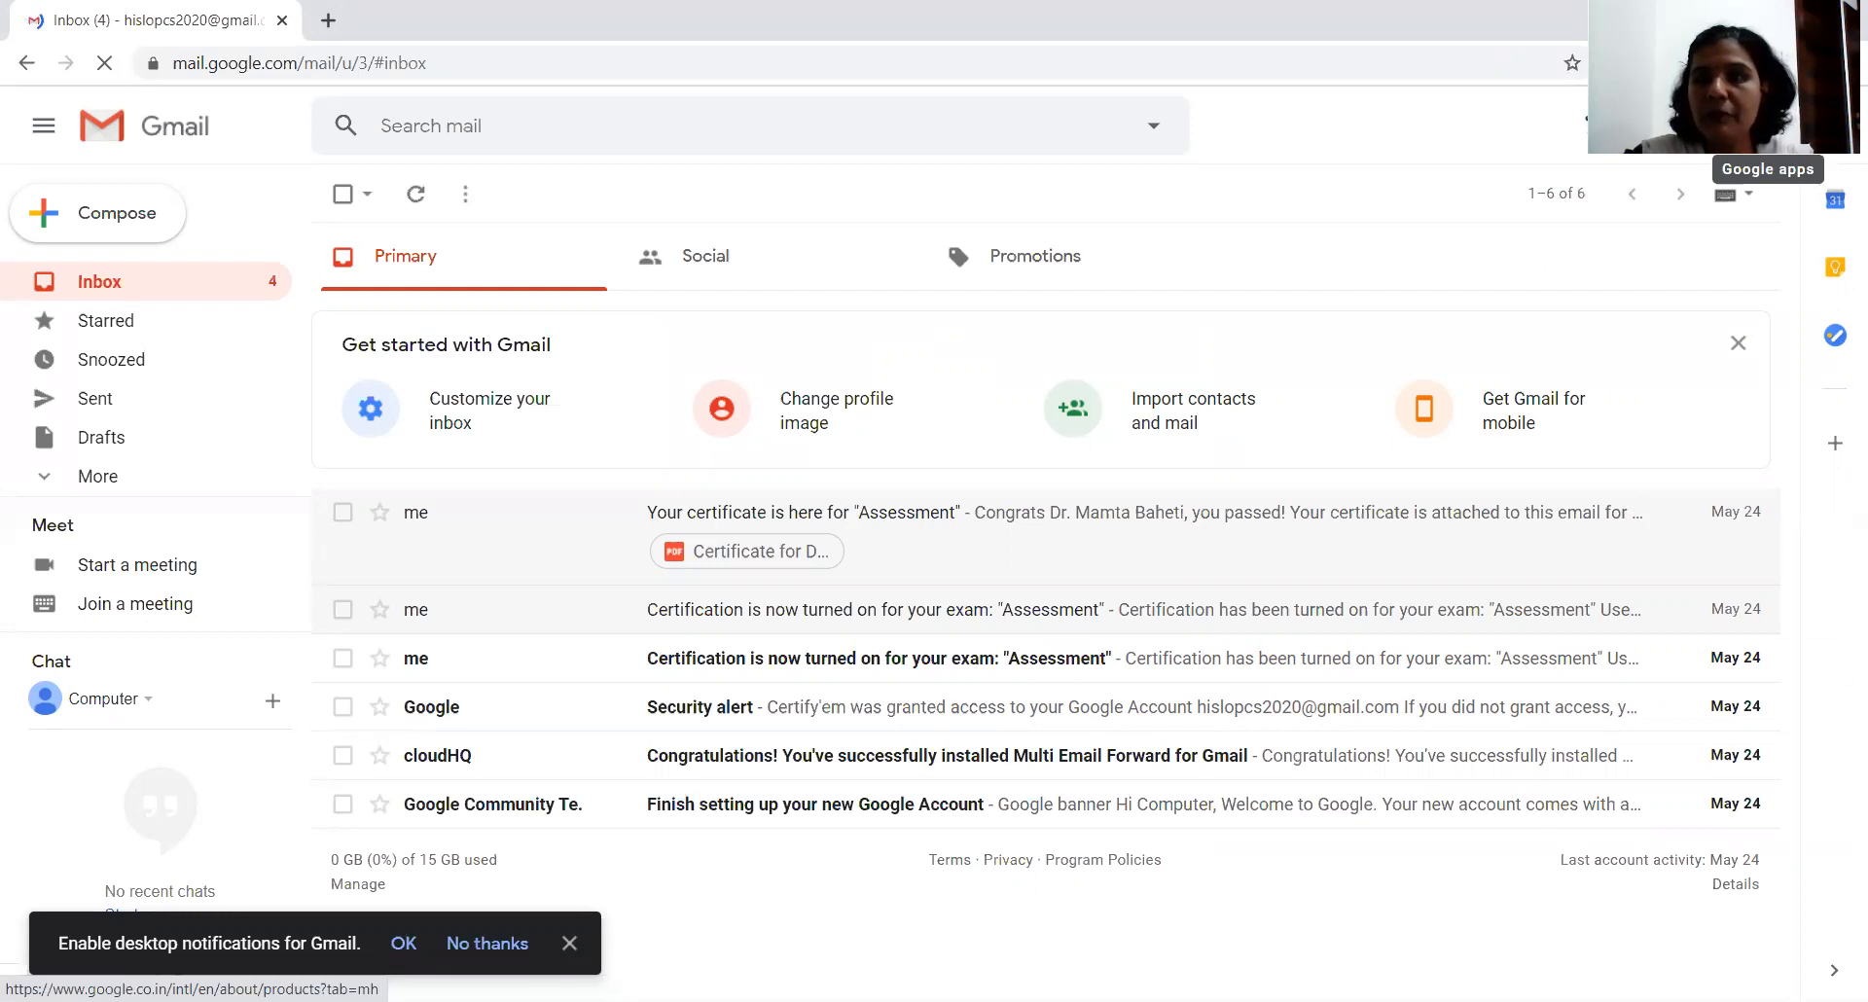
- Open Google Classroom from the Google apps and continue with the signed-in account
{"action": "left_click", "coordinate": [1767, 124]}
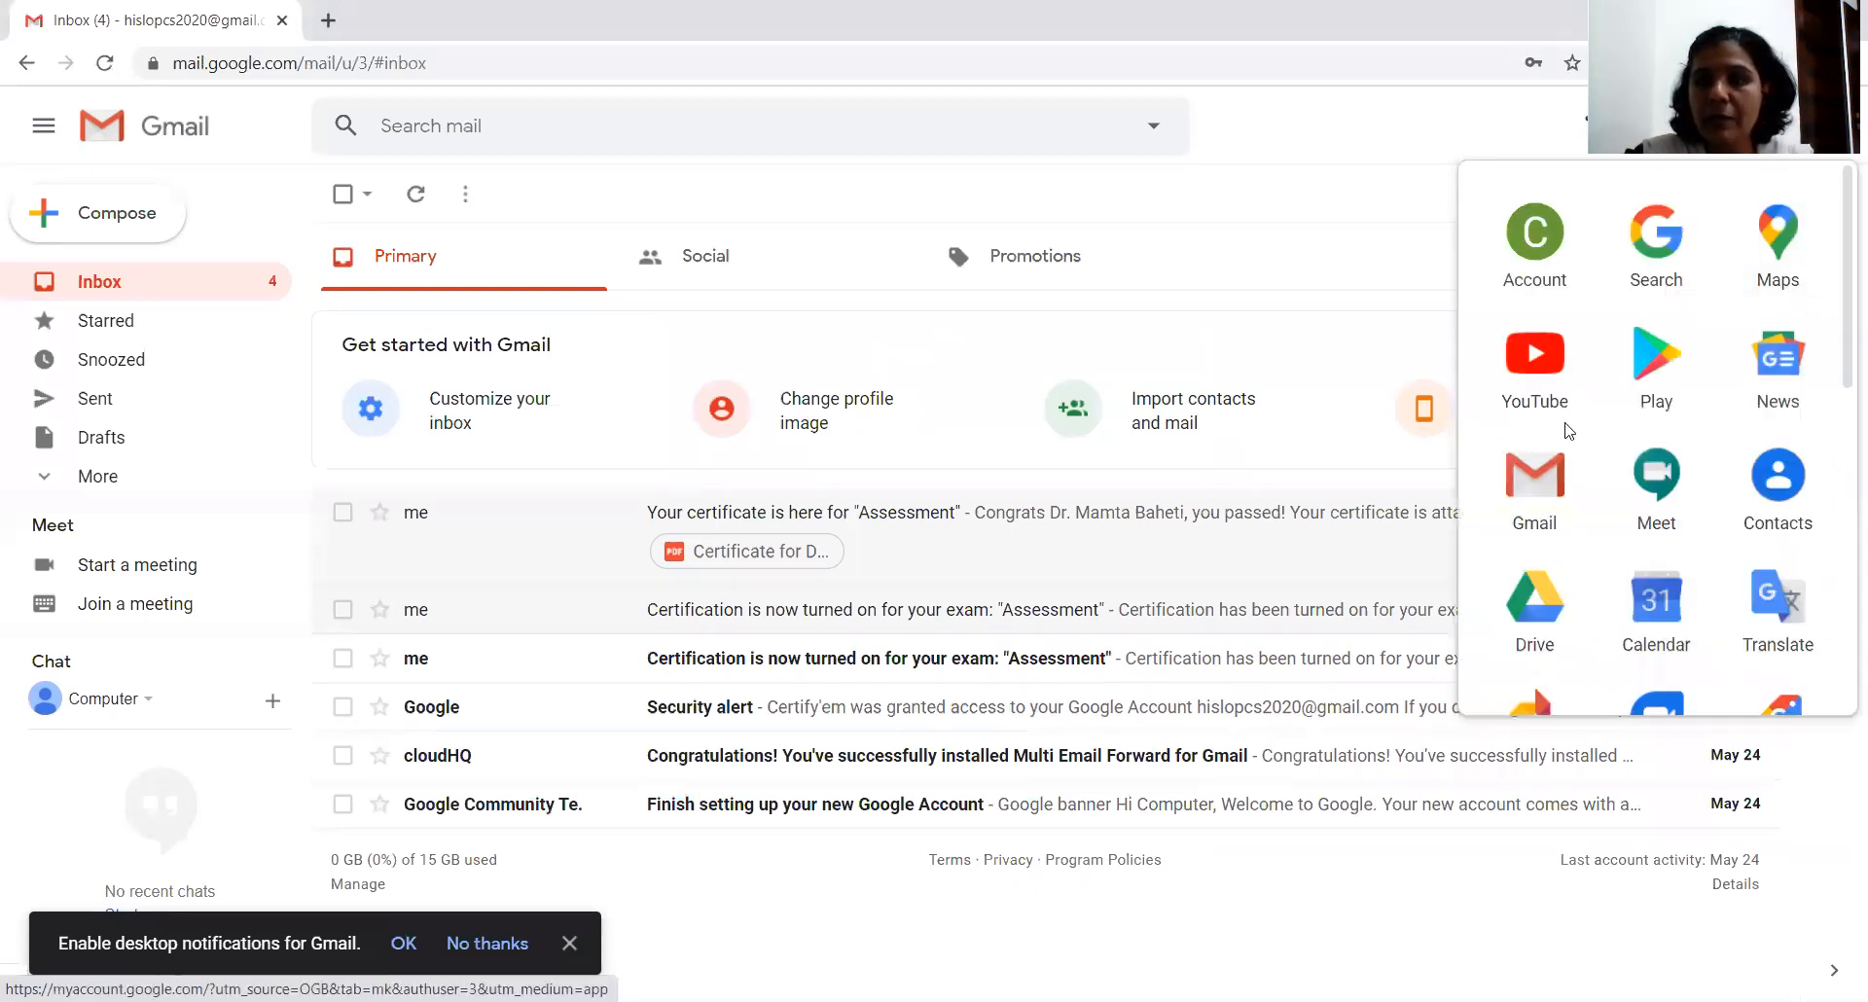
{"action": "scroll", "coordinate": [1545, 494], "scroll_direction": "down", "scroll_amount": 2}
{"action": "scroll", "coordinate": [1549, 503], "scroll_direction": "down", "scroll_amount": 5}
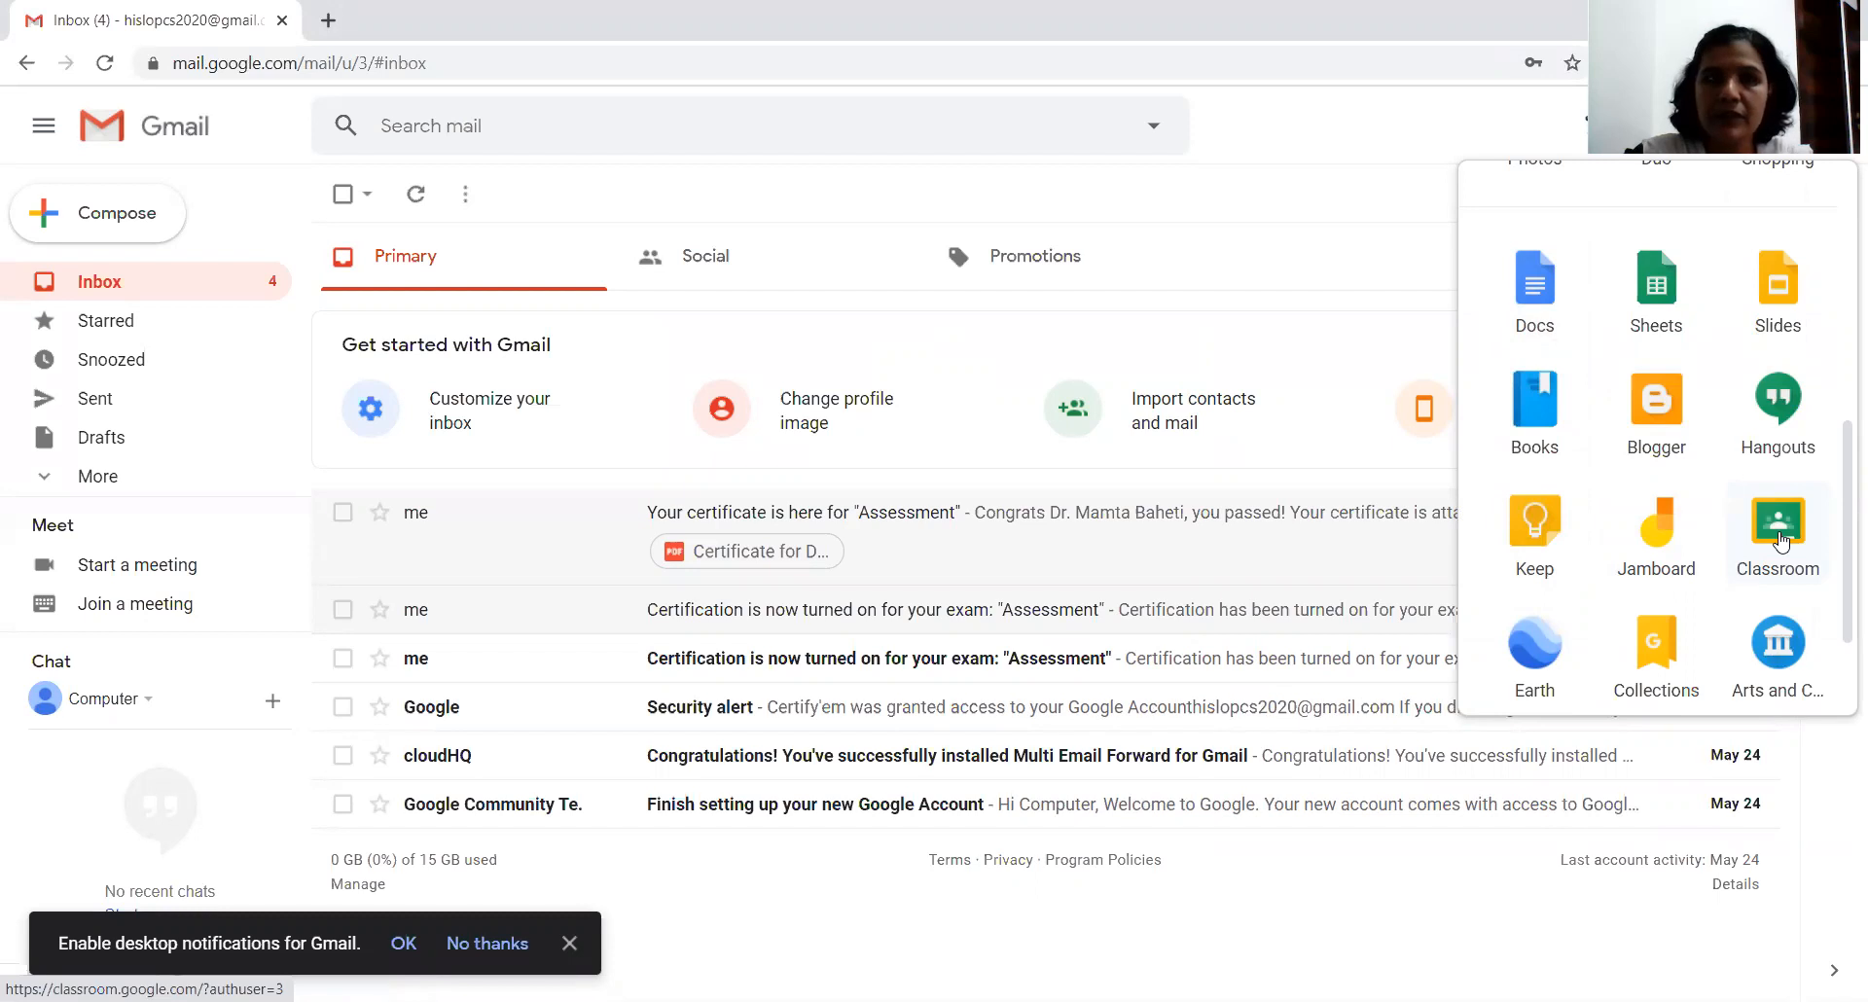
{"action": "left_click", "coordinate": [1779, 526]}
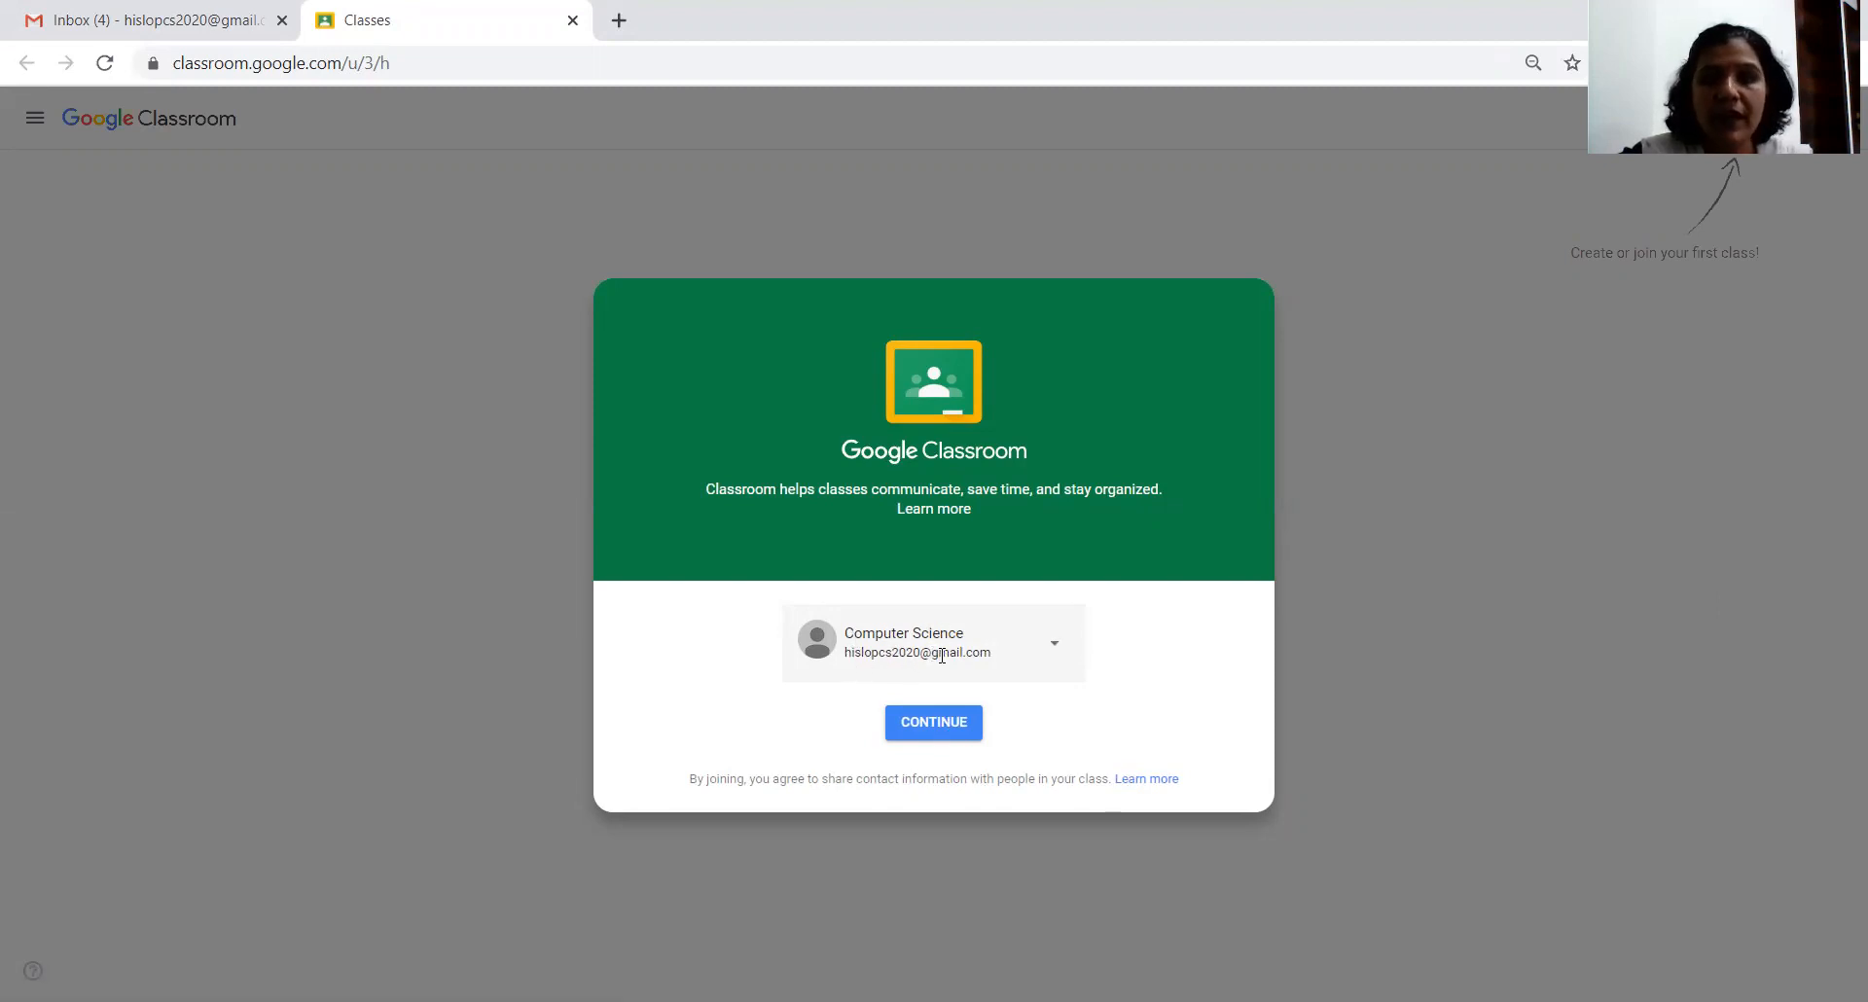
{"action": "left_click", "coordinate": [952, 731]}
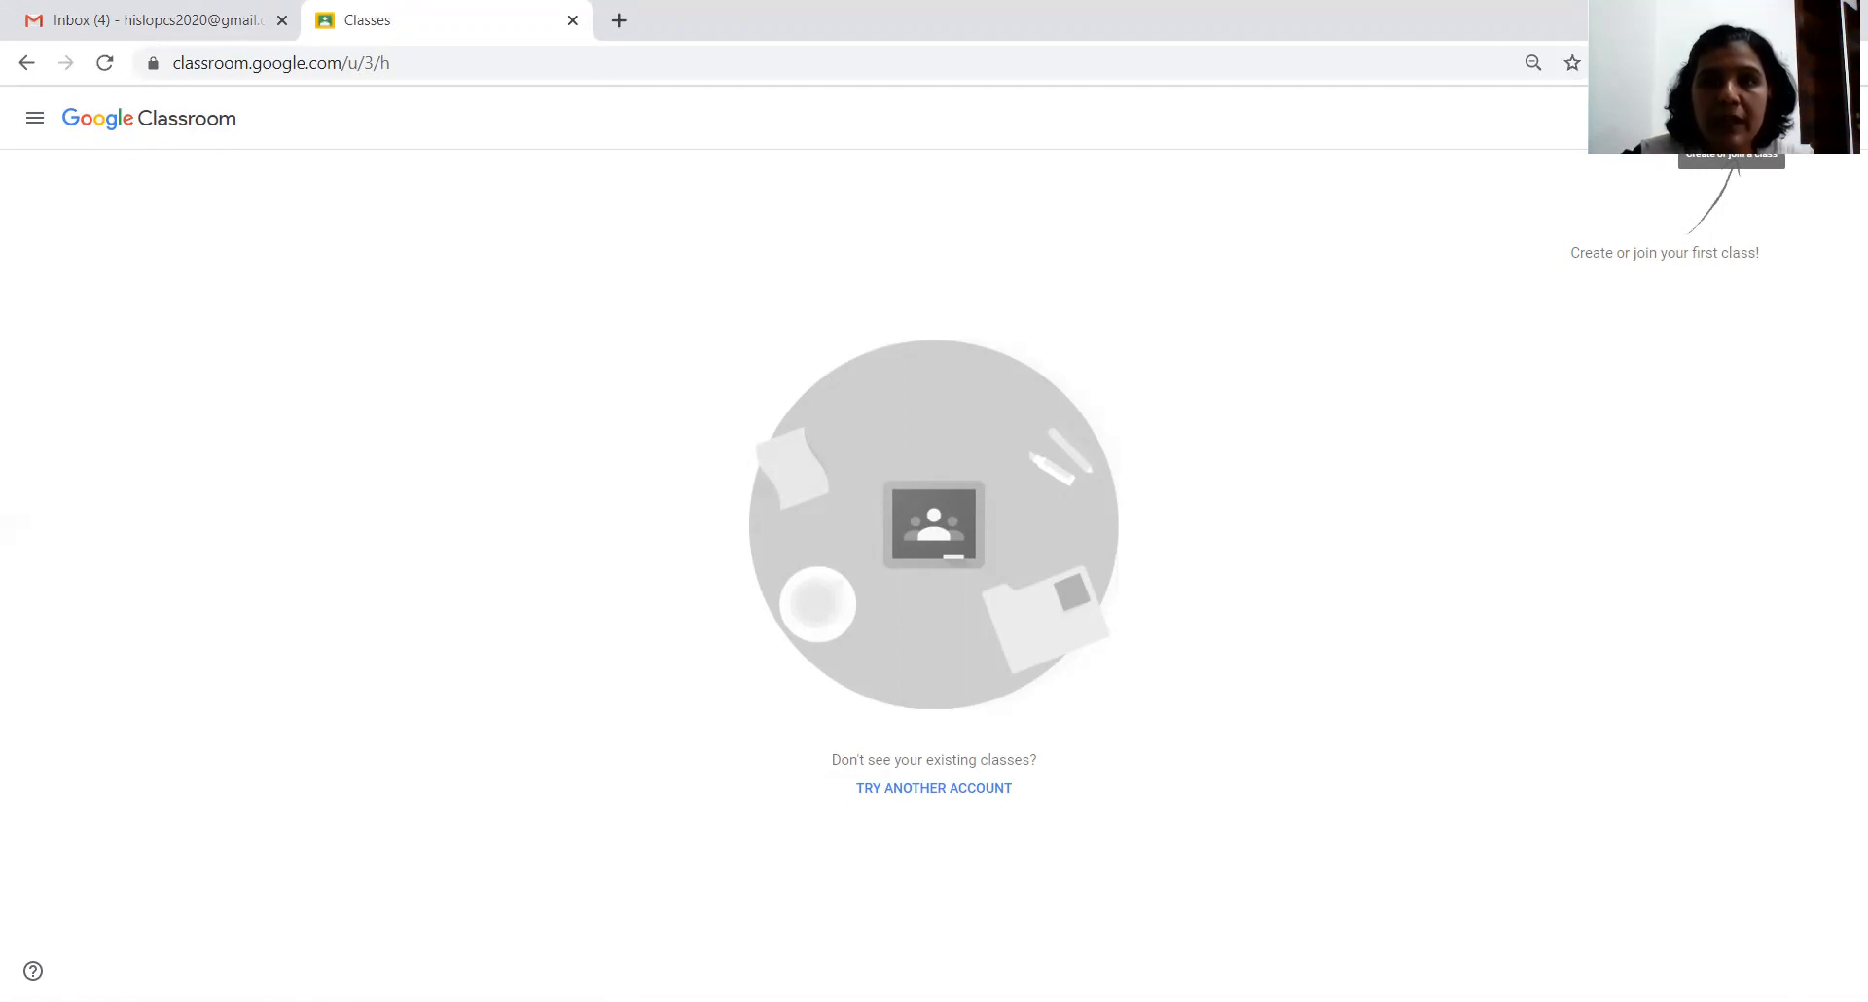
- Start creating a class and accept the notice about not using Classroom at a school with students
{"action": "left_click", "coordinate": [1731, 118]}
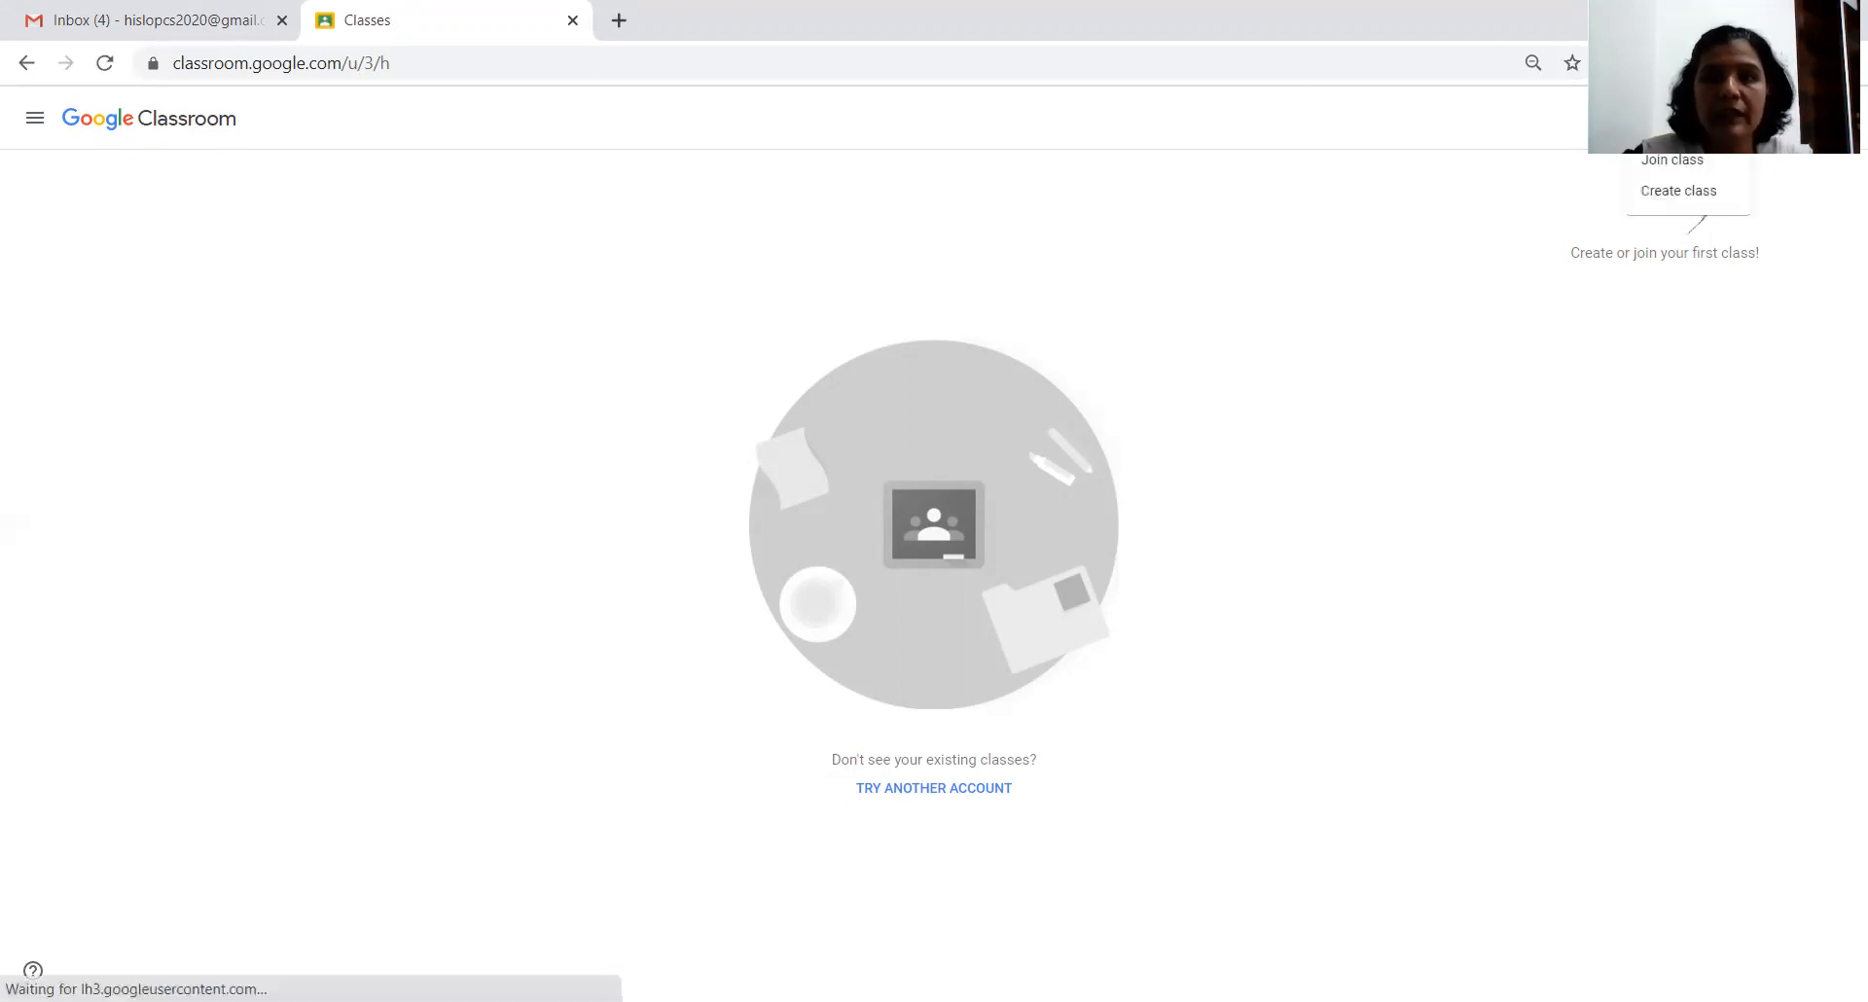
{"action": "left_click", "coordinate": [1683, 192]}
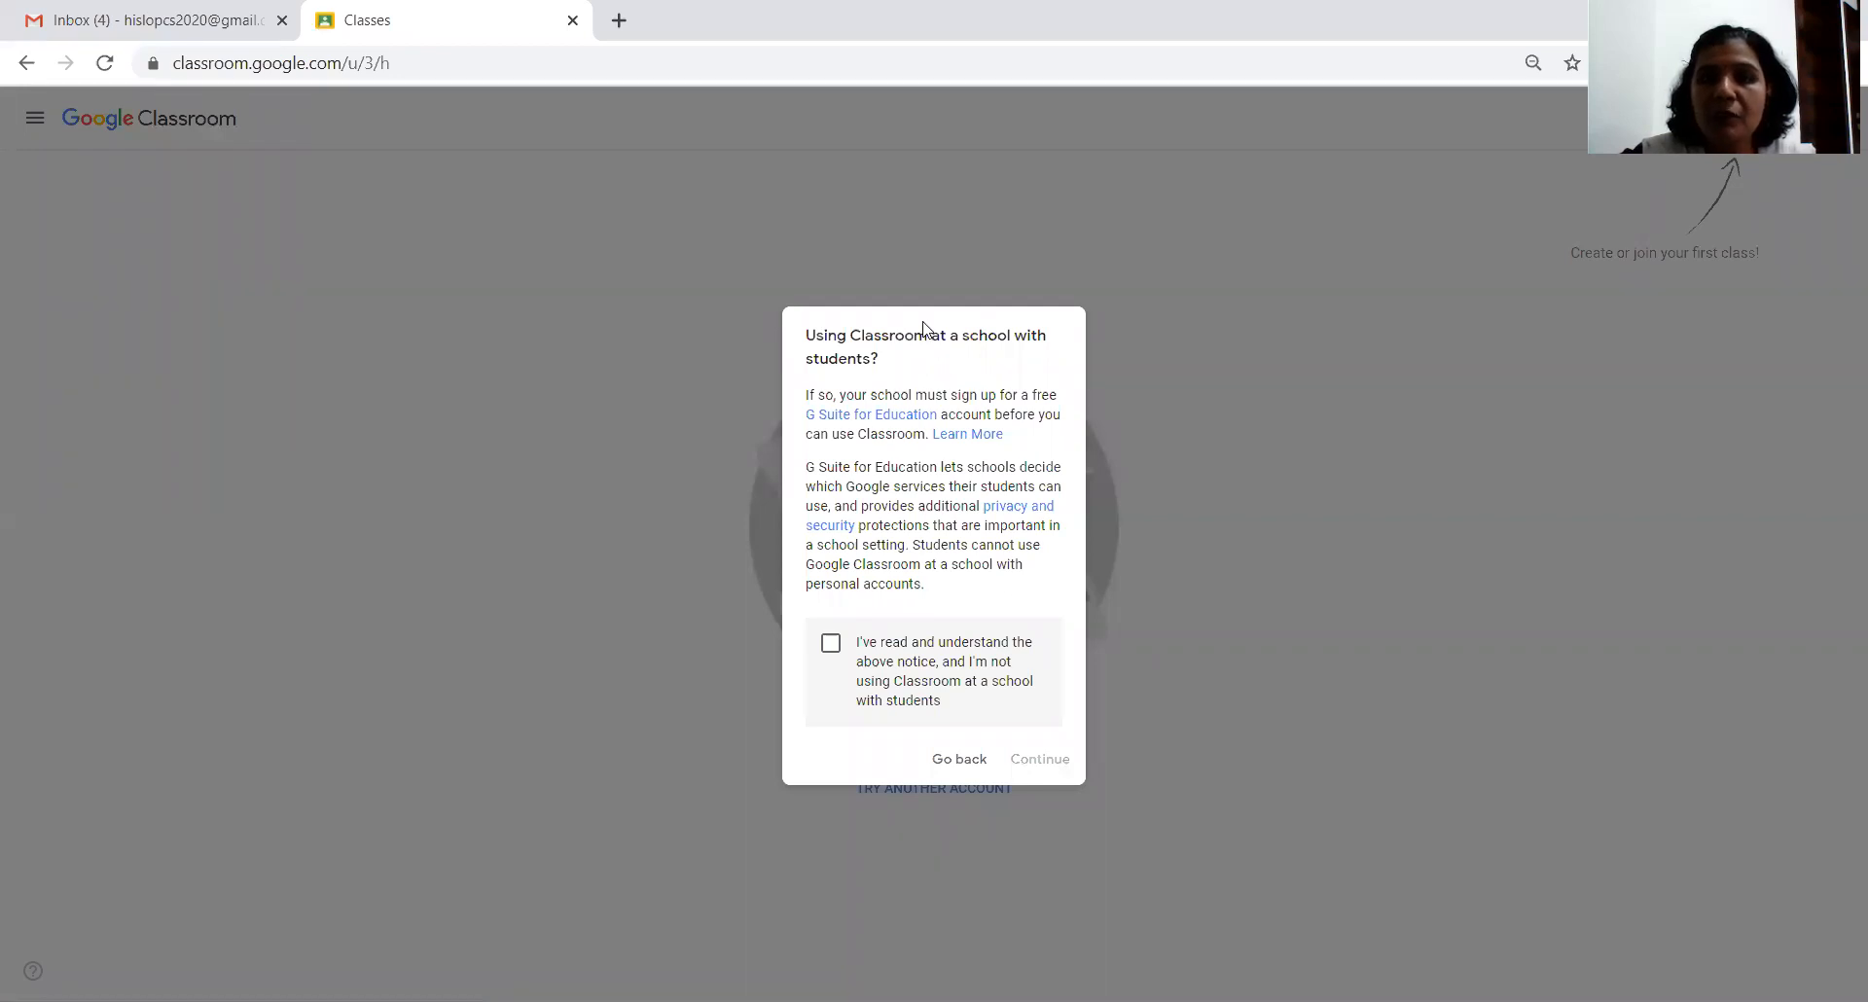
{"action": "left_click_drag", "start_coordinate": [928, 335], "coordinate": [1142, 314]}
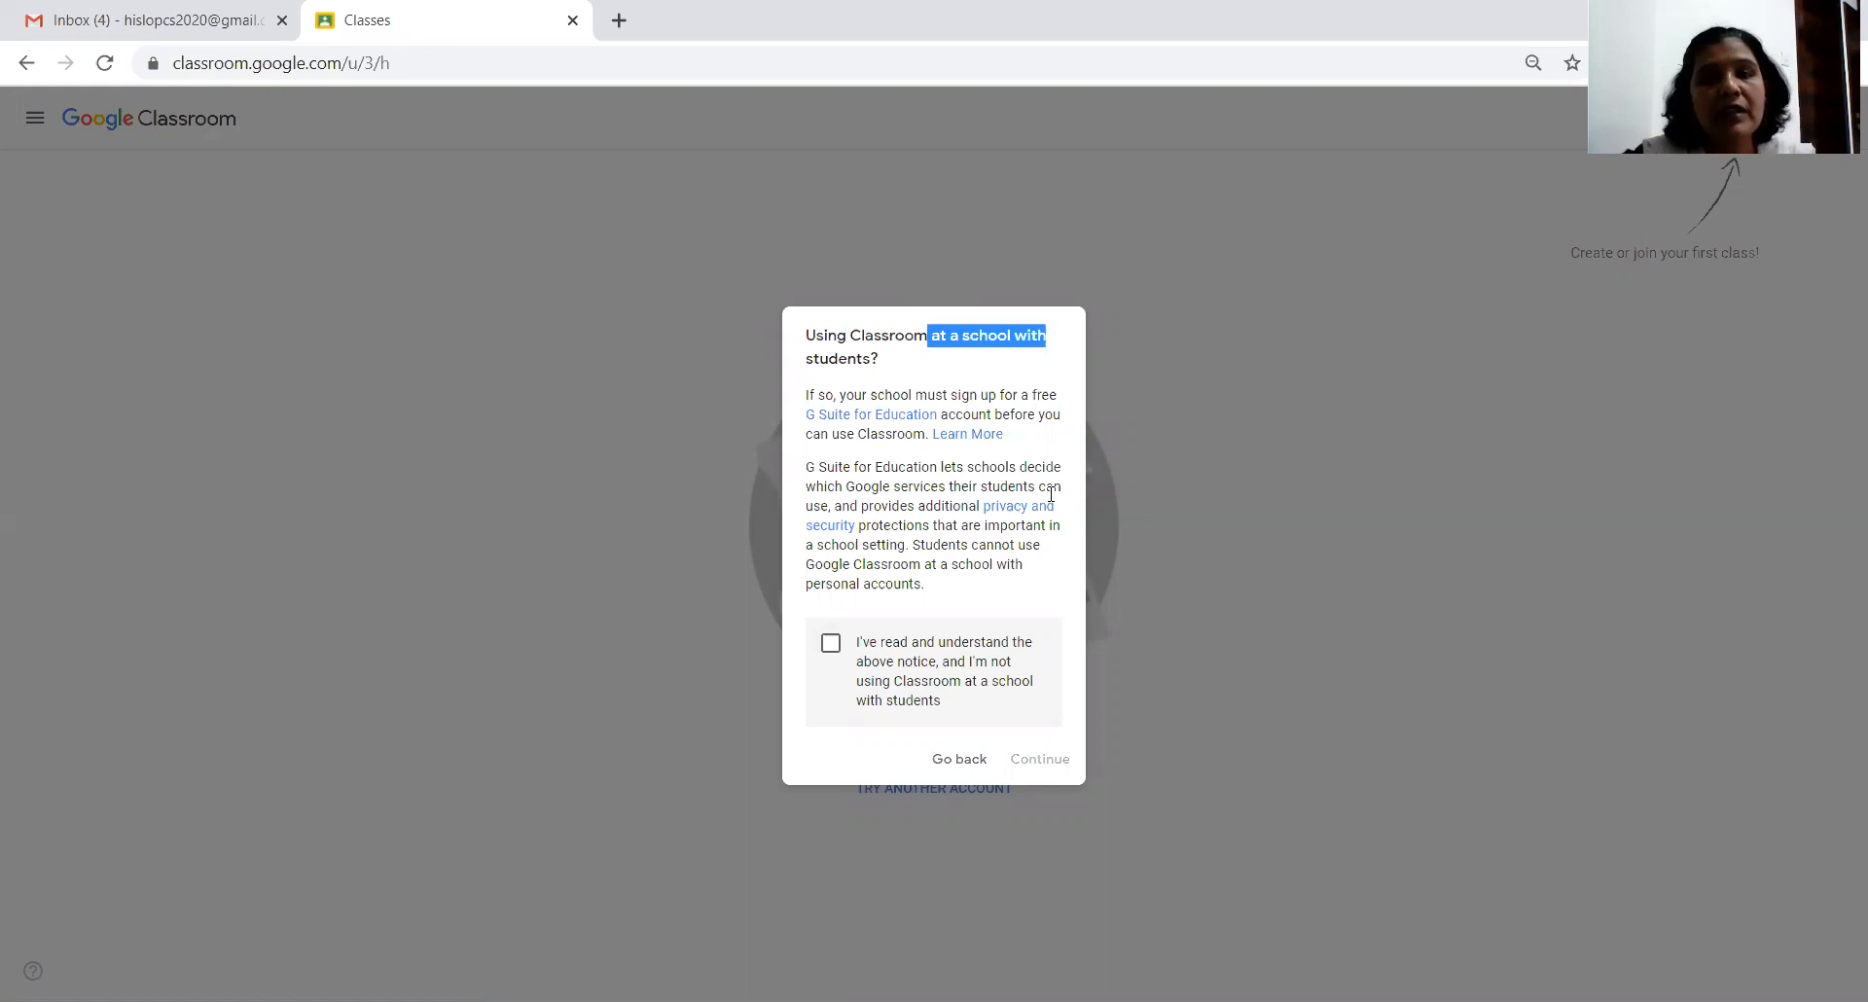
{"action": "left_click", "coordinate": [951, 640]}
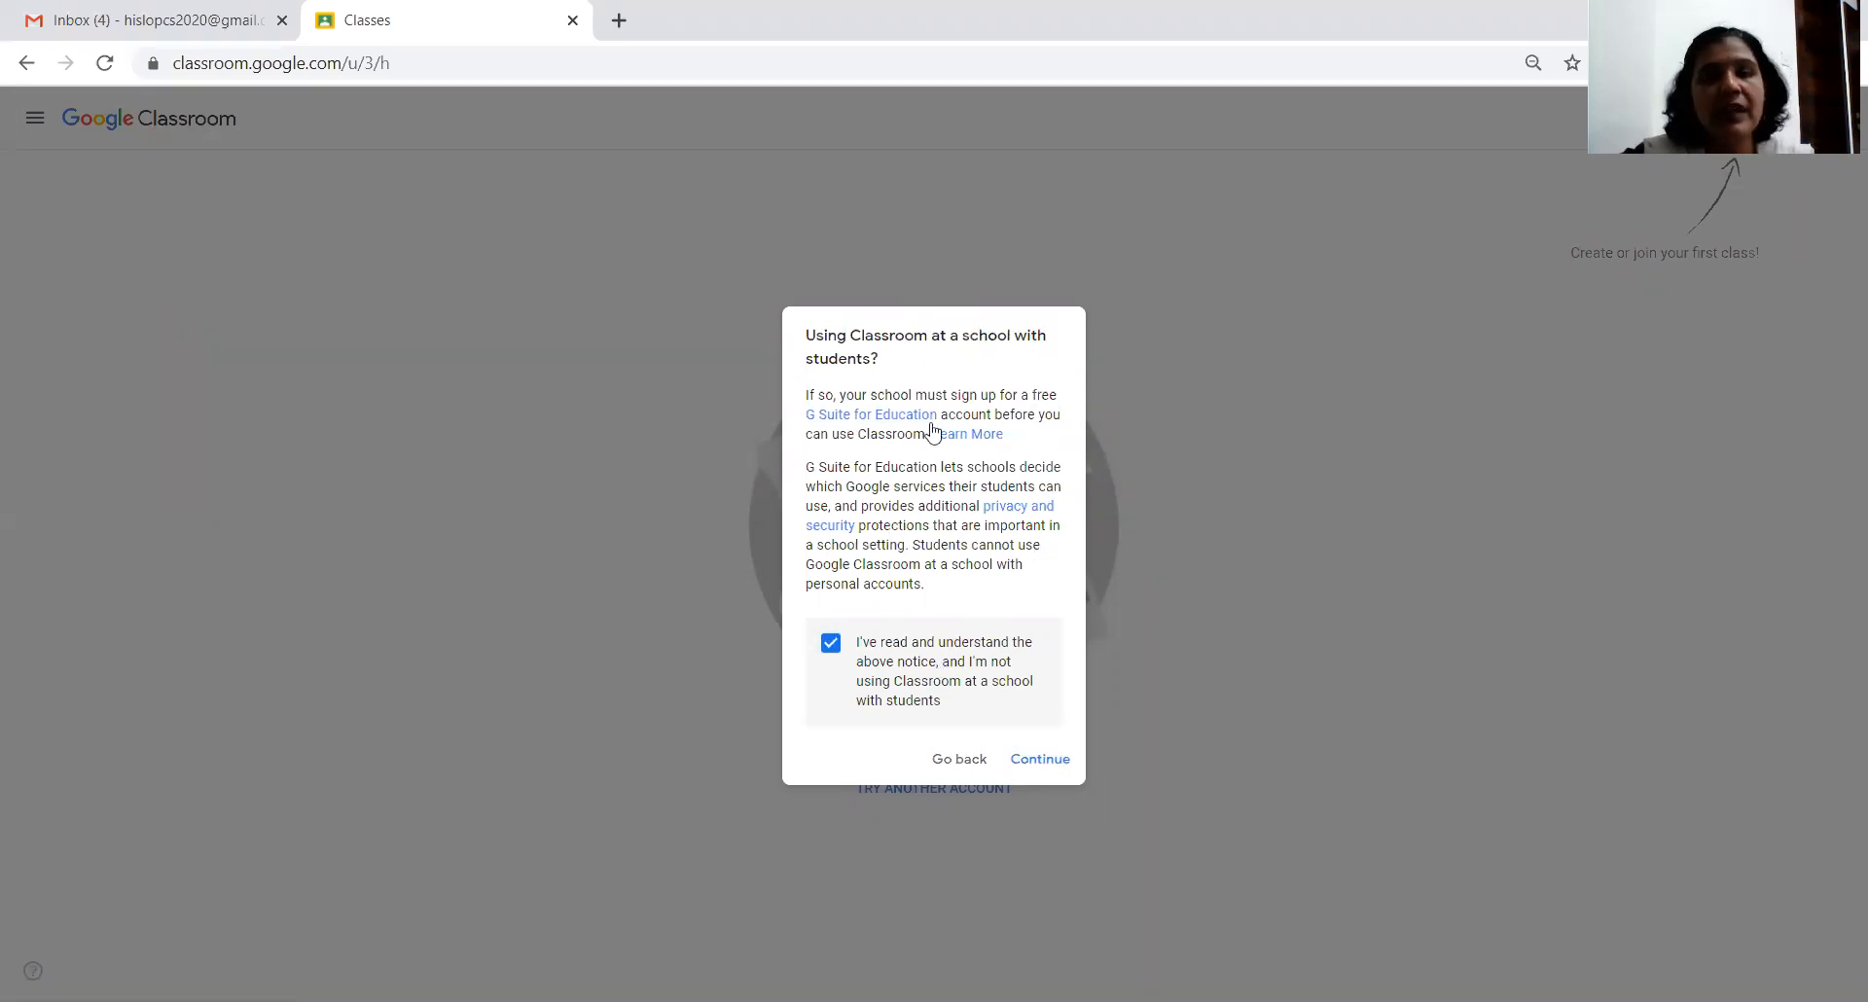
{"action": "left_click_drag", "start_coordinate": [914, 334], "coordinate": [1059, 297]}
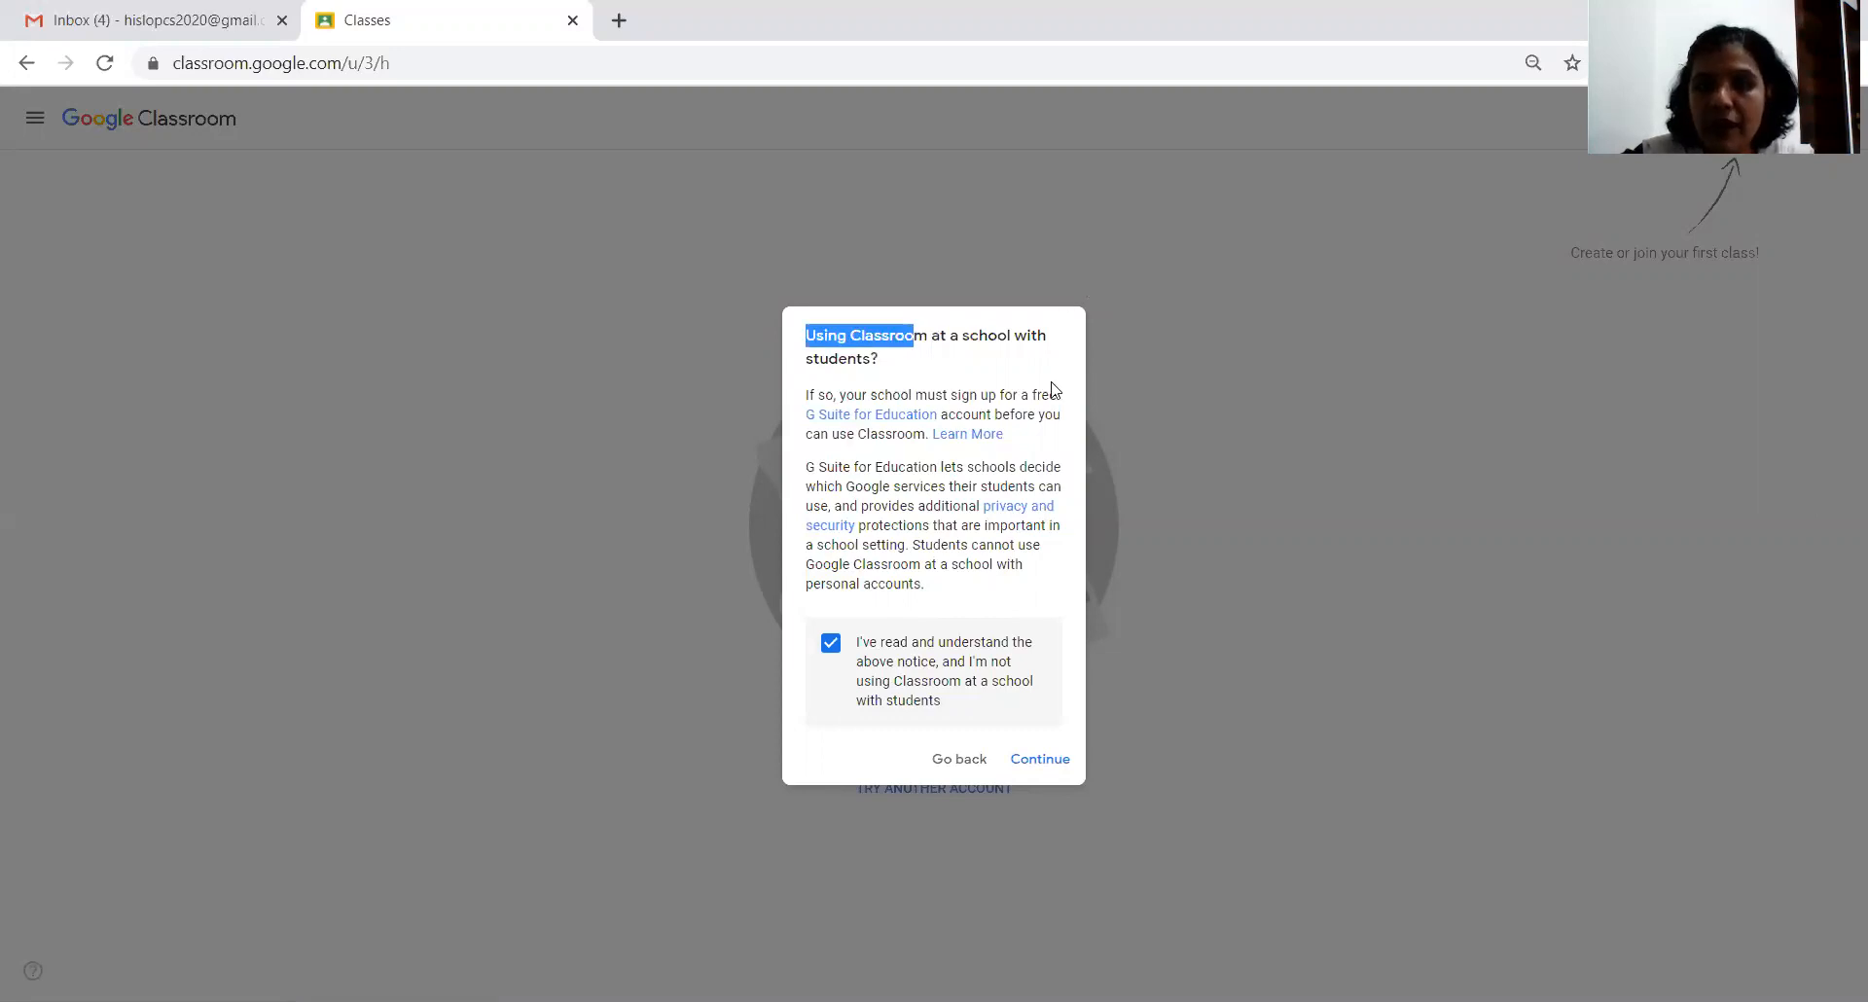
{"action": "left_click", "coordinate": [1037, 759]}
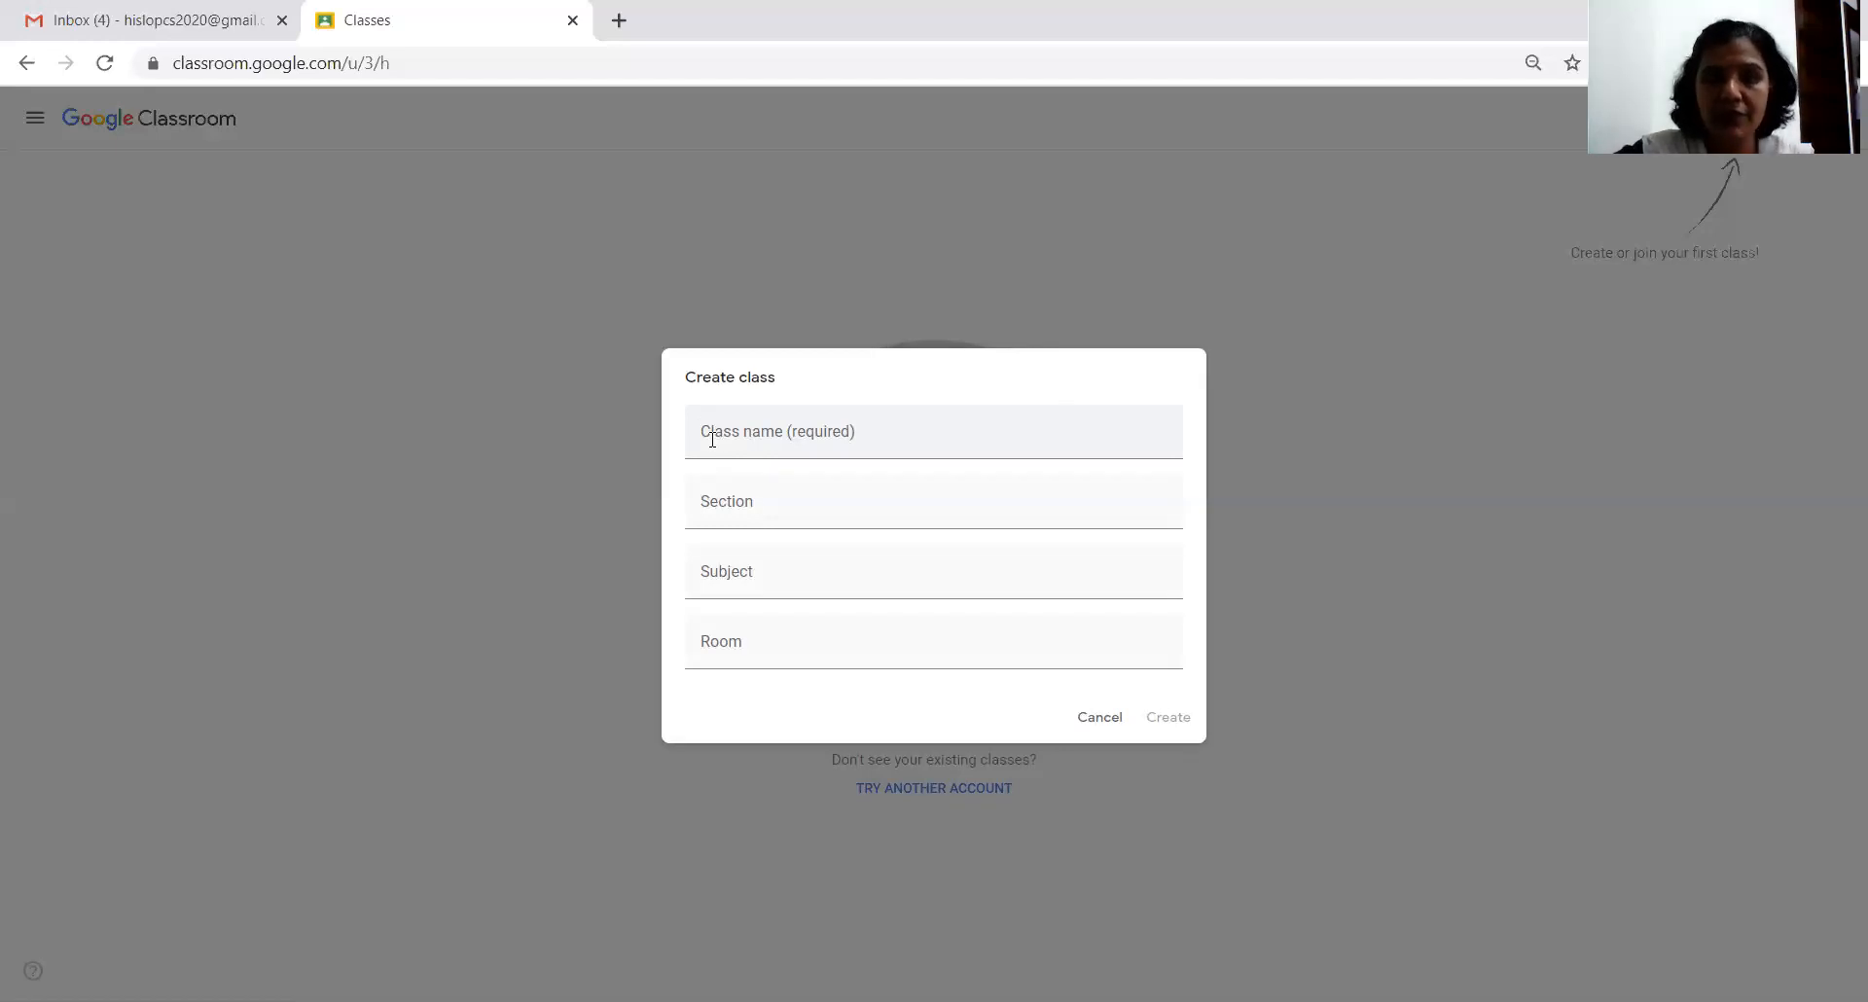
- Create the class with the name Std I and section A, and dismiss the What's new in Classroom message
{"action": "left_click", "coordinate": [712, 440]}
{"action": "type", "text": "I"}
{"action": "key", "text": "BackSpace"}
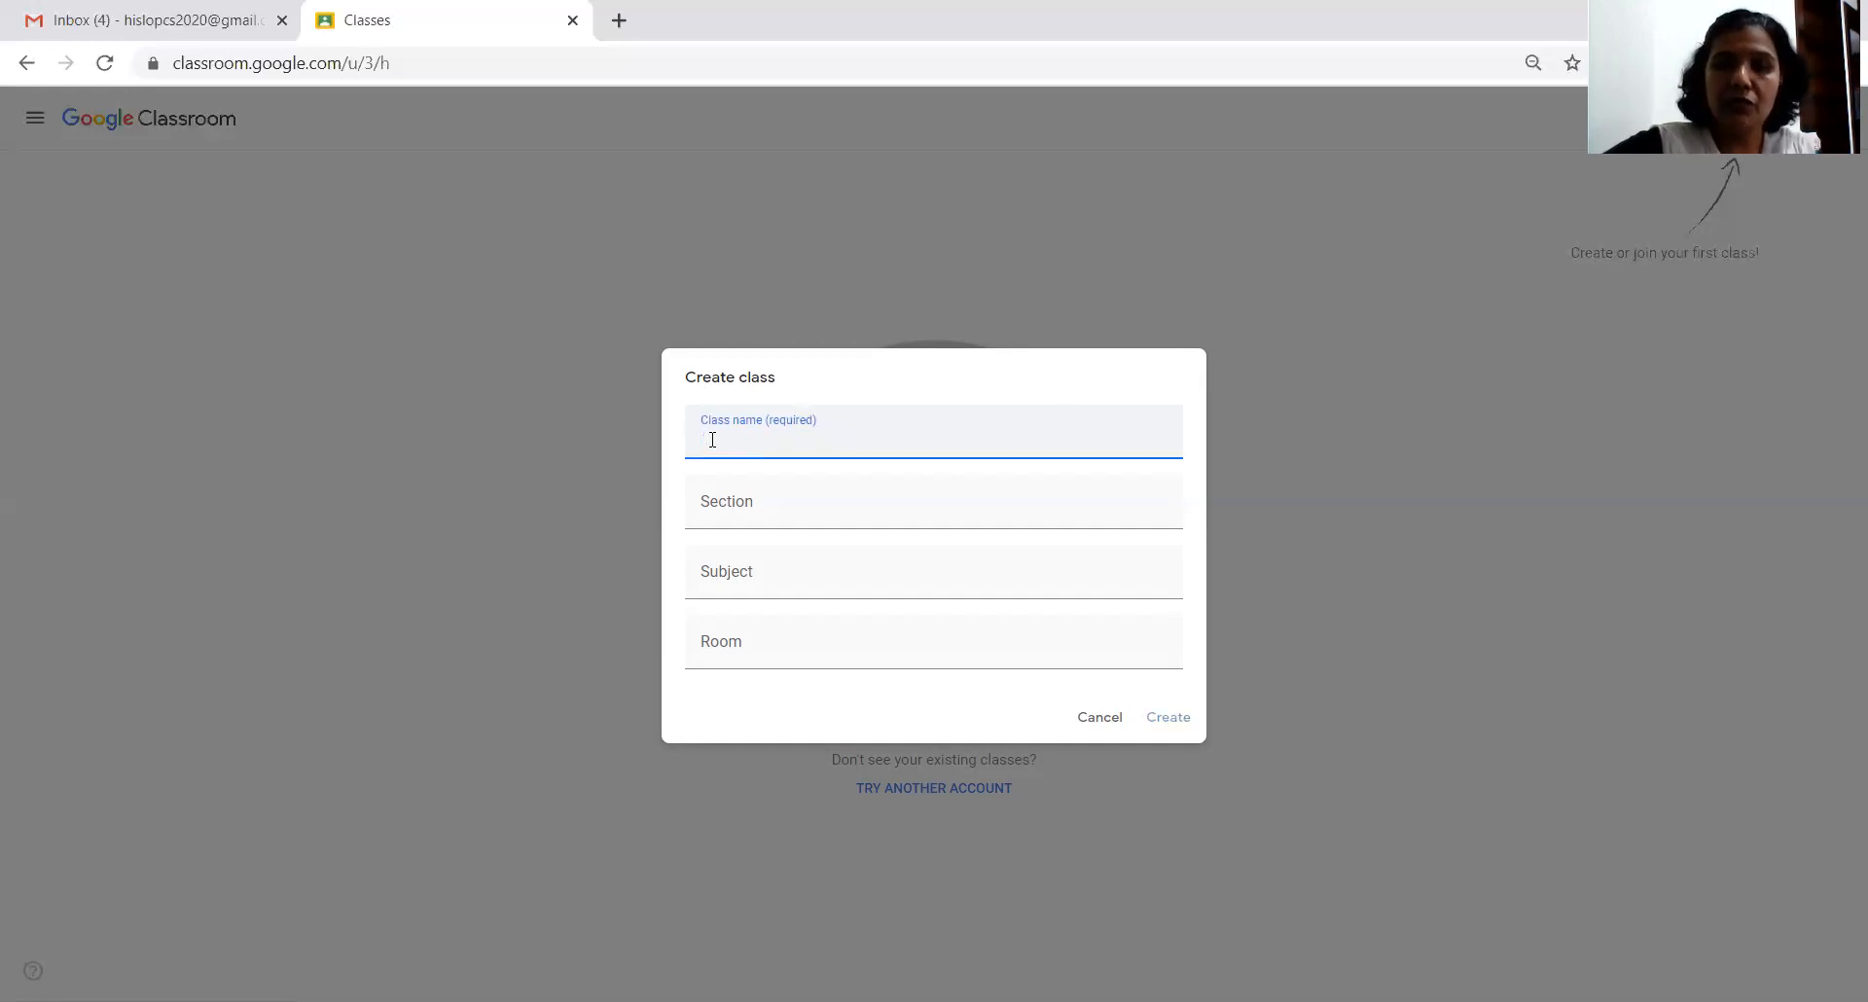
{"action": "type", "text": "Std I"}
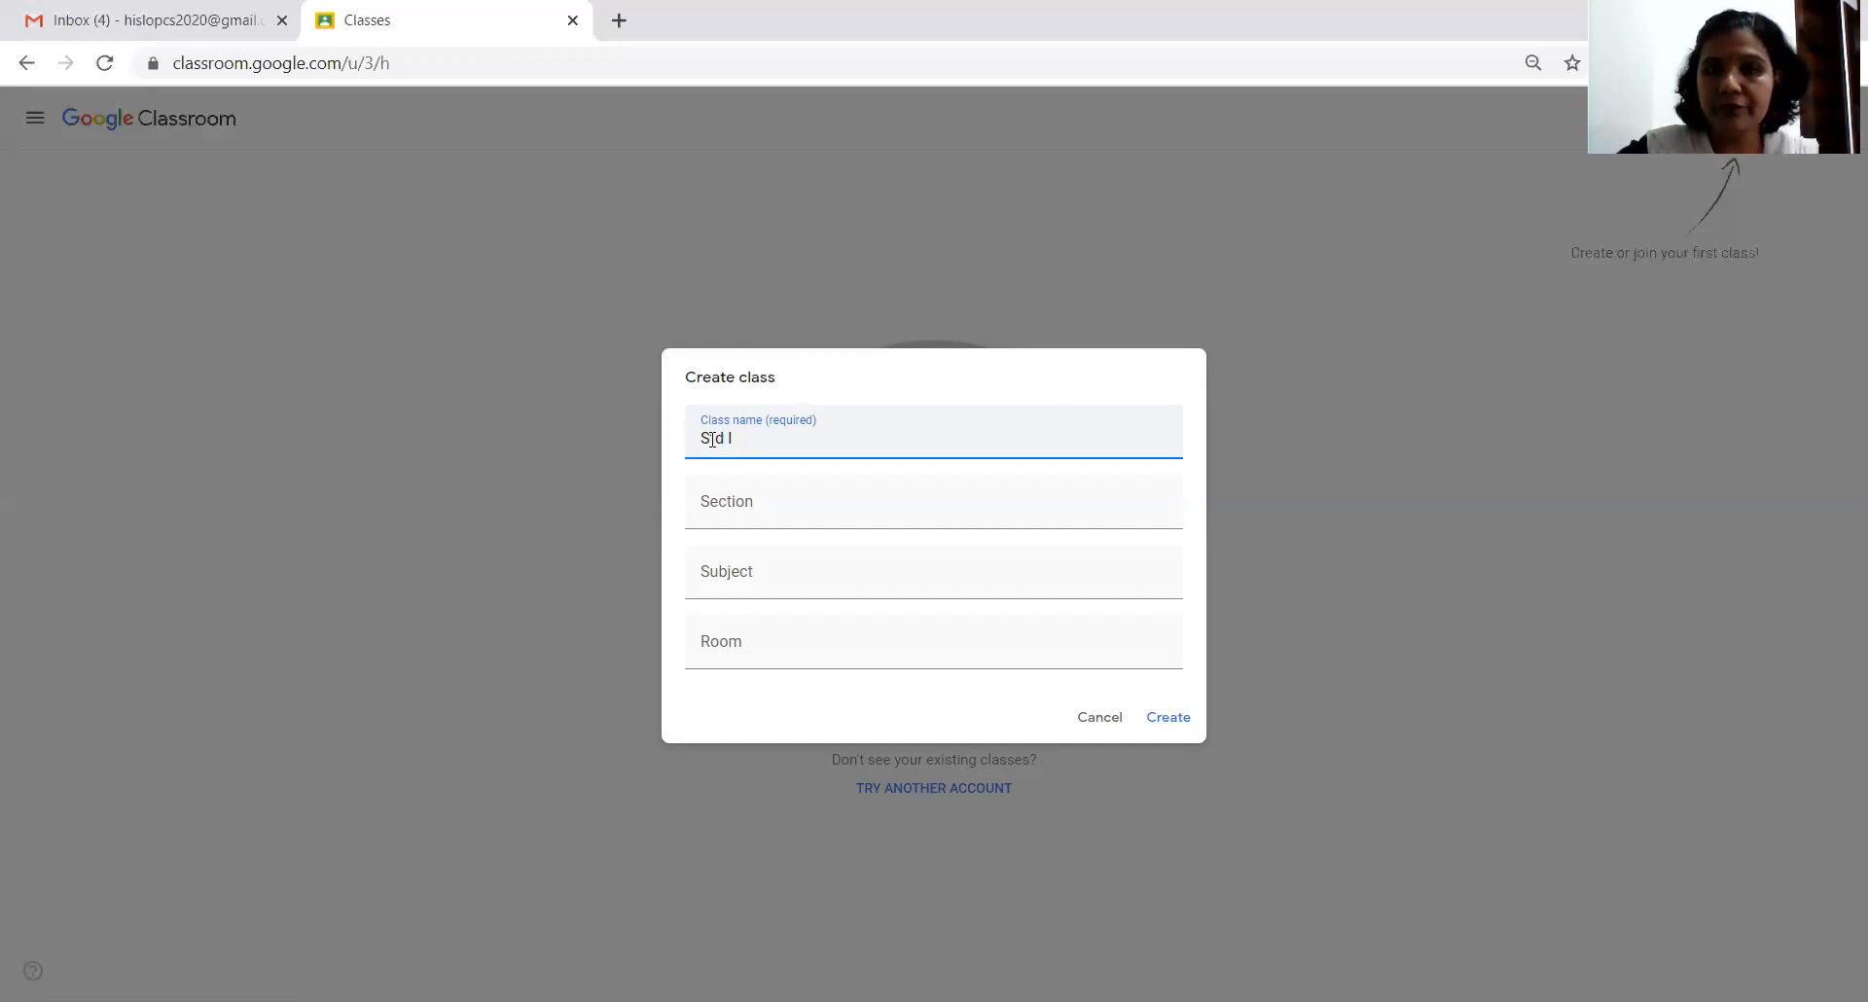
{"action": "left_click", "coordinate": [743, 502]}
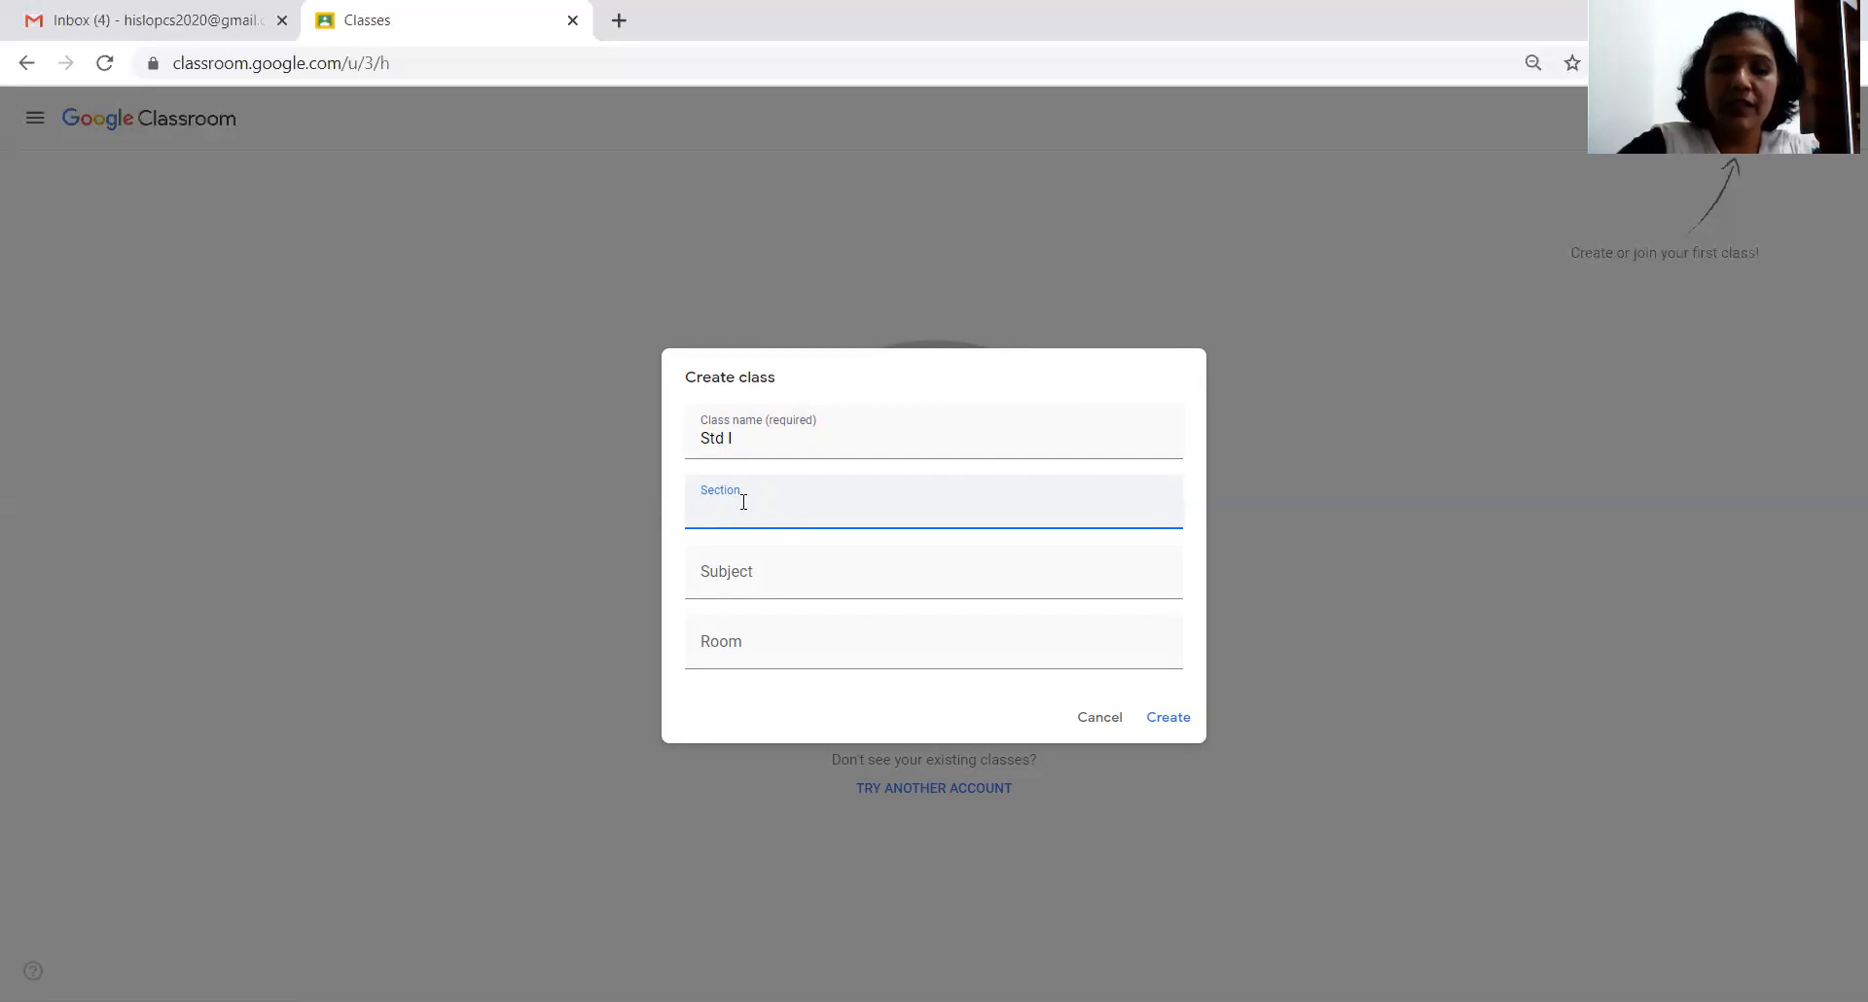
{"action": "type", "text": "A"}
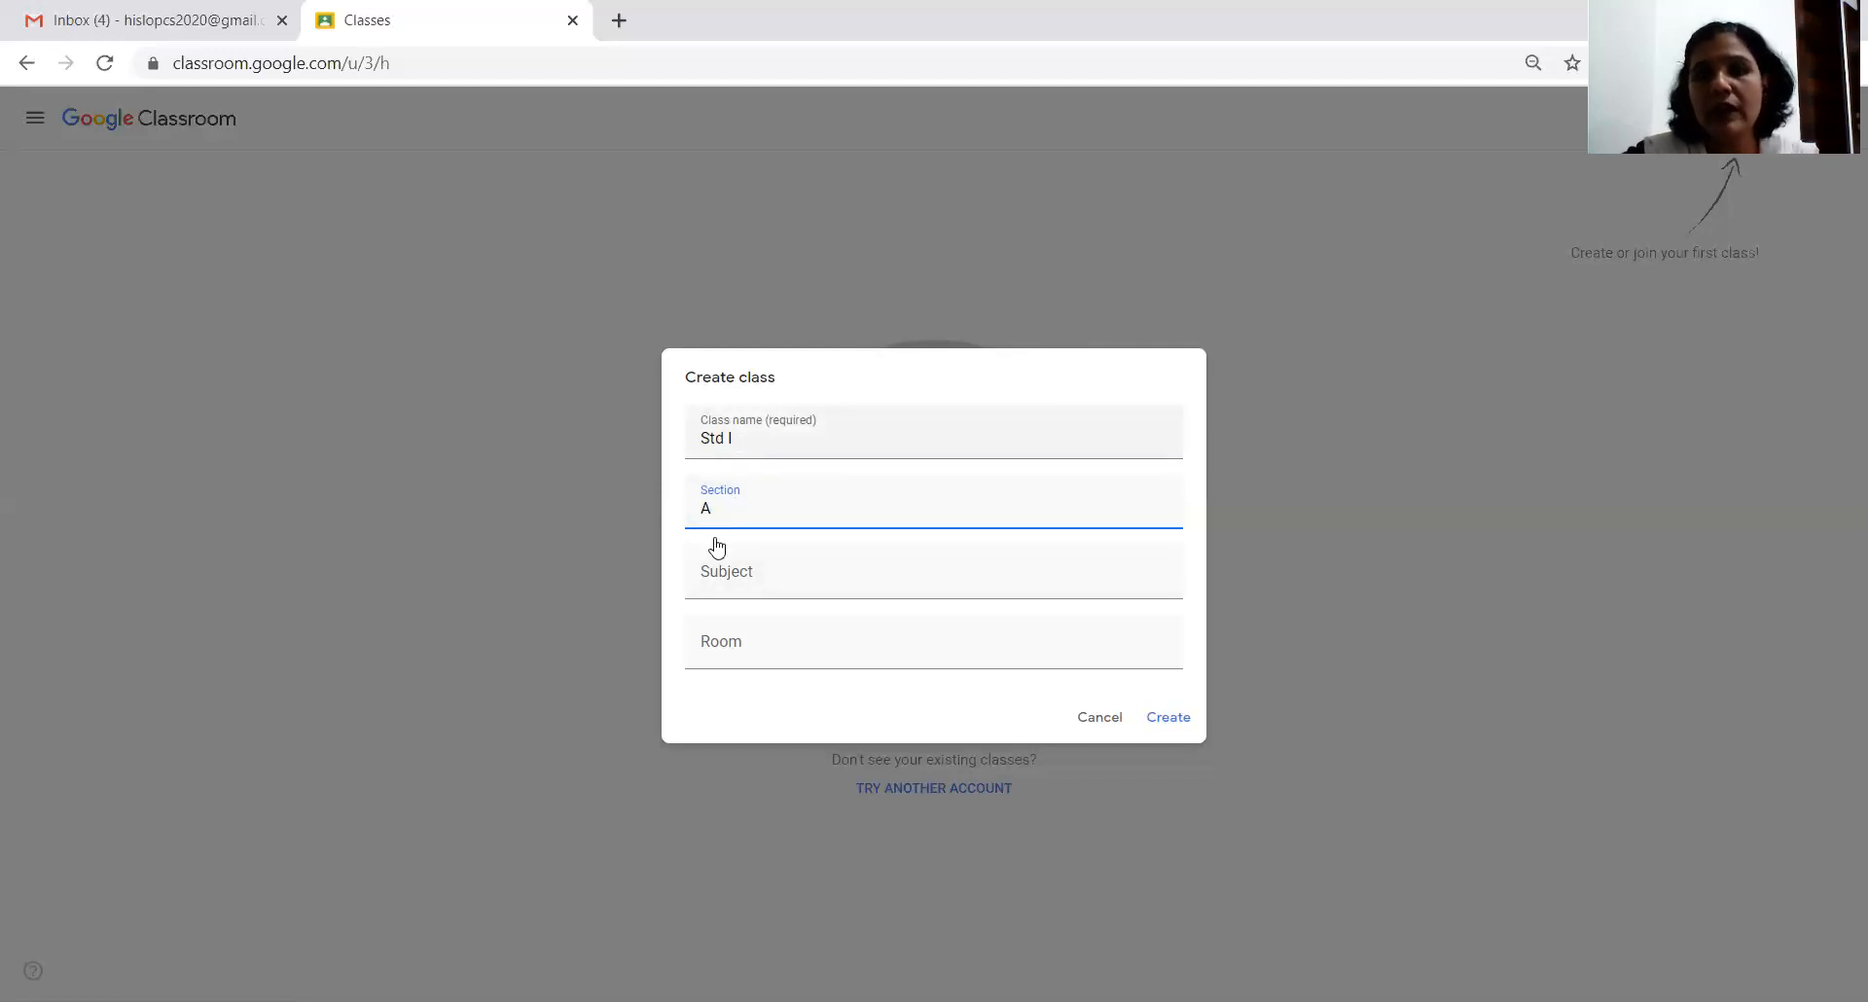
{"action": "left_click", "coordinate": [1171, 720]}
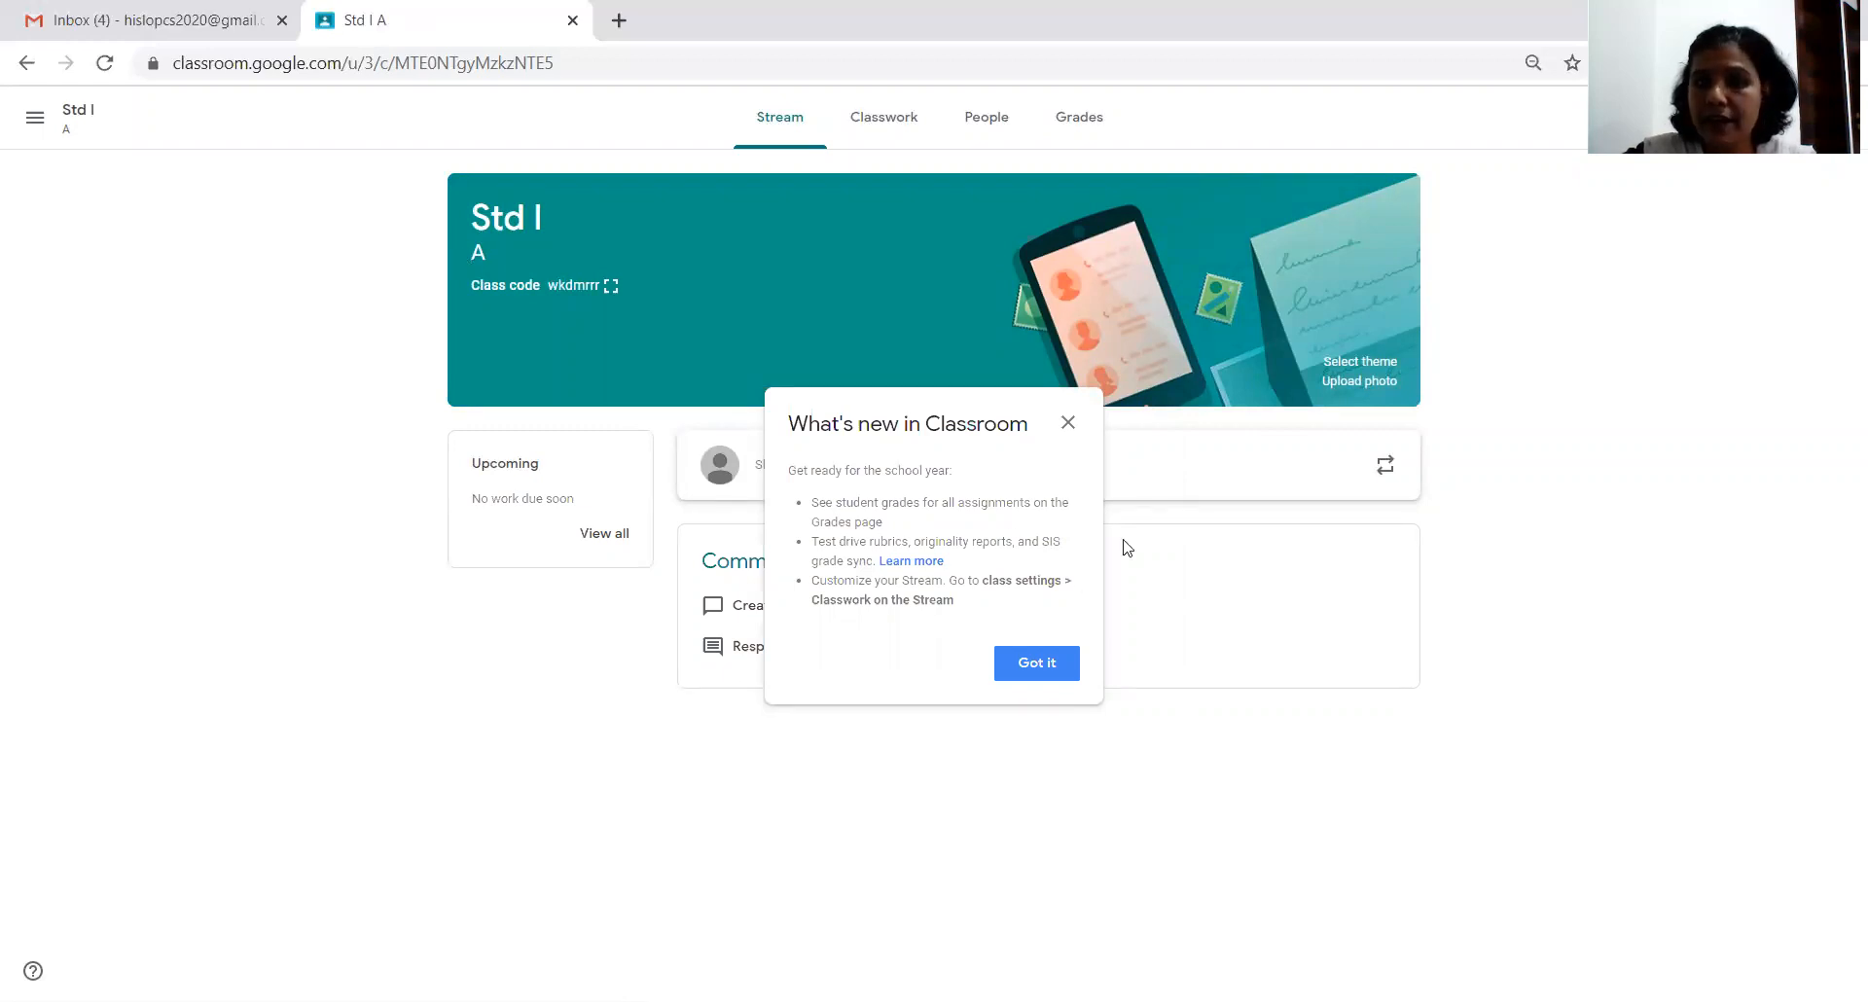
{"action": "left_click", "coordinate": [1068, 424]}
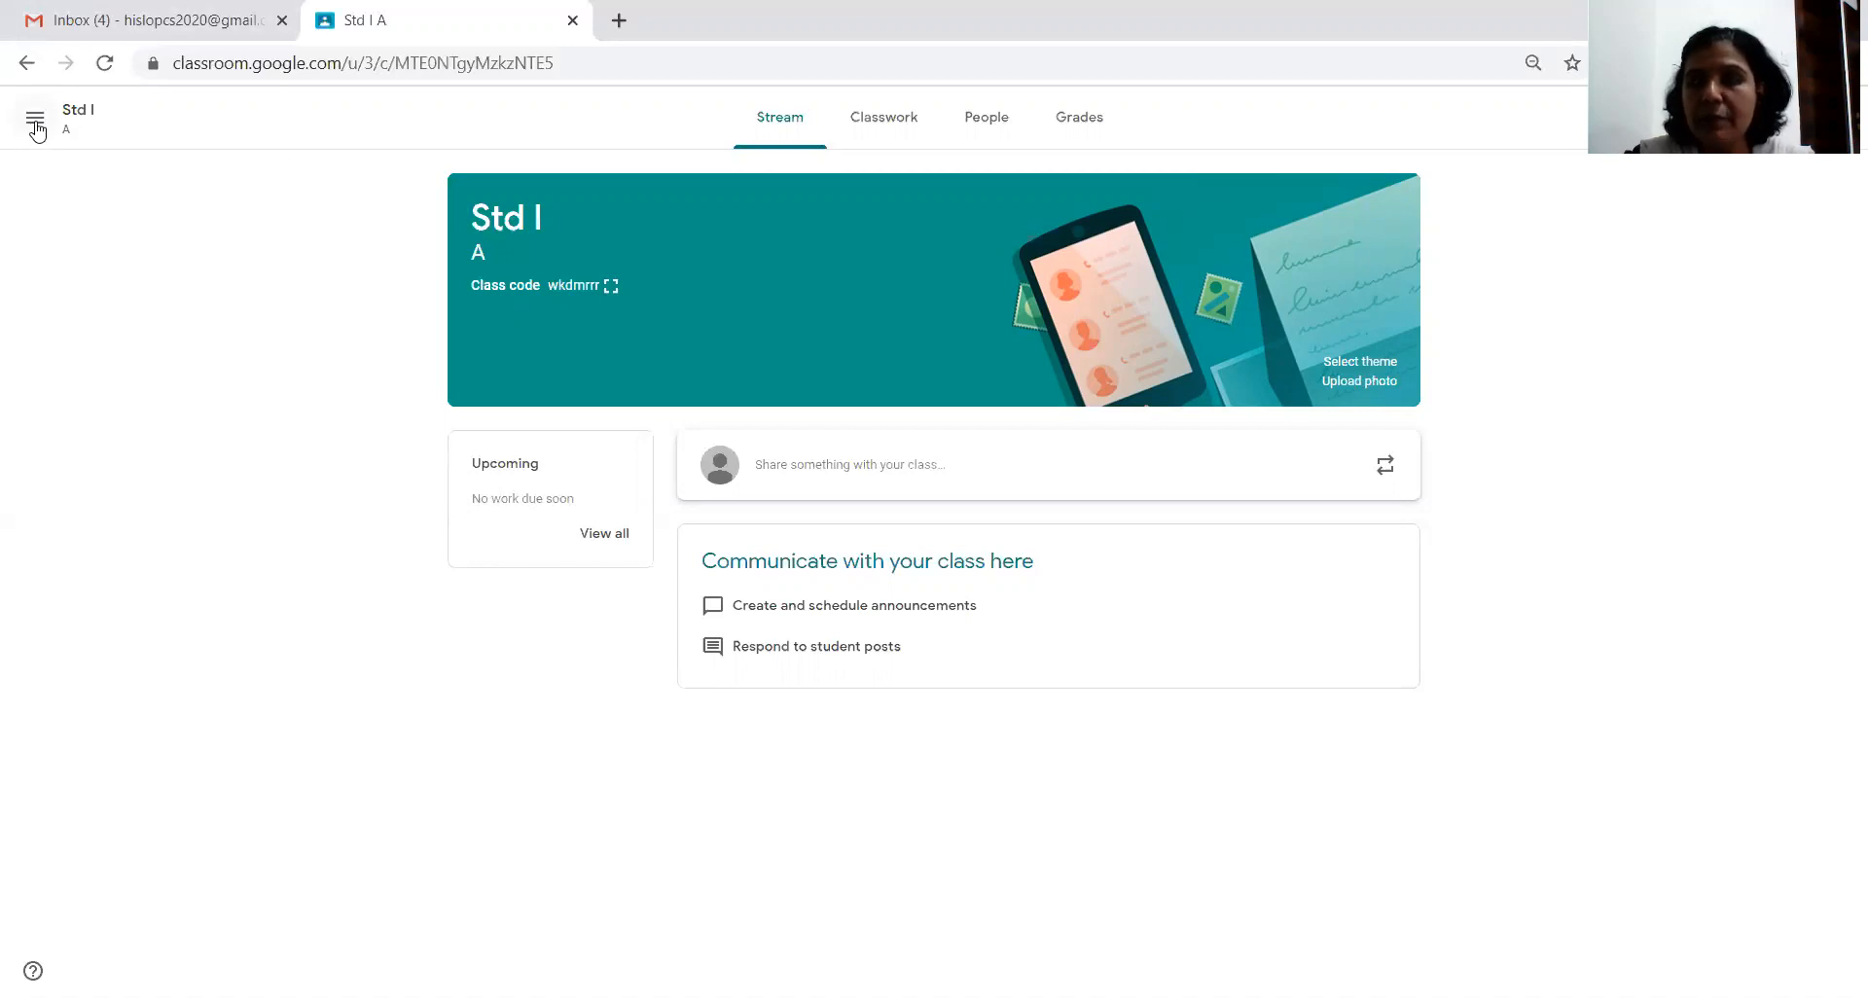
- Return to the class overview, start creating another class and accept the school-use notice
{"action": "left_click", "coordinate": [36, 125]}
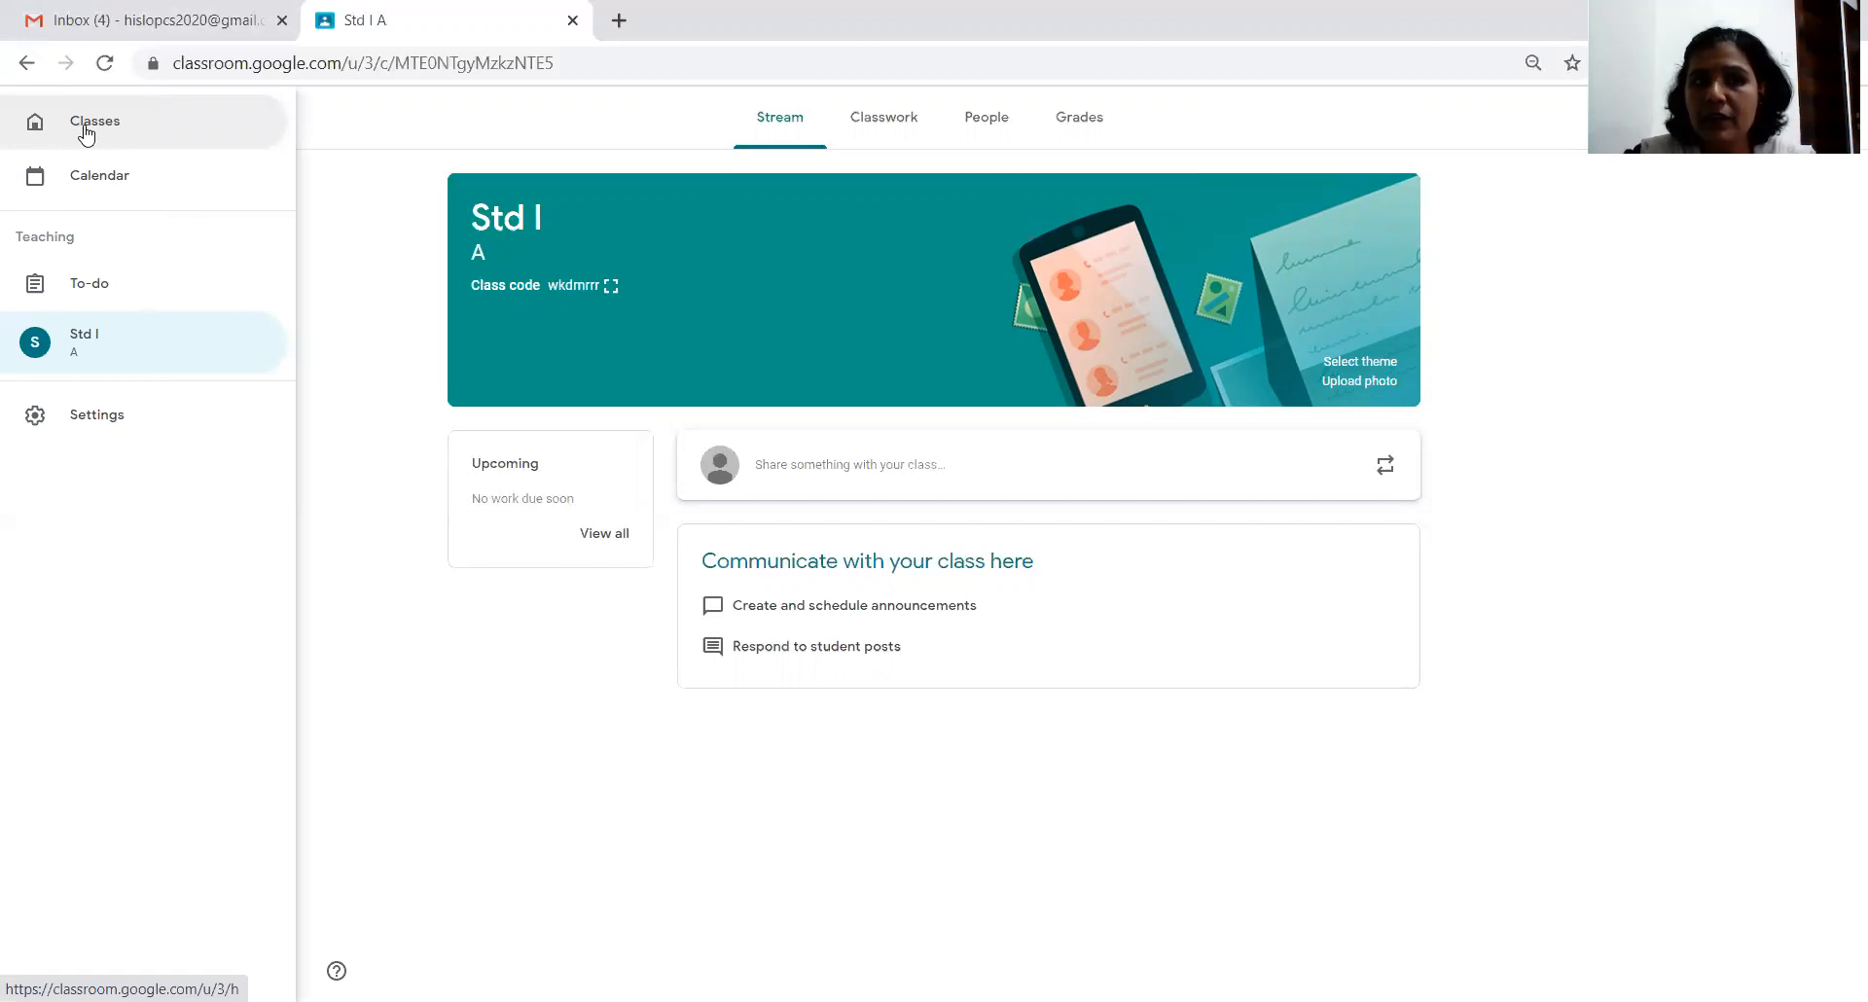
{"action": "left_click", "coordinate": [86, 133]}
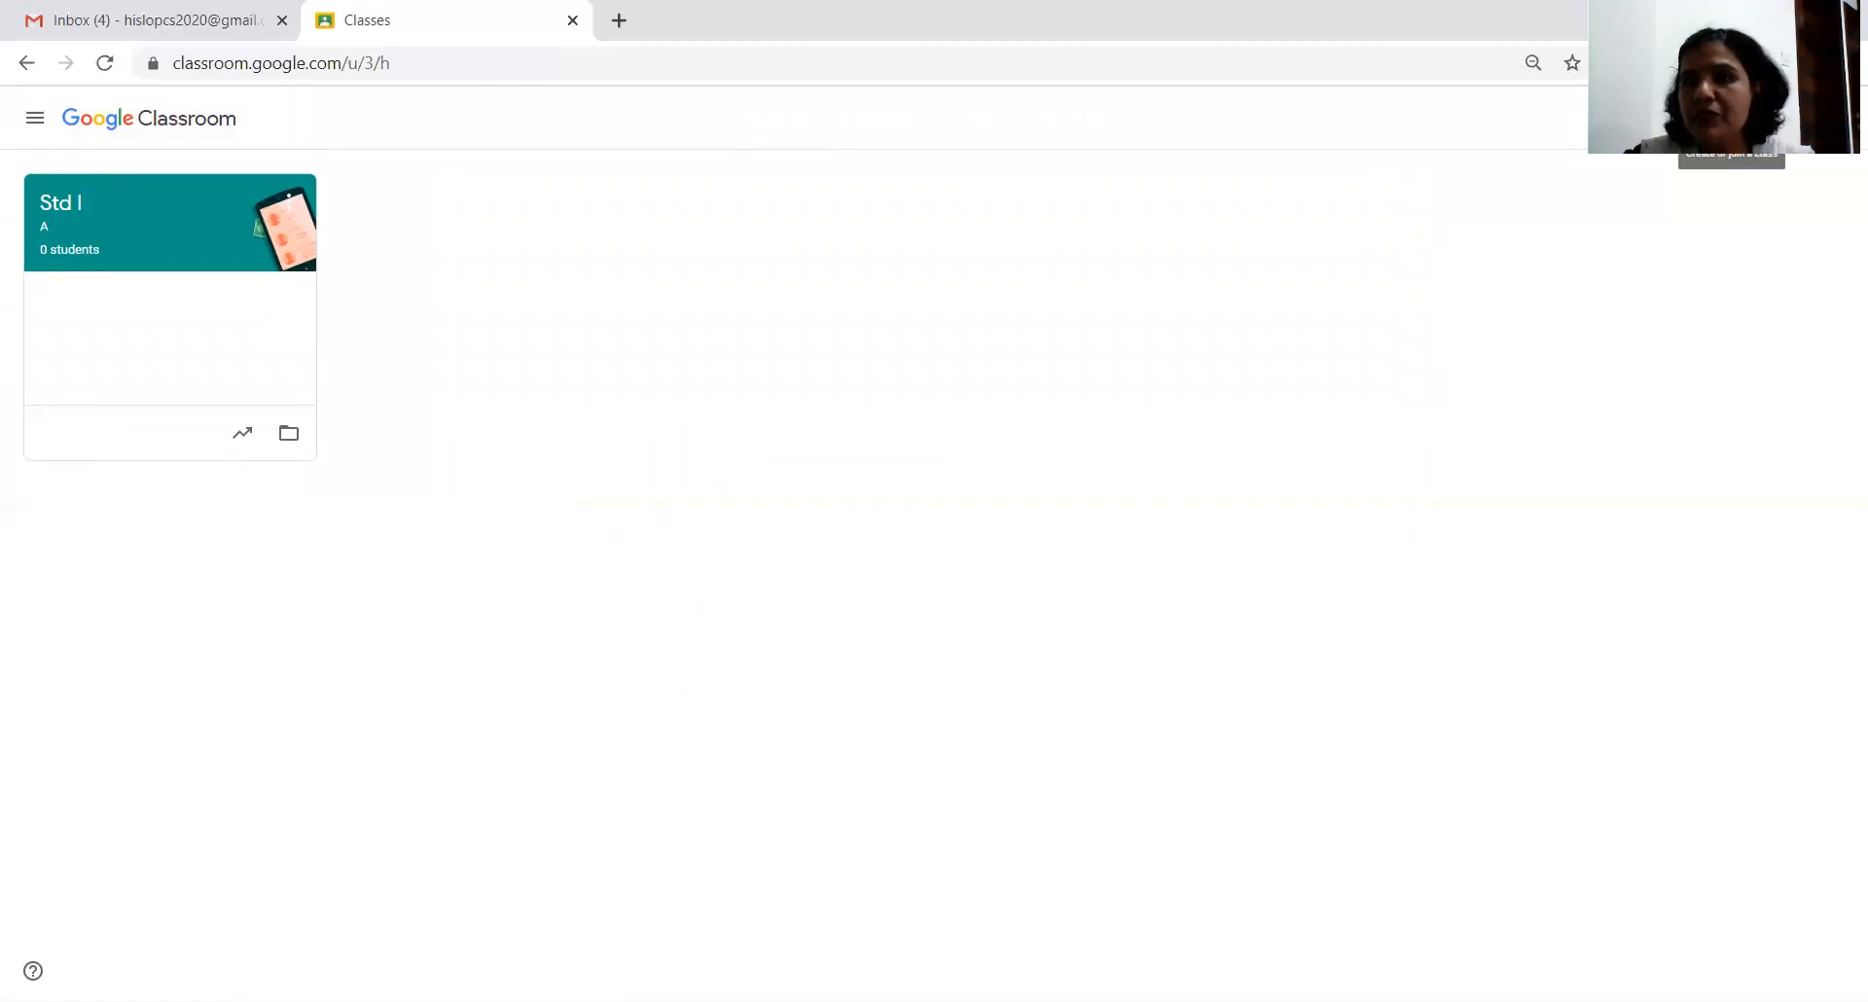
{"action": "left_click", "coordinate": [1732, 117]}
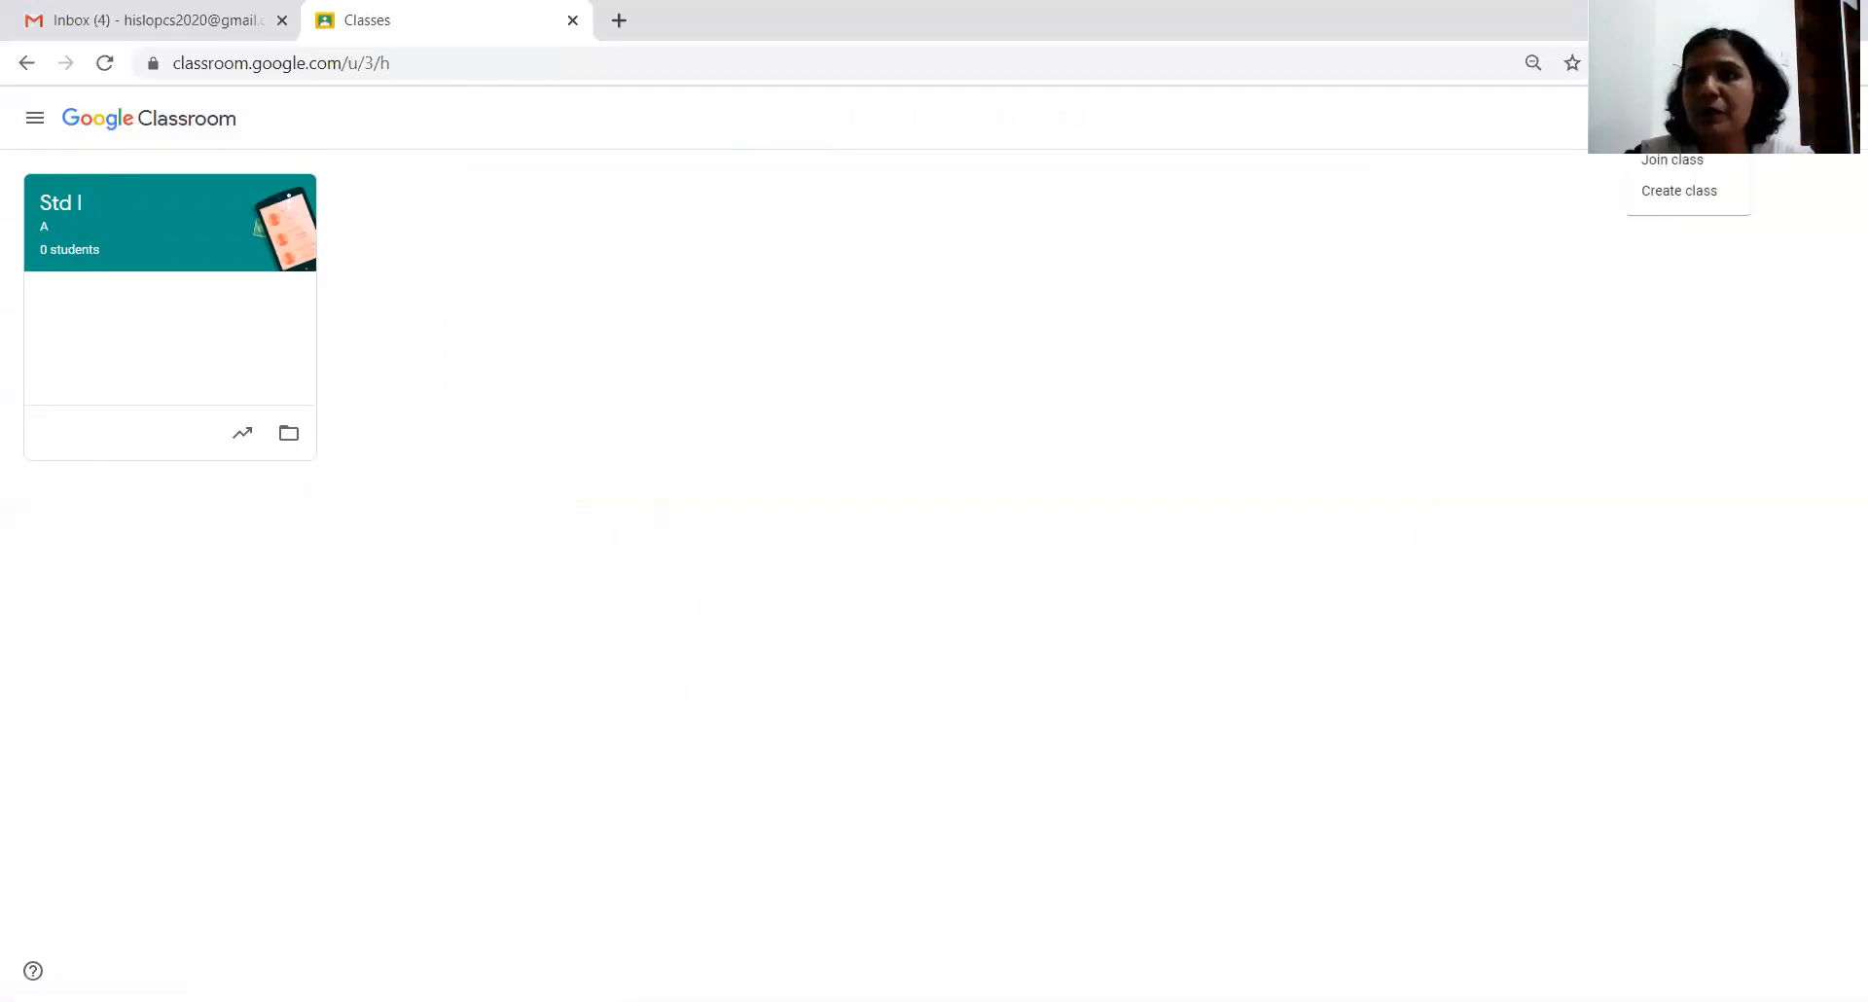
{"action": "left_click", "coordinate": [1679, 190]}
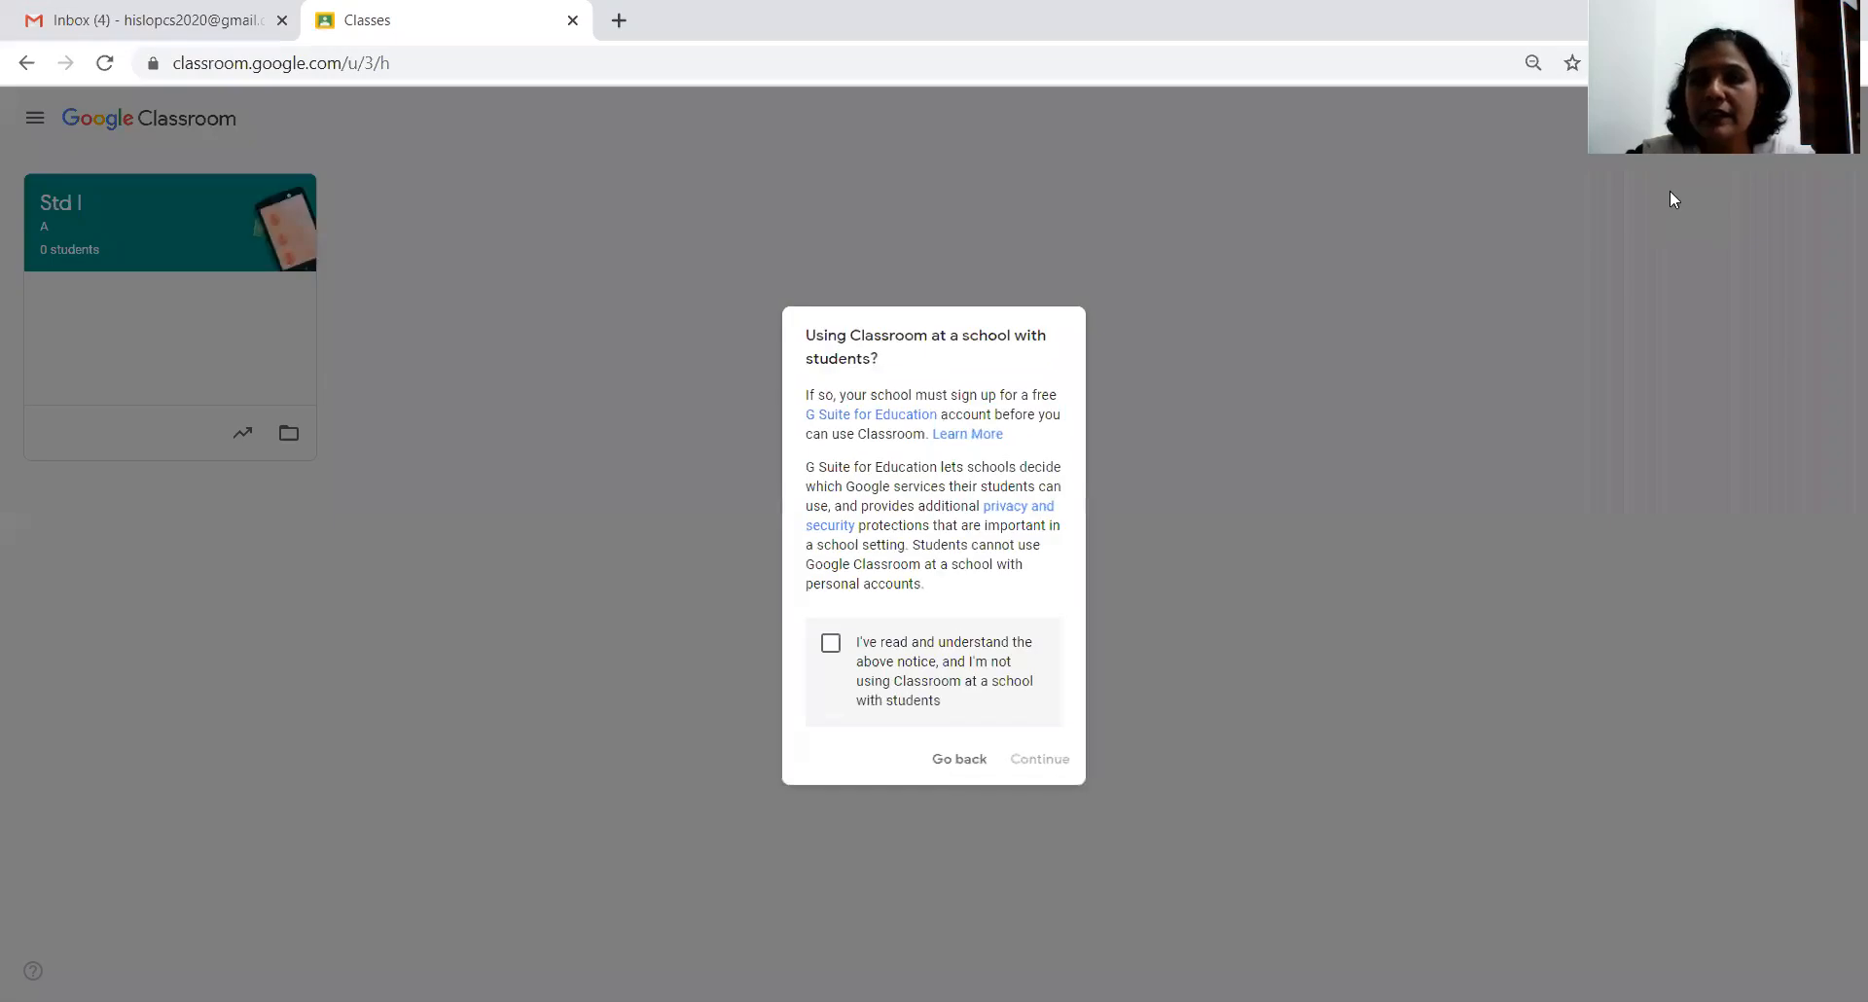
{"action": "left_click", "coordinate": [830, 647]}
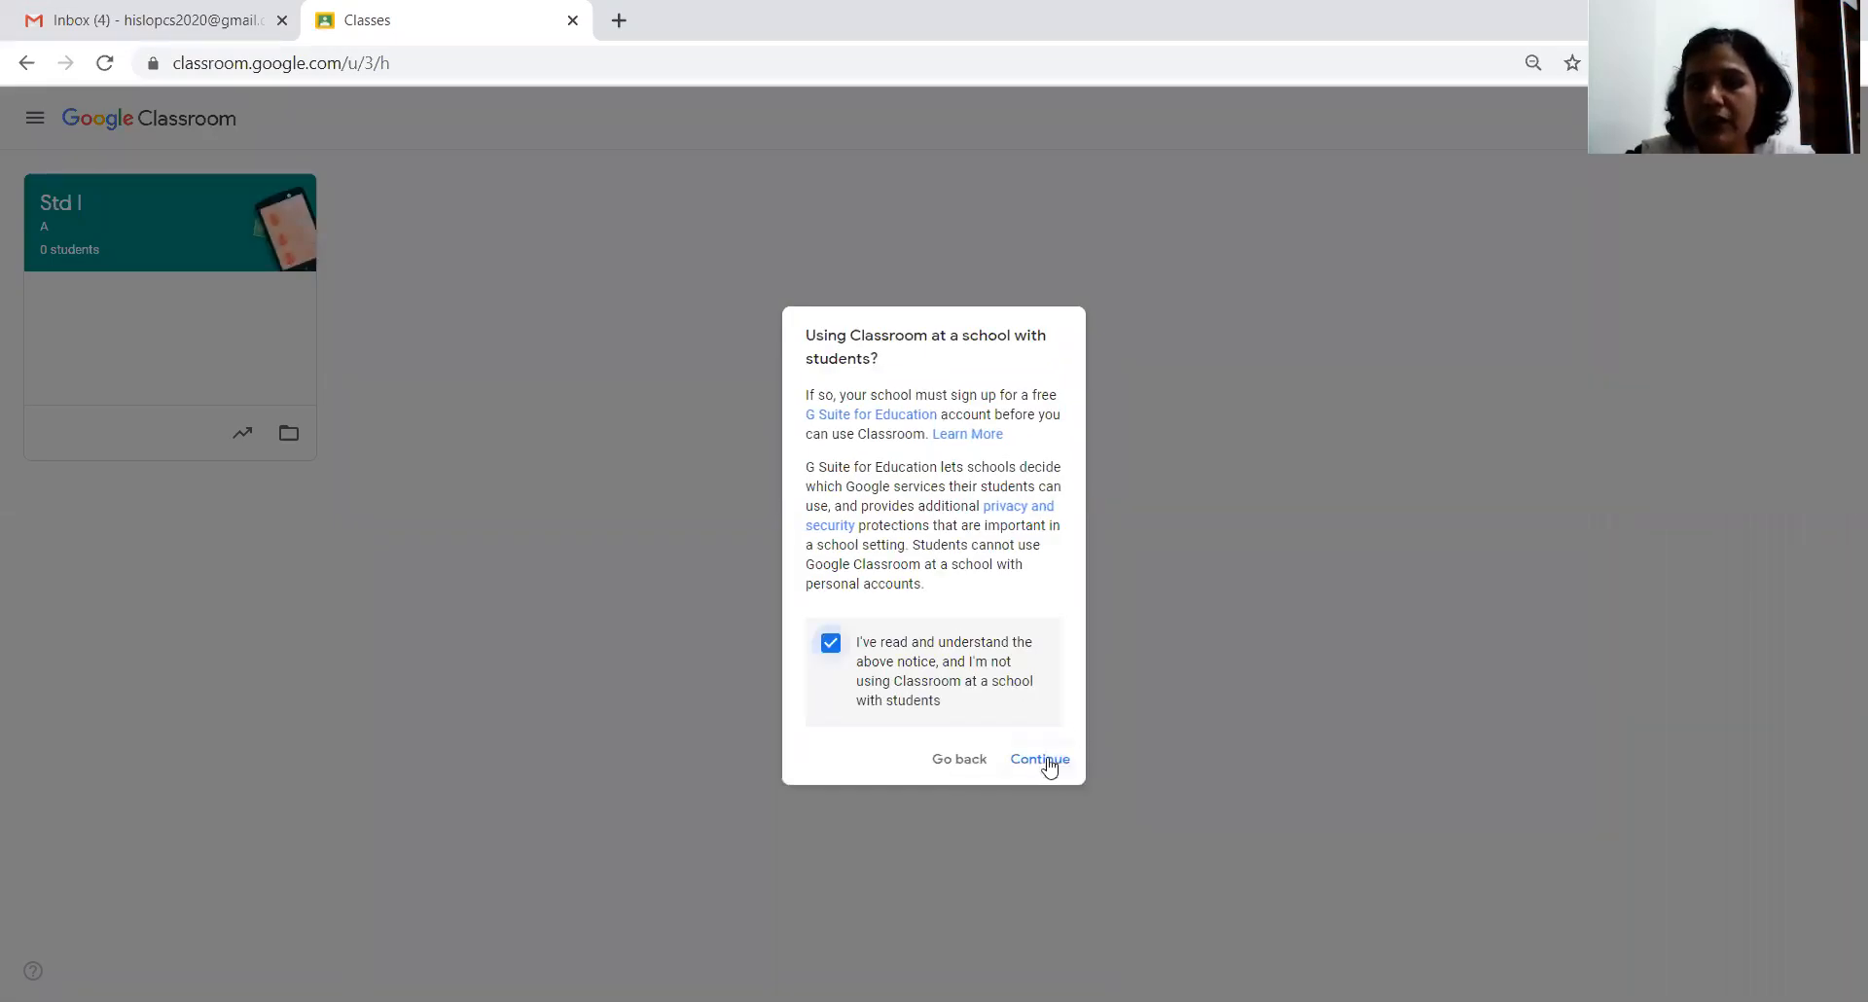
{"action": "left_click", "coordinate": [1055, 764]}
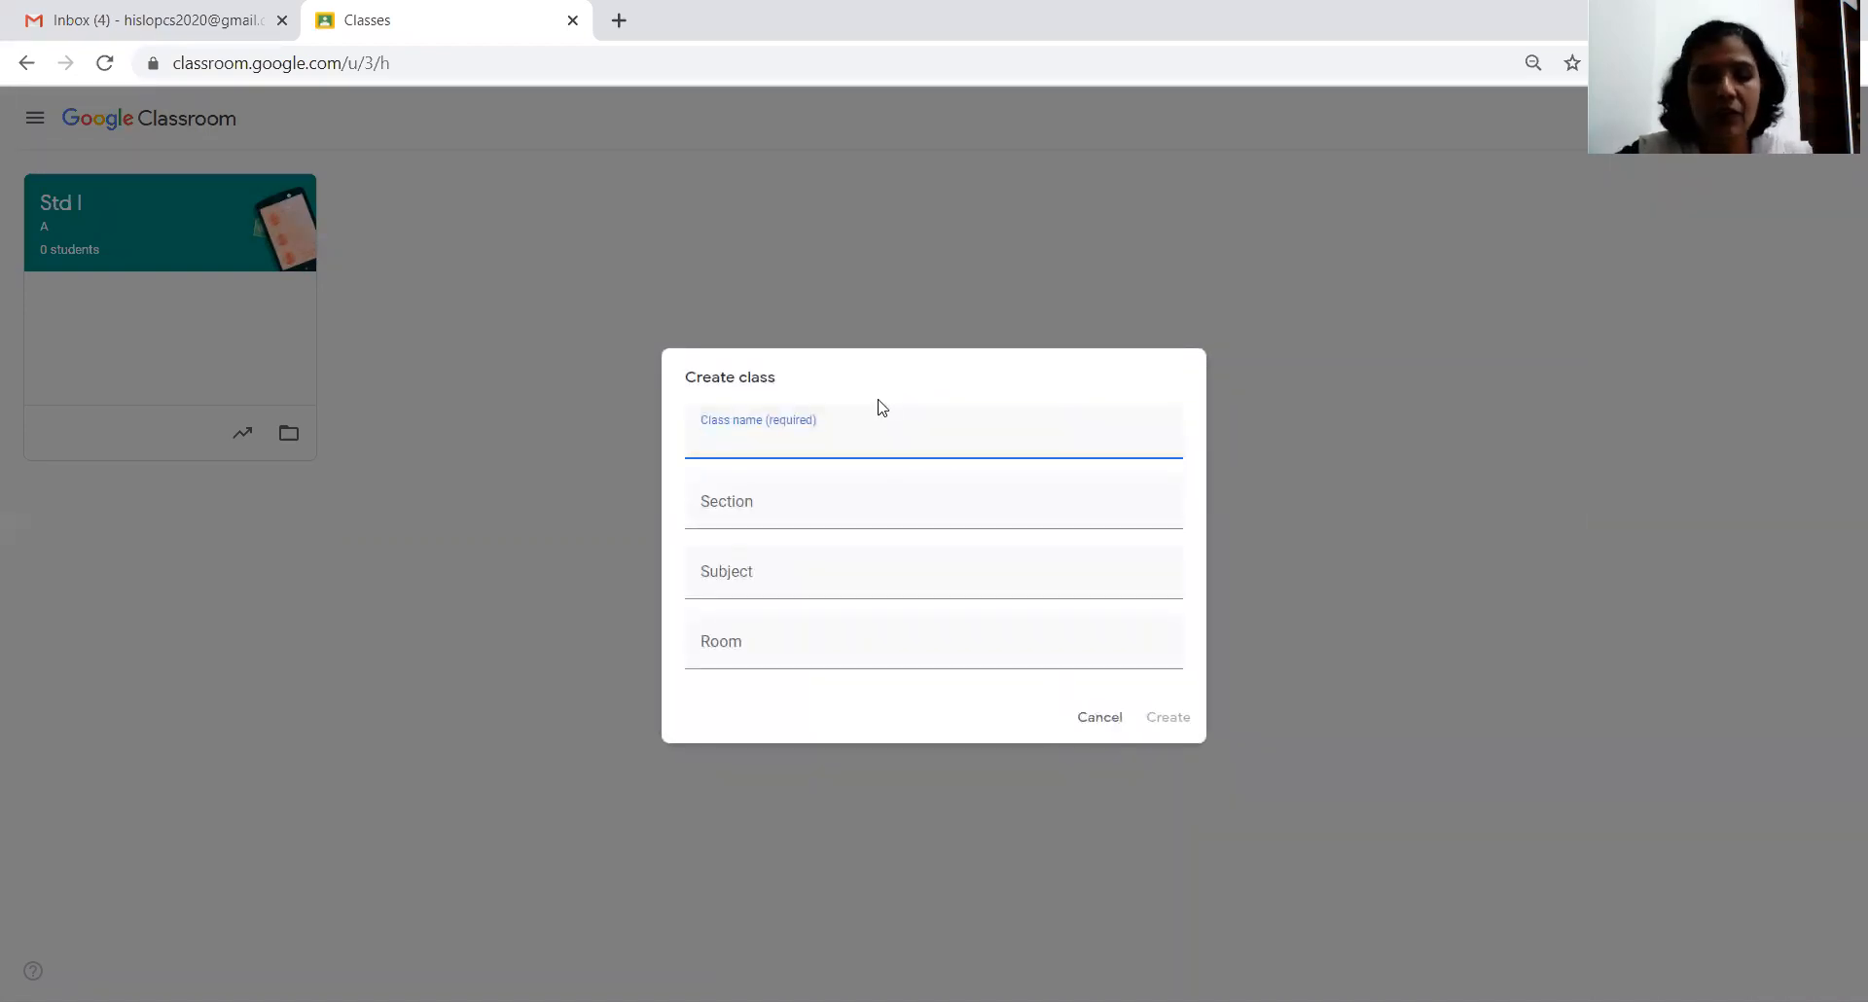
- Create the second class with the name Std I and section B, and dismiss the student invitation hint
{"action": "type", "text": "Std "}
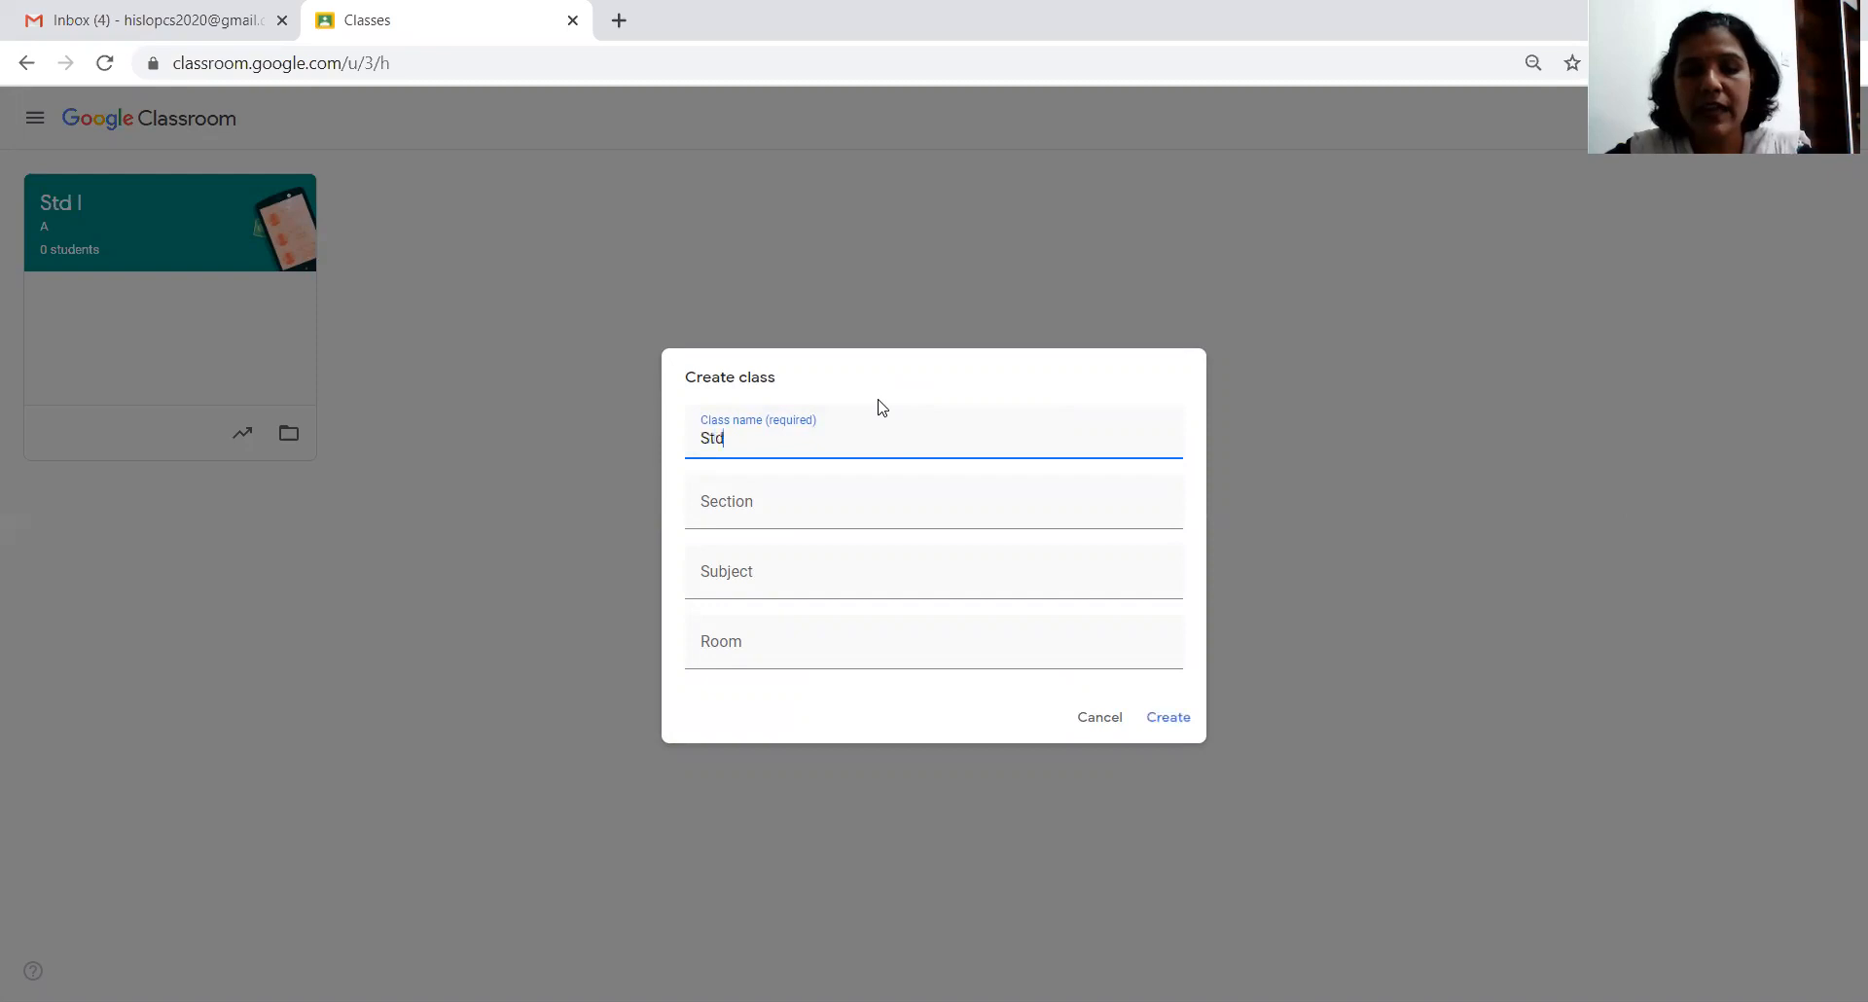
{"action": "type", "text": "I"}
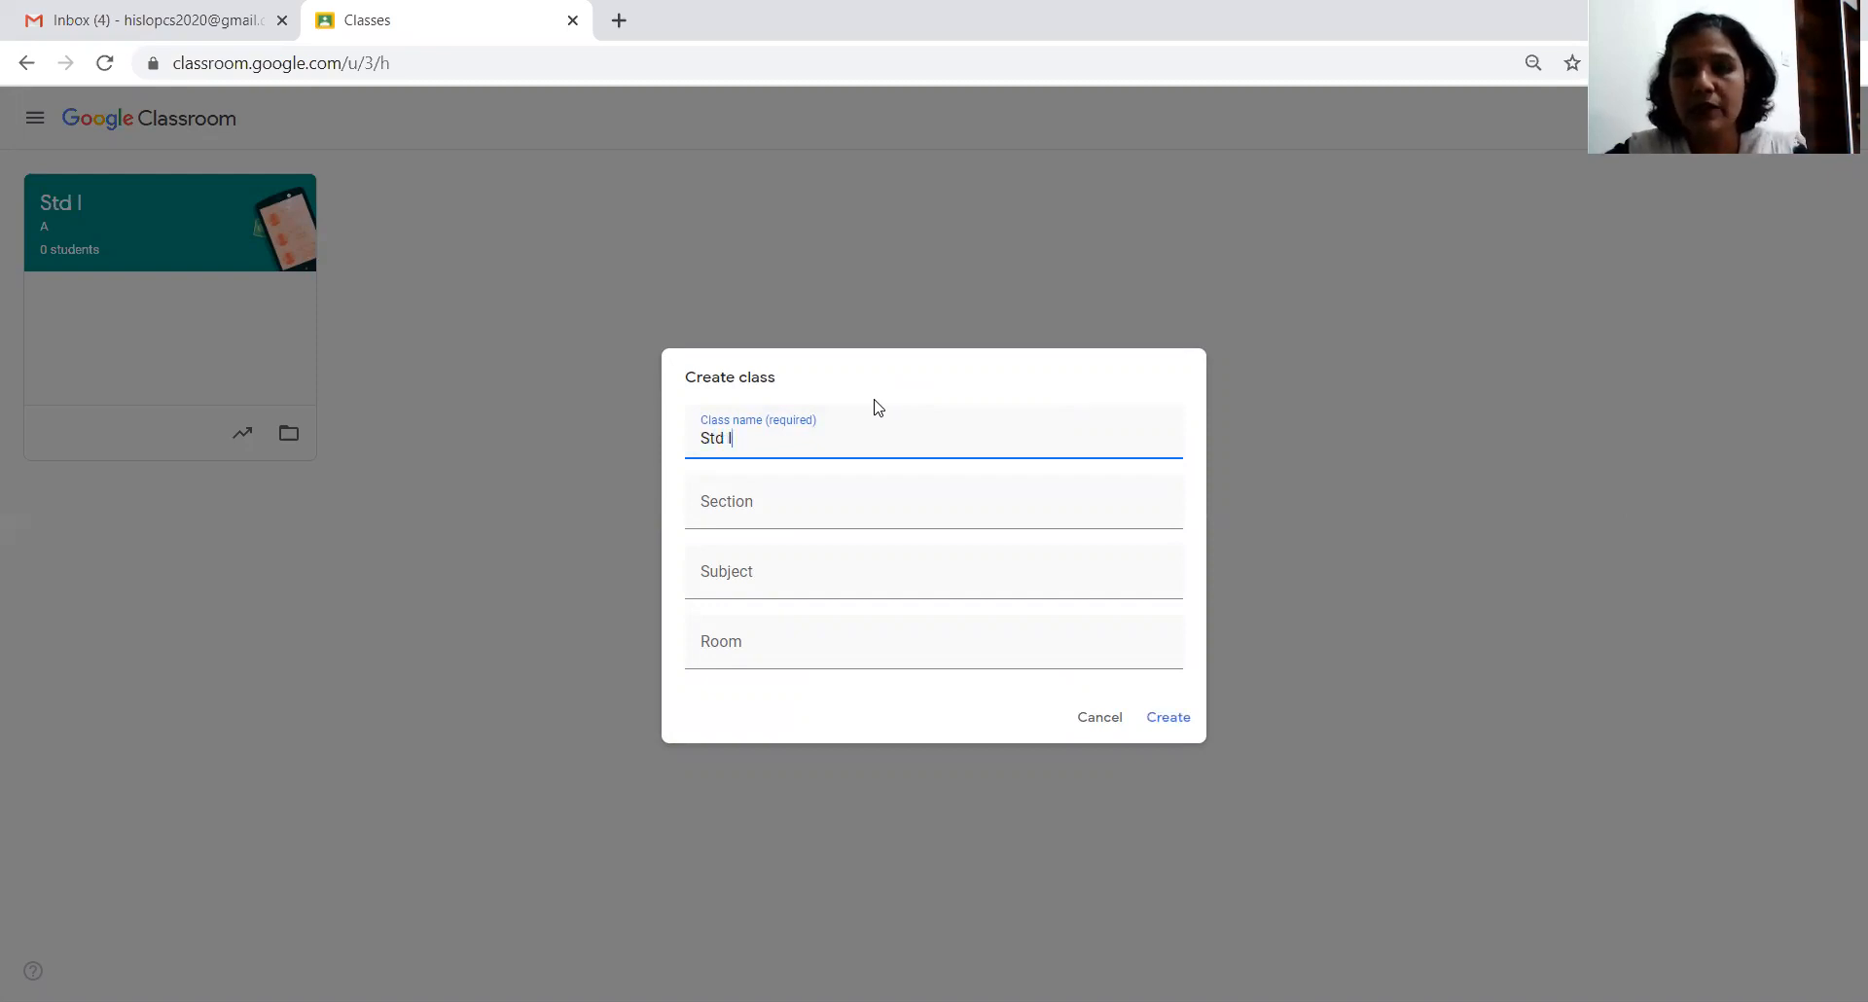
{"action": "left_click", "coordinate": [793, 506]}
{"action": "type", "text": "B"}
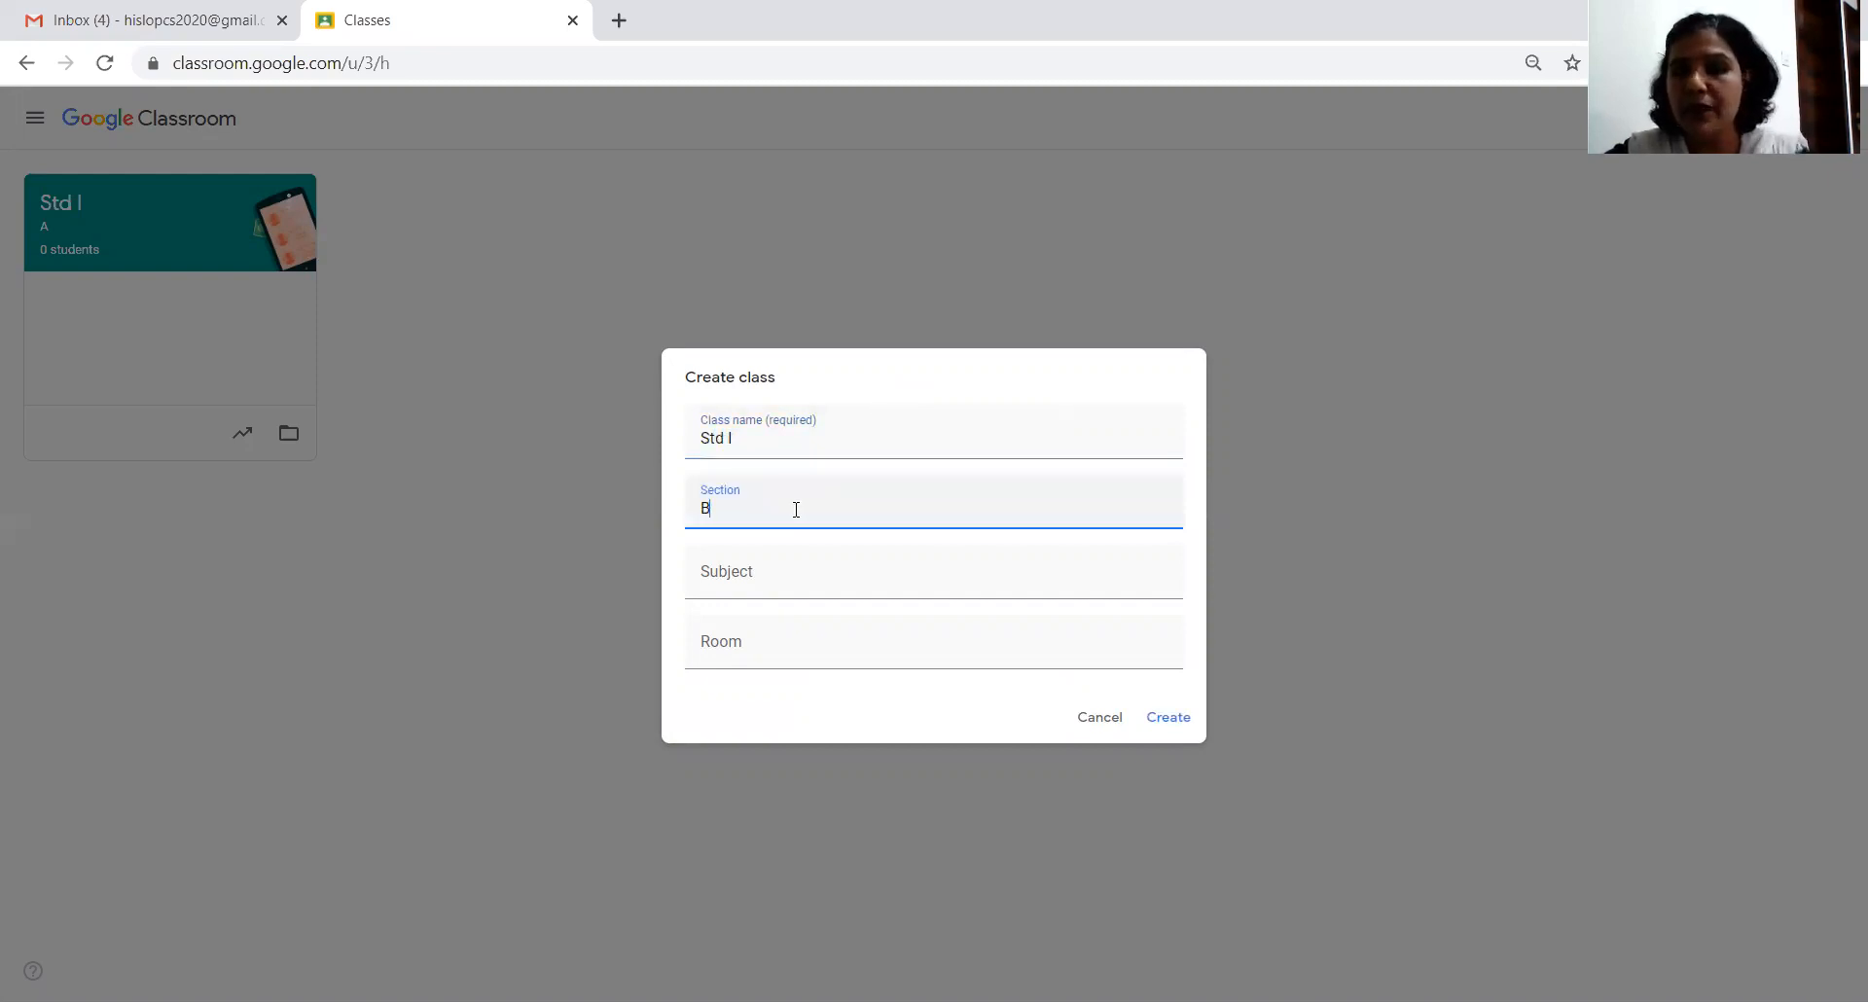
{"action": "left_click", "coordinate": [1175, 722]}
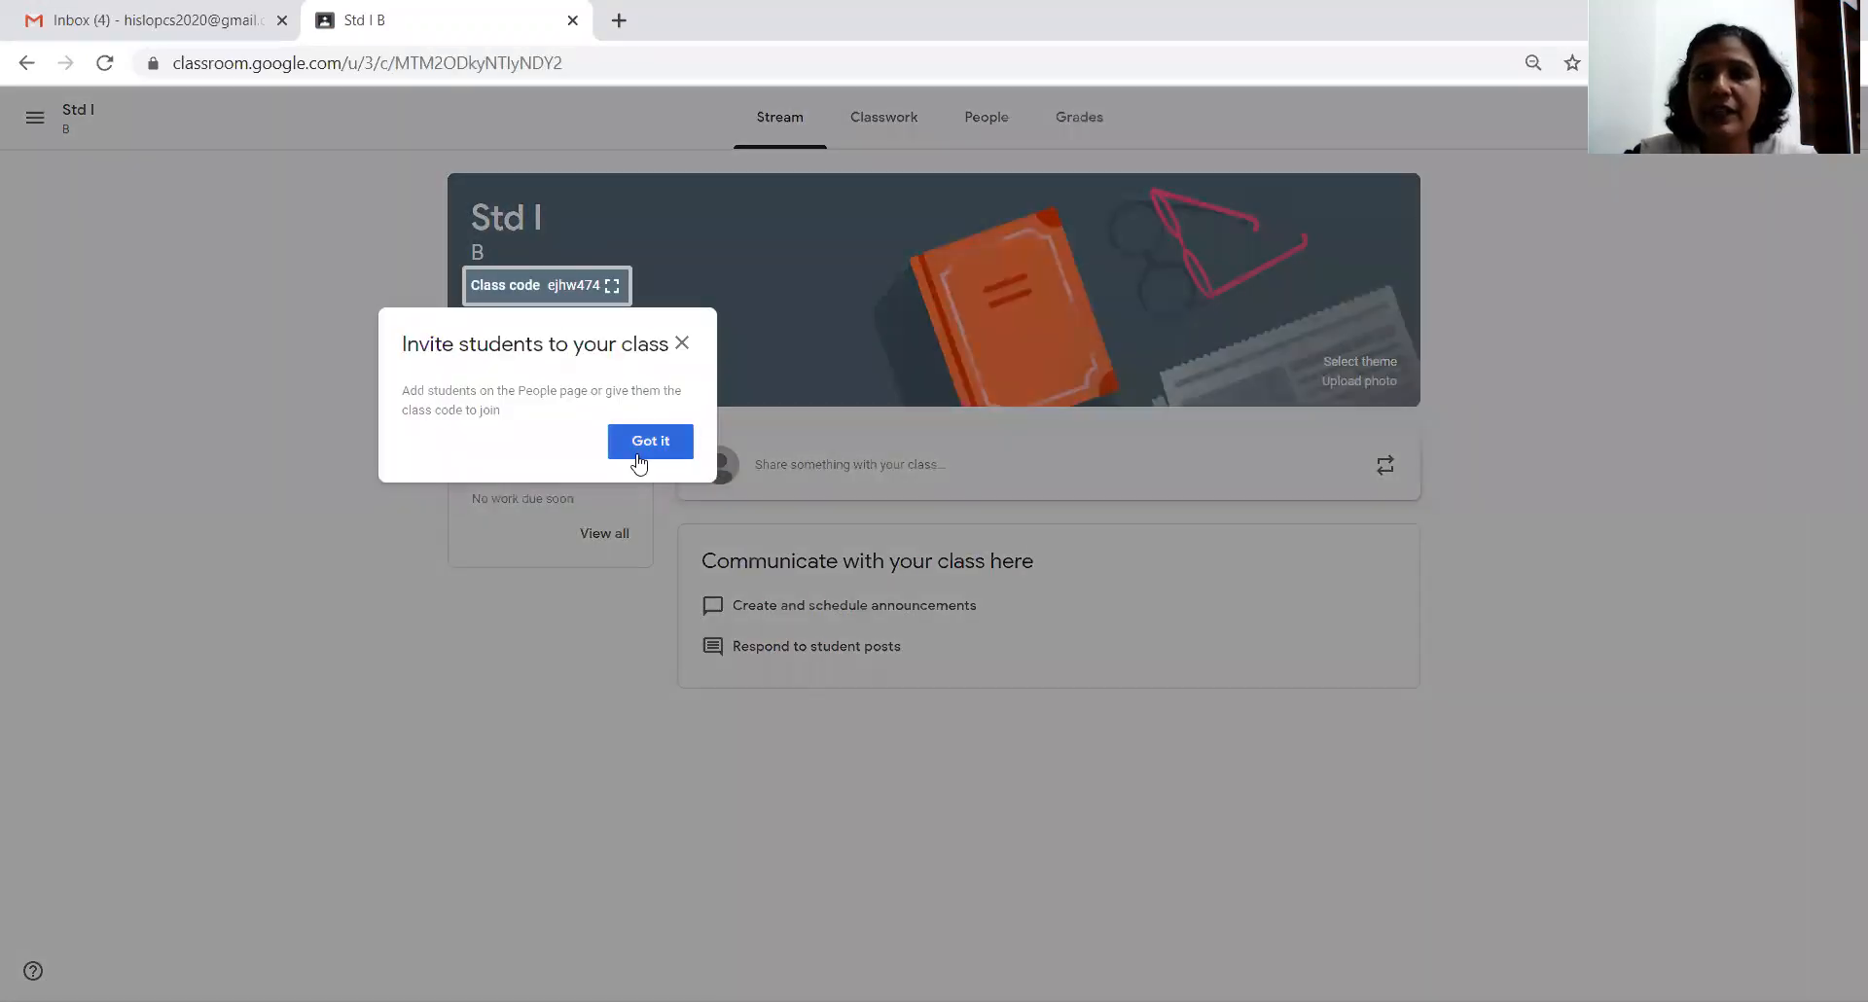
{"action": "left_click", "coordinate": [682, 345]}
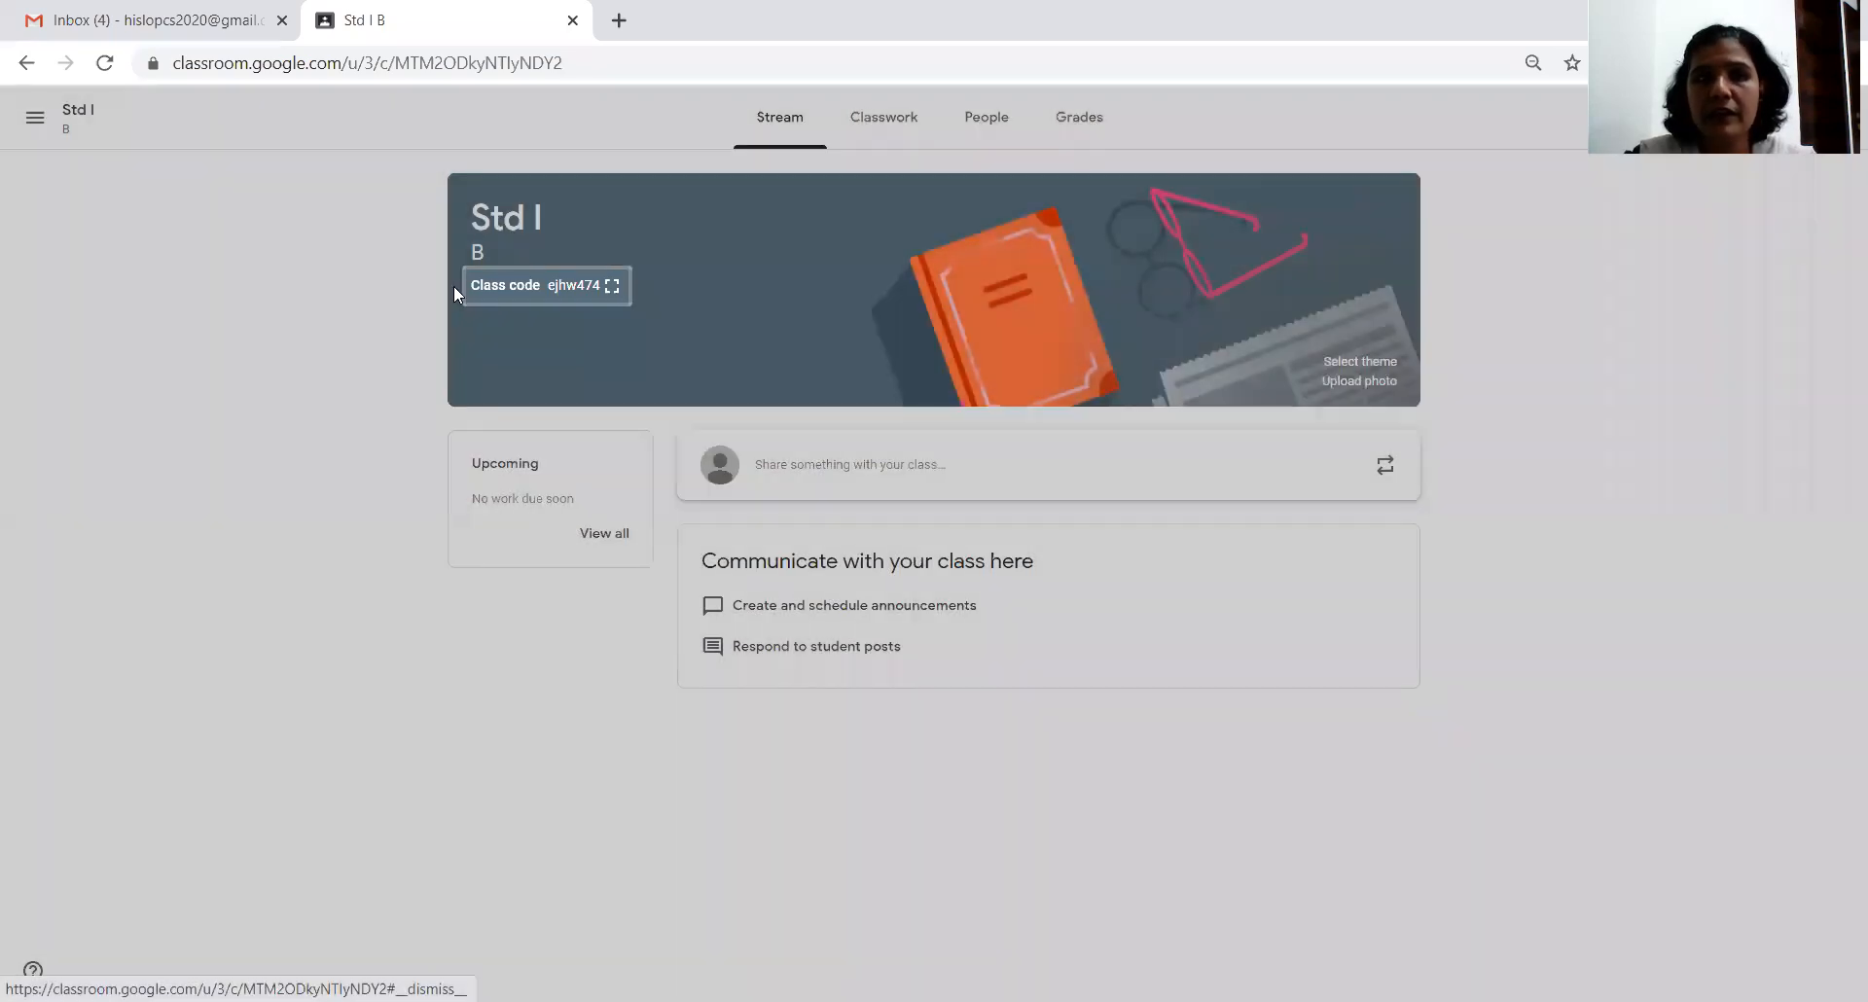
- Return to the class overview and open the Std I class of section A
{"action": "left_click", "coordinate": [32, 122]}
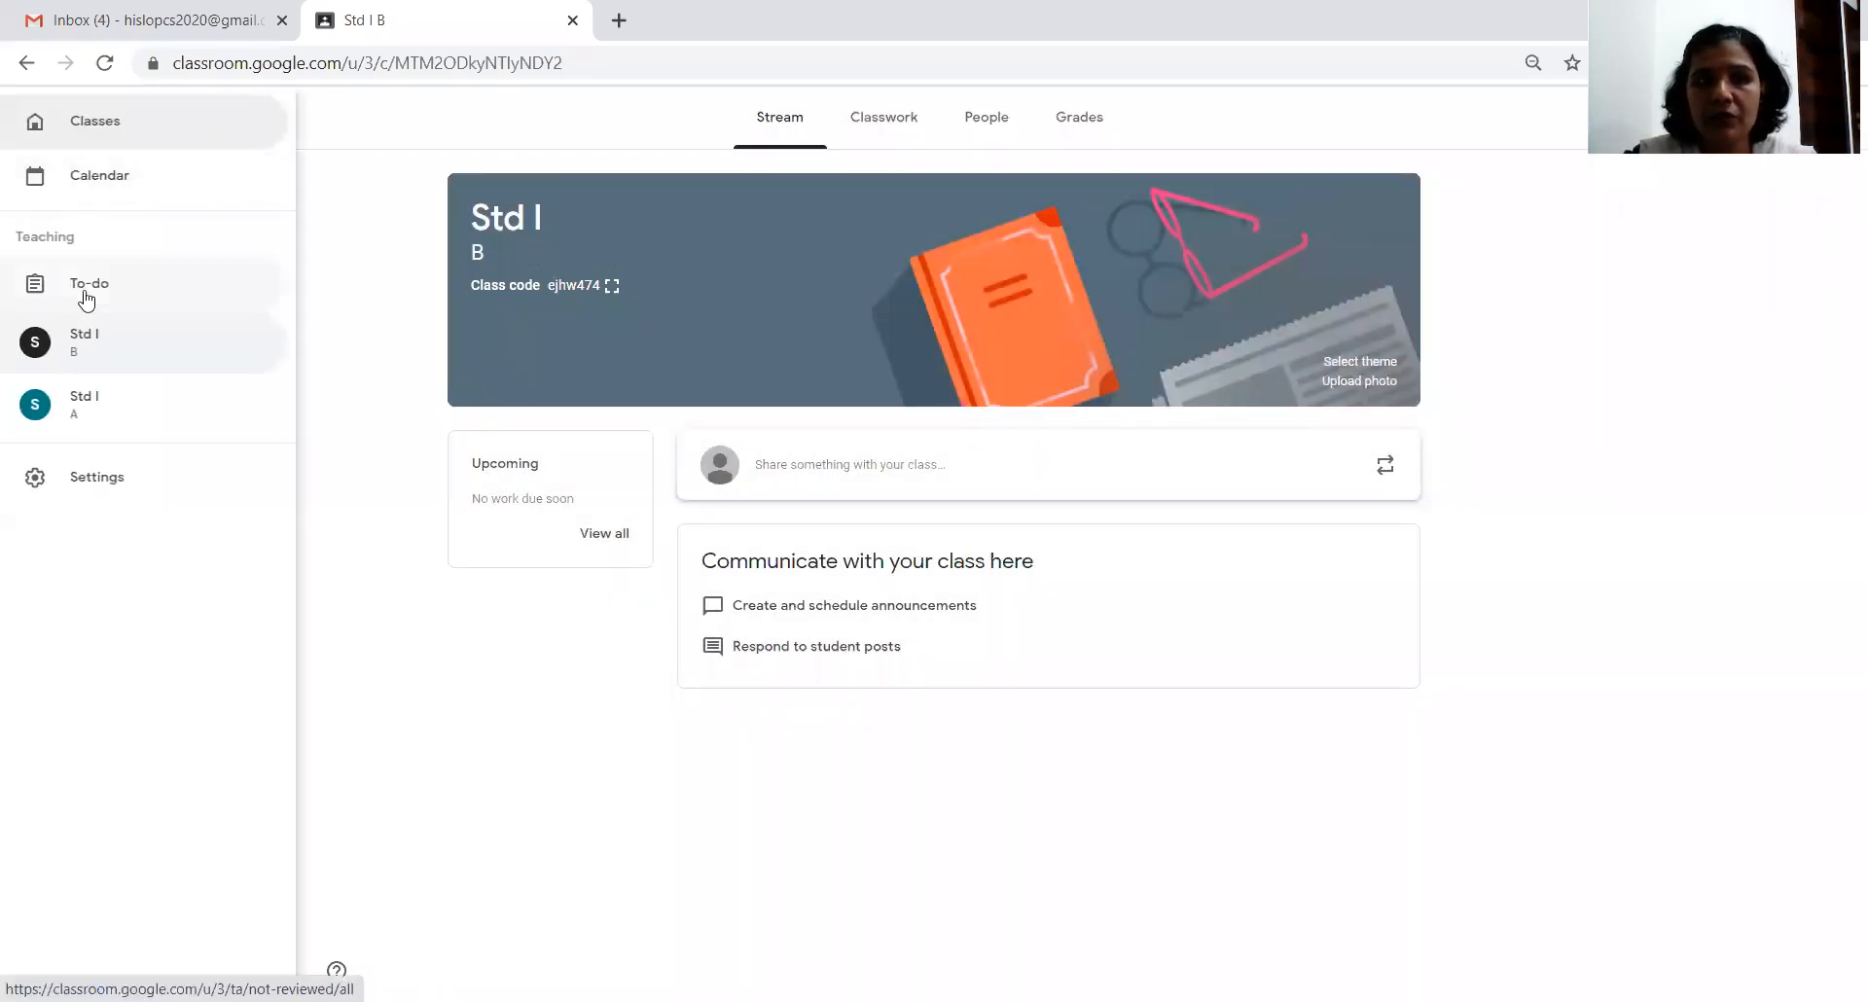
{"action": "left_click", "coordinate": [103, 139]}
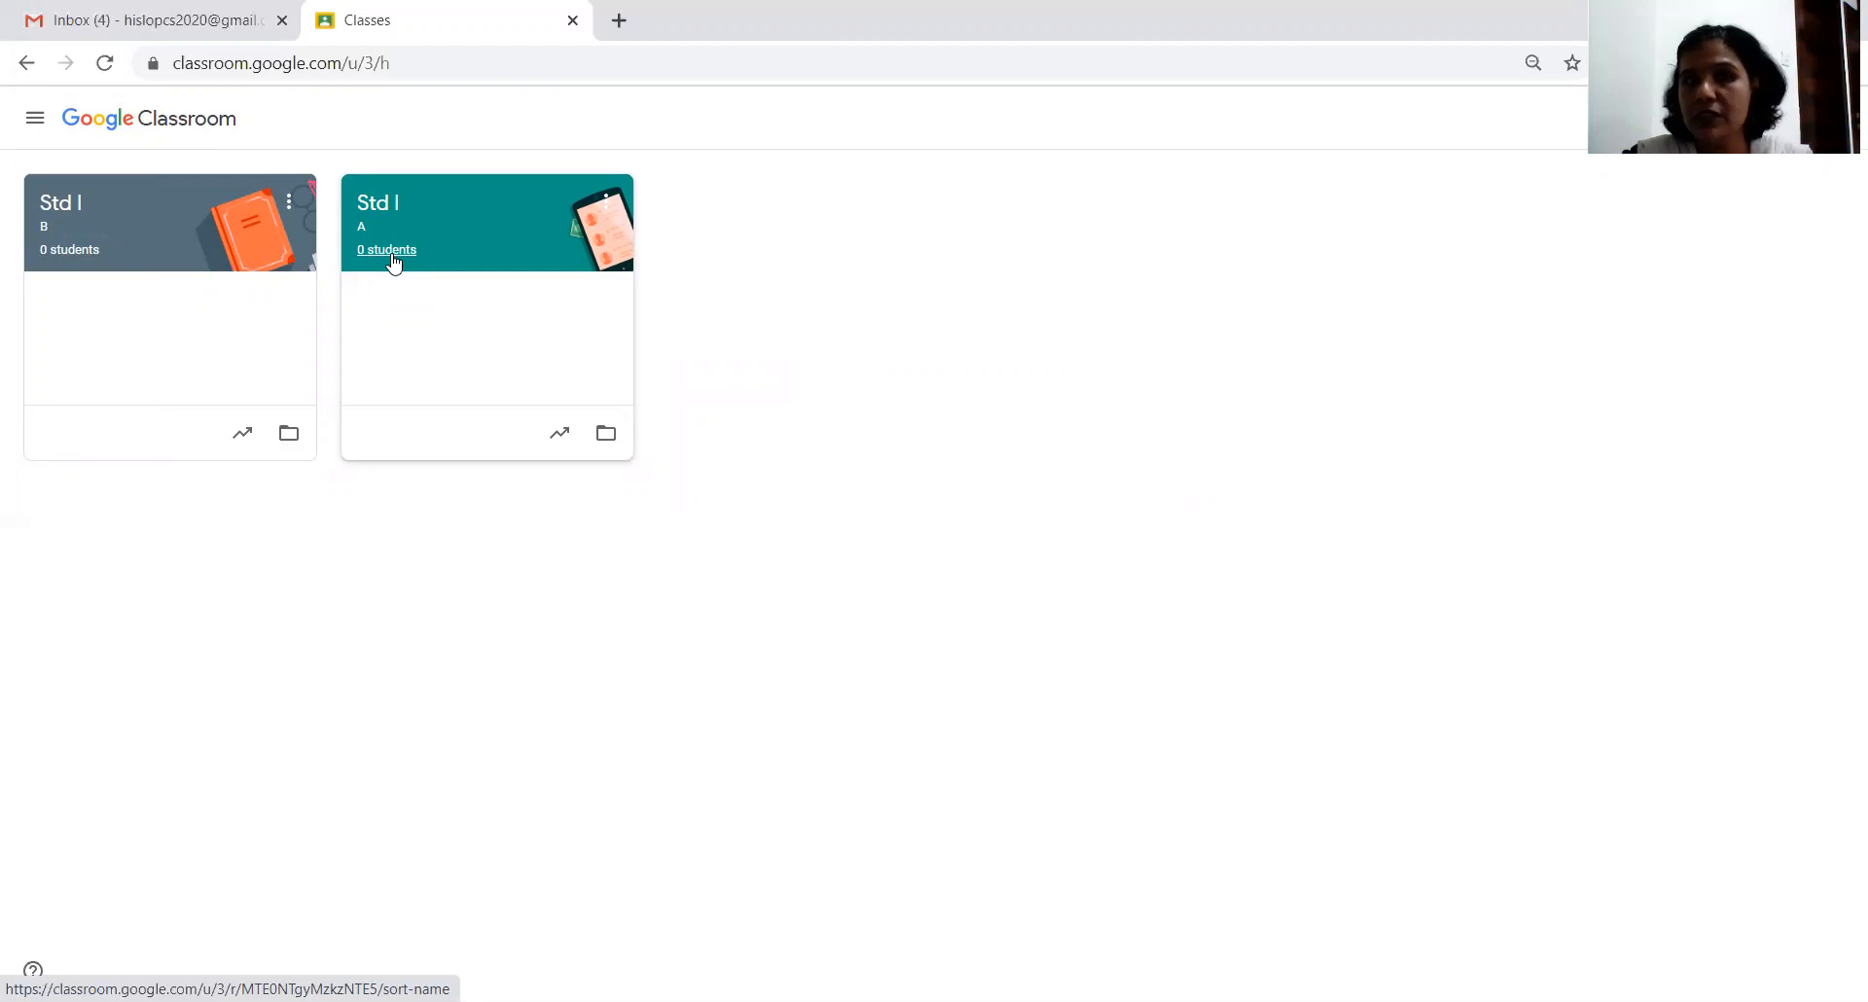
{"action": "left_click", "coordinate": [434, 197]}
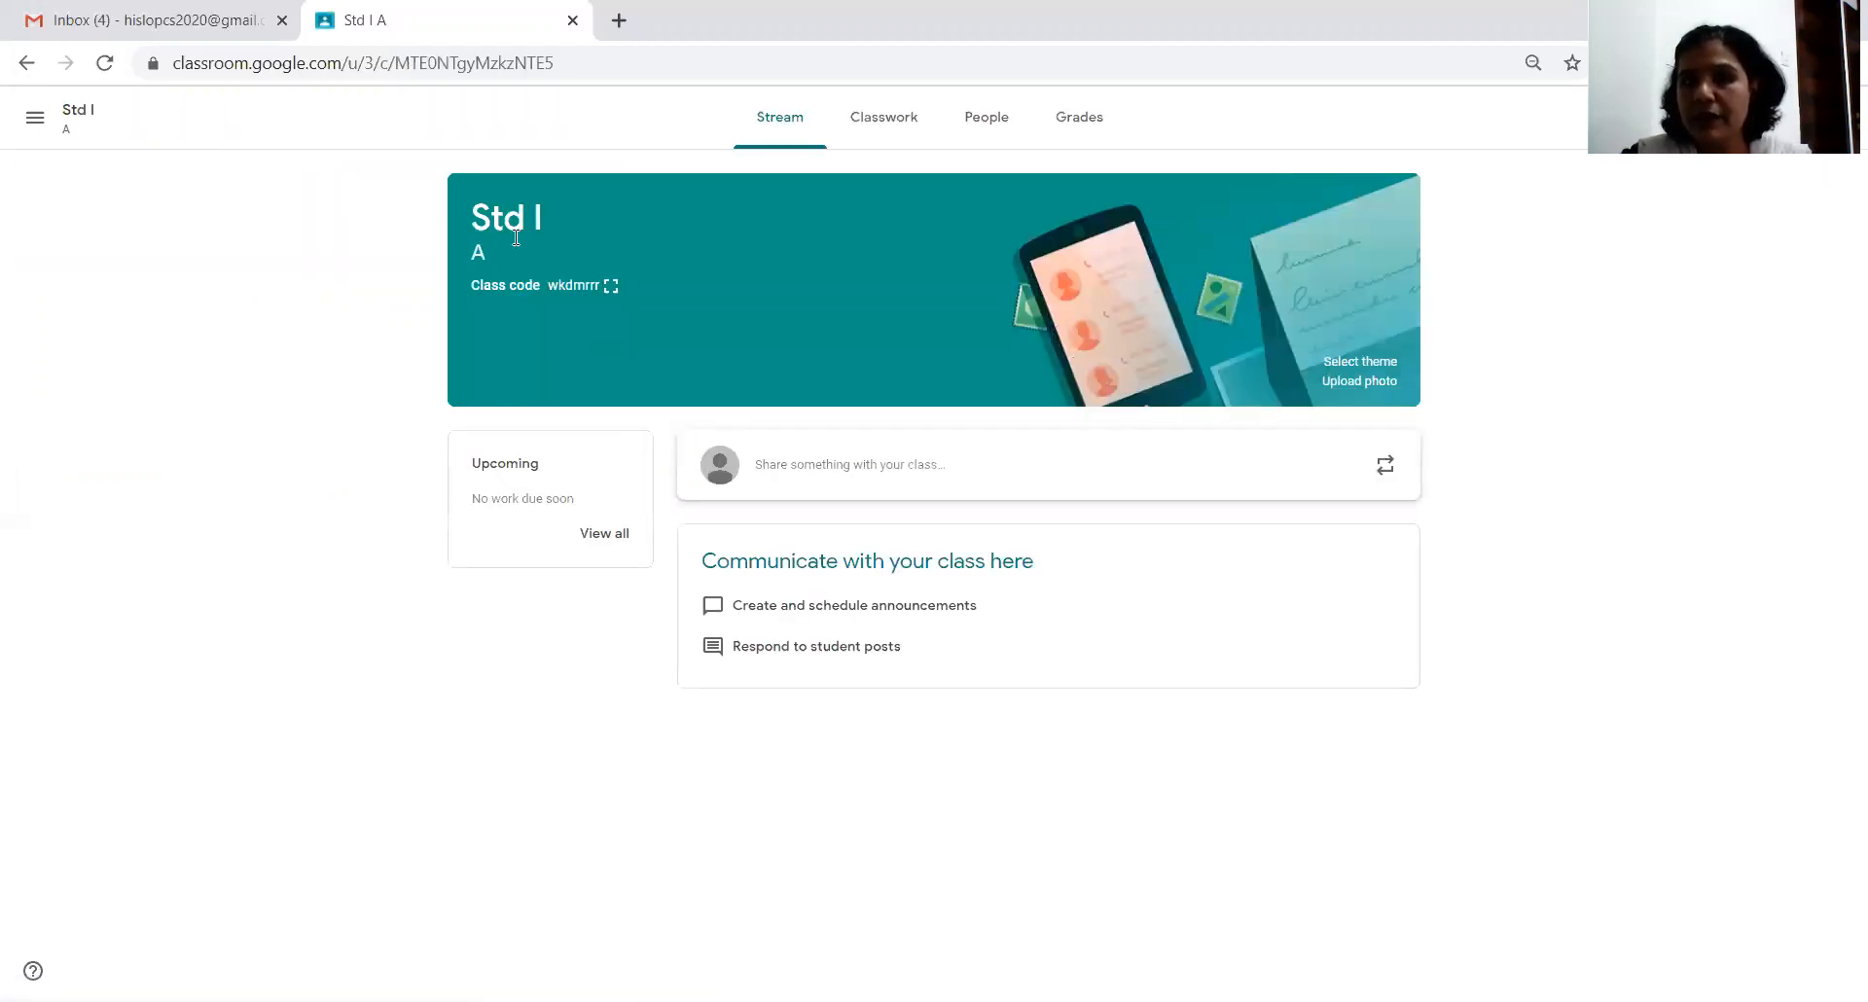
- Display the class code of Std I section A enlarged, highlight it, and close the display
{"action": "left_click", "coordinate": [591, 290]}
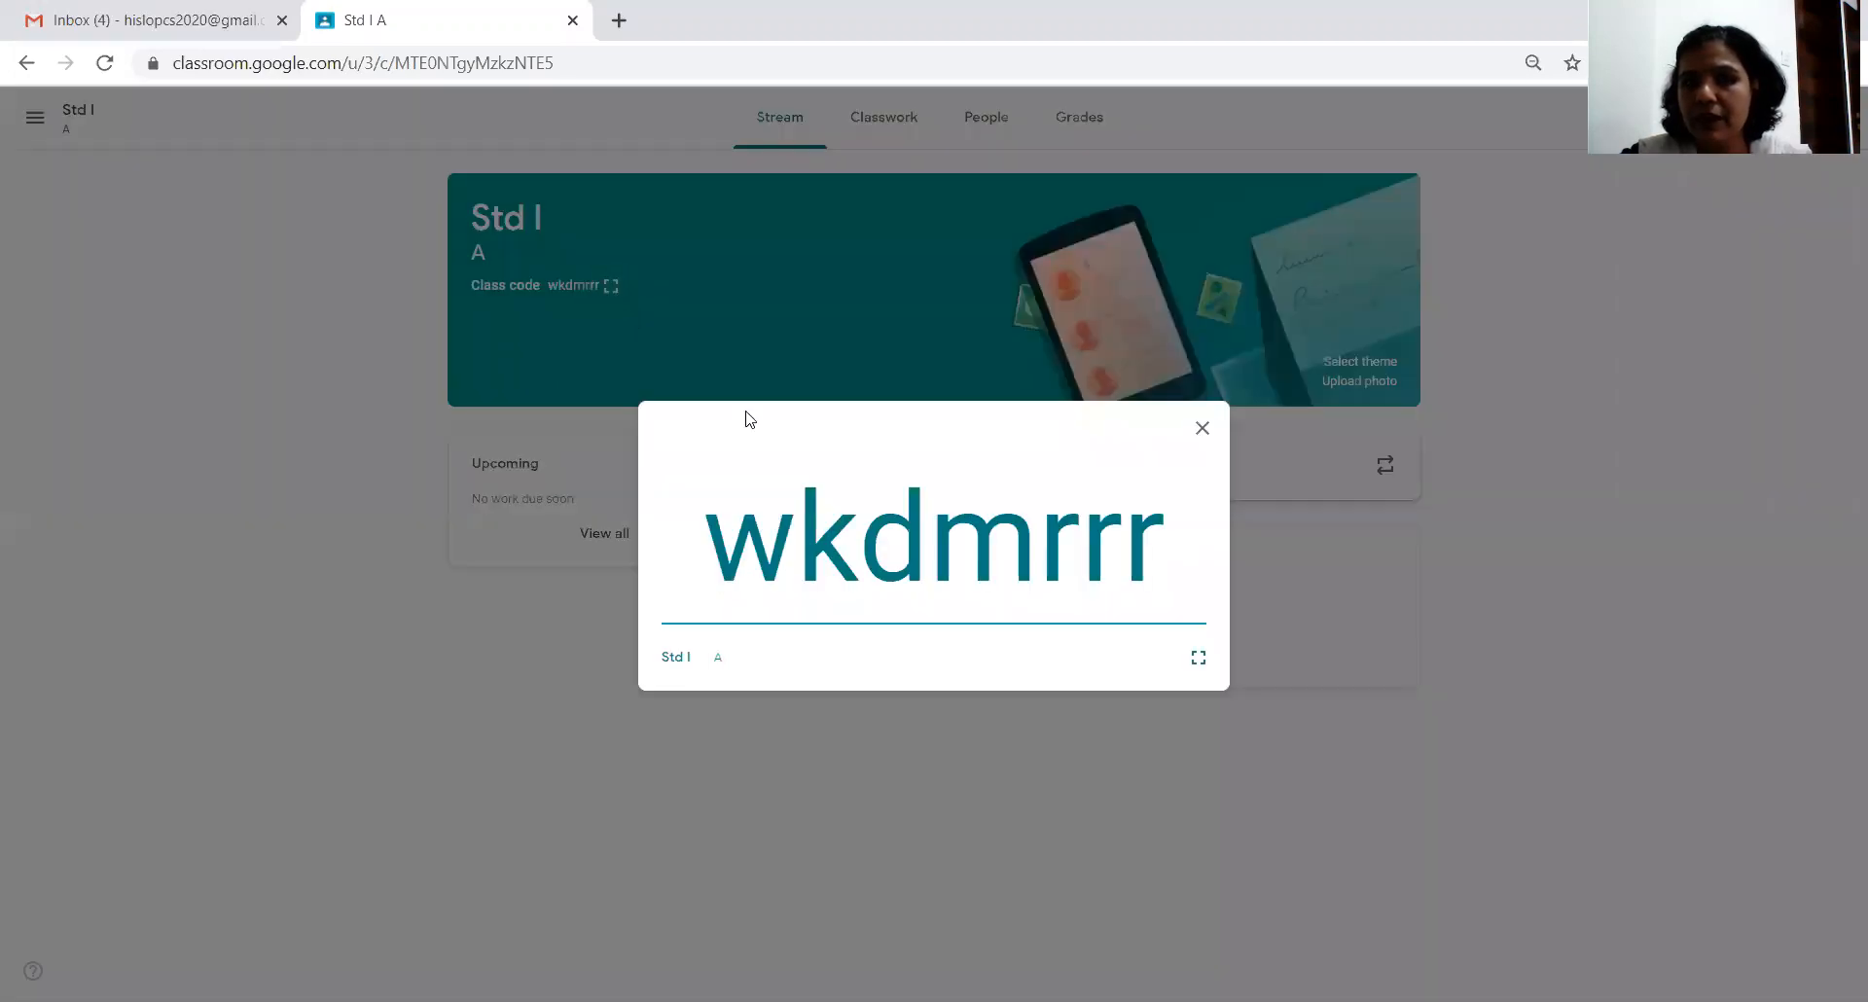
{"action": "left_click_drag", "start_coordinate": [722, 551], "coordinate": [1168, 580]}
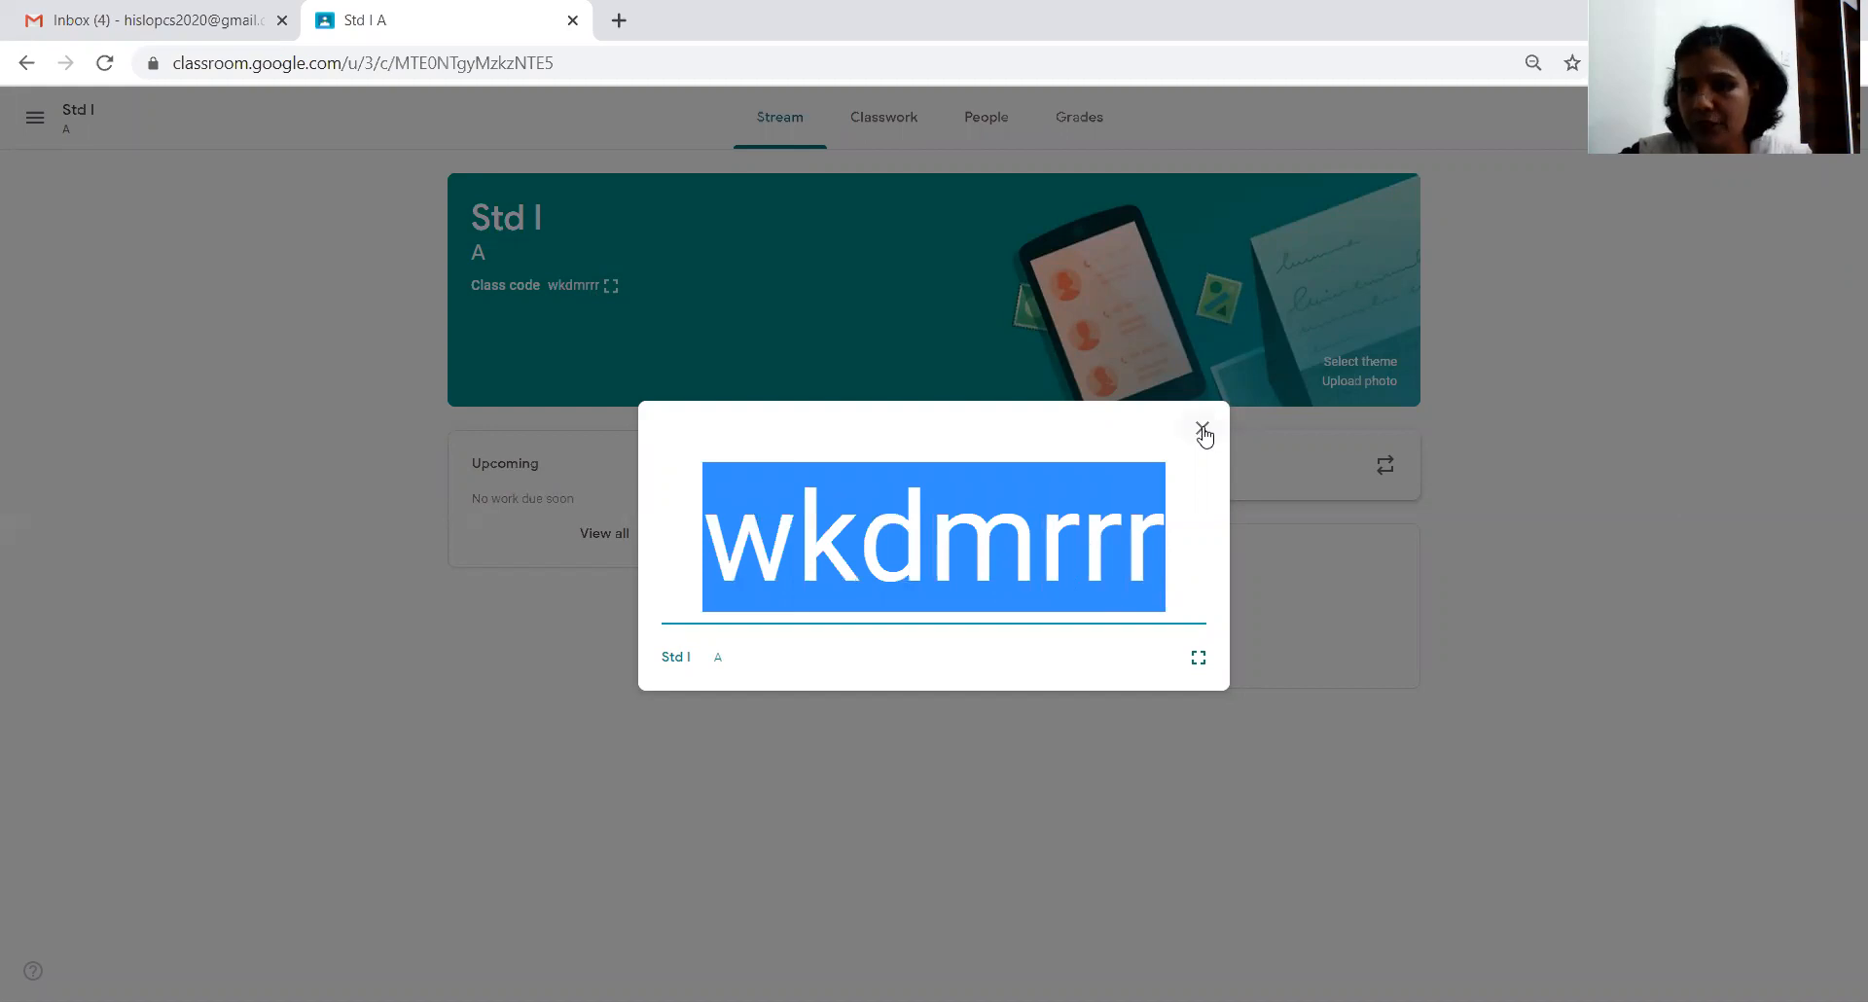
{"action": "left_click", "coordinate": [1203, 431]}
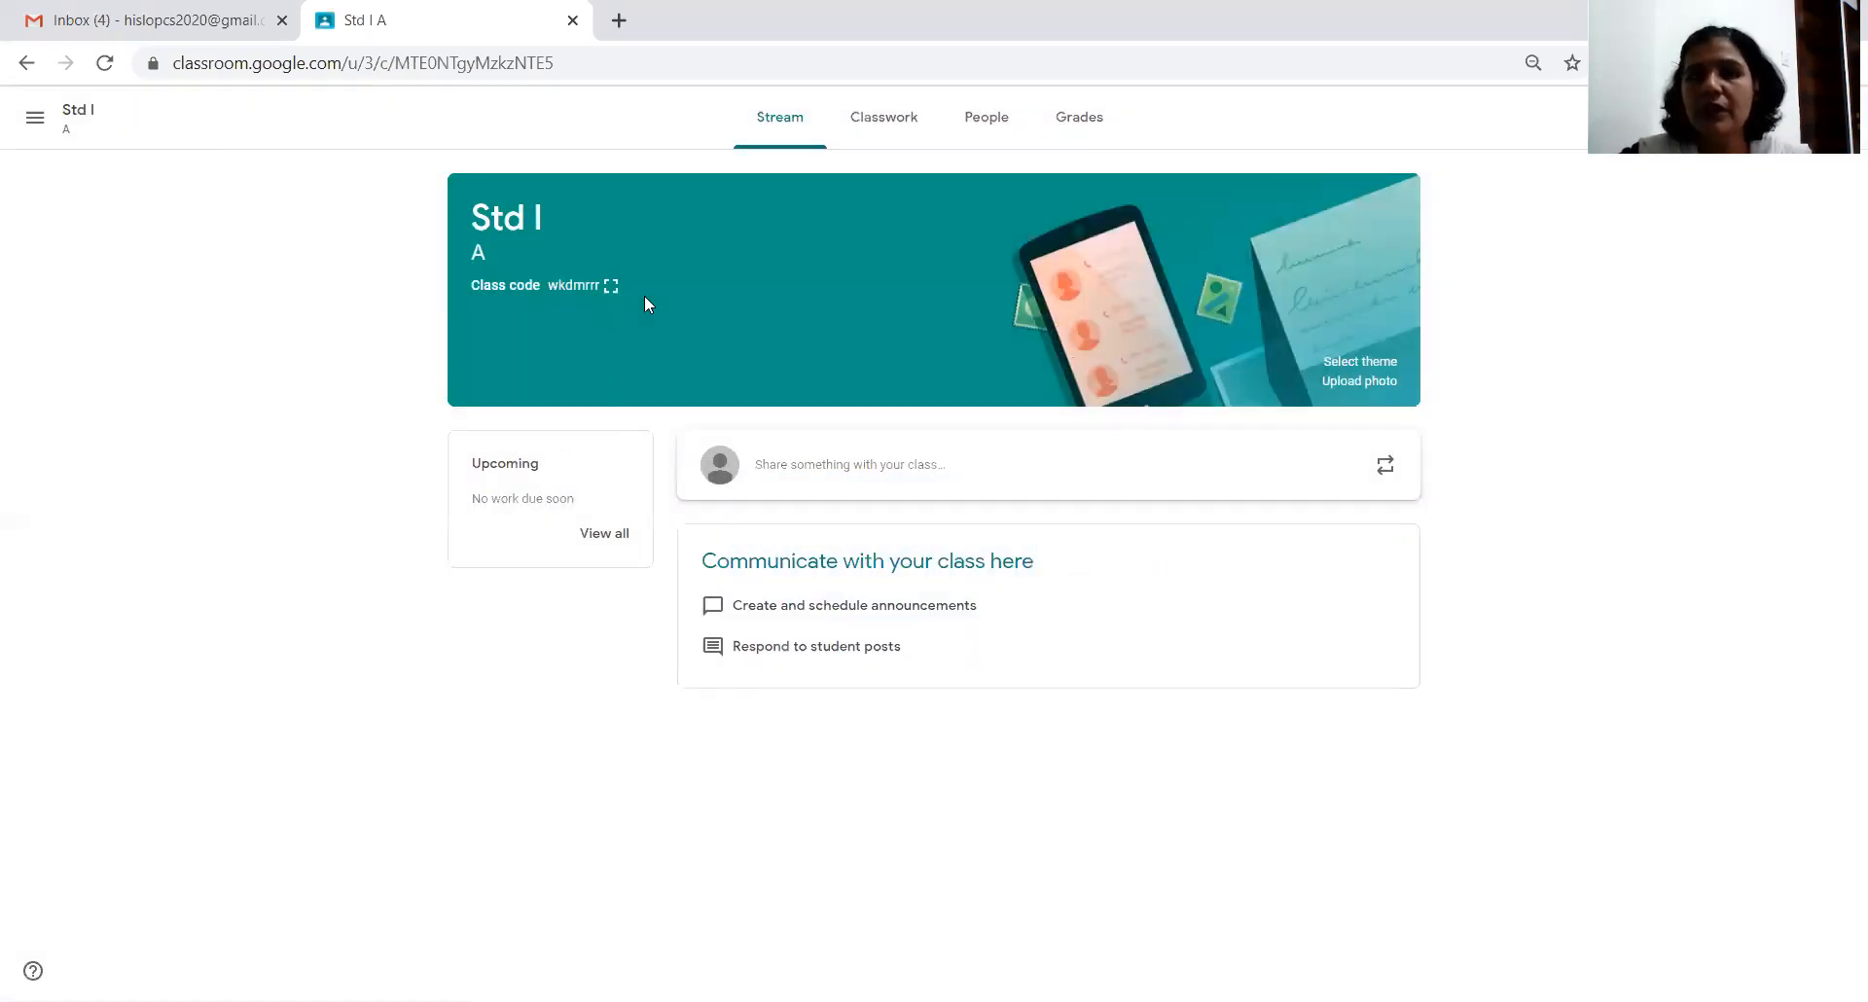
{"action": "right_click", "coordinate": [565, 290]}
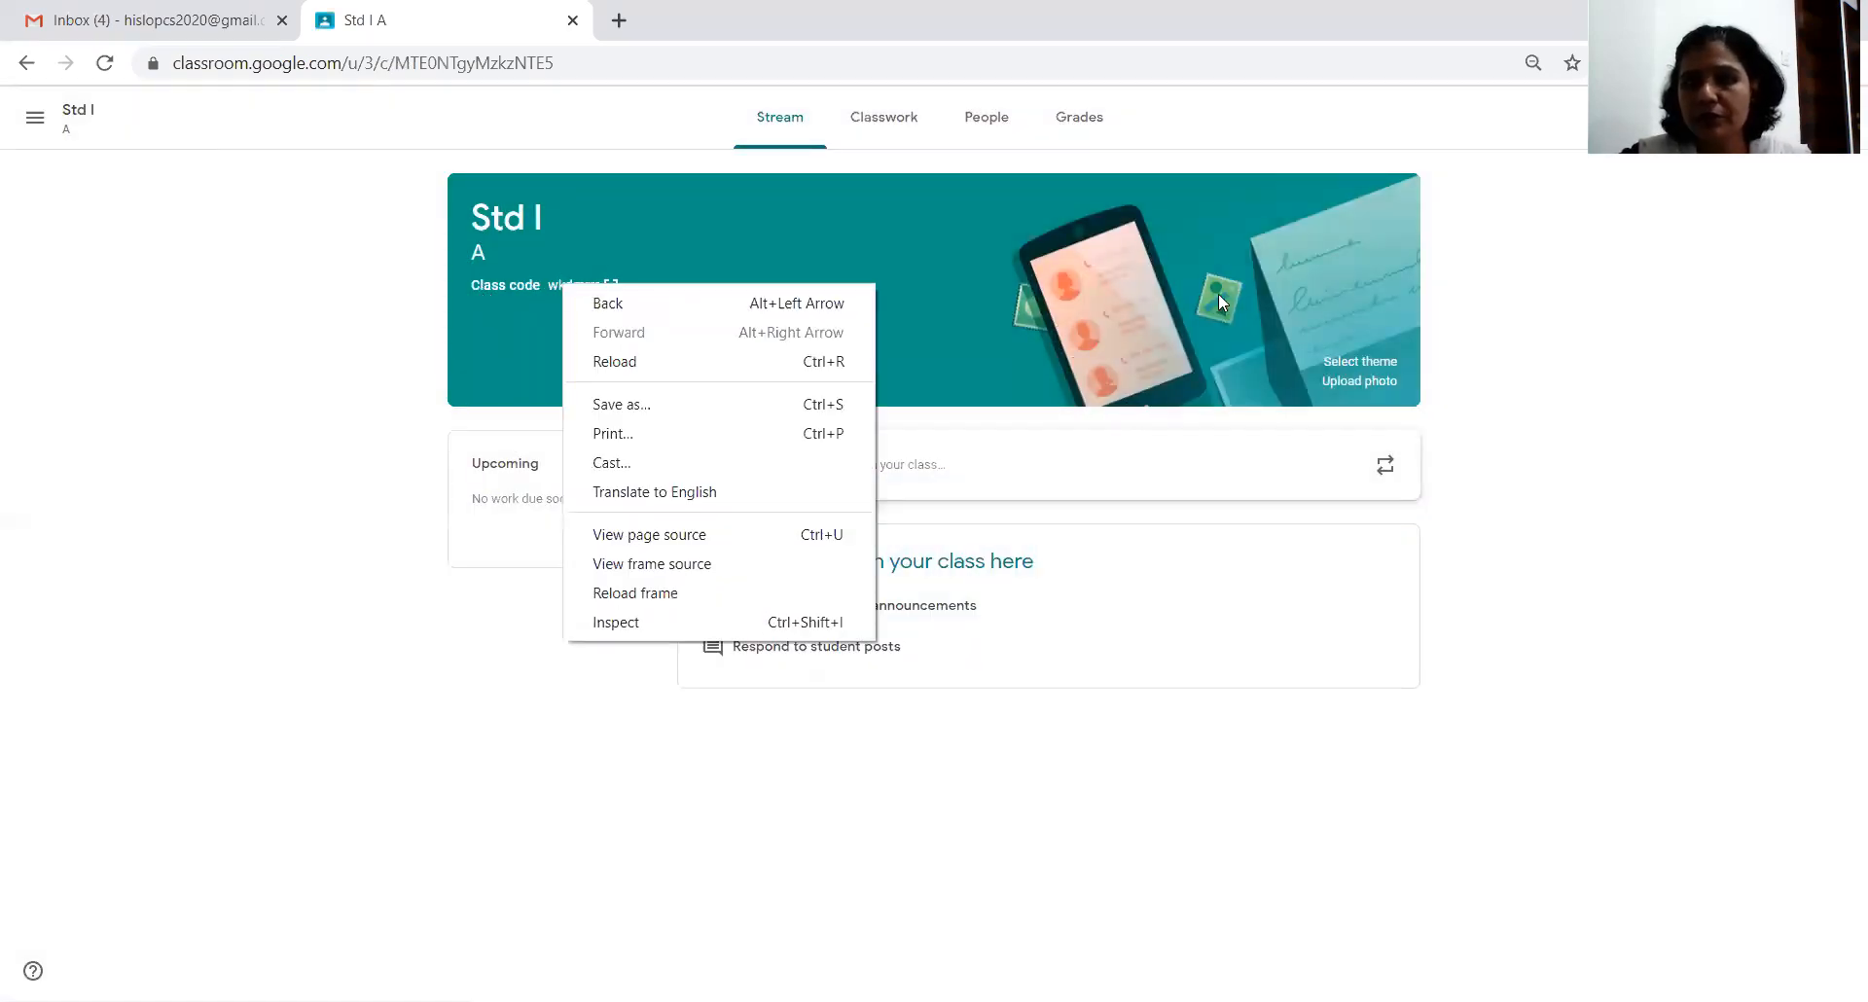
{"action": "left_click", "coordinate": [1294, 336]}
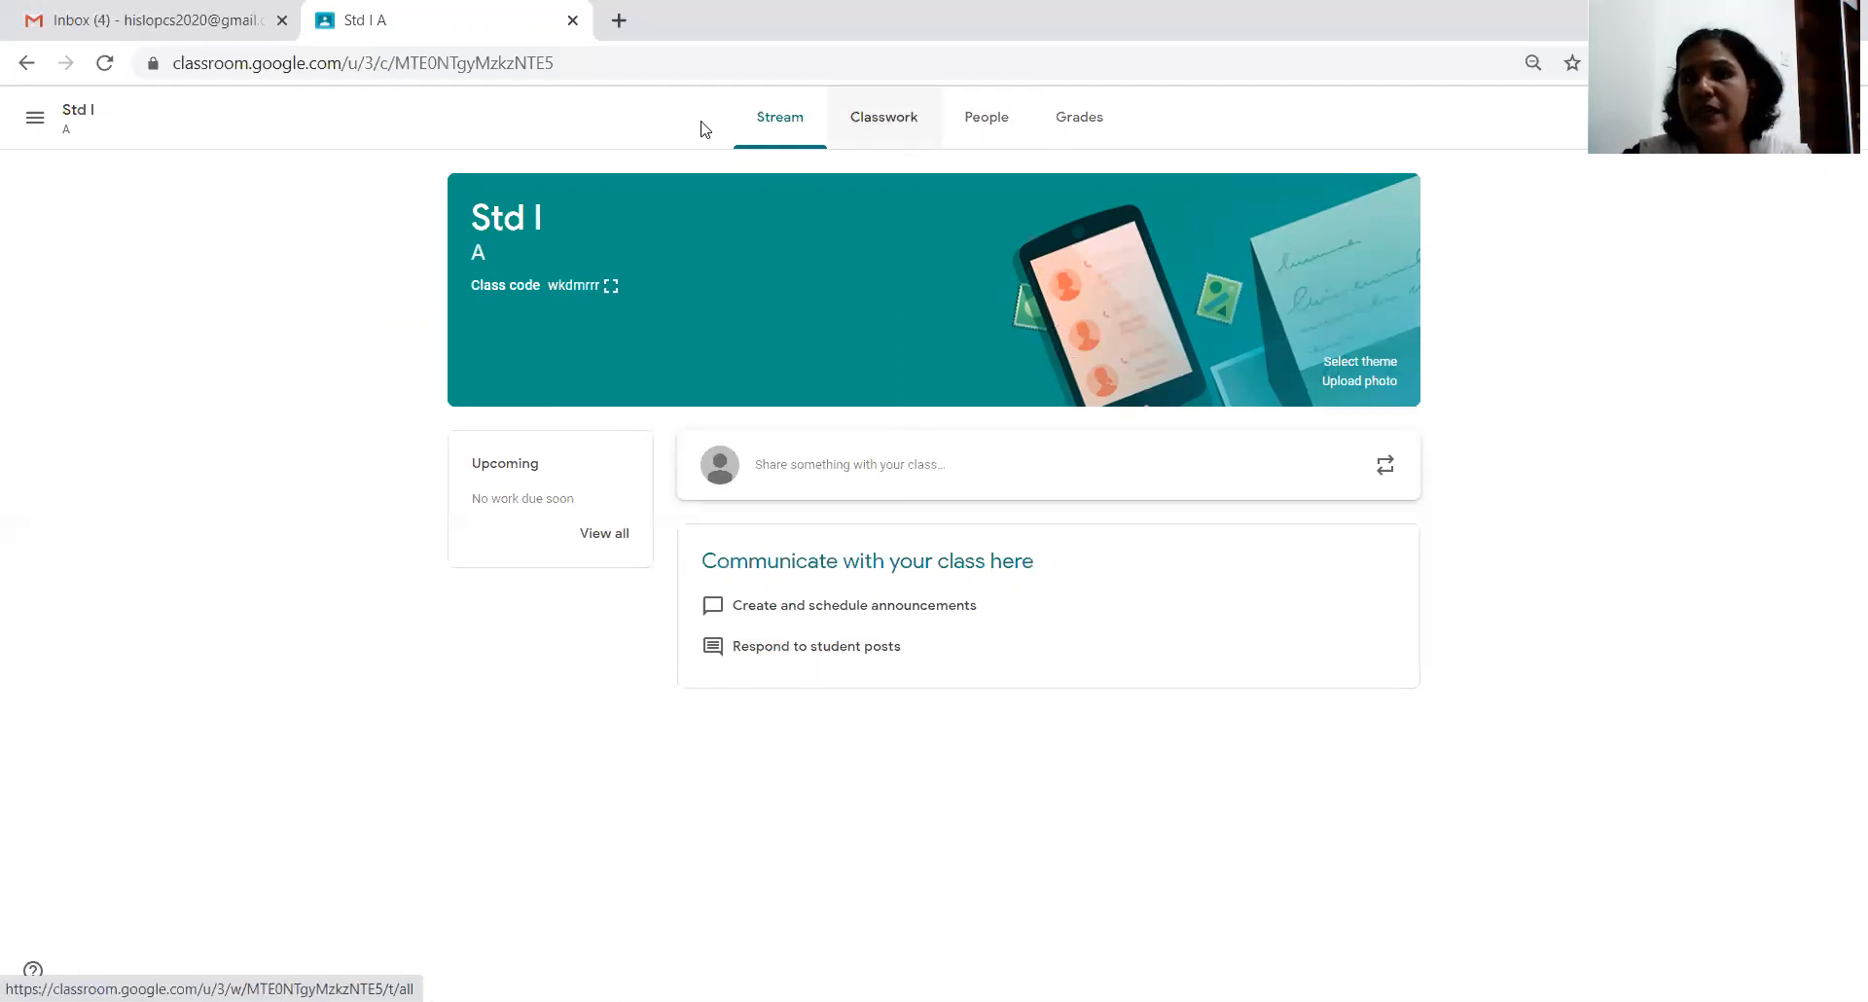
- Invite a co-teacher to Std I section A, picking the suggested contact's e-mail address
{"action": "left_click", "coordinate": [989, 125]}
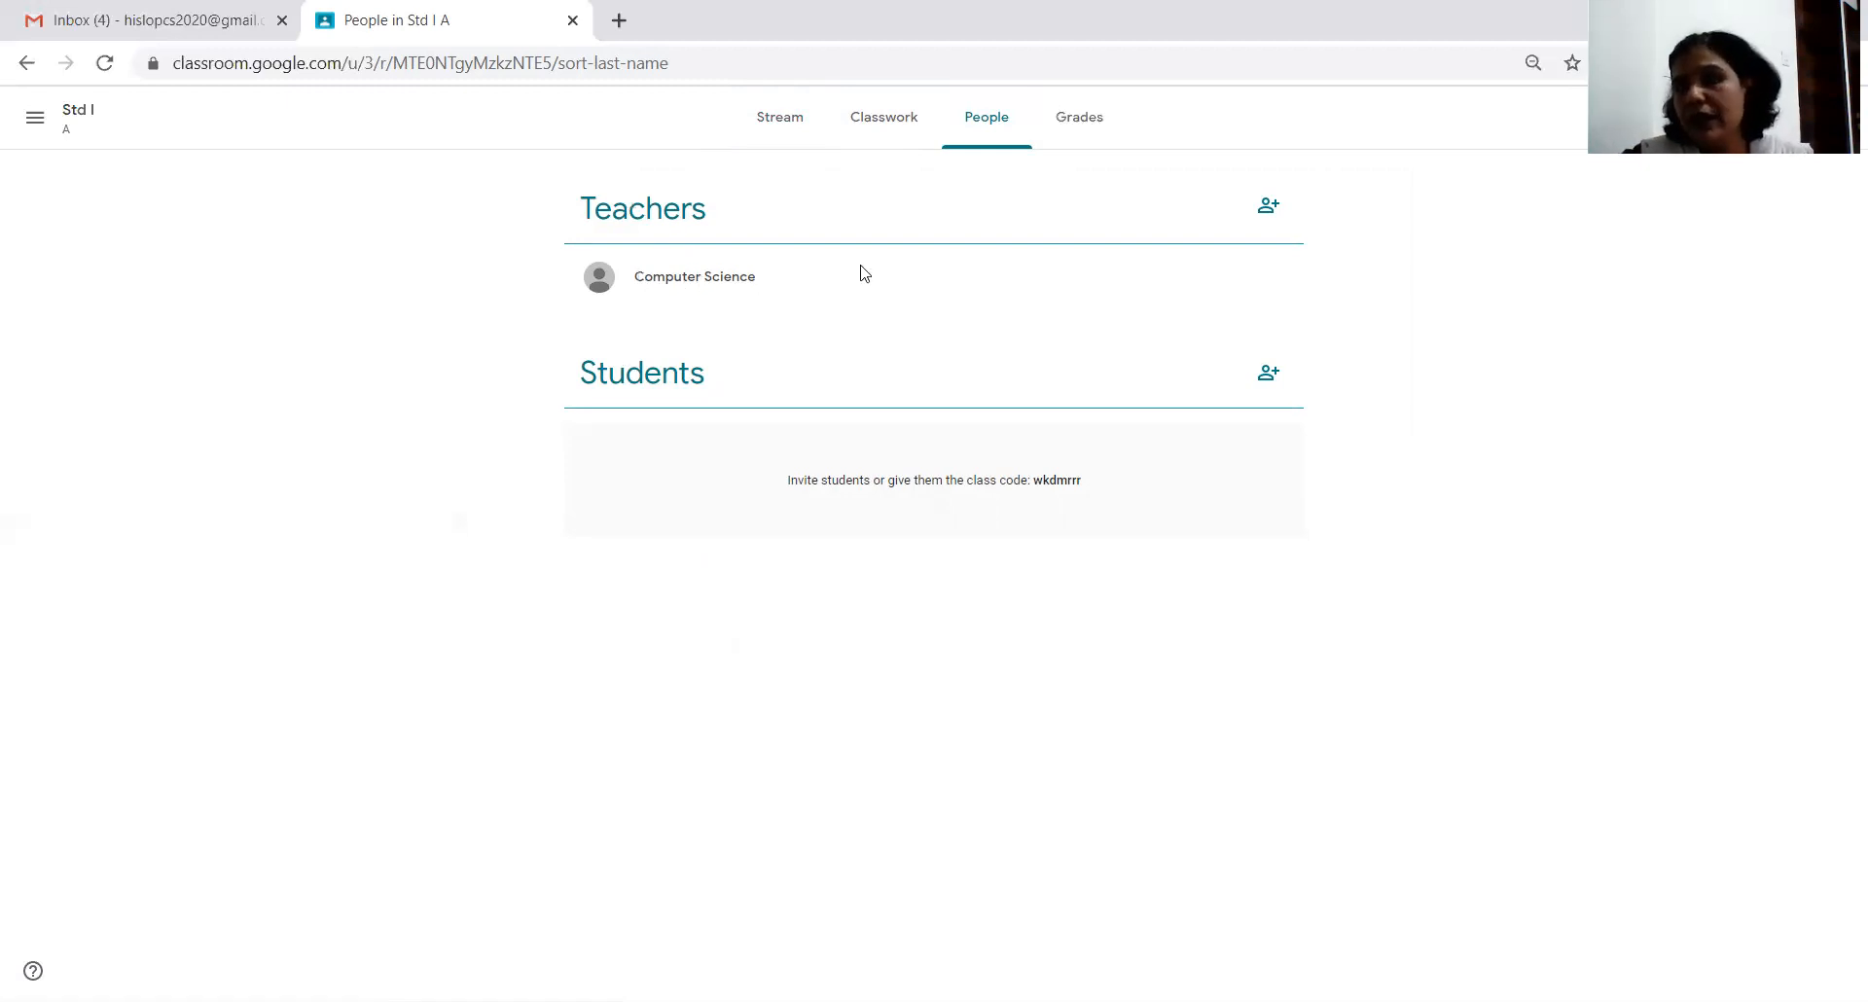
{"action": "left_click", "coordinate": [1269, 209]}
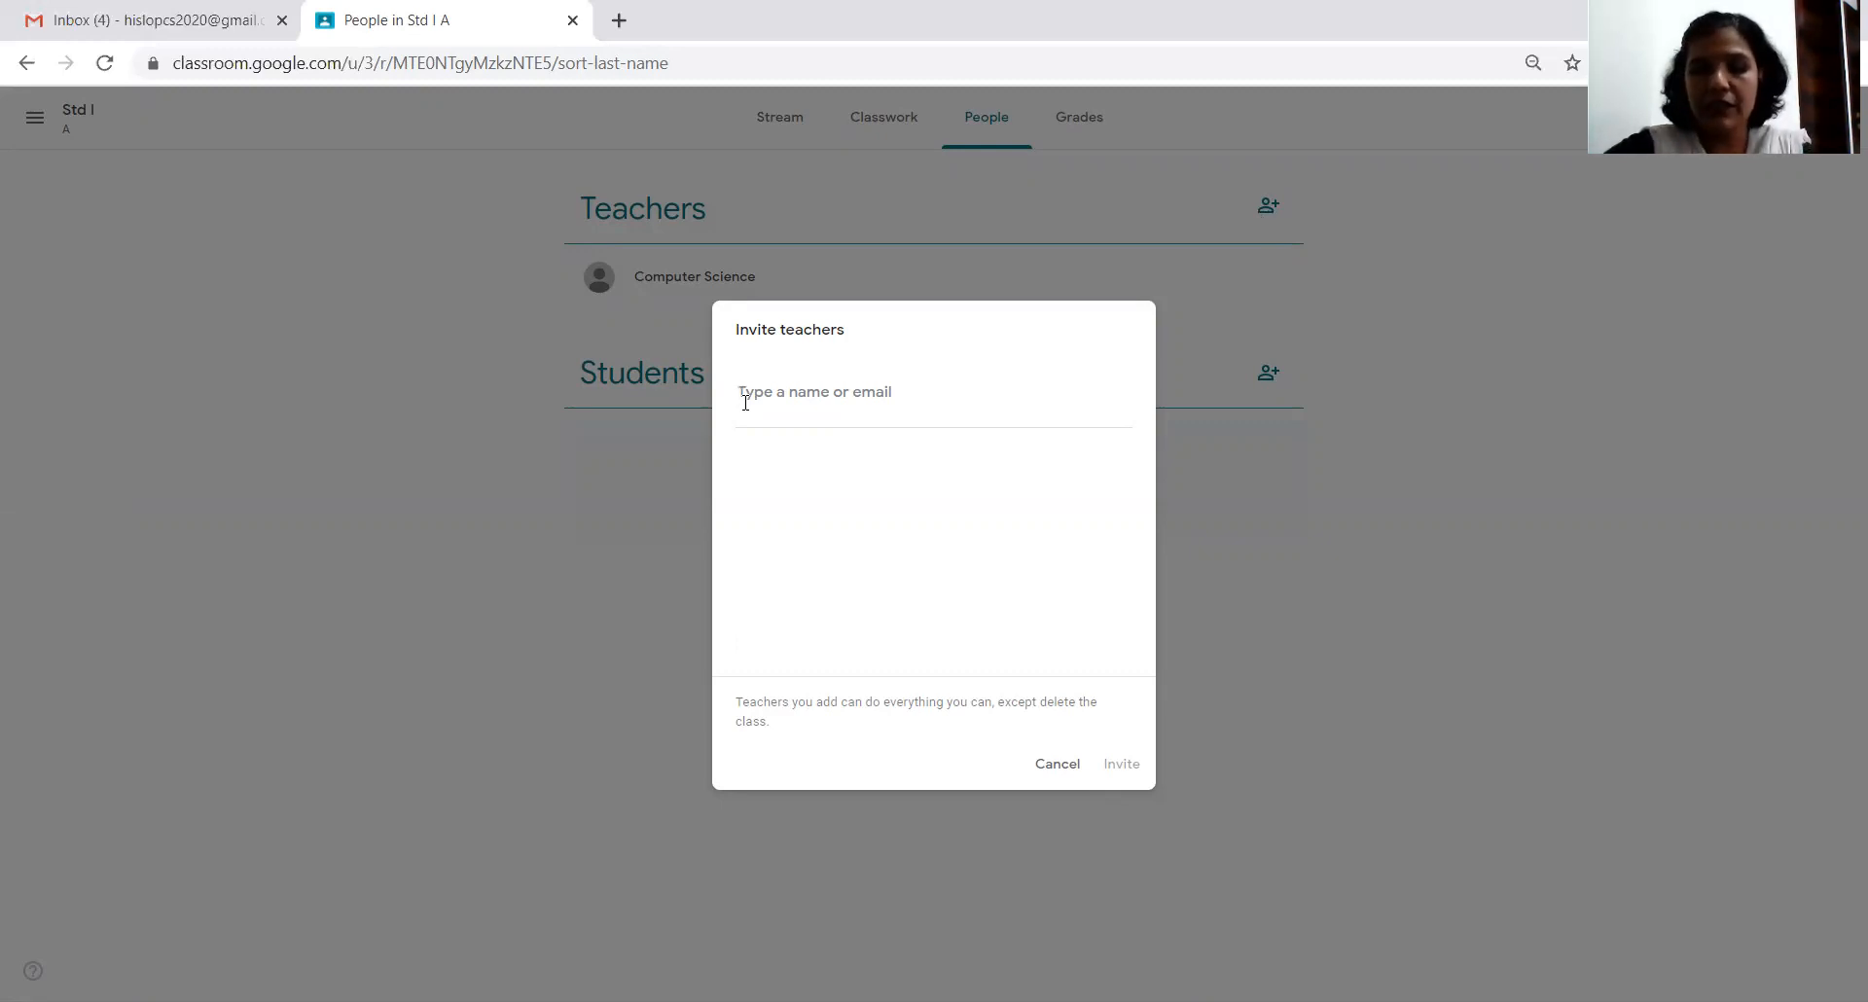
{"action": "type", "text": "mam"}
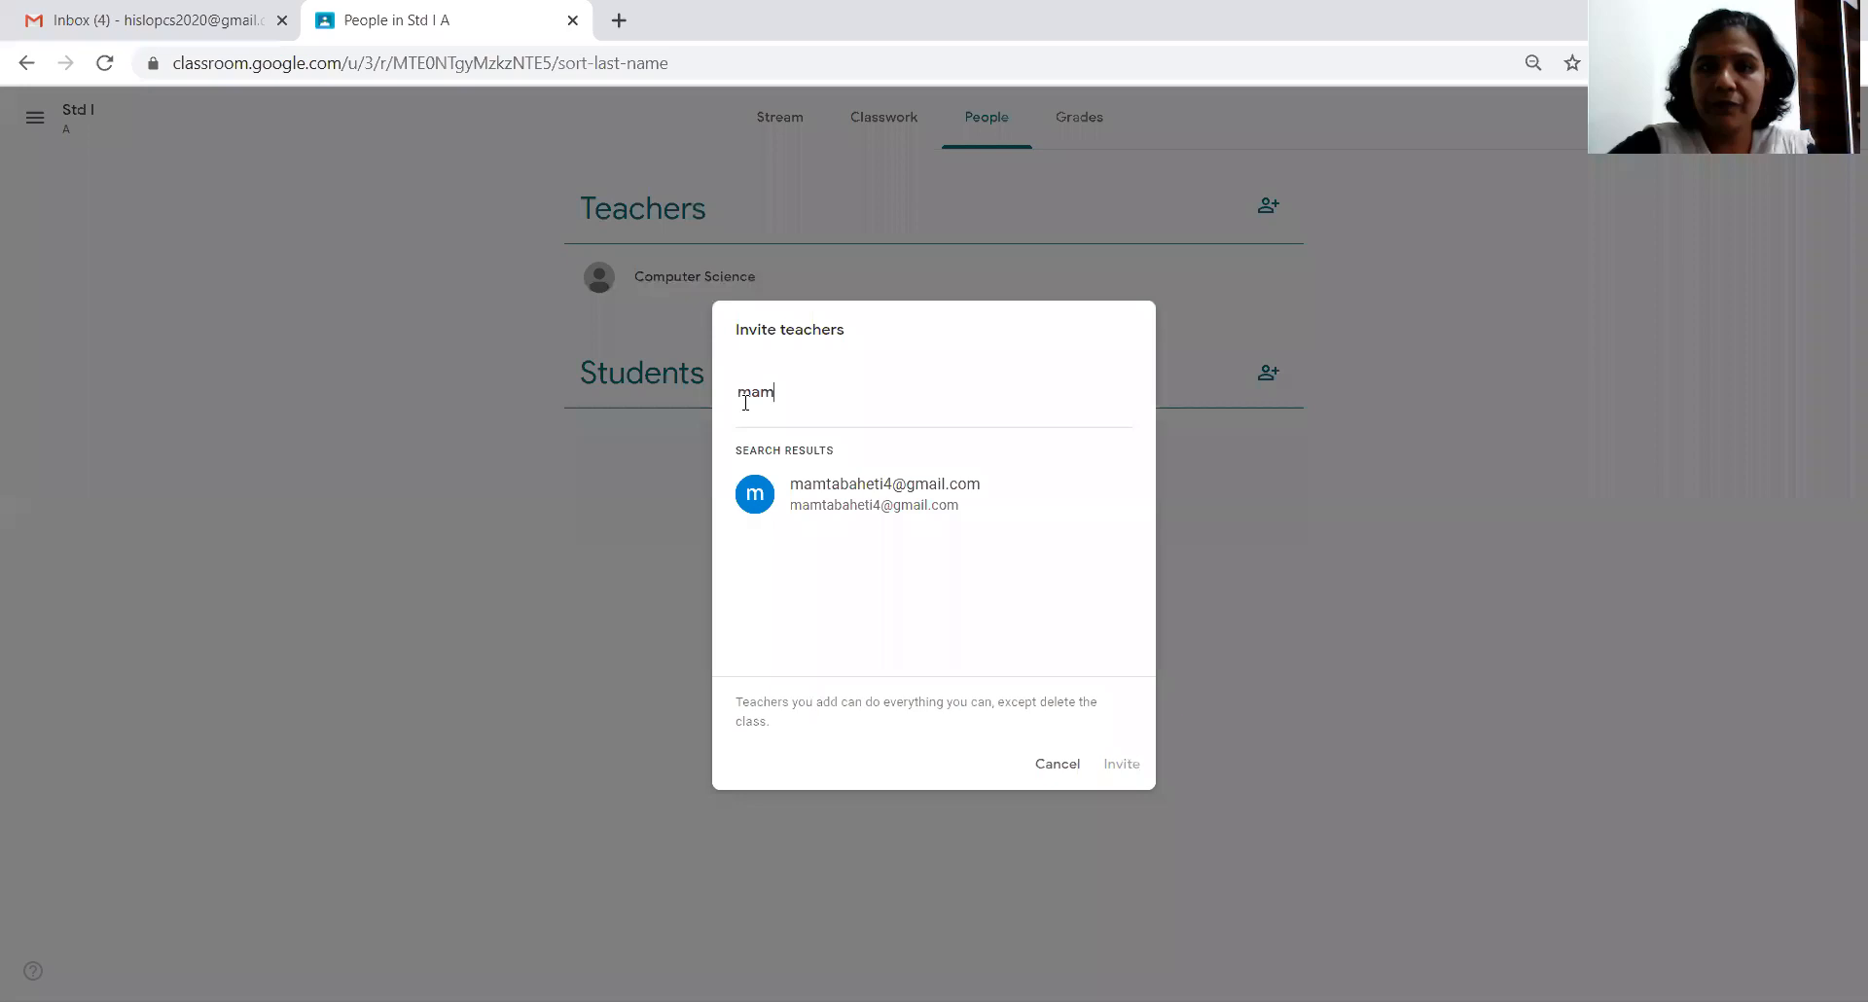
{"action": "left_click", "coordinate": [854, 484]}
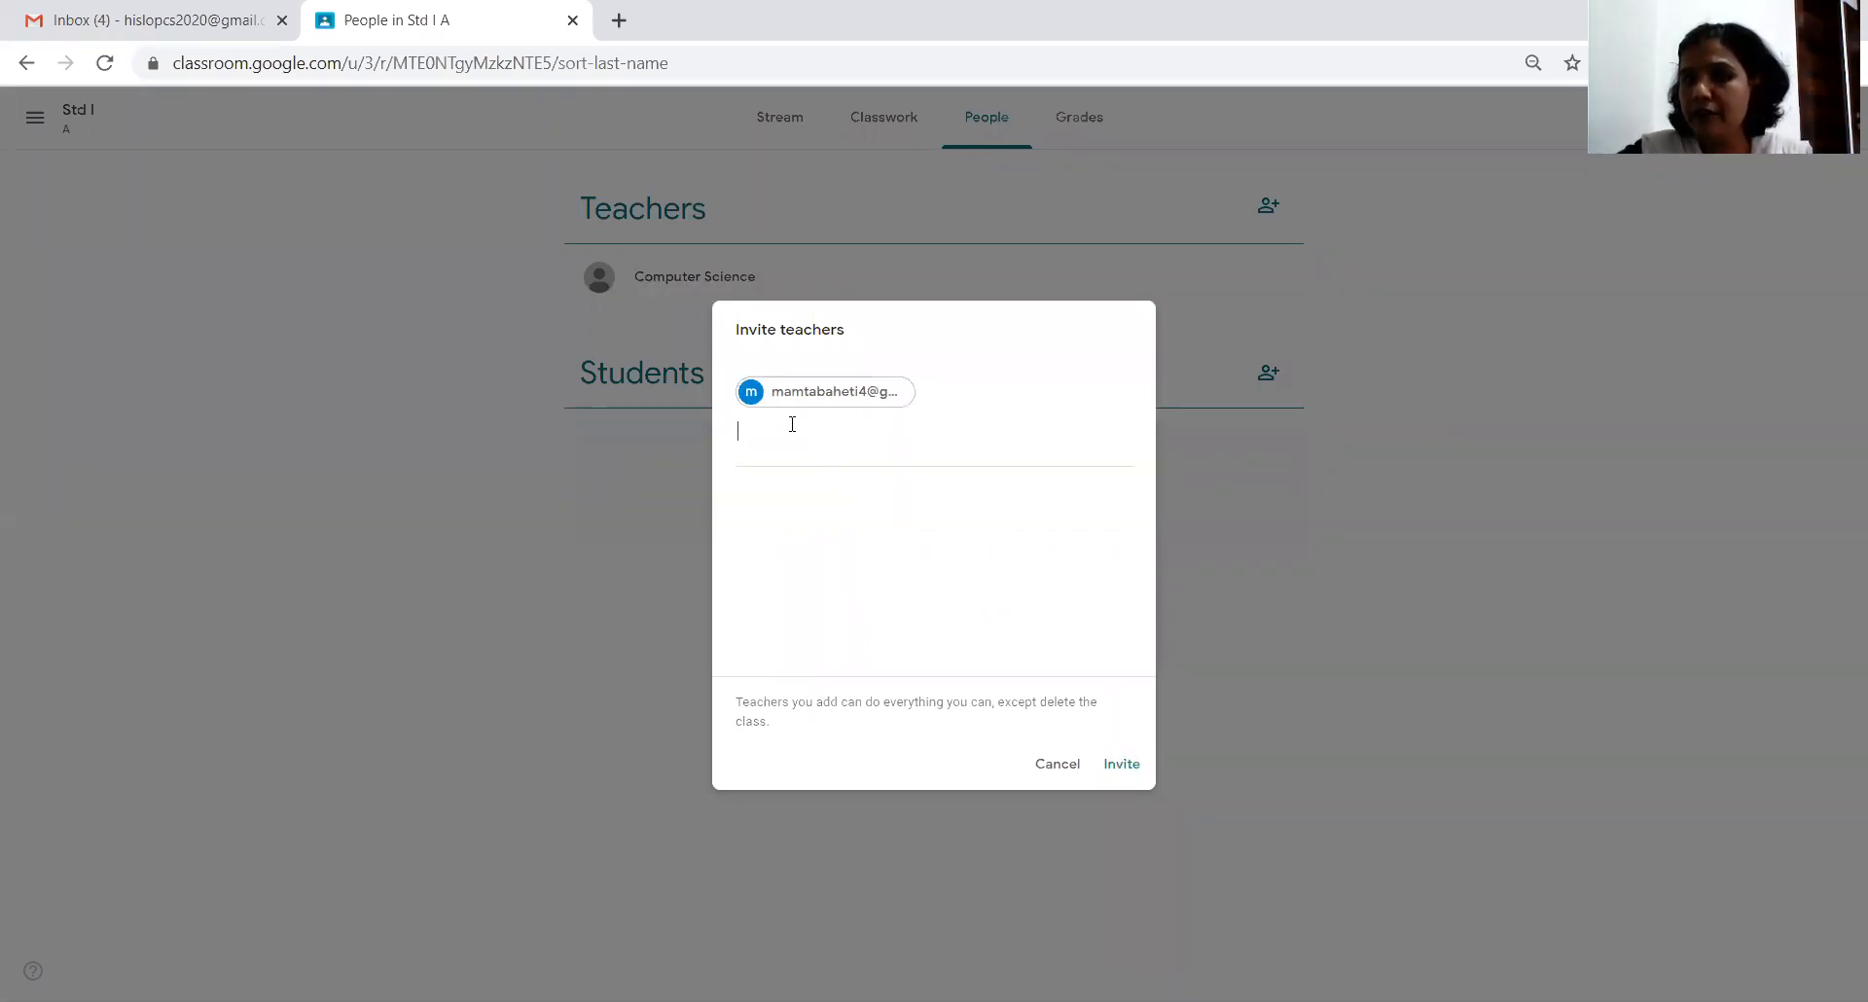
{"action": "left_click", "coordinate": [1121, 766]}
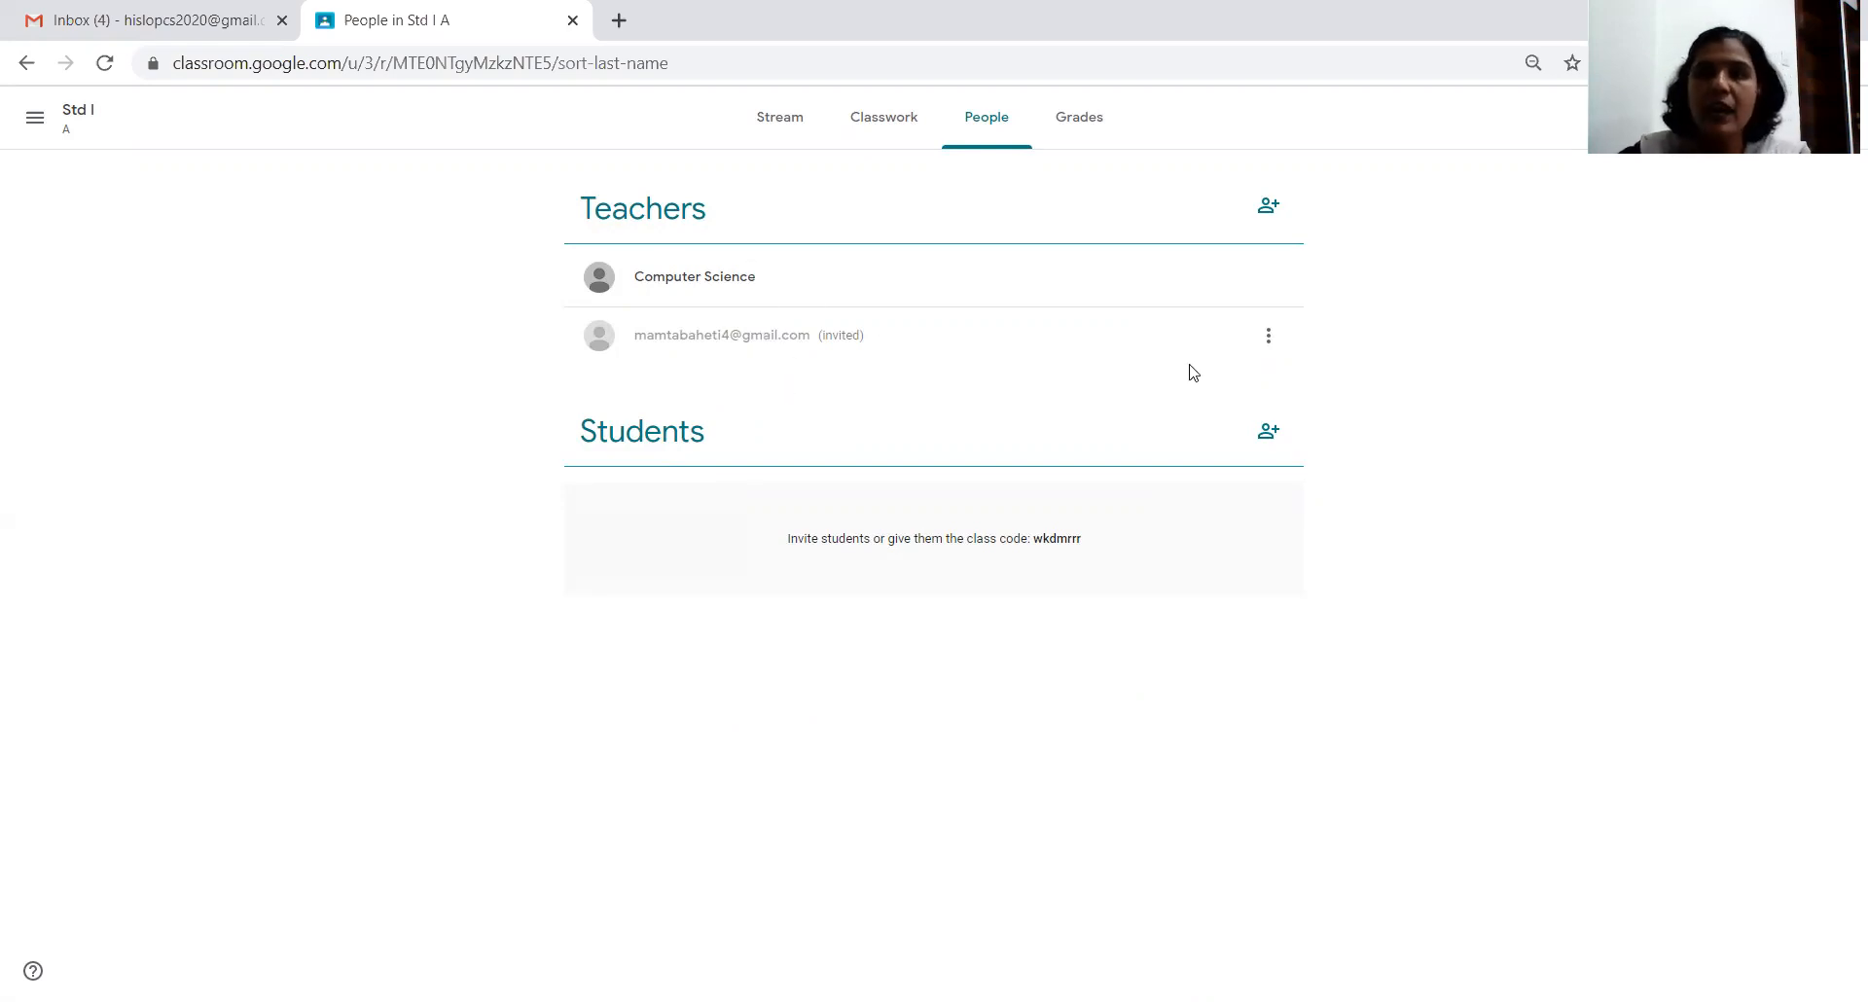
- Examine the invited teacher's options and the two ways to add students, the invitation form and the class code
{"action": "left_click", "coordinate": [1270, 338]}
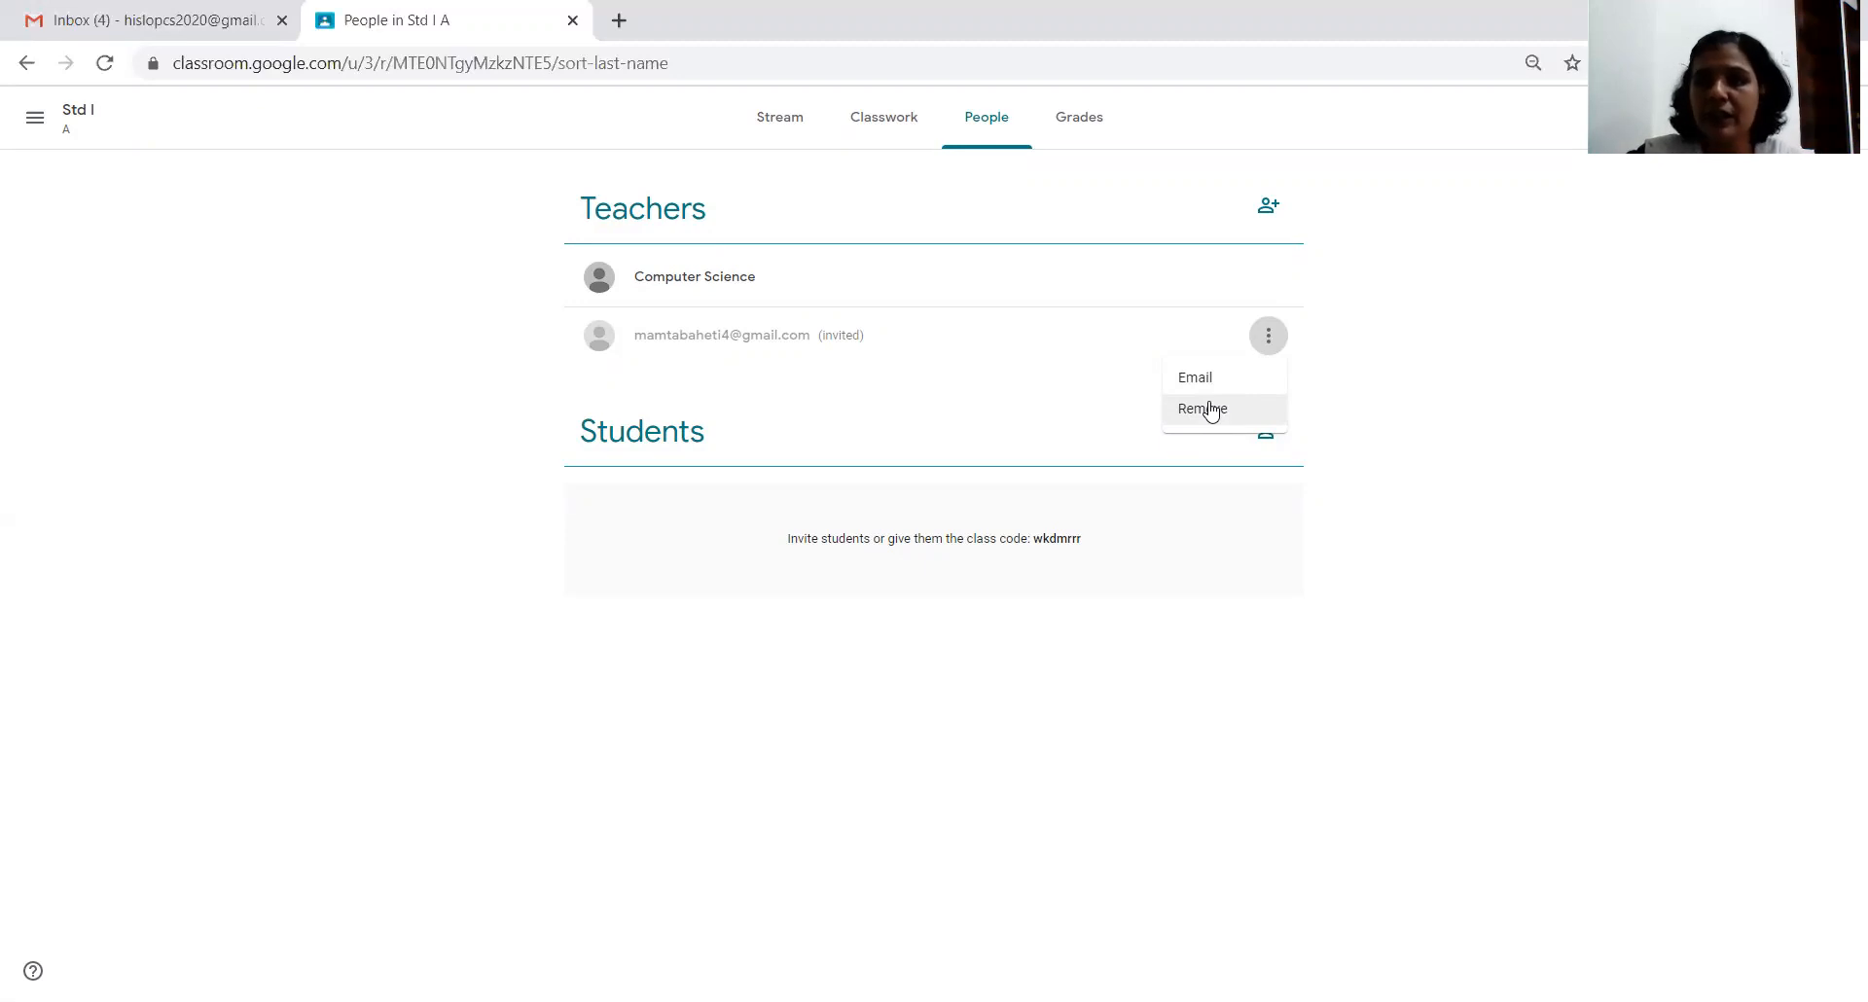
{"action": "left_click", "coordinate": [1085, 591]}
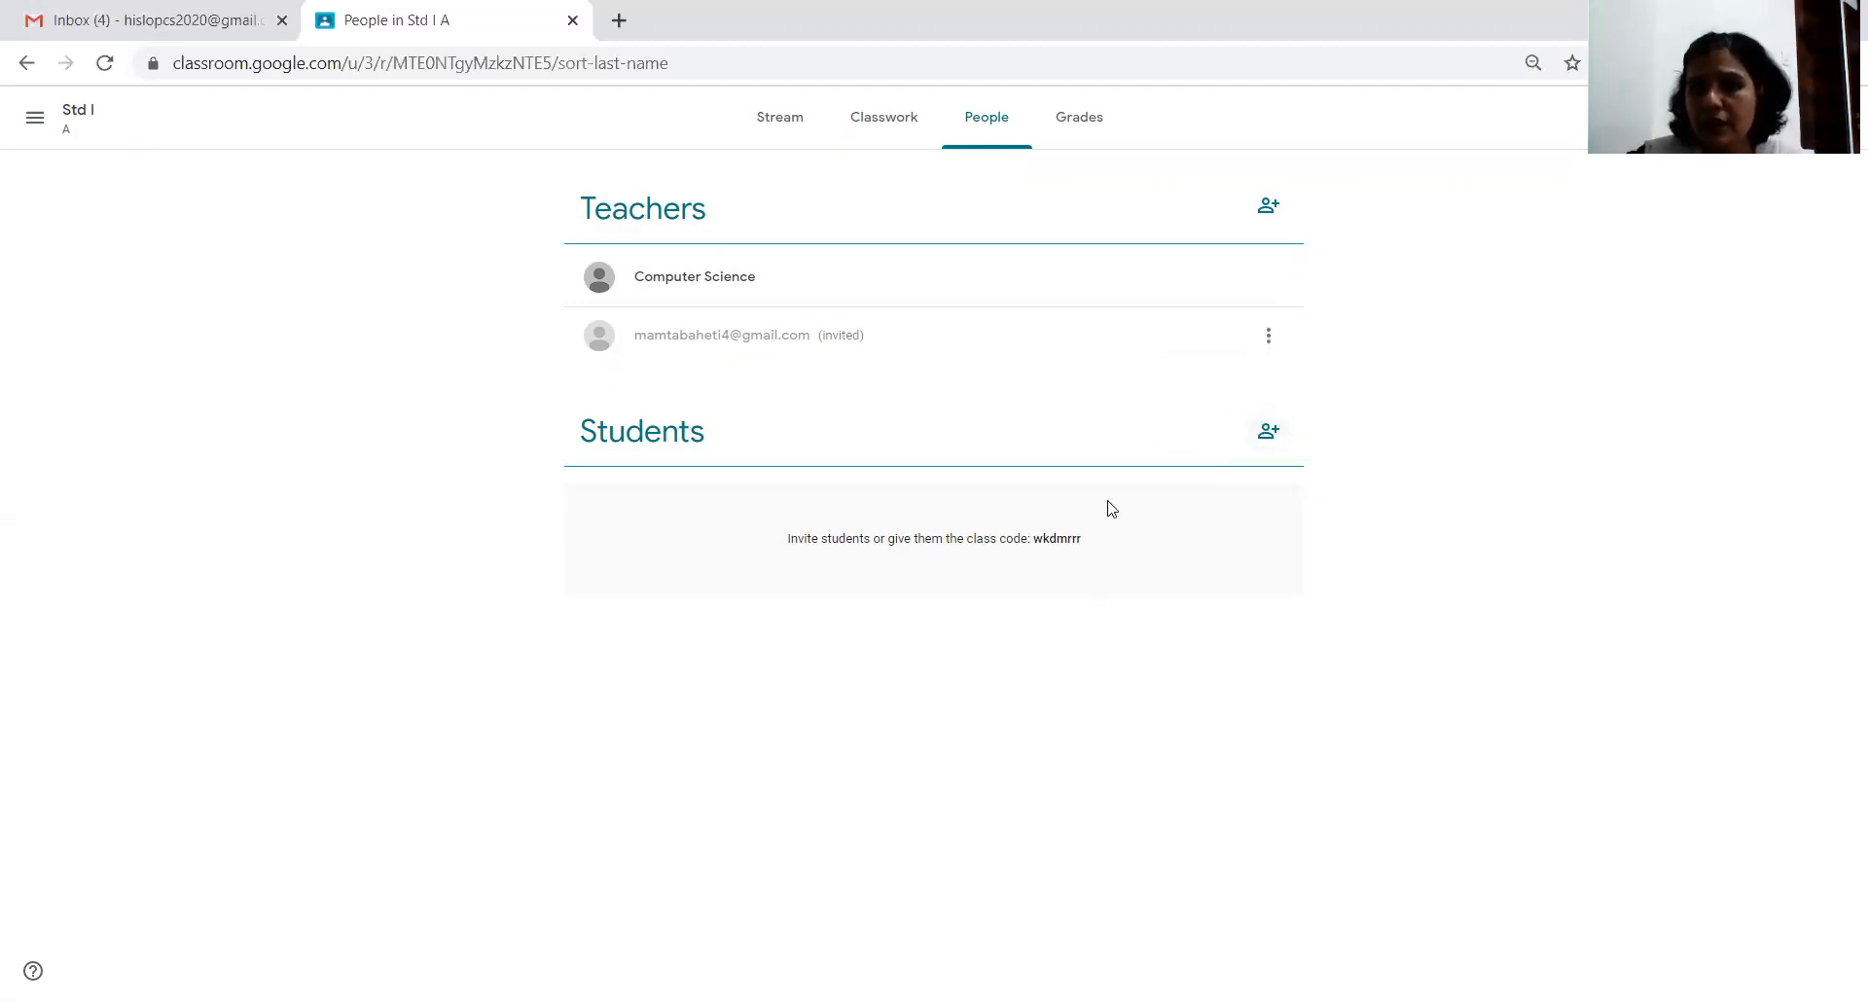
{"action": "left_click", "coordinate": [1269, 433]}
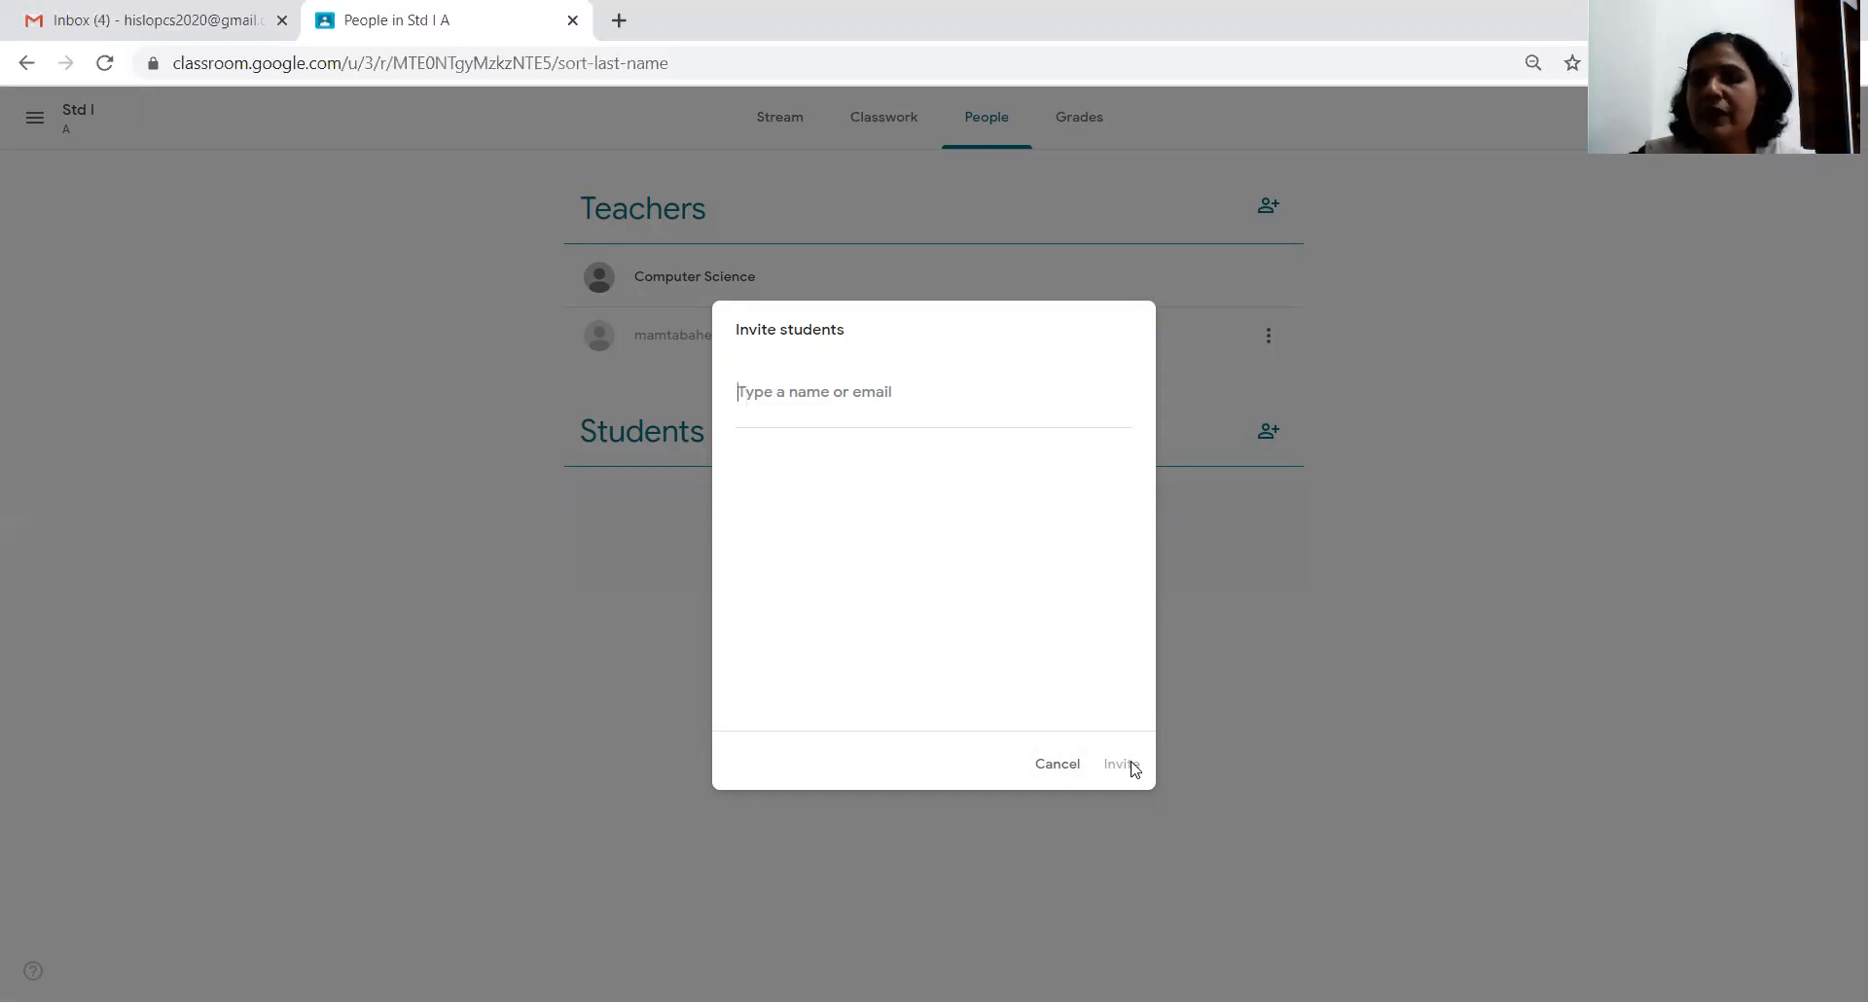
{"action": "left_click", "coordinate": [1056, 764]}
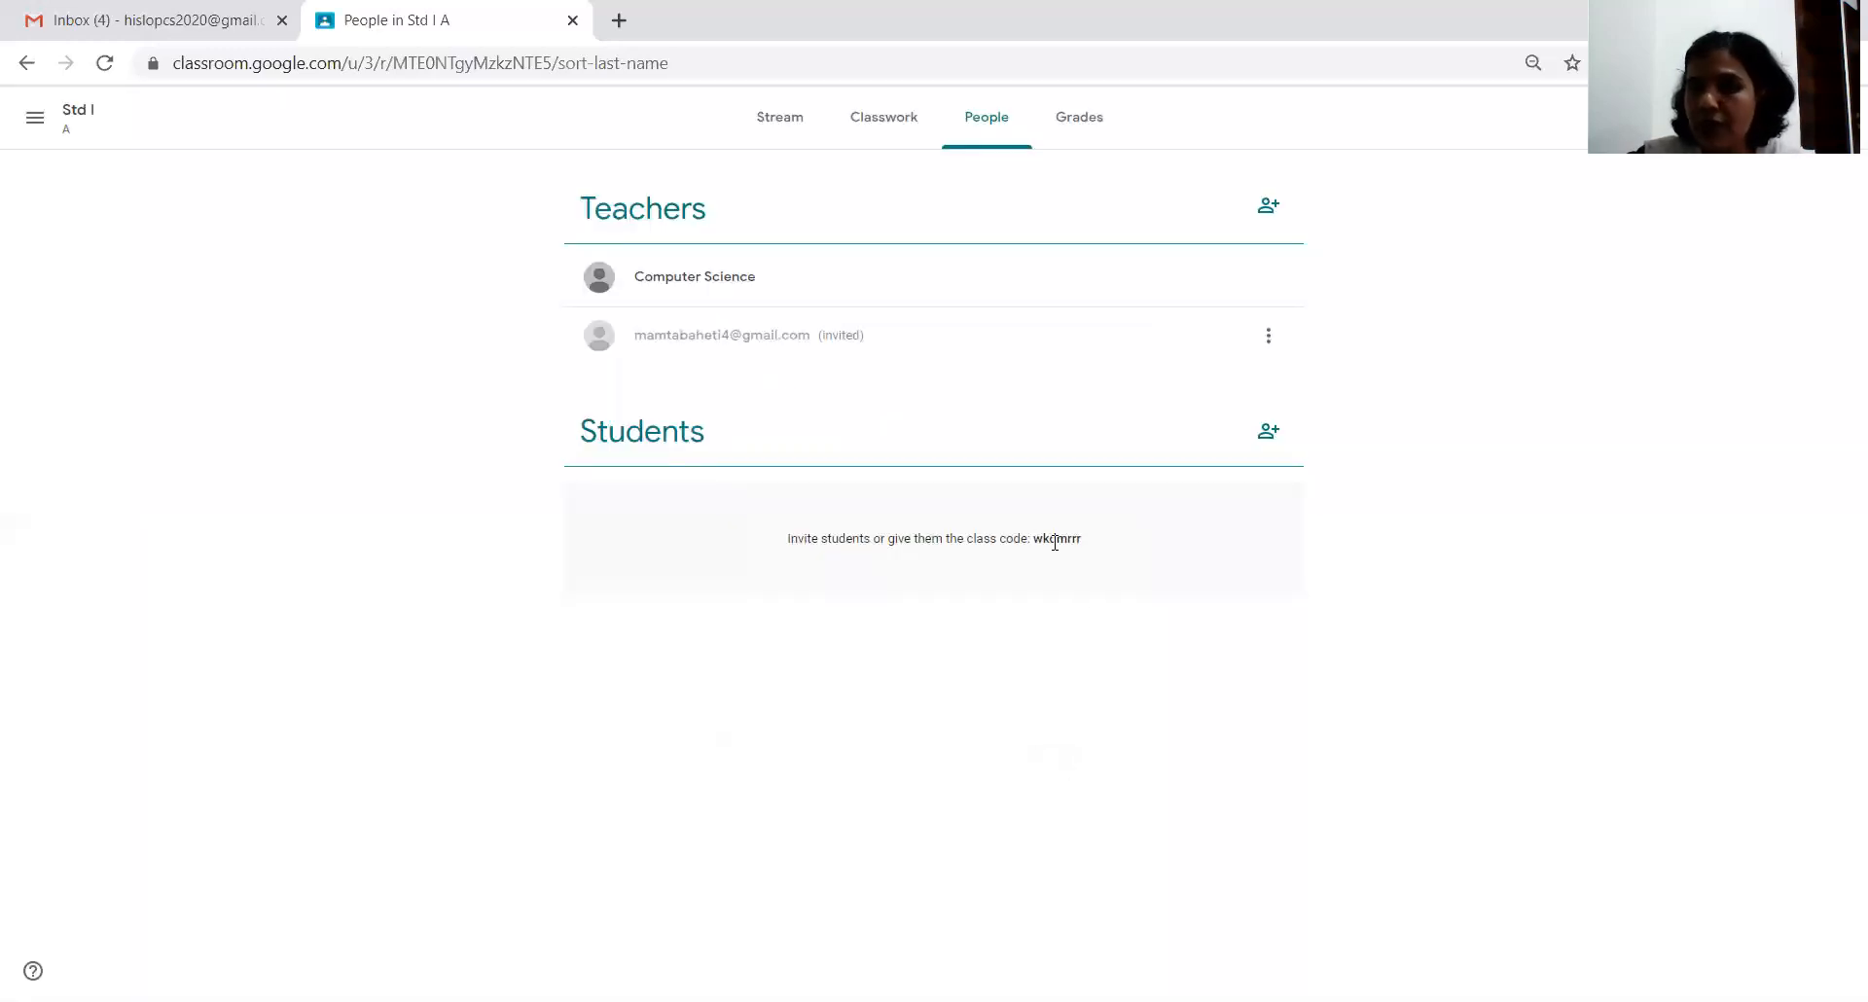
{"action": "left_click_drag", "start_coordinate": [1035, 538], "coordinate": [1082, 537]}
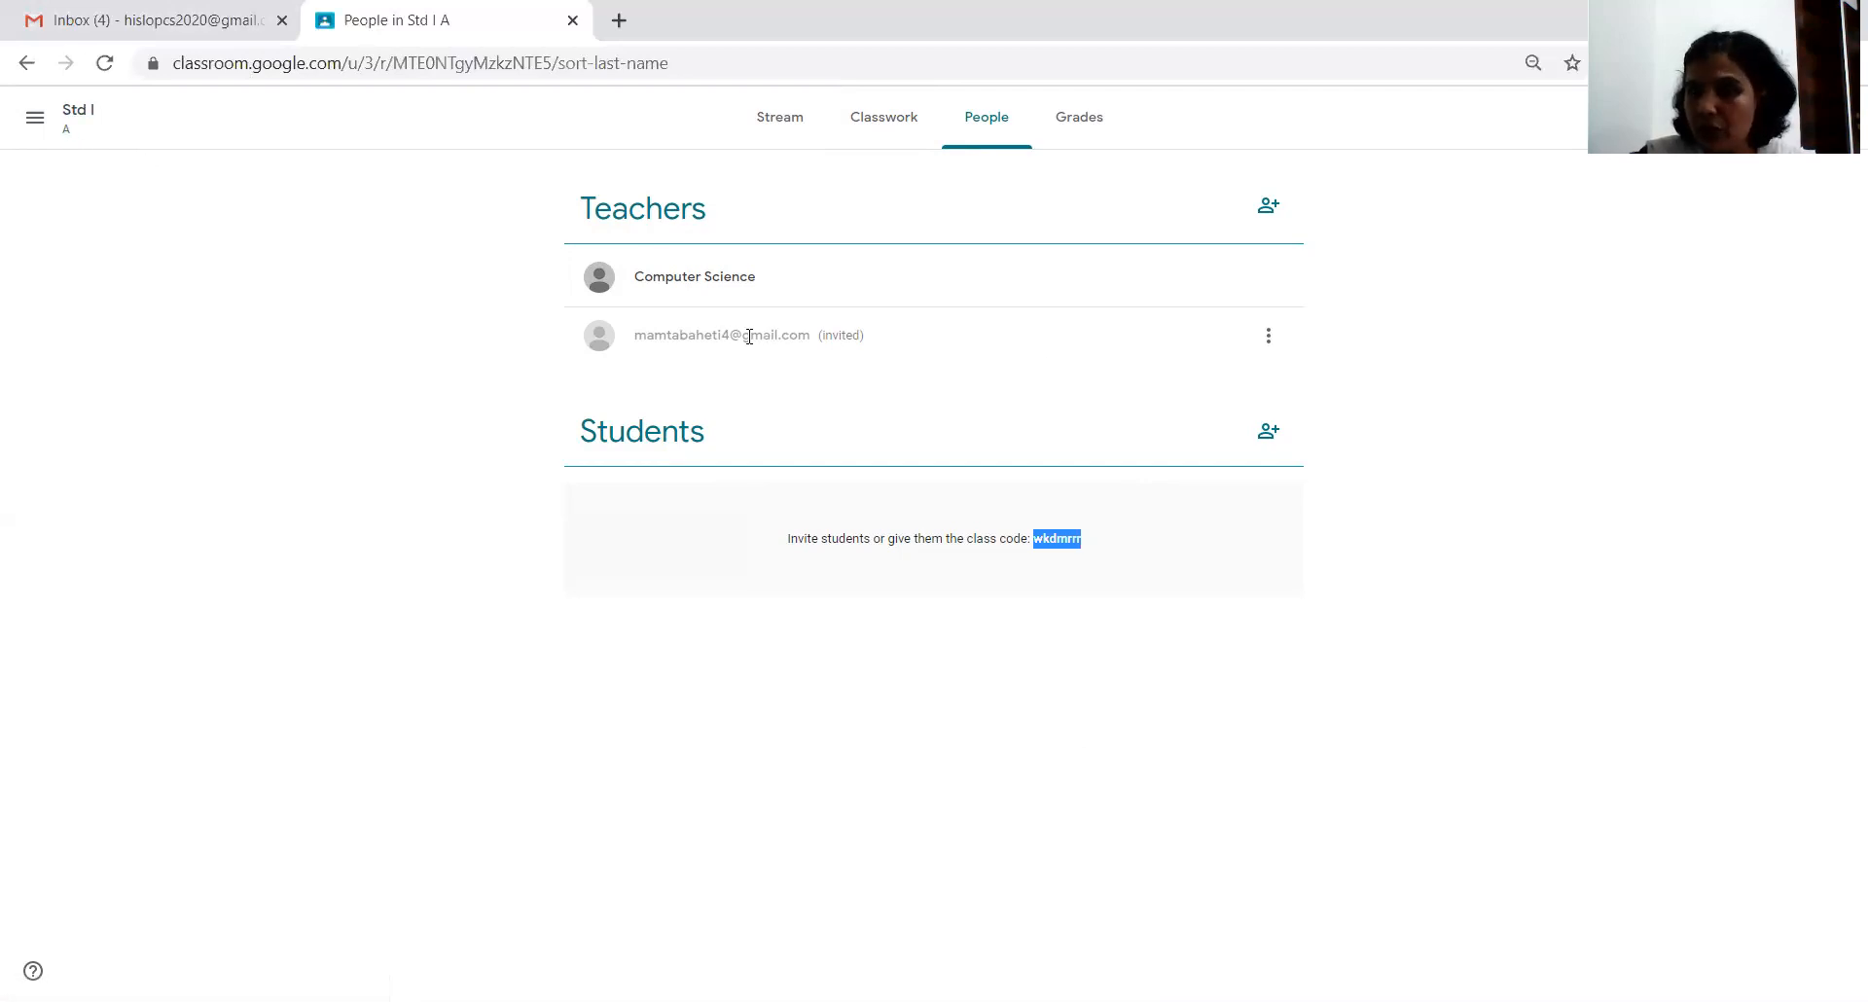
- Invite the same co-teacher by e-mail to Std I section B and highlight that section's class code
{"action": "left_click", "coordinate": [35, 119]}
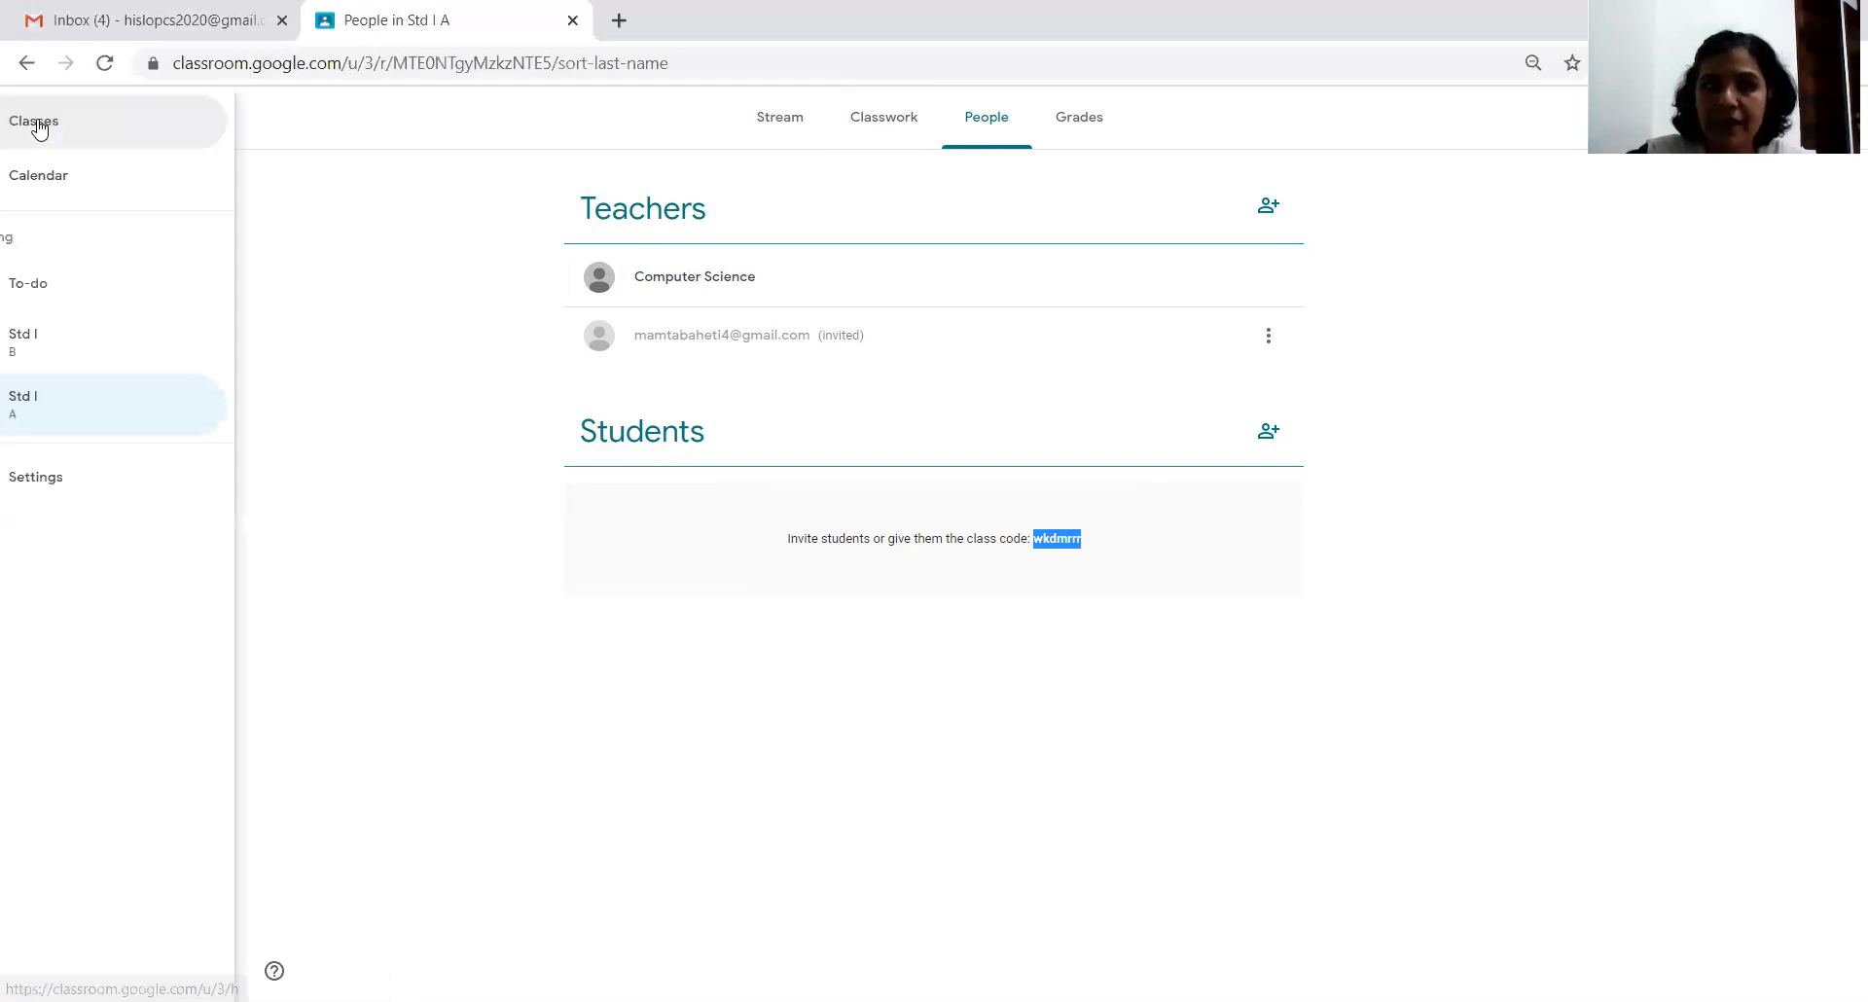
{"action": "left_click", "coordinate": [82, 358]}
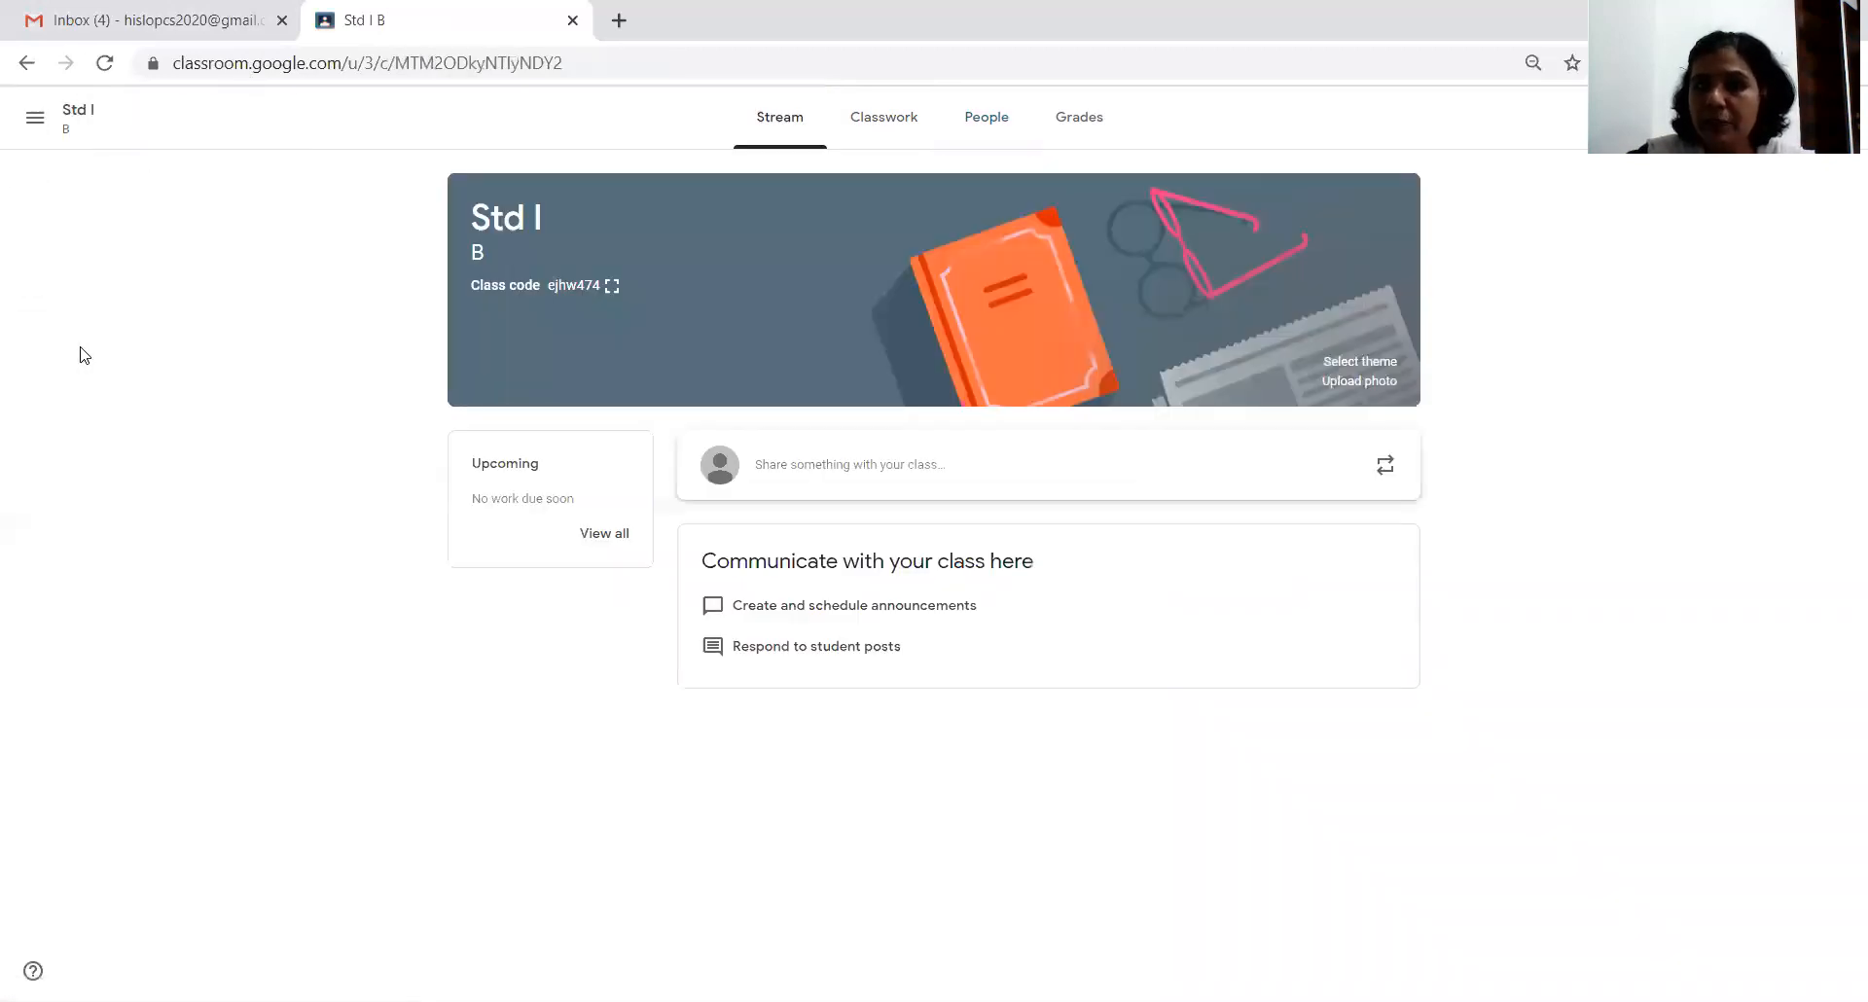
{"action": "left_click", "coordinate": [985, 121]}
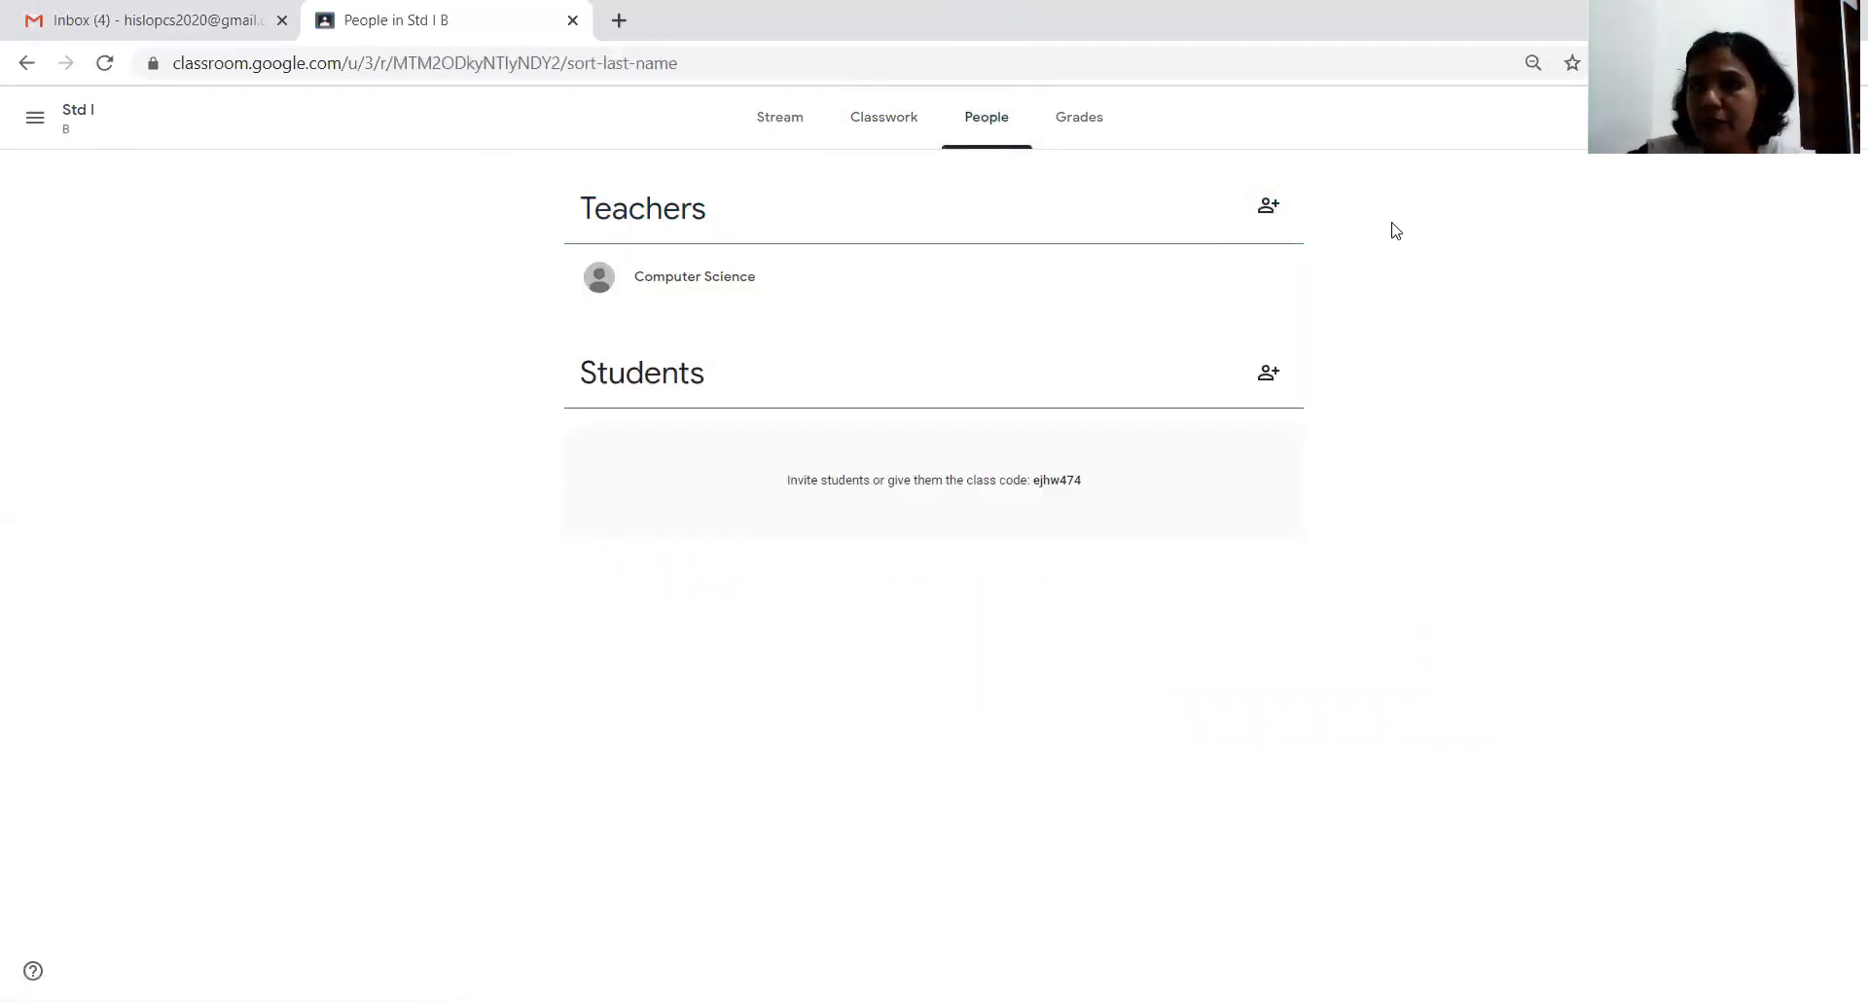
{"action": "left_click", "coordinate": [1266, 208]}
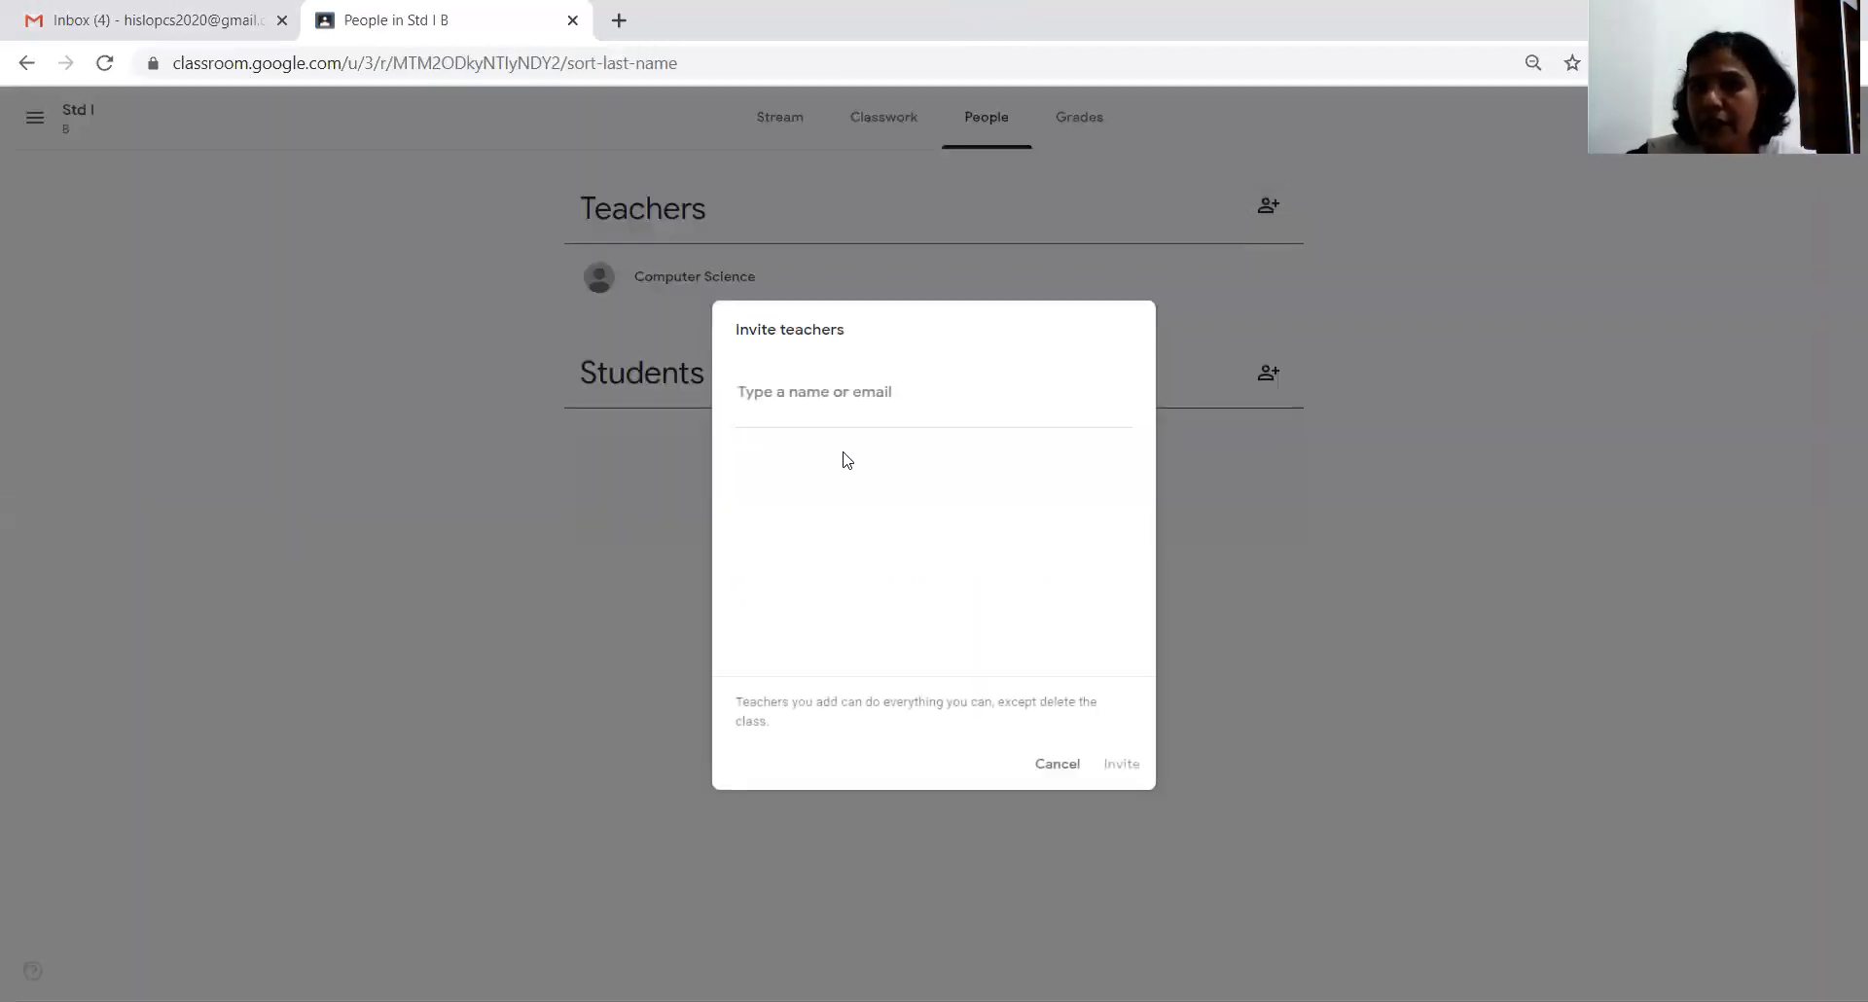
{"action": "type", "text": "m"}
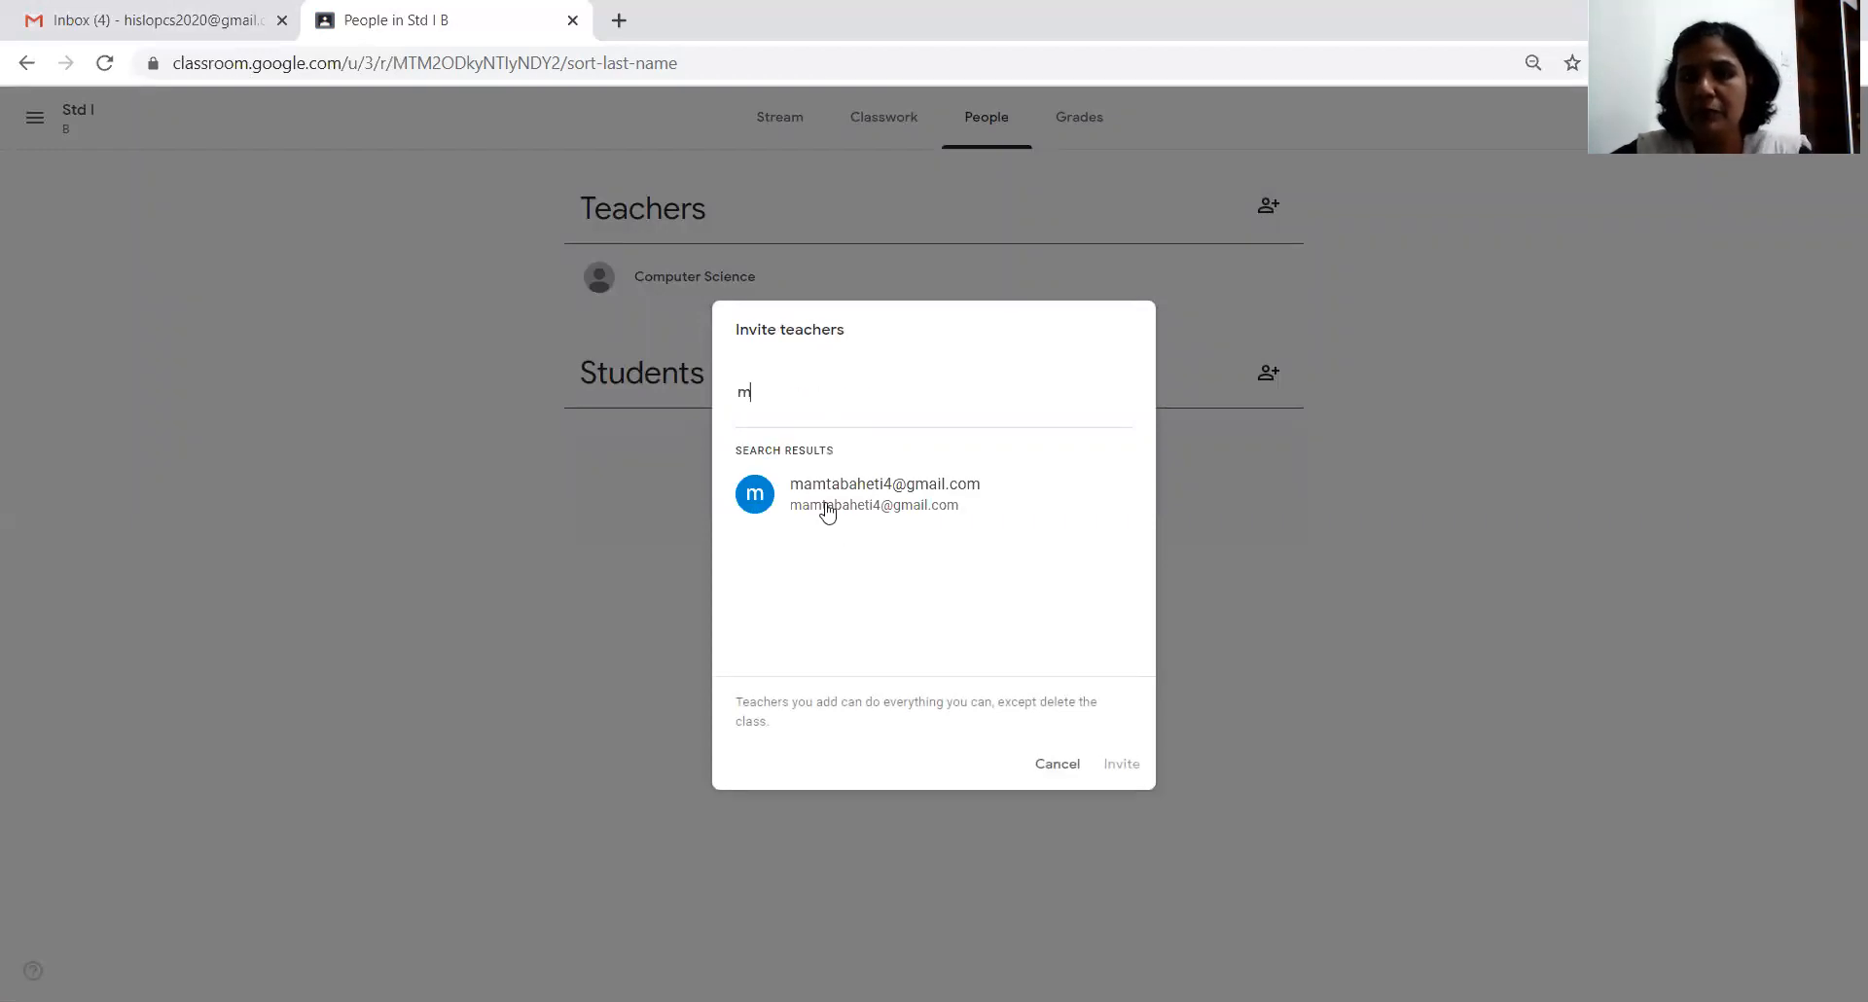
{"action": "left_click", "coordinate": [855, 509]}
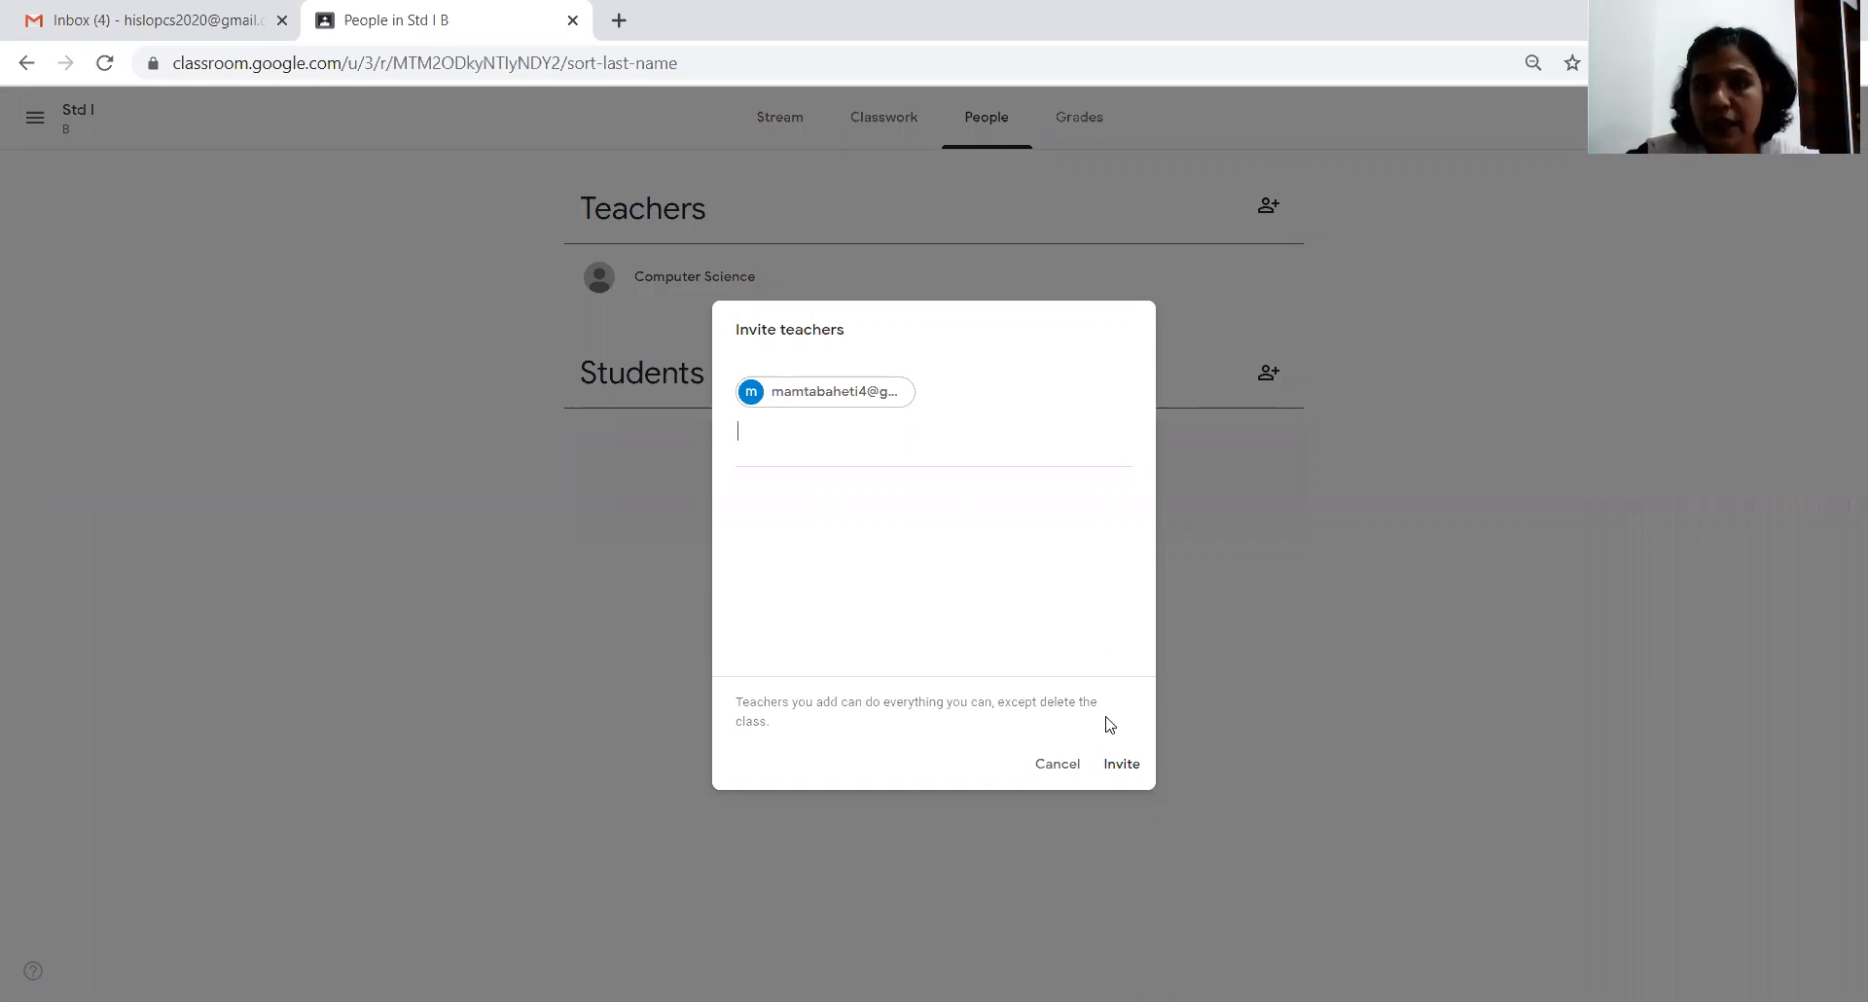
{"action": "left_click_drag", "start_coordinate": [821, 329], "coordinate": [1018, 329]}
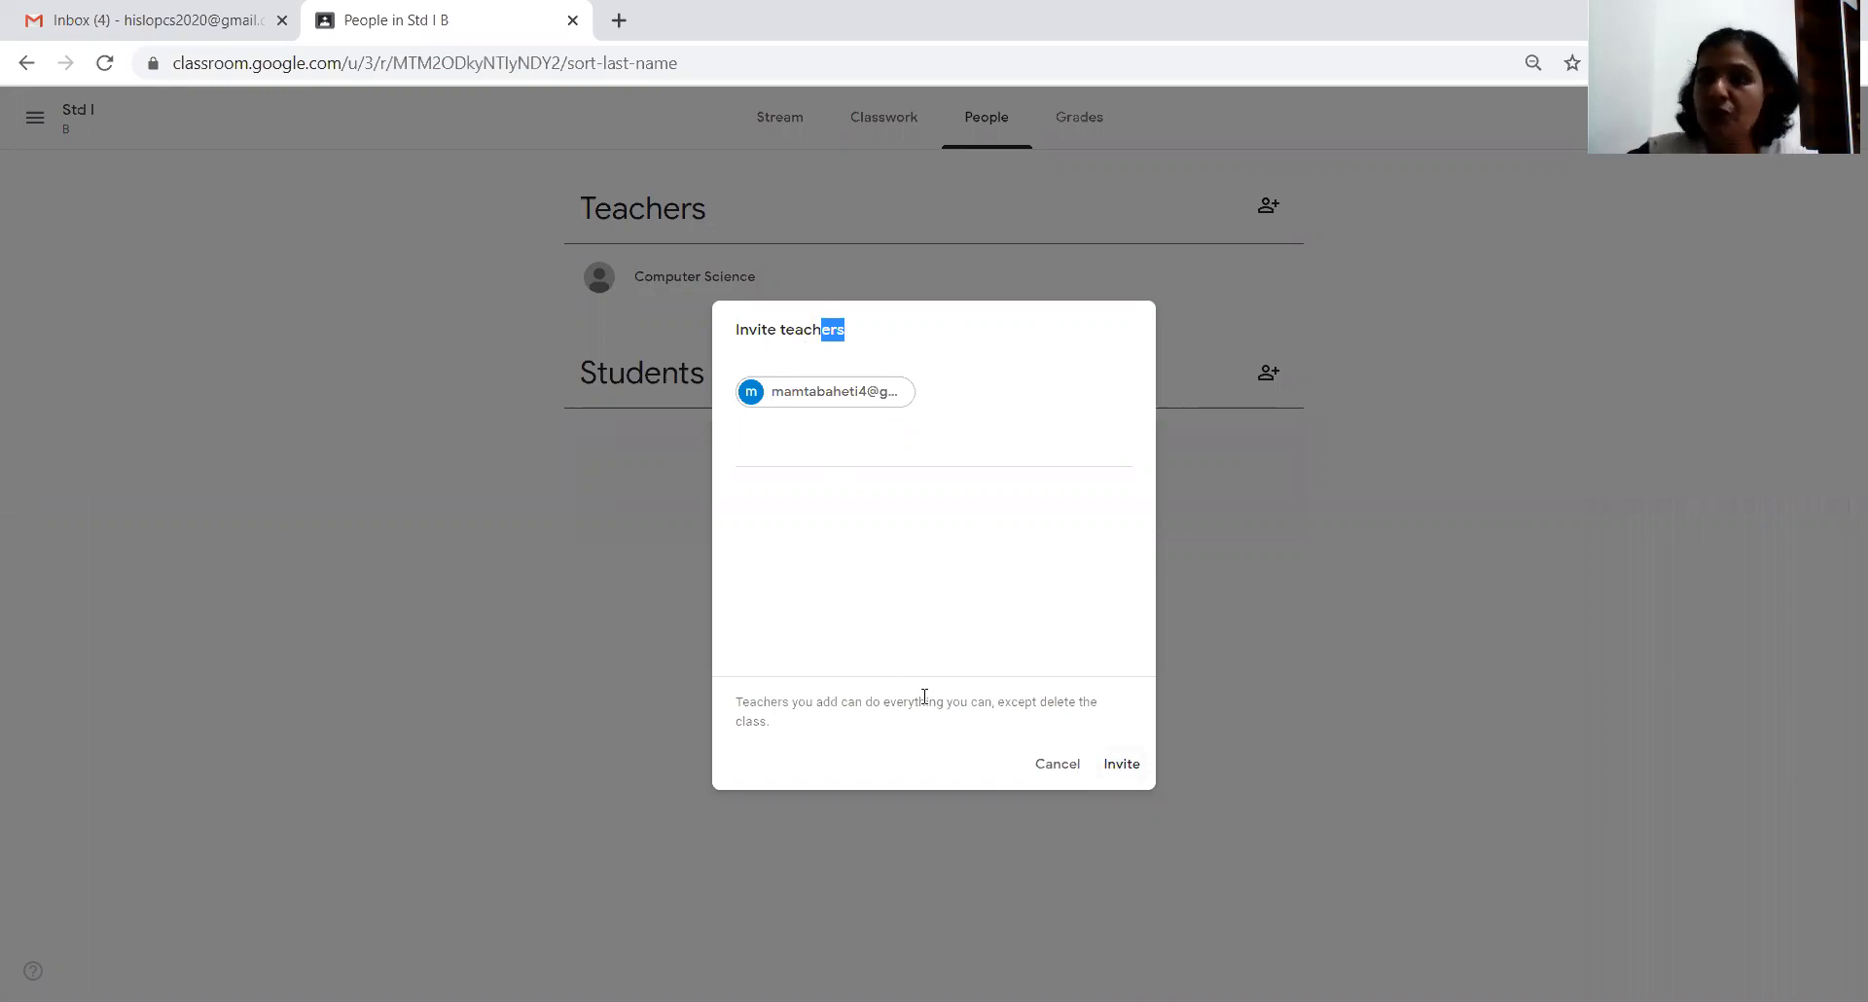
{"action": "left_click", "coordinate": [1119, 769]}
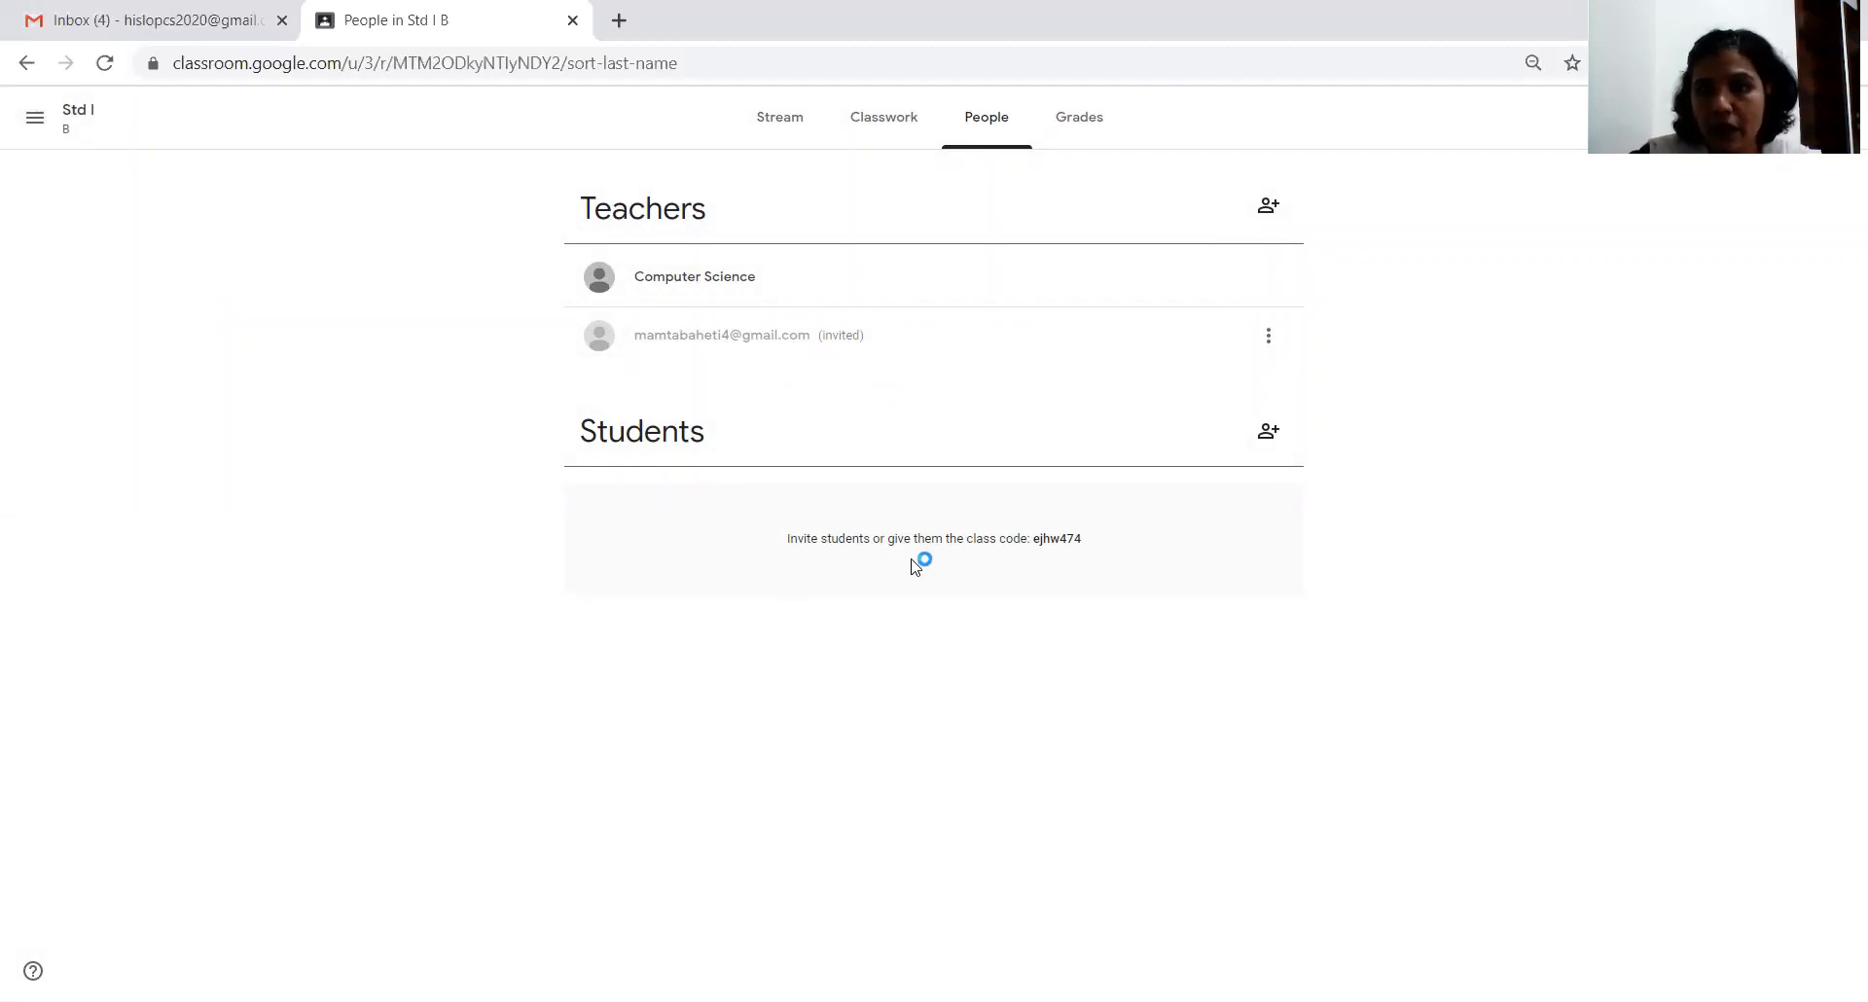
{"action": "double_click", "coordinate": [1055, 541]}
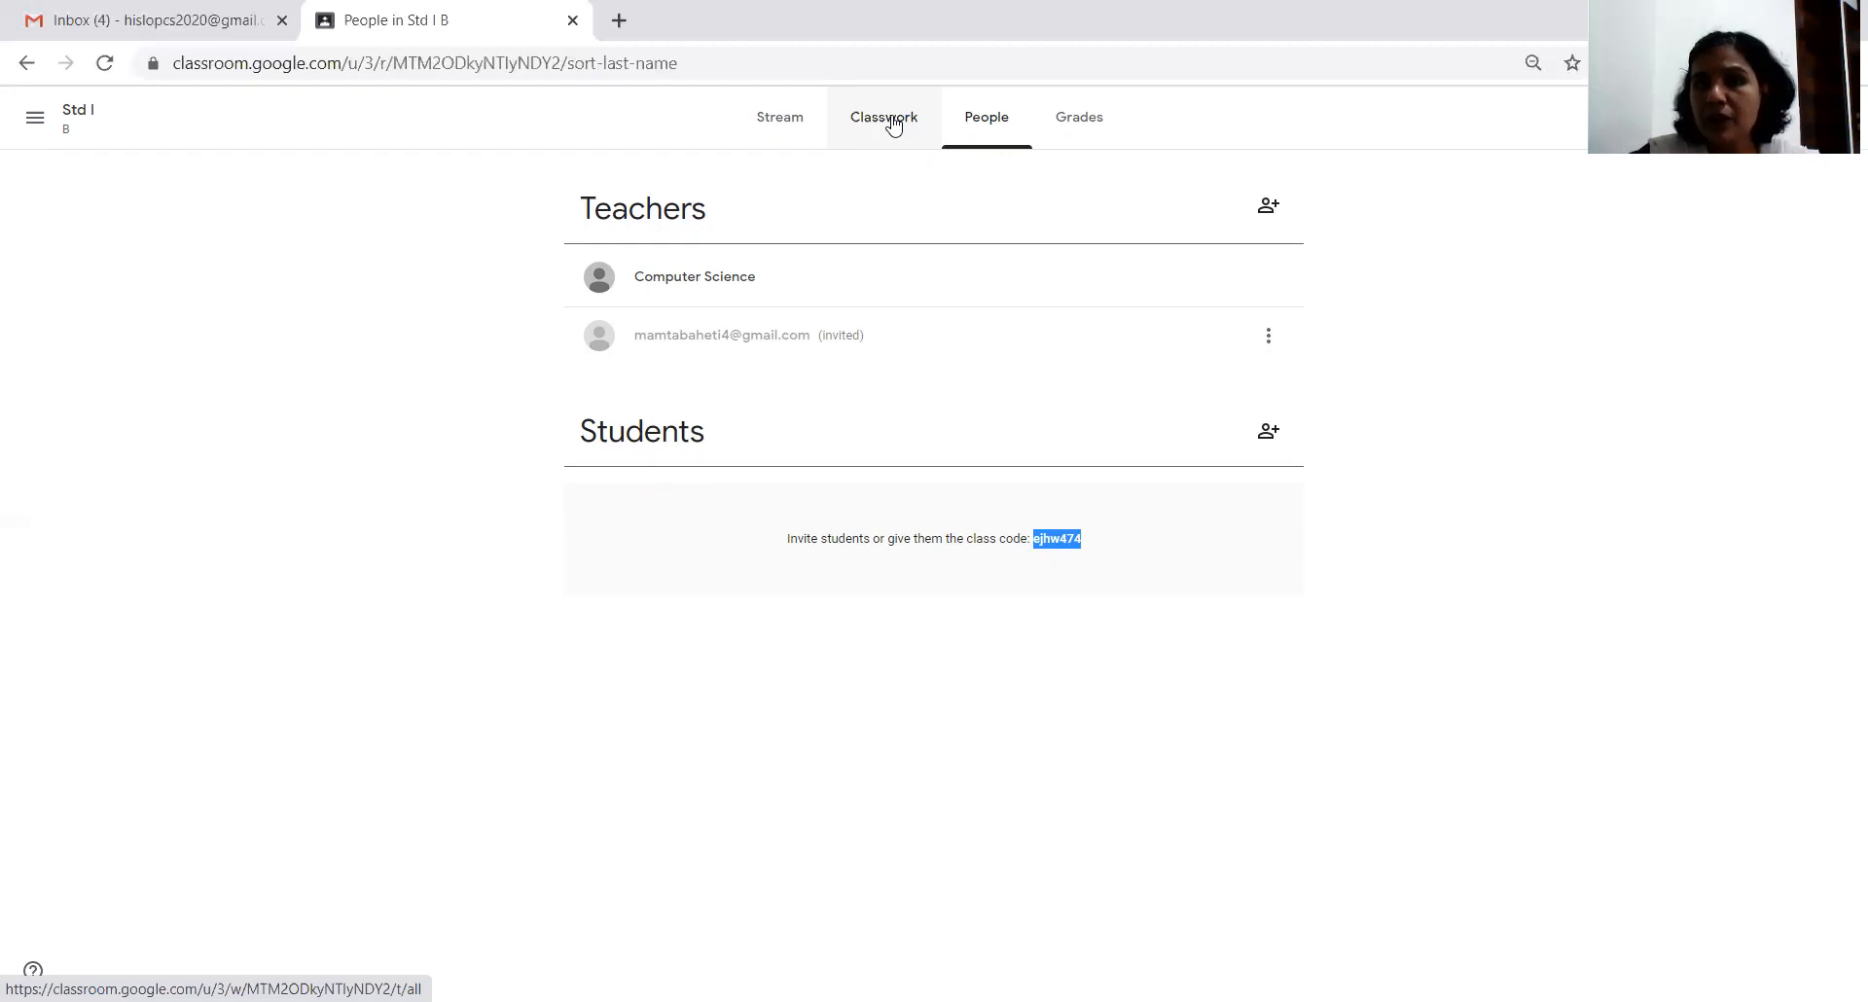
- Return to the class overview, open Std I section A and dismiss the announcements hint
{"action": "left_click", "coordinate": [31, 124]}
{"action": "left_click", "coordinate": [82, 121]}
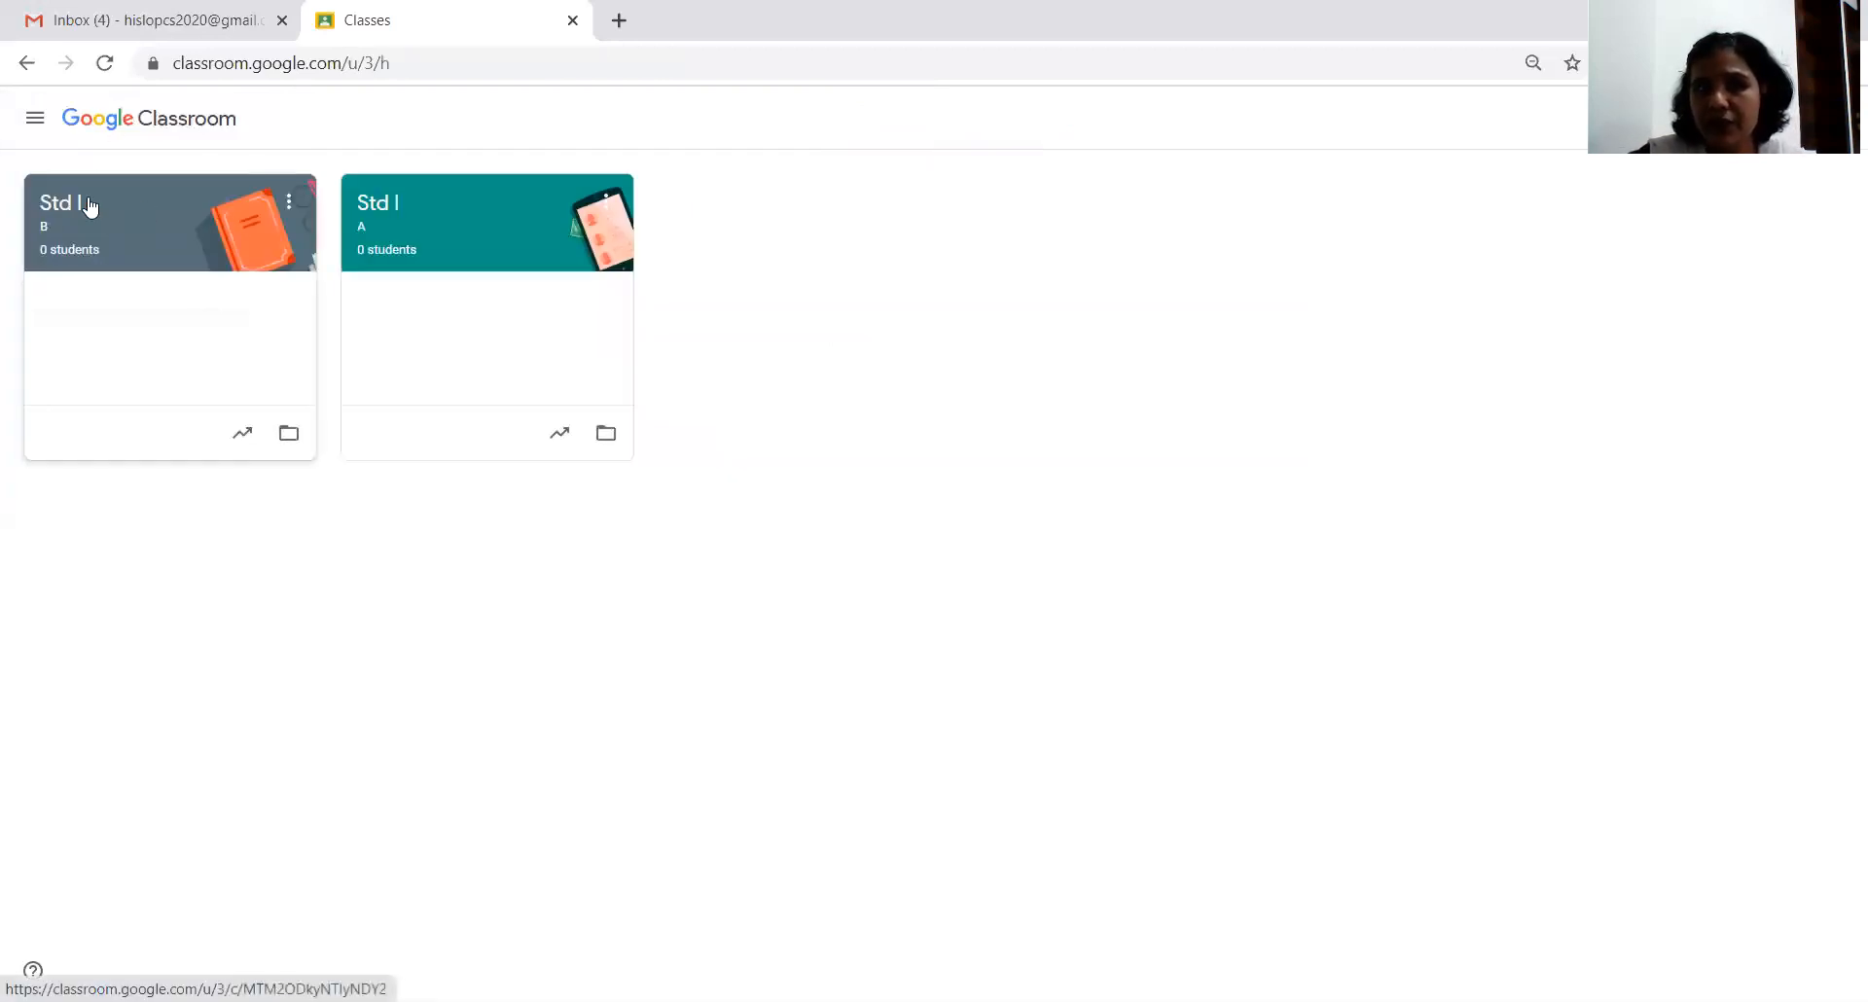
{"action": "left_click", "coordinate": [375, 199]}
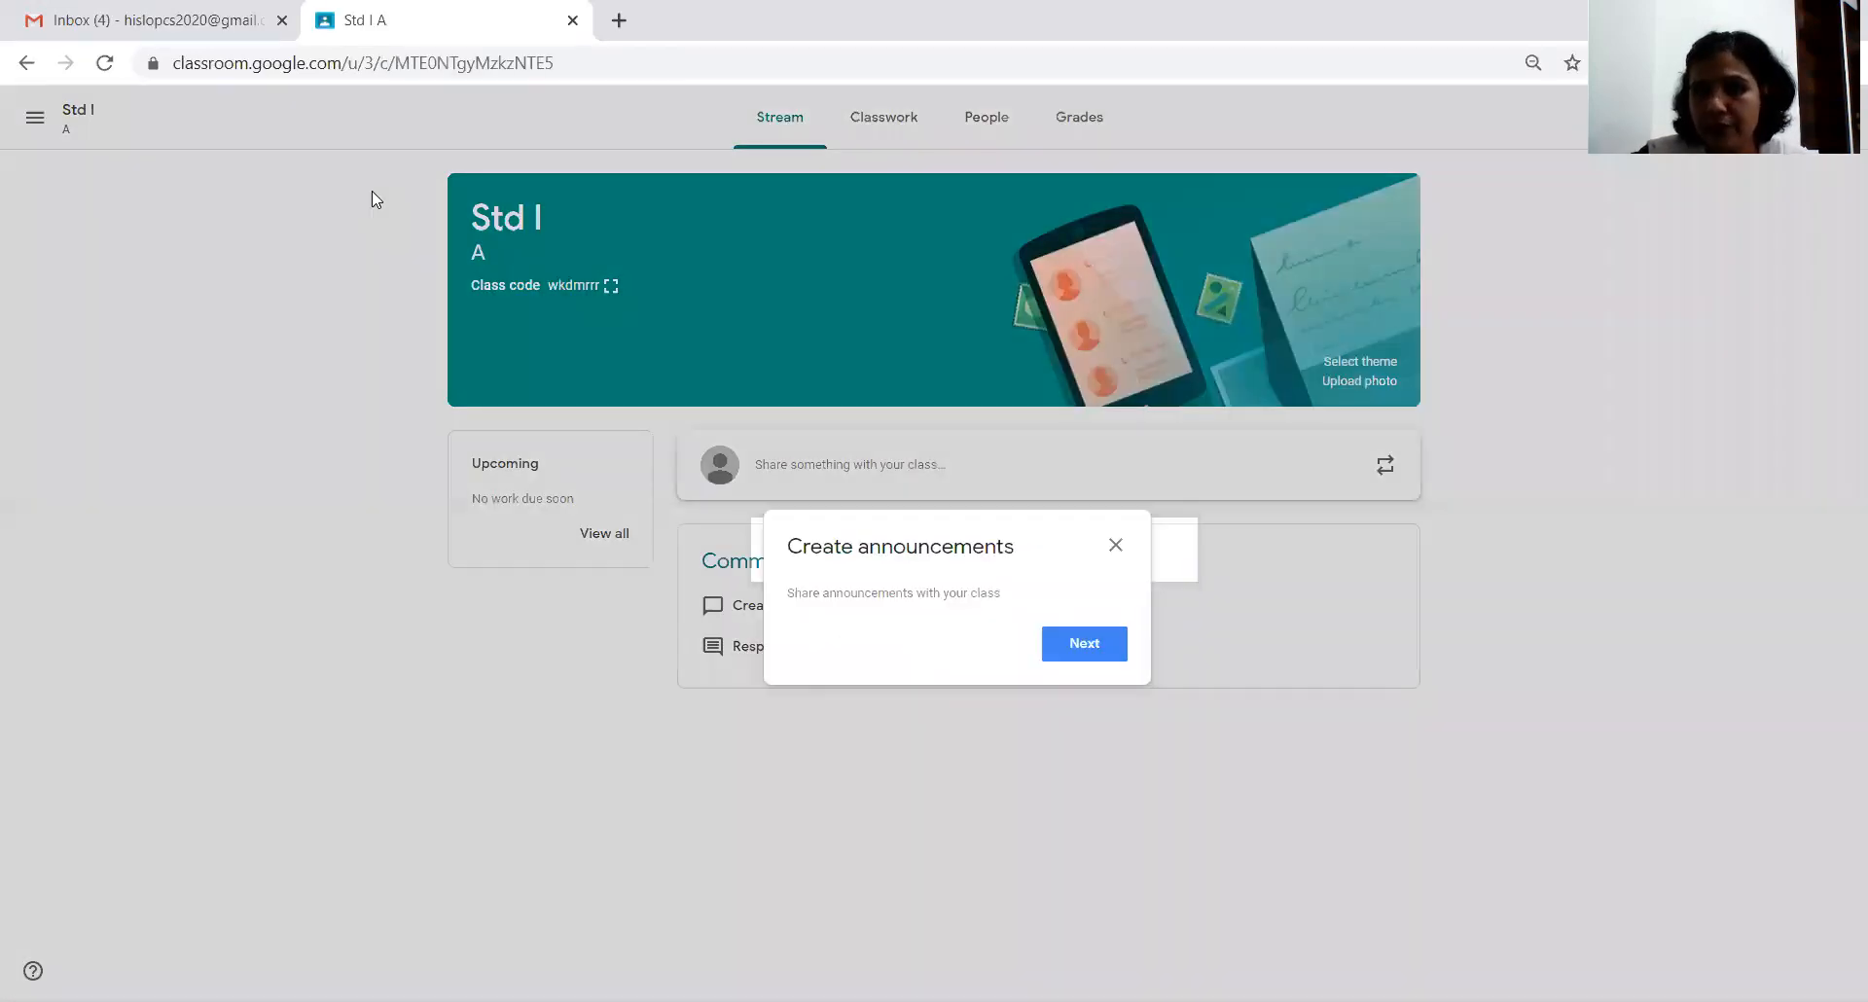
{"action": "left_click", "coordinate": [1115, 547]}
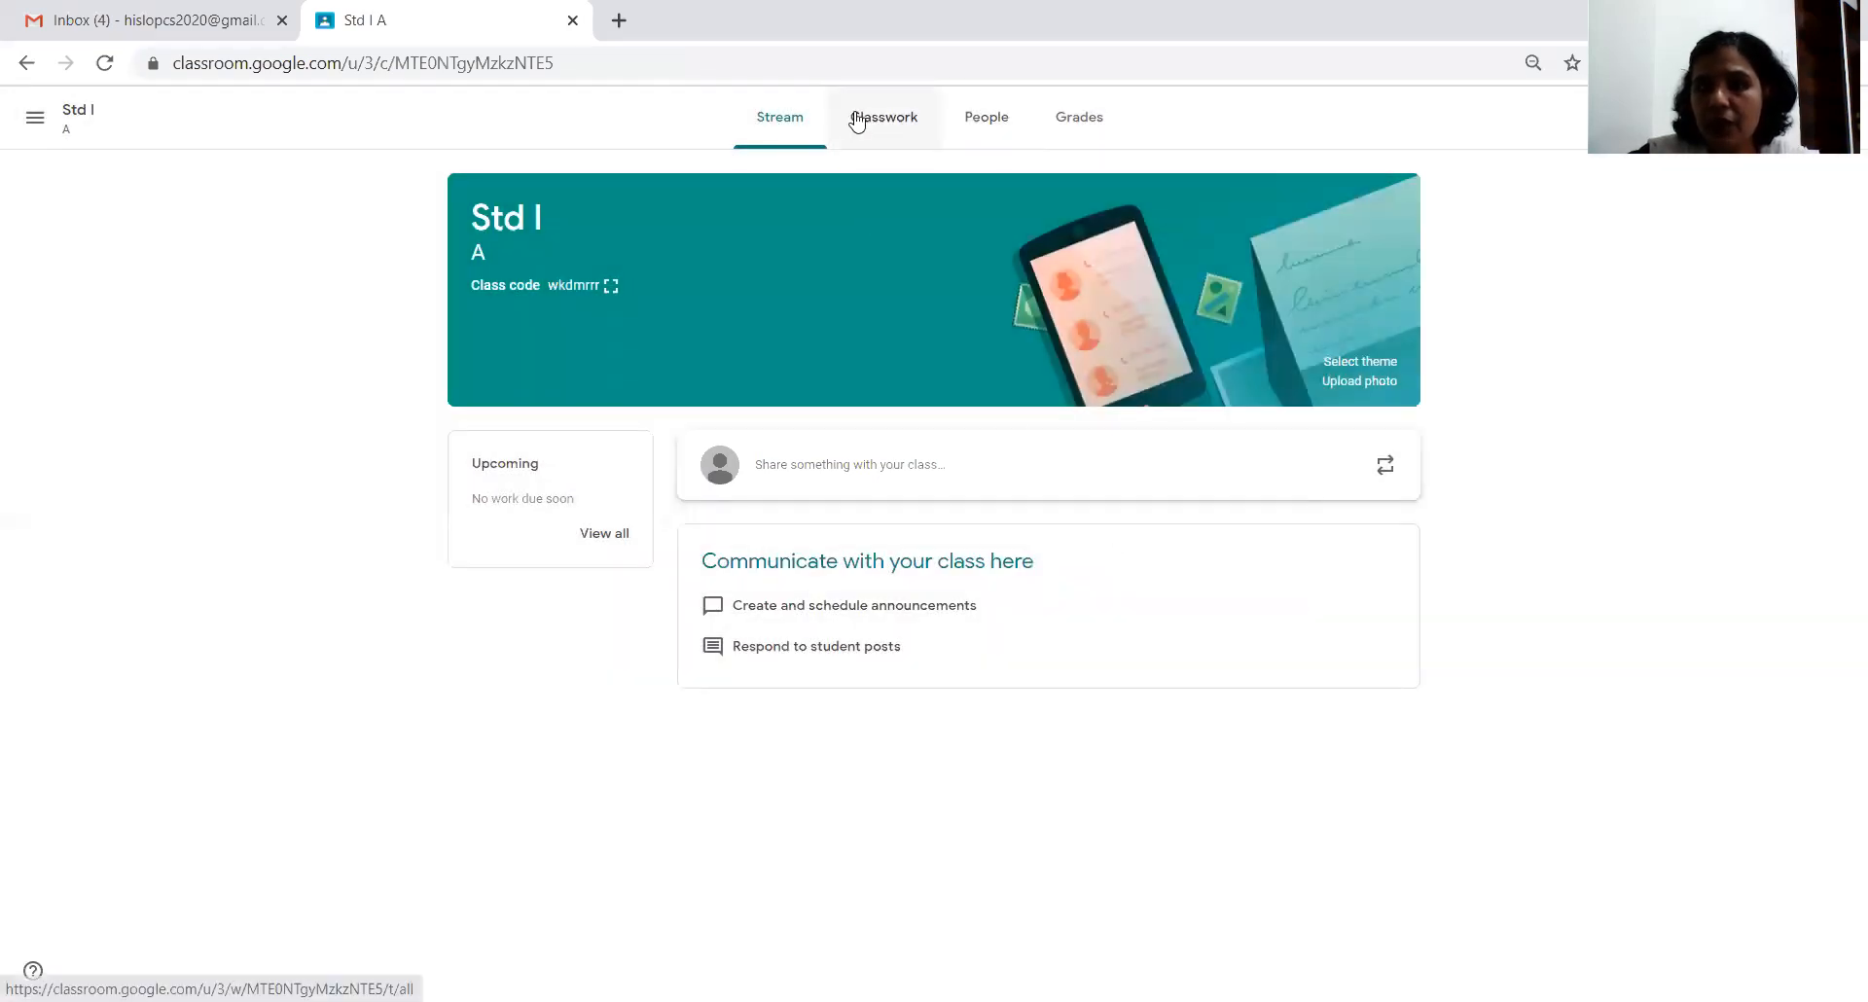
- Start a new assignment in the classwork of Std I section A and dismiss the posting notice
{"action": "left_click", "coordinate": [893, 119]}
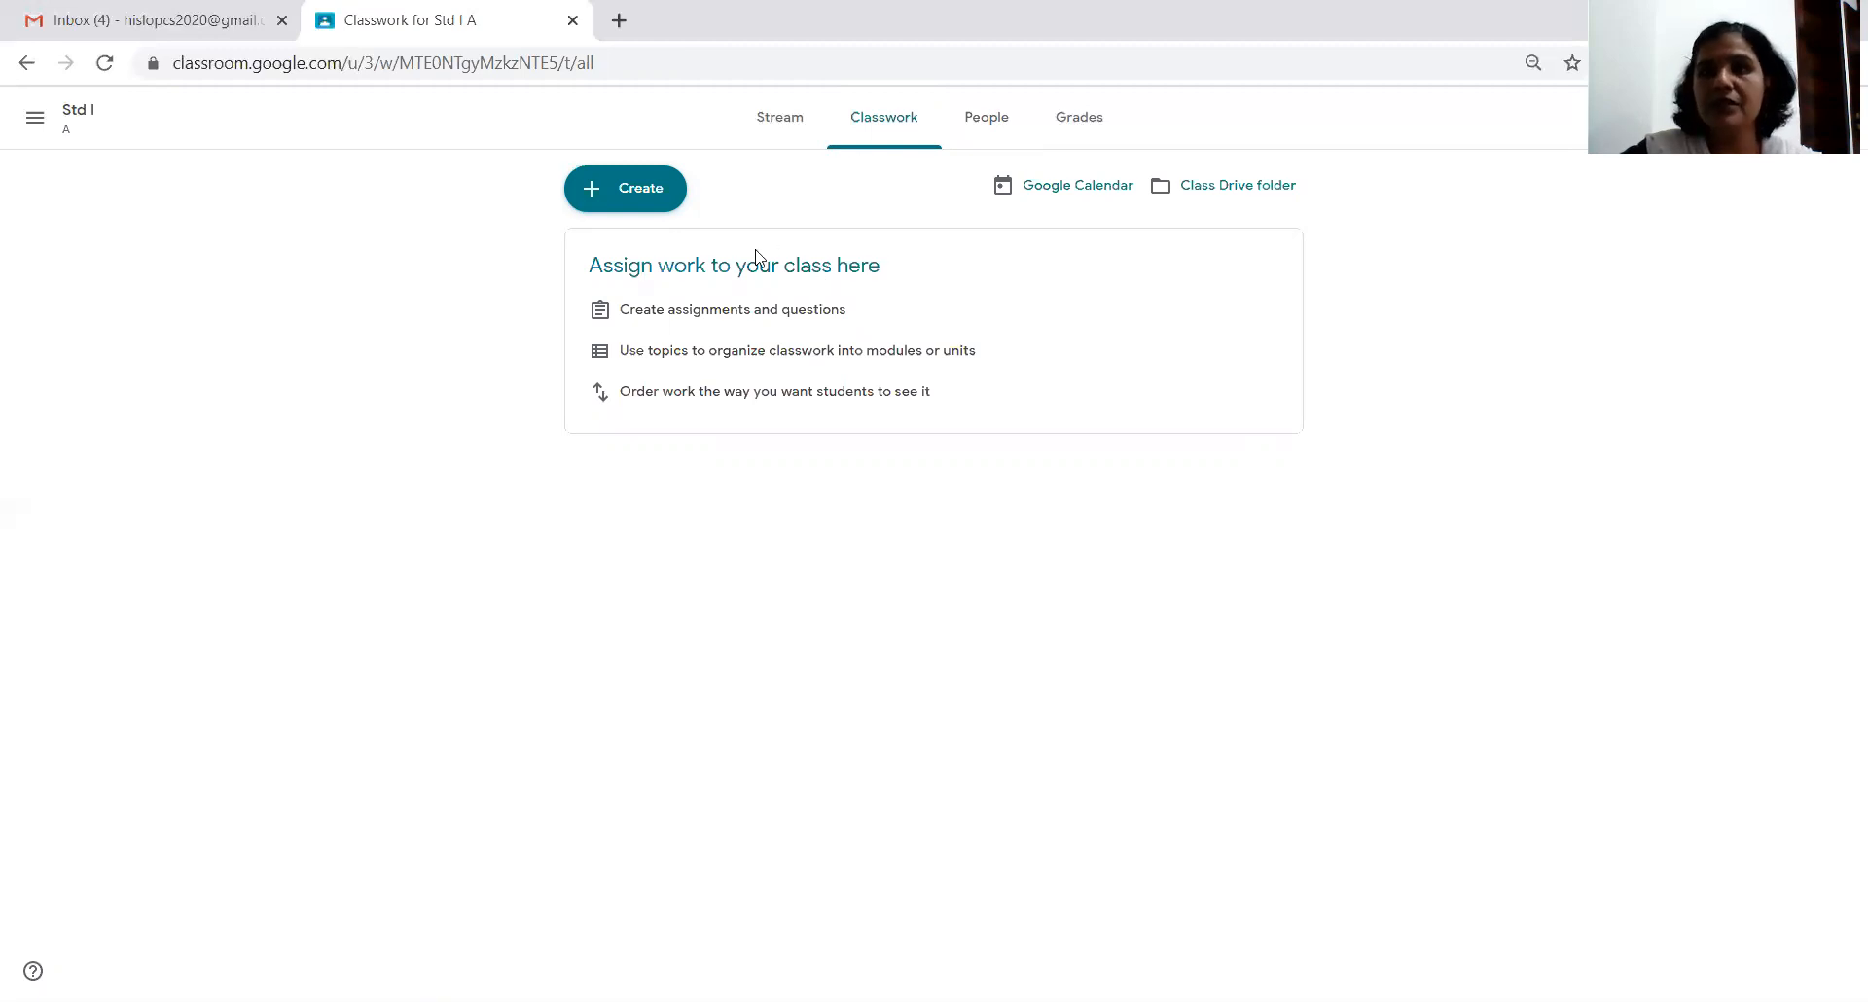
{"action": "left_click", "coordinate": [639, 200]}
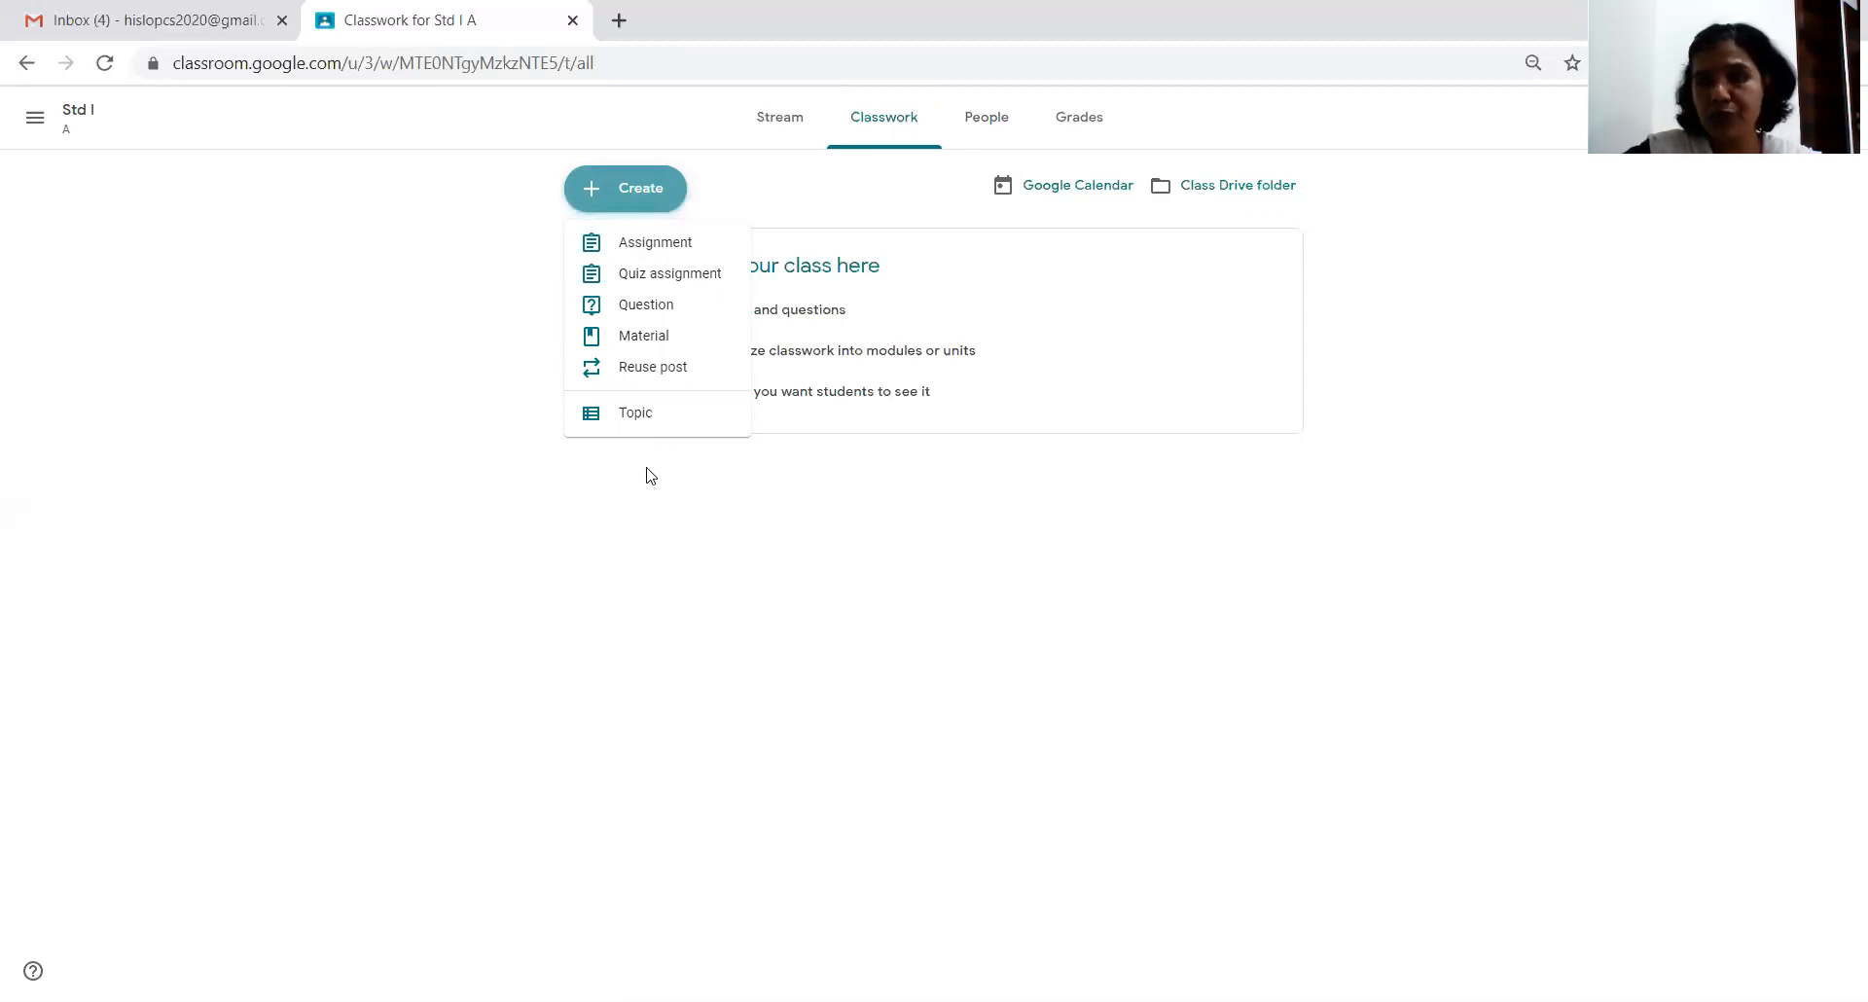
{"action": "left_click", "coordinate": [658, 250]}
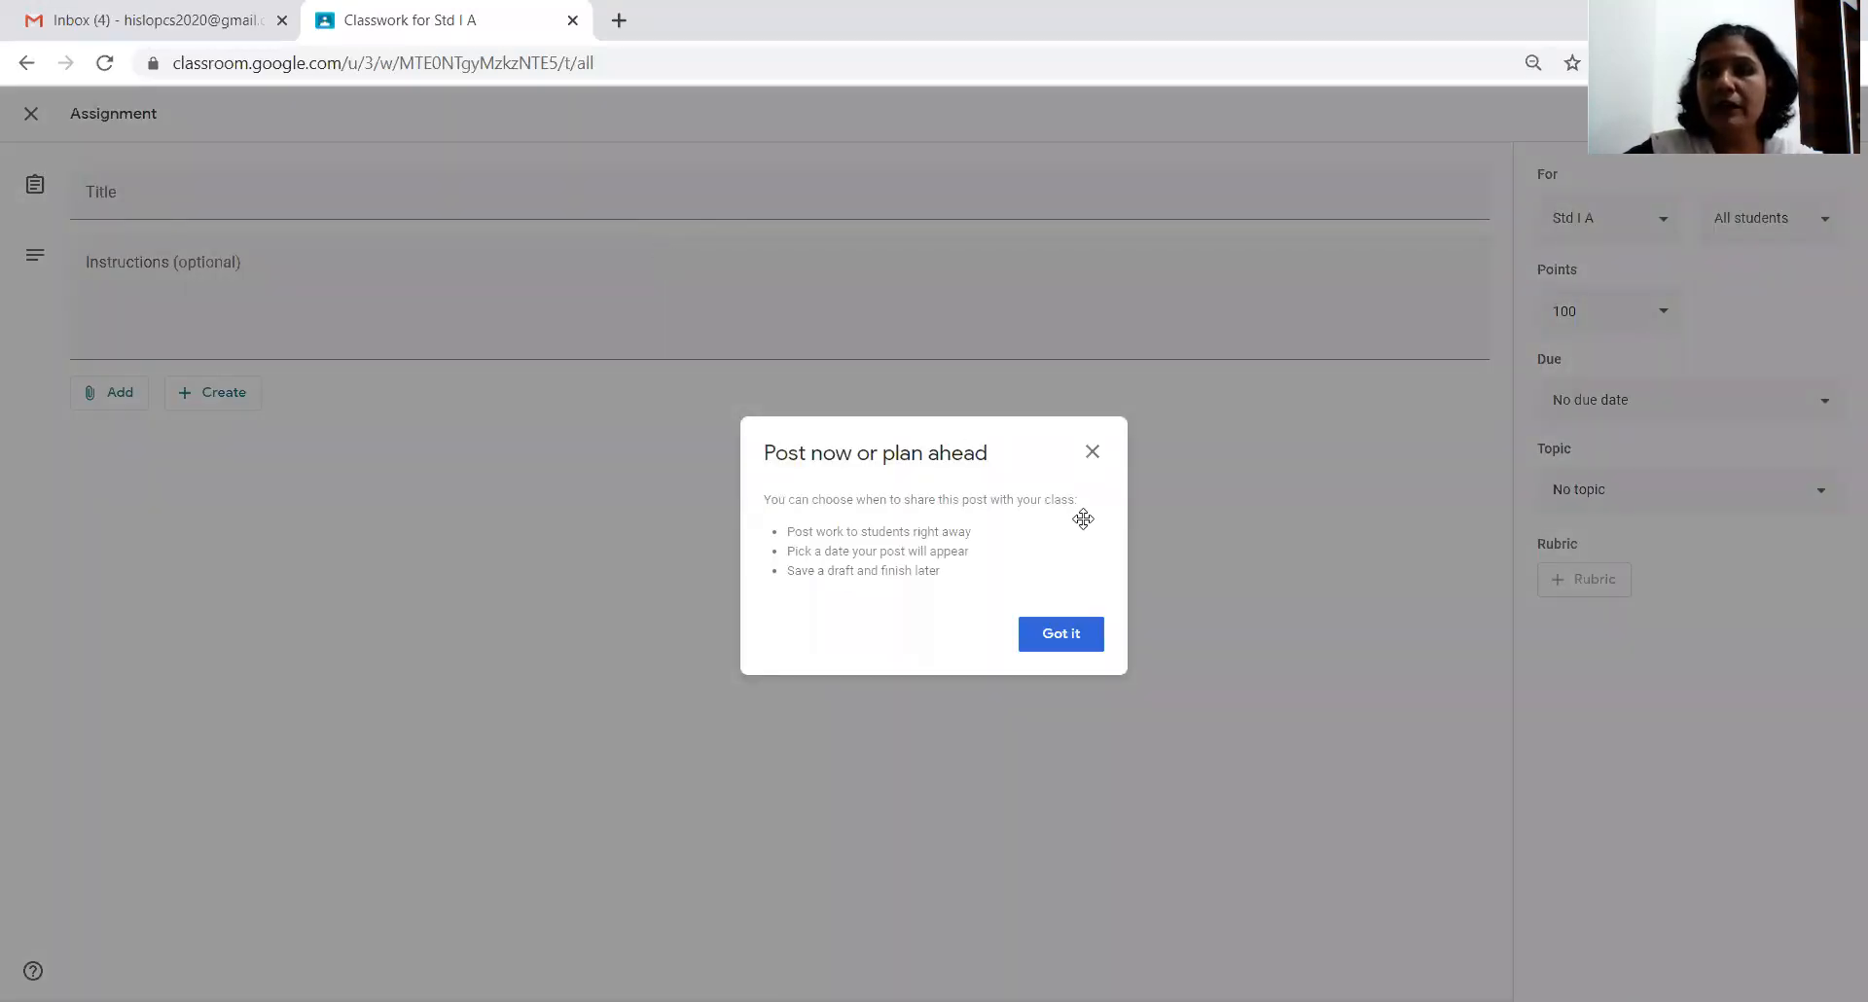
{"action": "left_click", "coordinate": [1092, 452]}
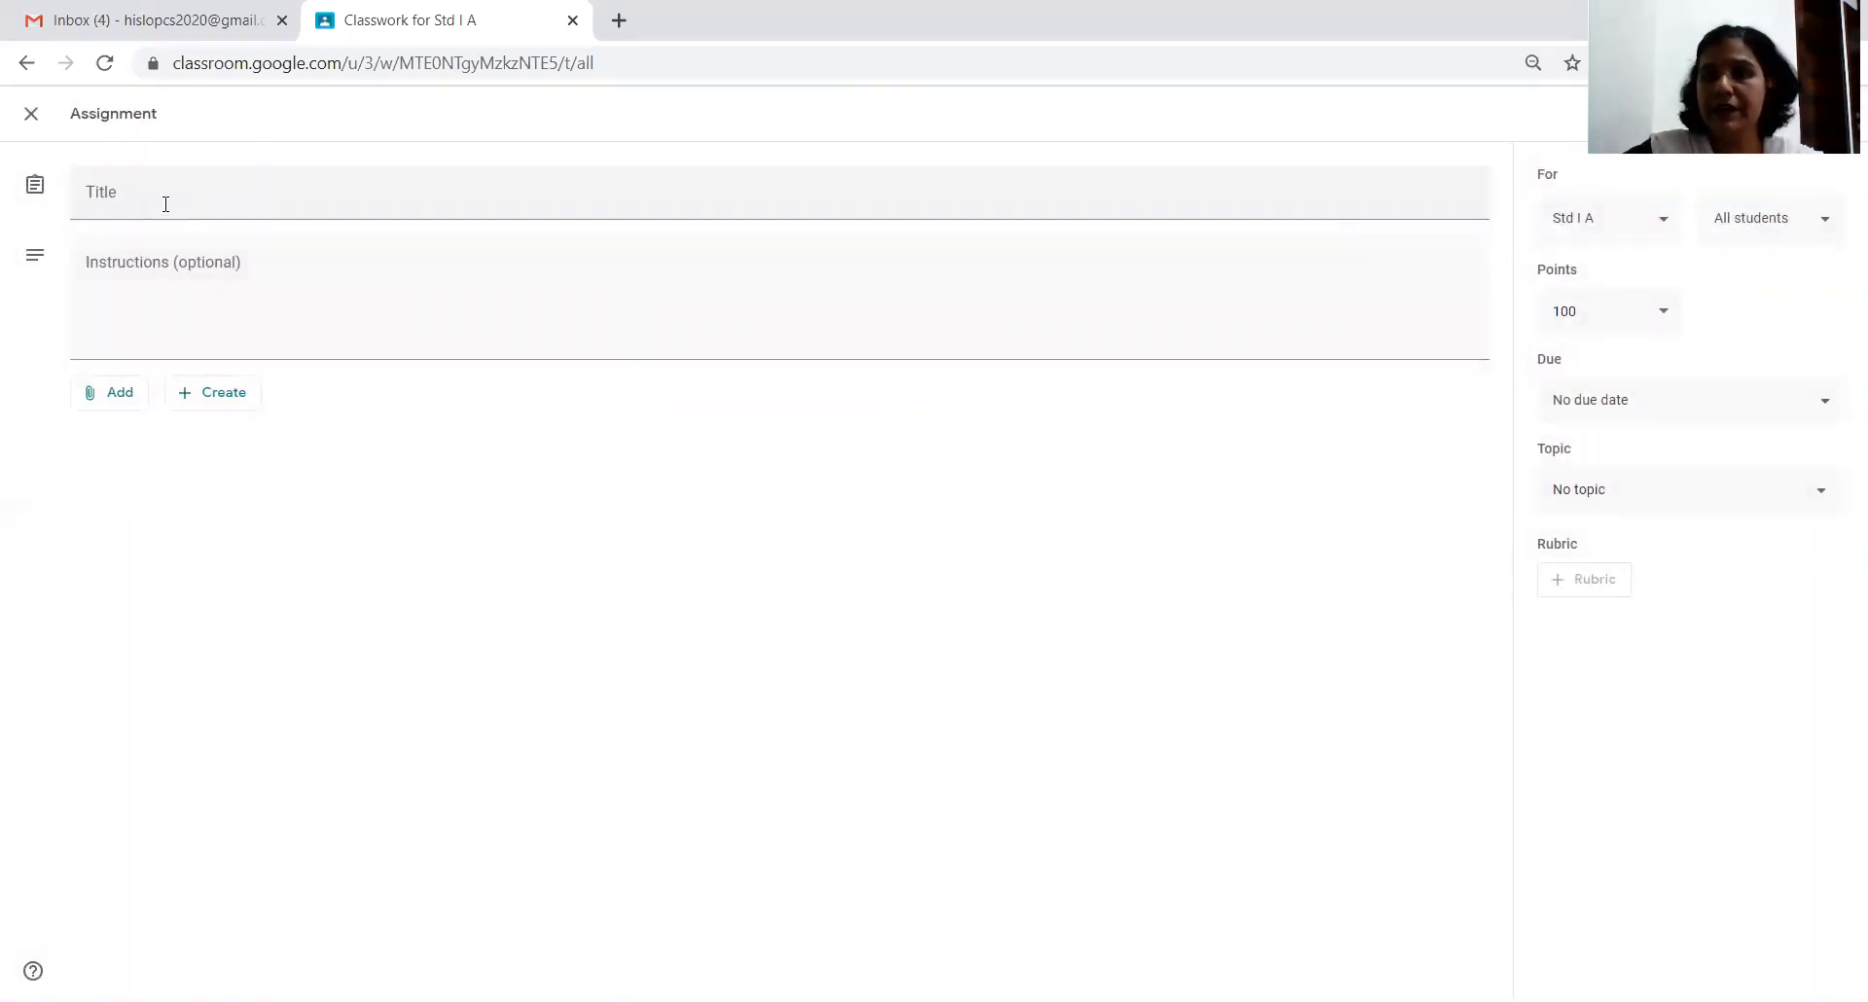
- Title the assignment Mathematics
{"action": "left_click", "coordinate": [165, 204]}
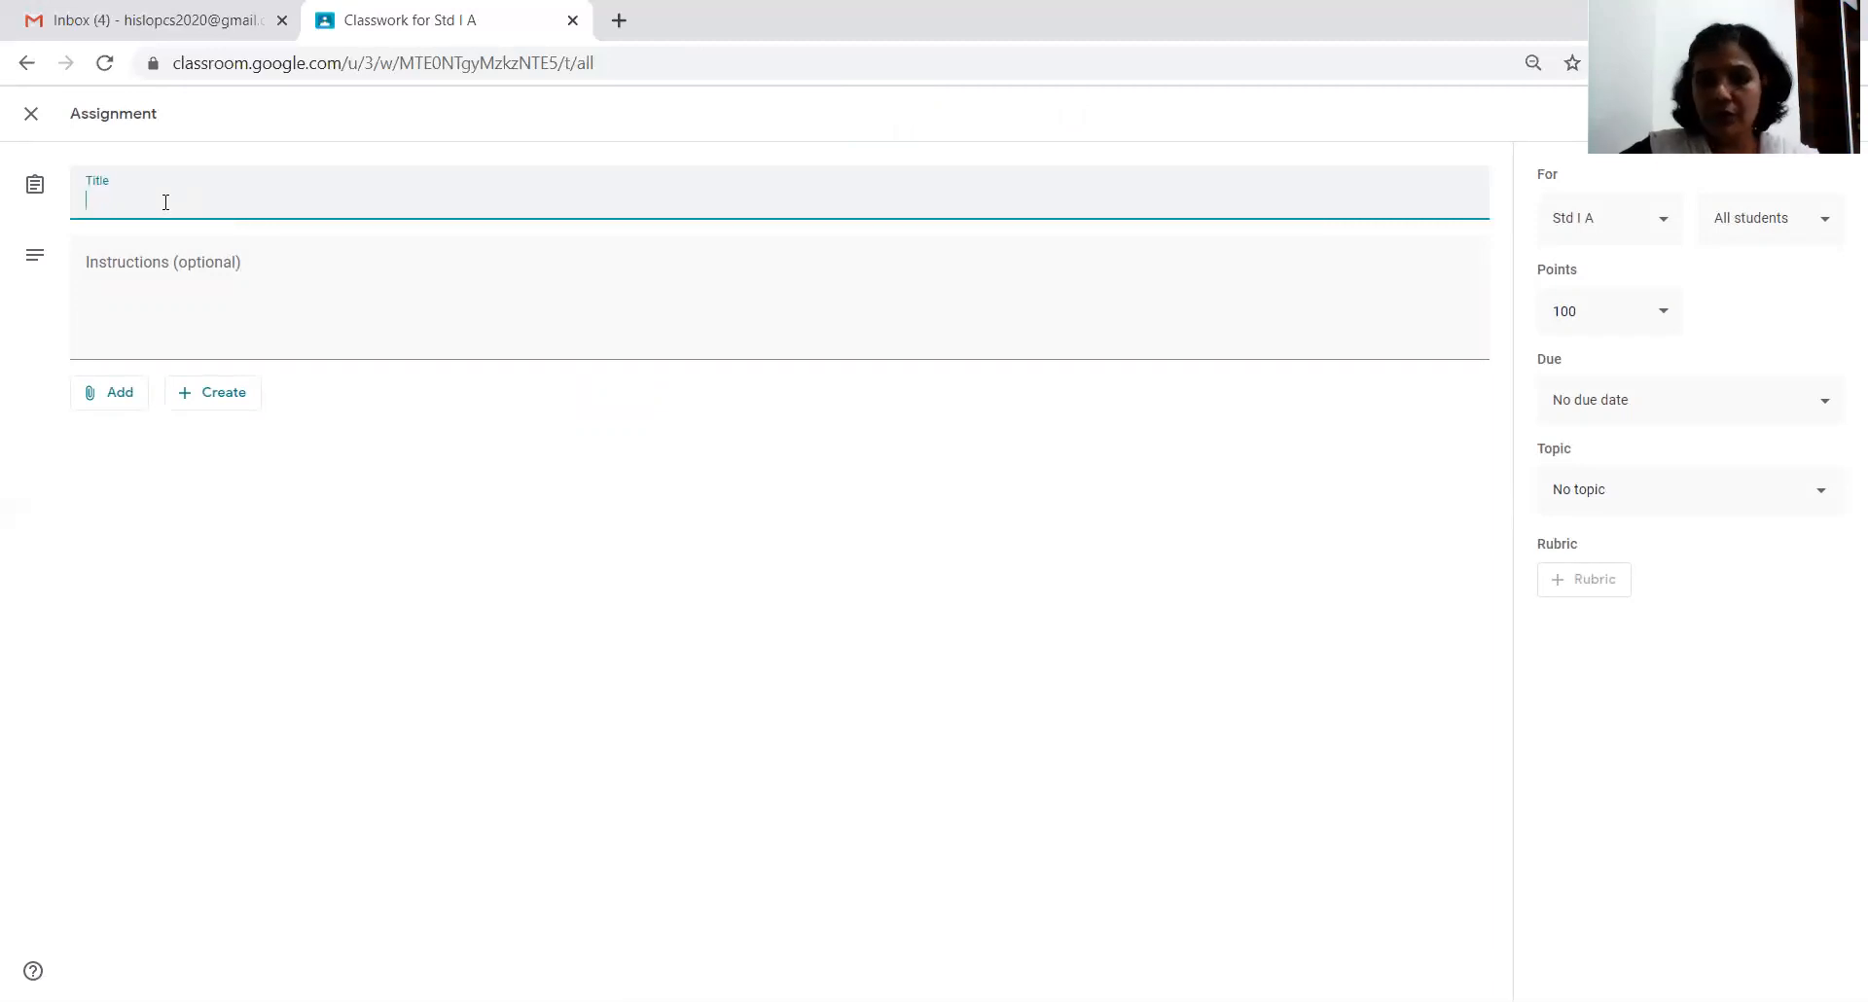
{"action": "type", "text": "EM"}
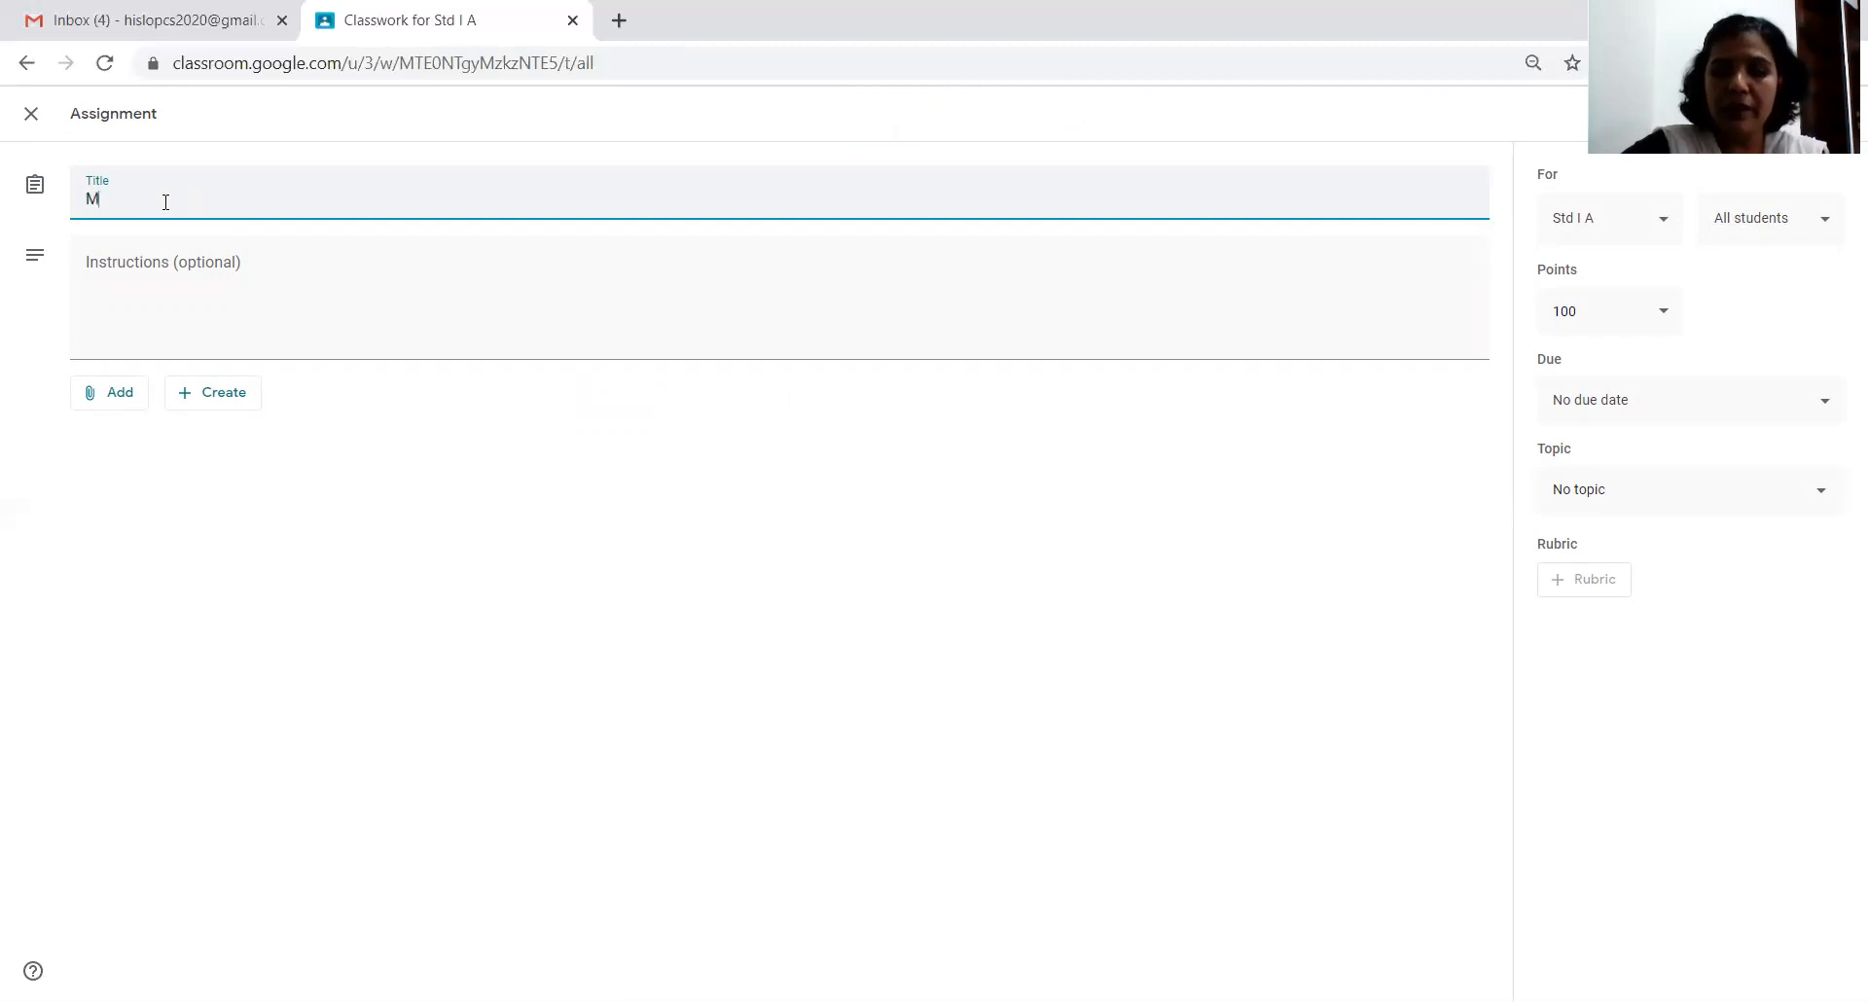
{"action": "type", "text": "athematics"}
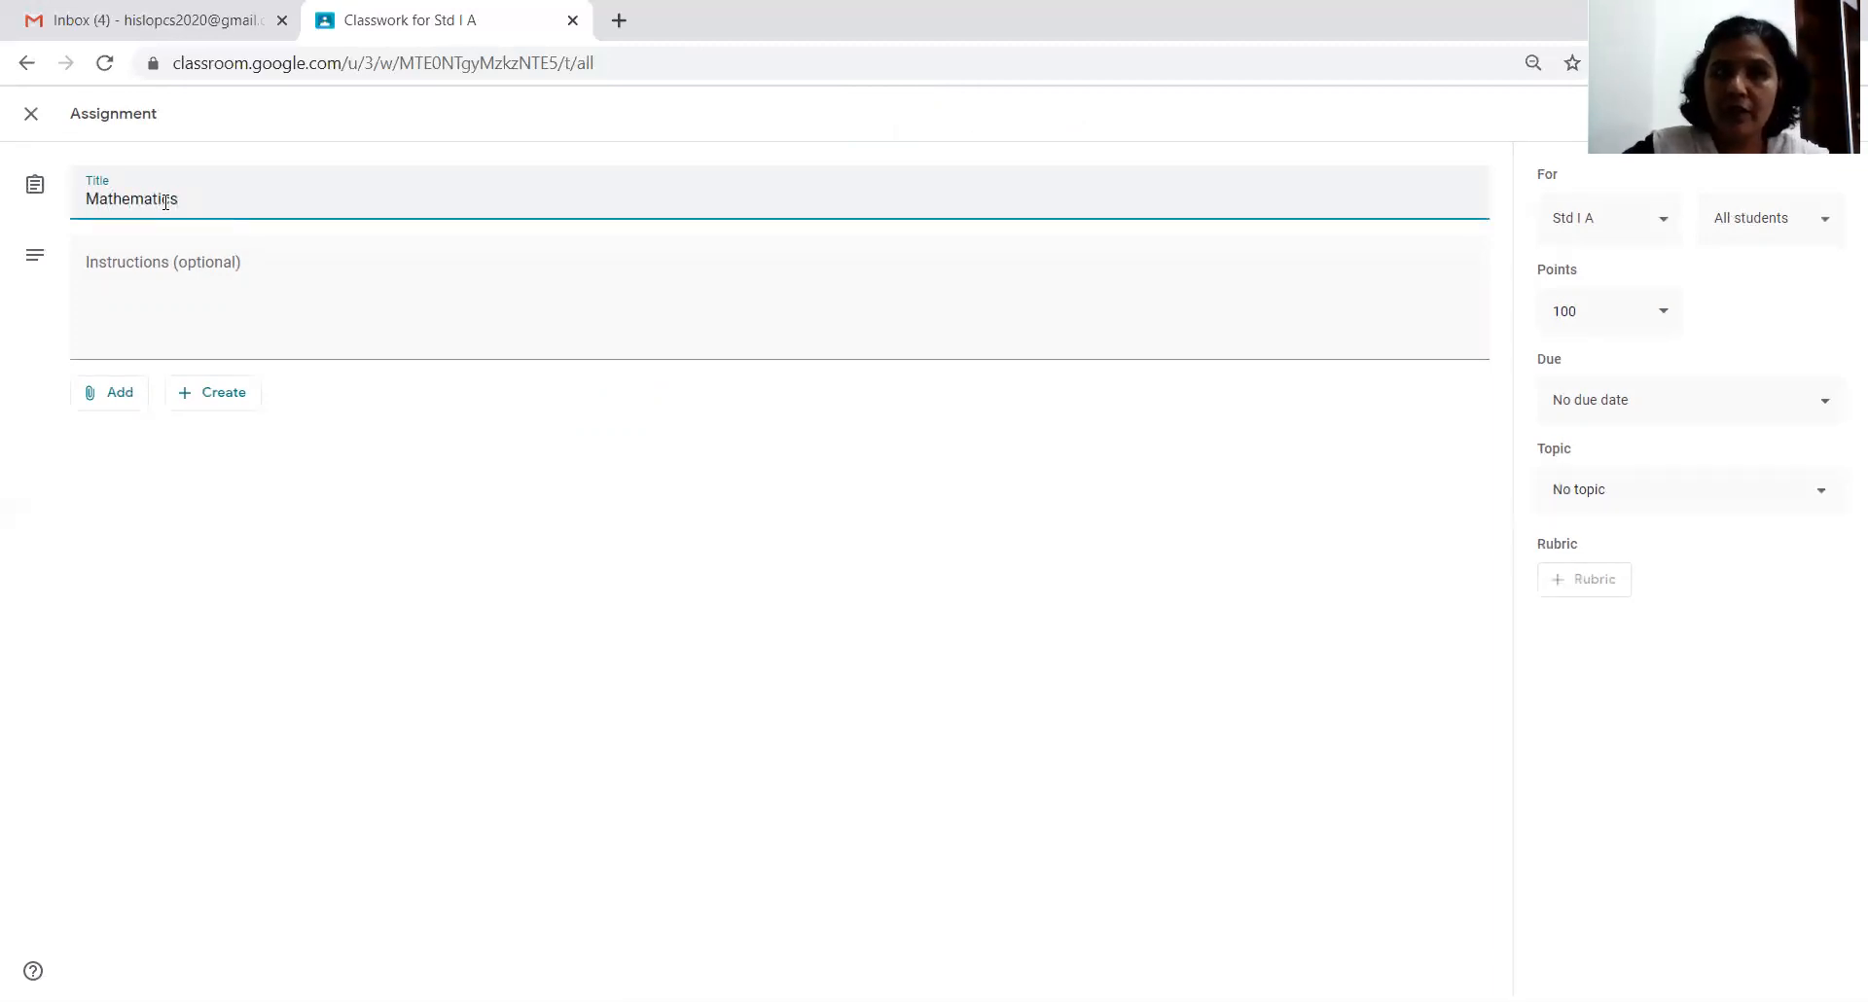
- Enter the assignment instructions "All Students should submit by tommorow"
{"action": "left_click", "coordinate": [206, 284]}
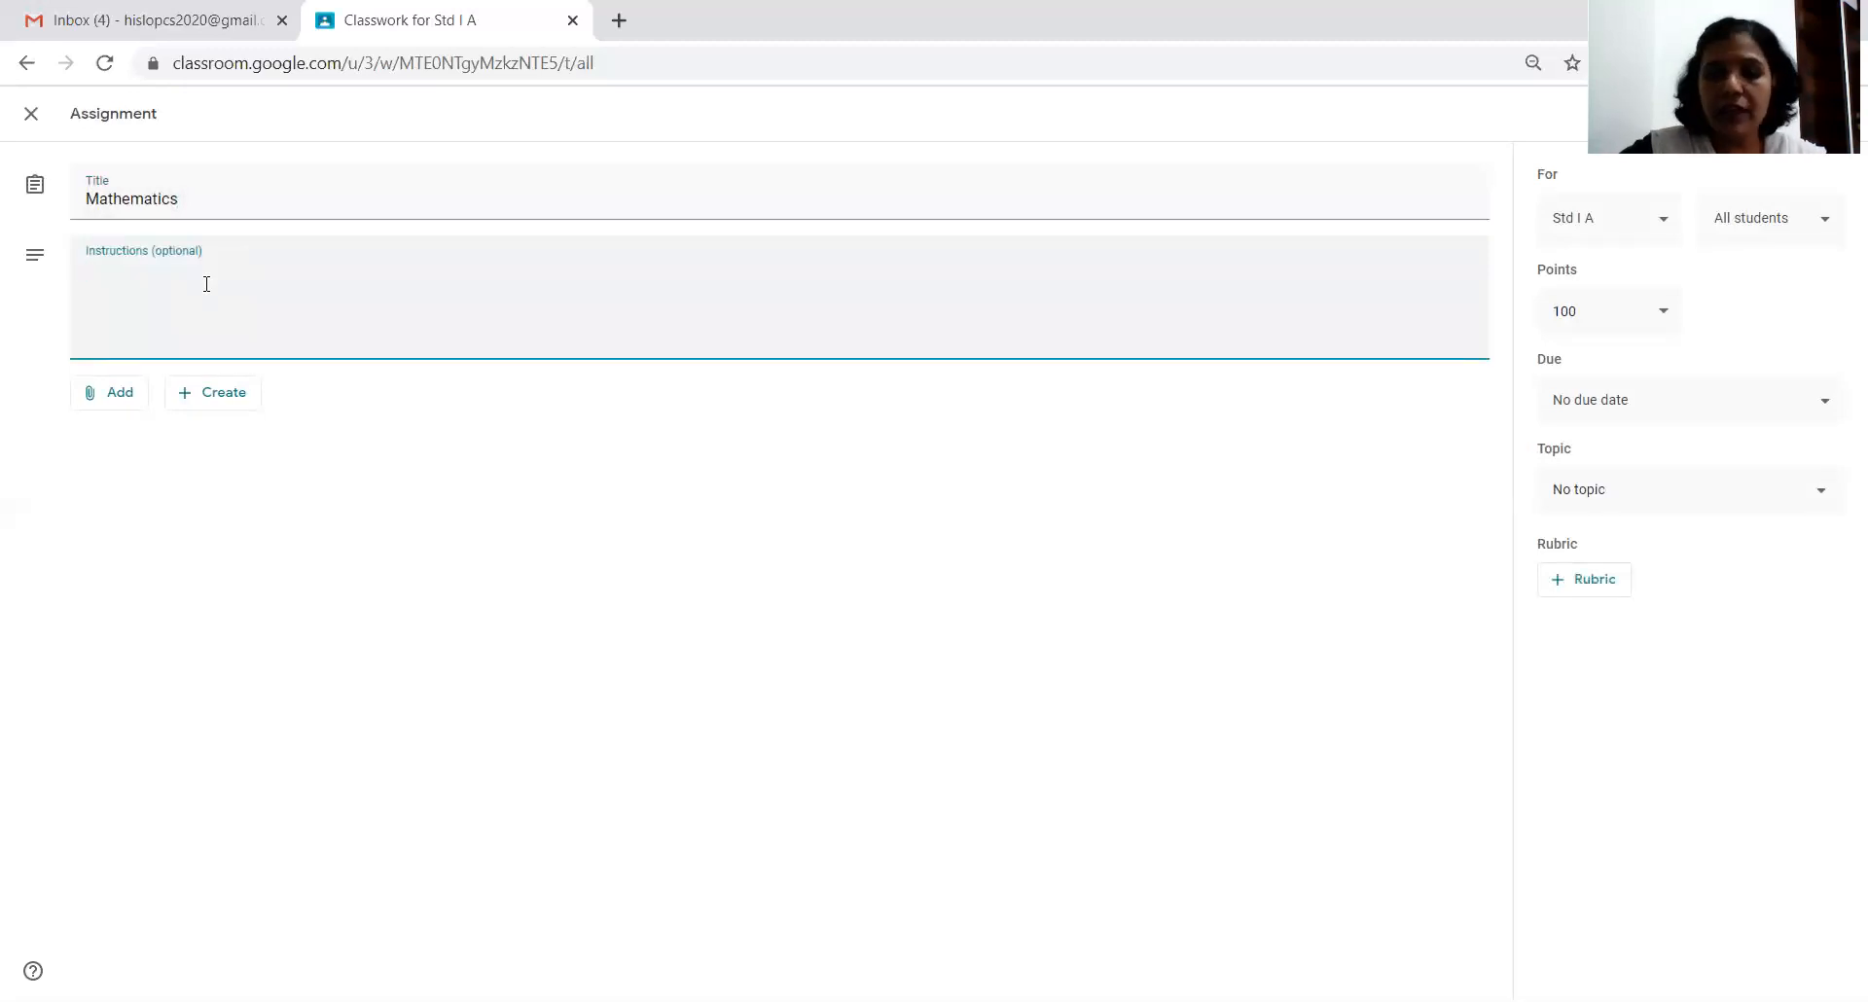
{"action": "type", "text": "Alls"}
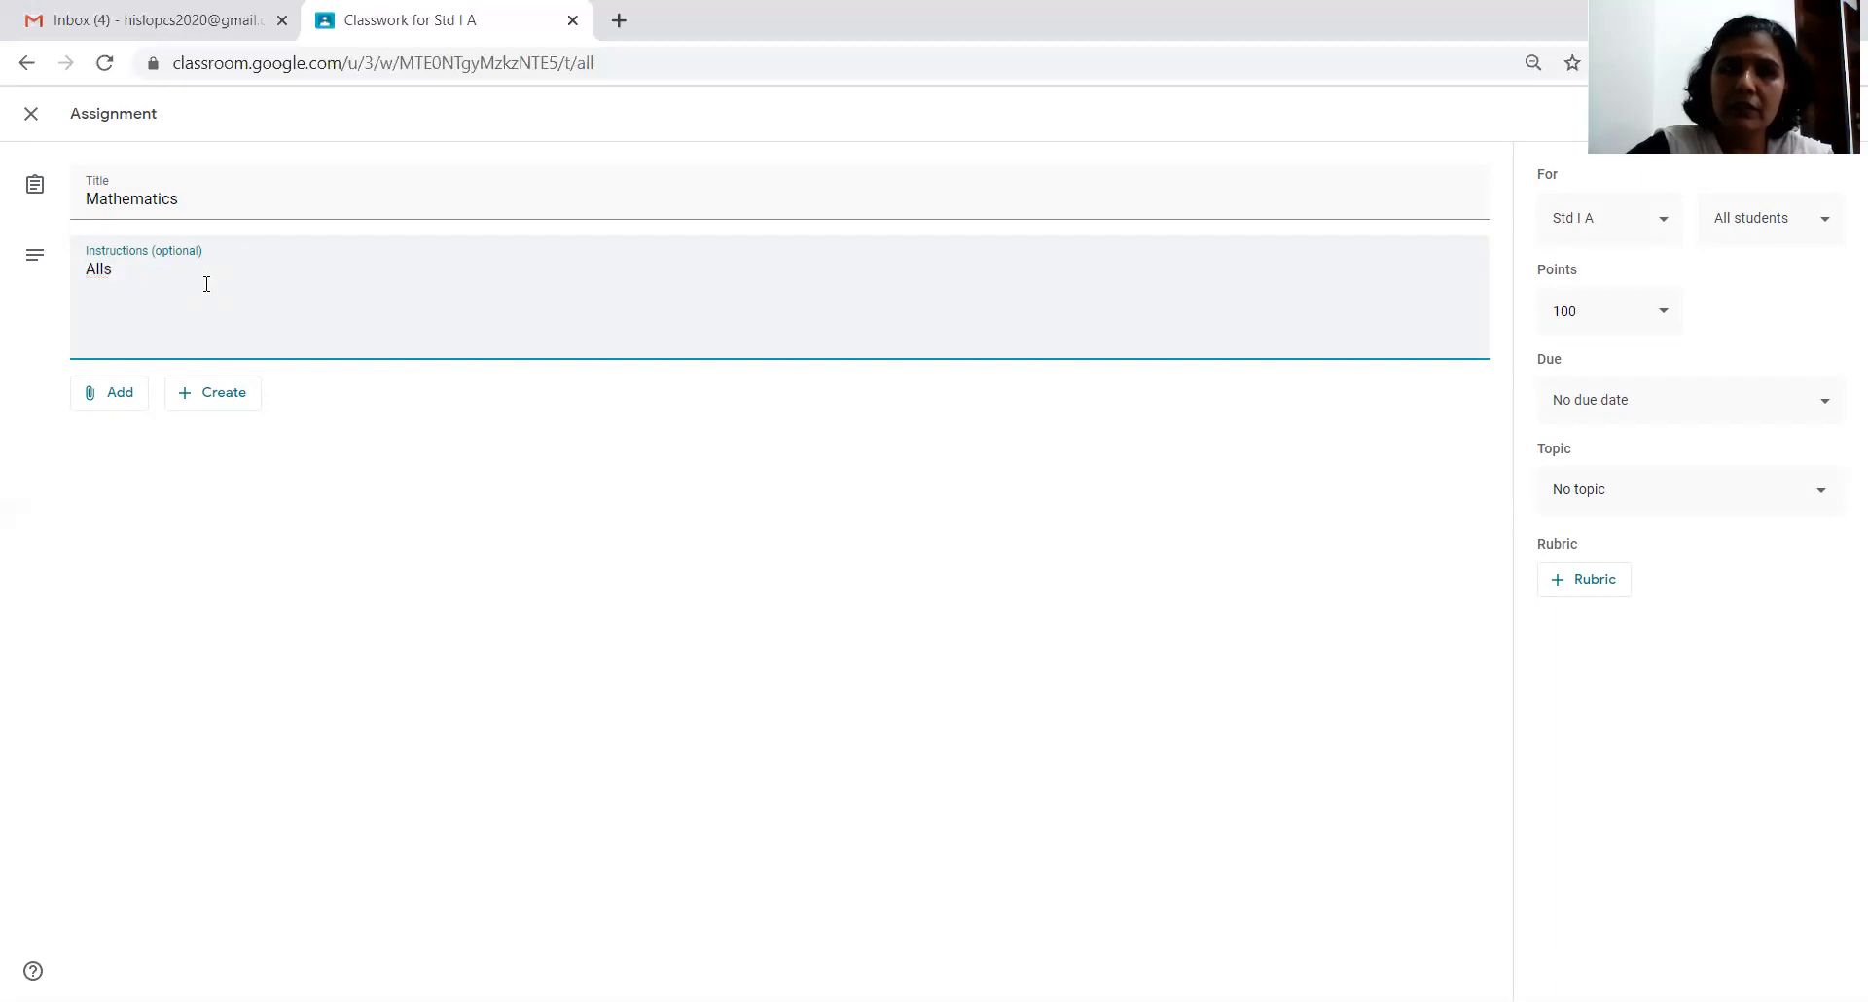
{"action": "key", "text": "BackSpace"}
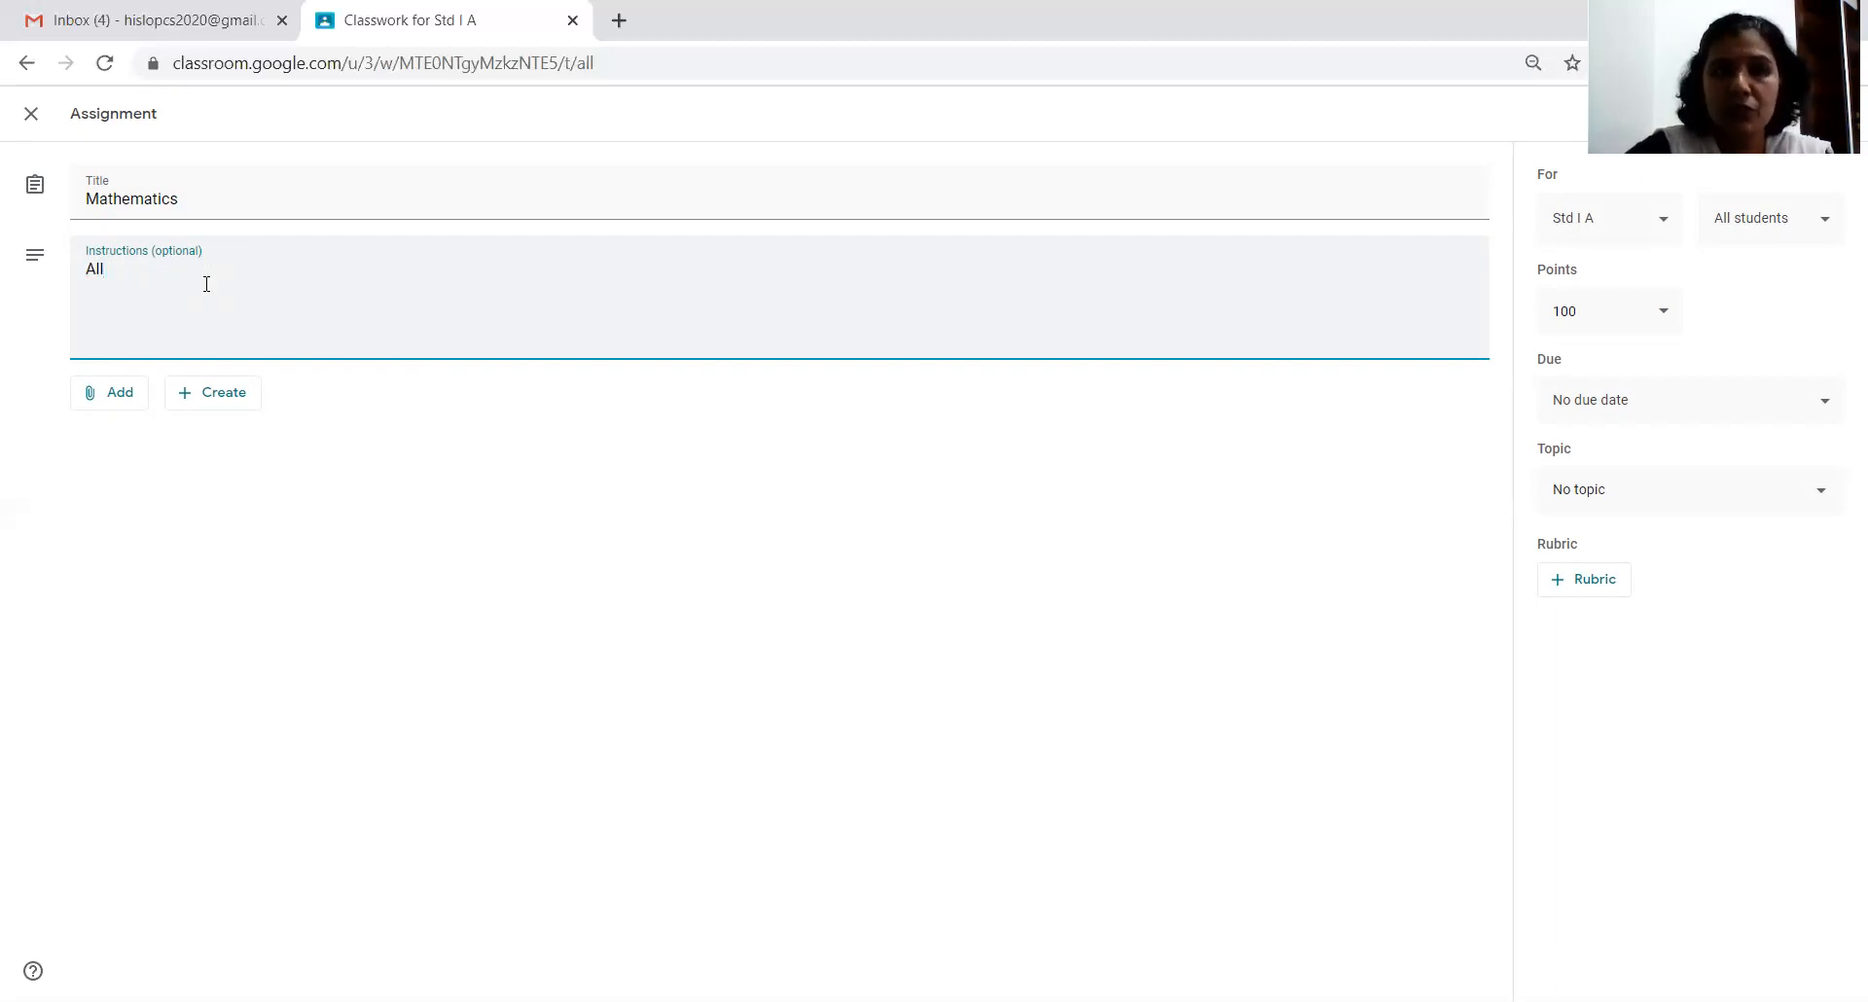
{"action": "type", "text": "St"}
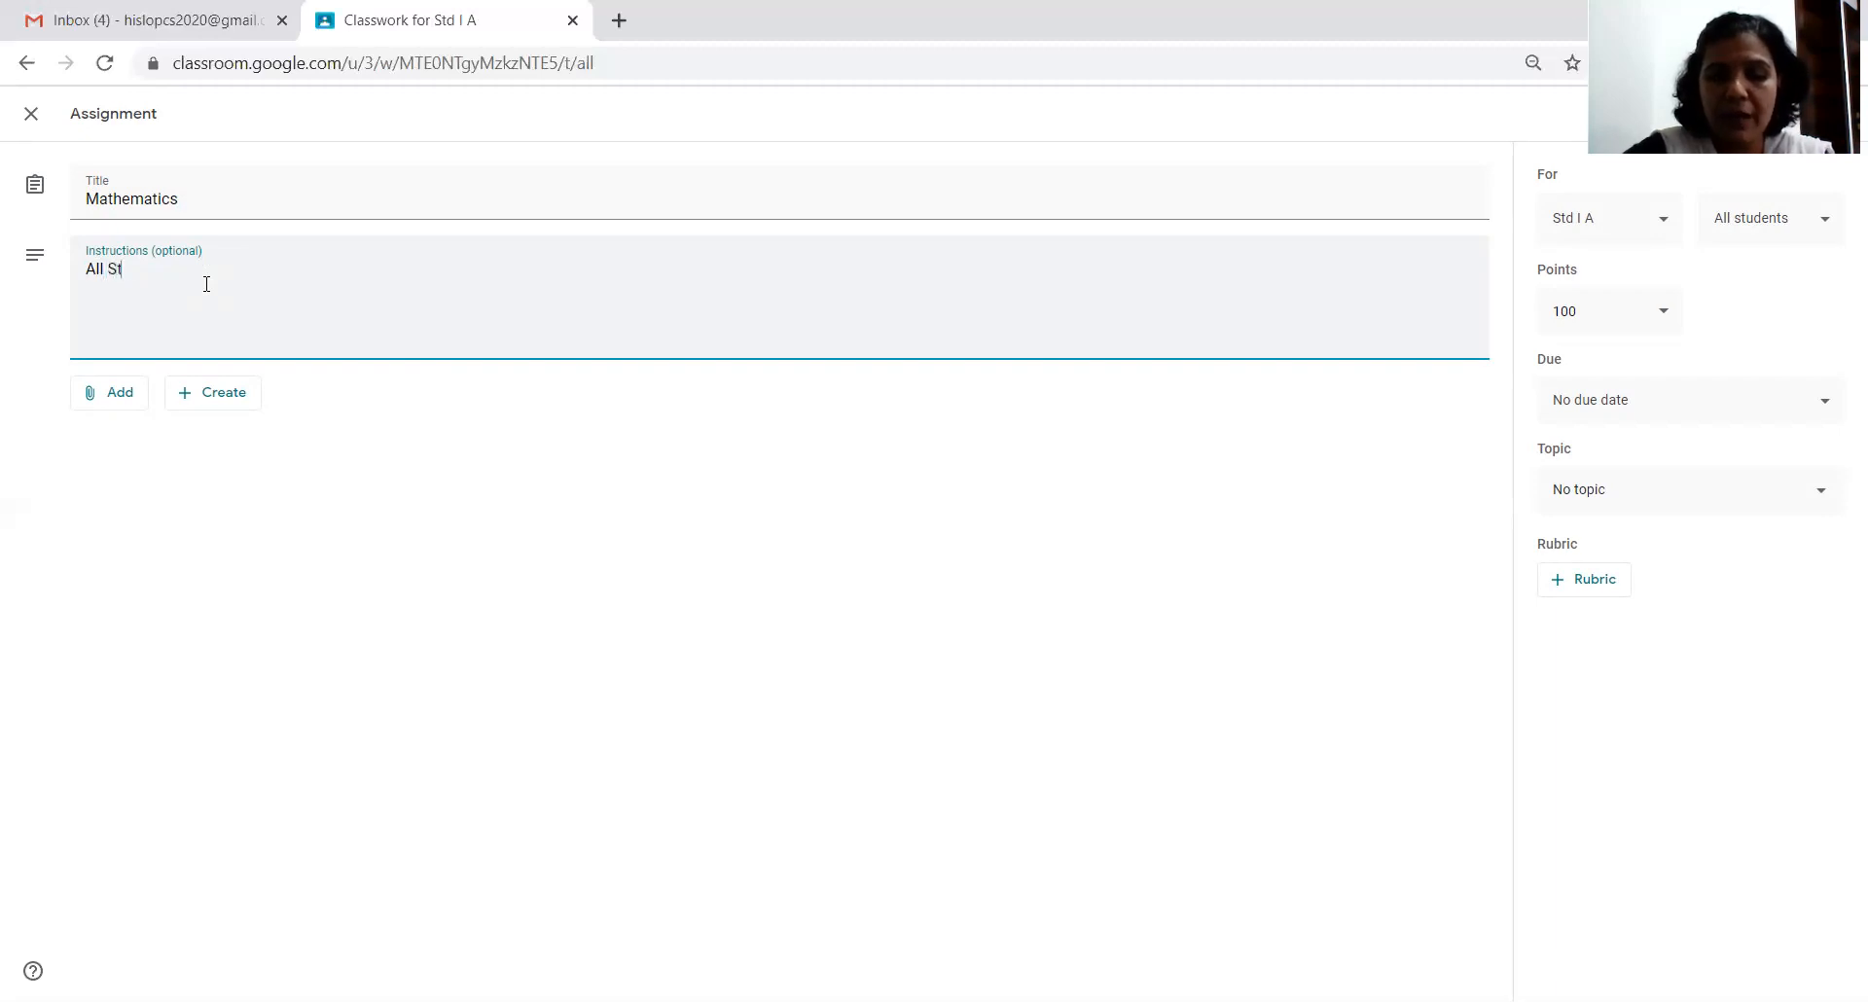
{"action": "type", "text": "udents shou"}
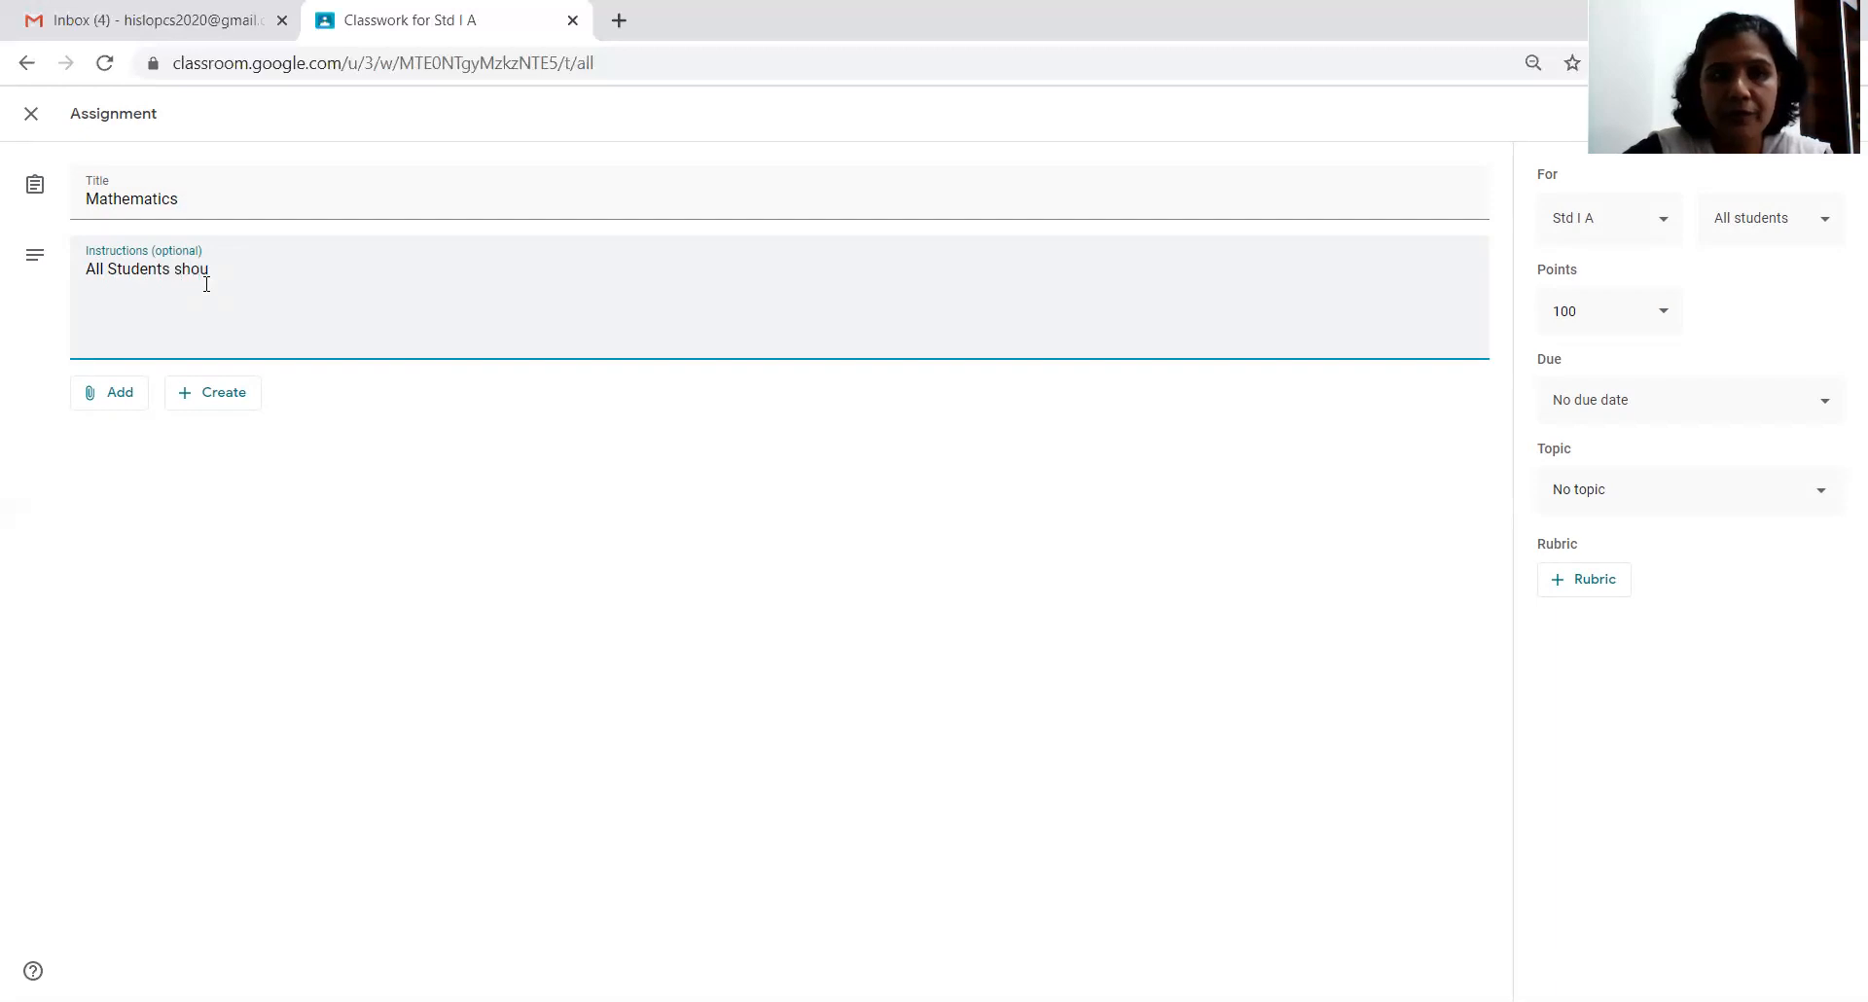
{"action": "type", "text": "ls"}
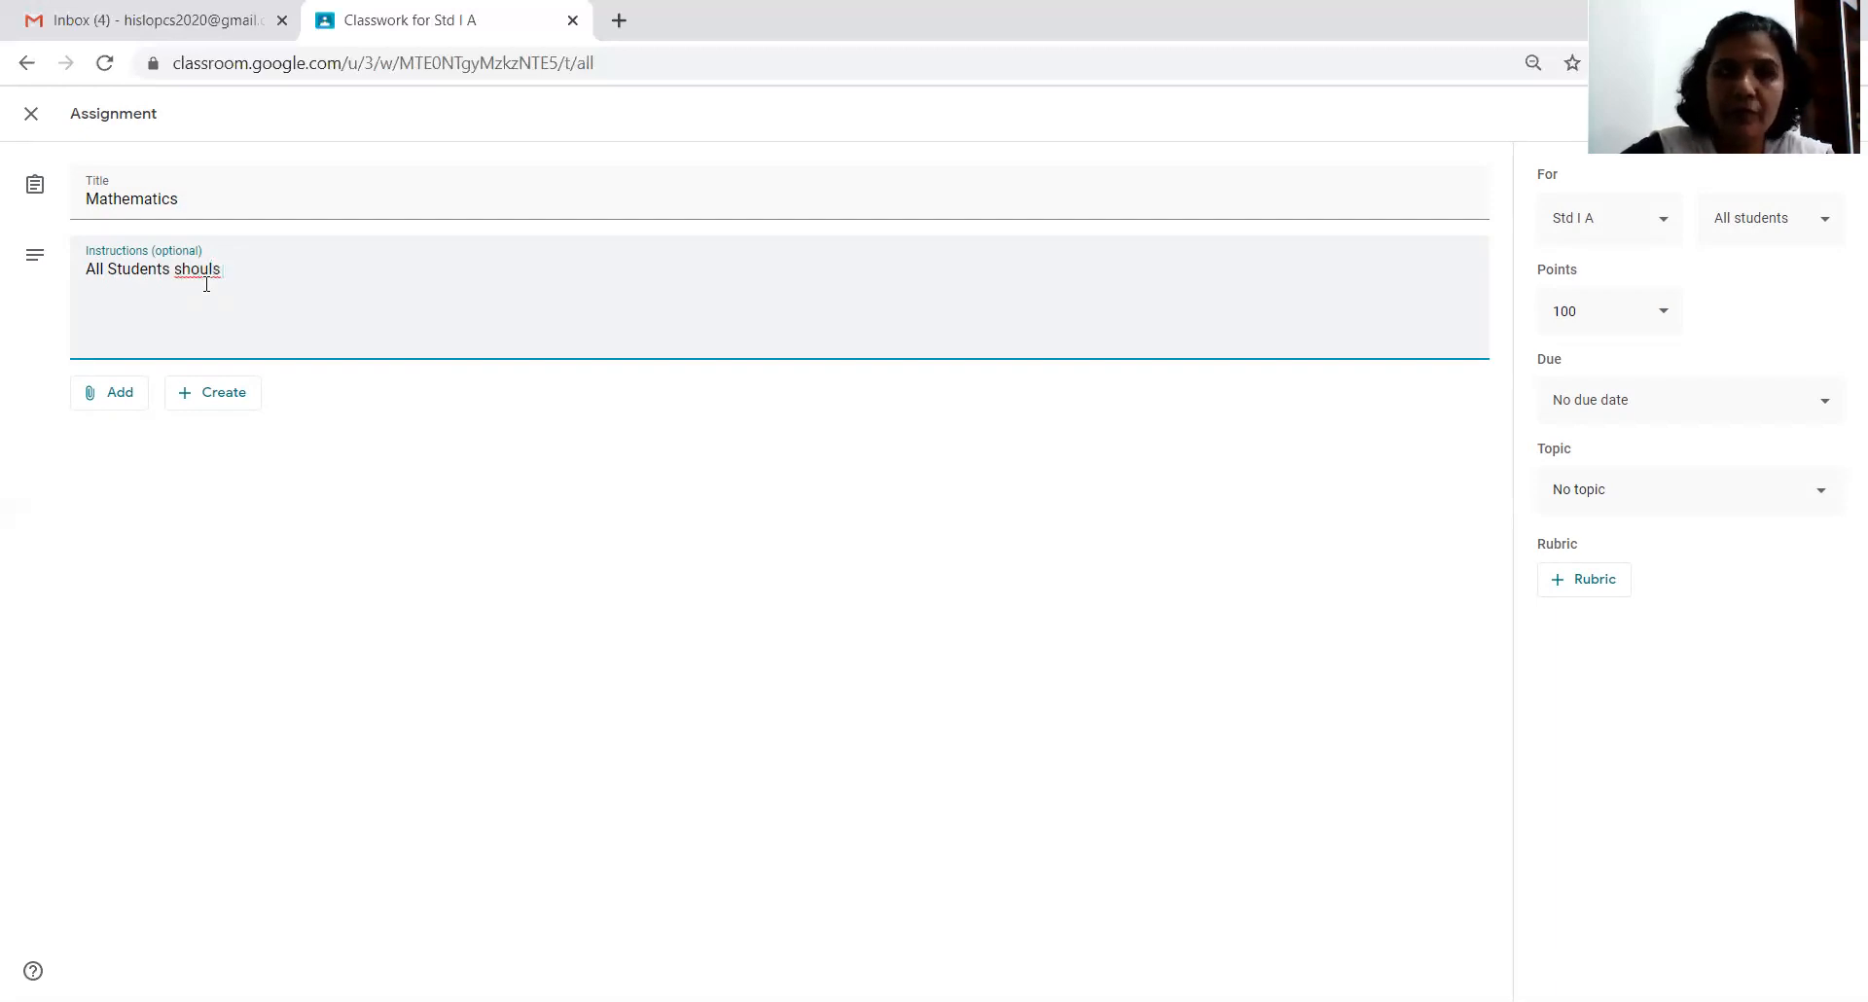
{"action": "key", "text": "BackSpace"}
{"action": "type", "text": "d submi"}
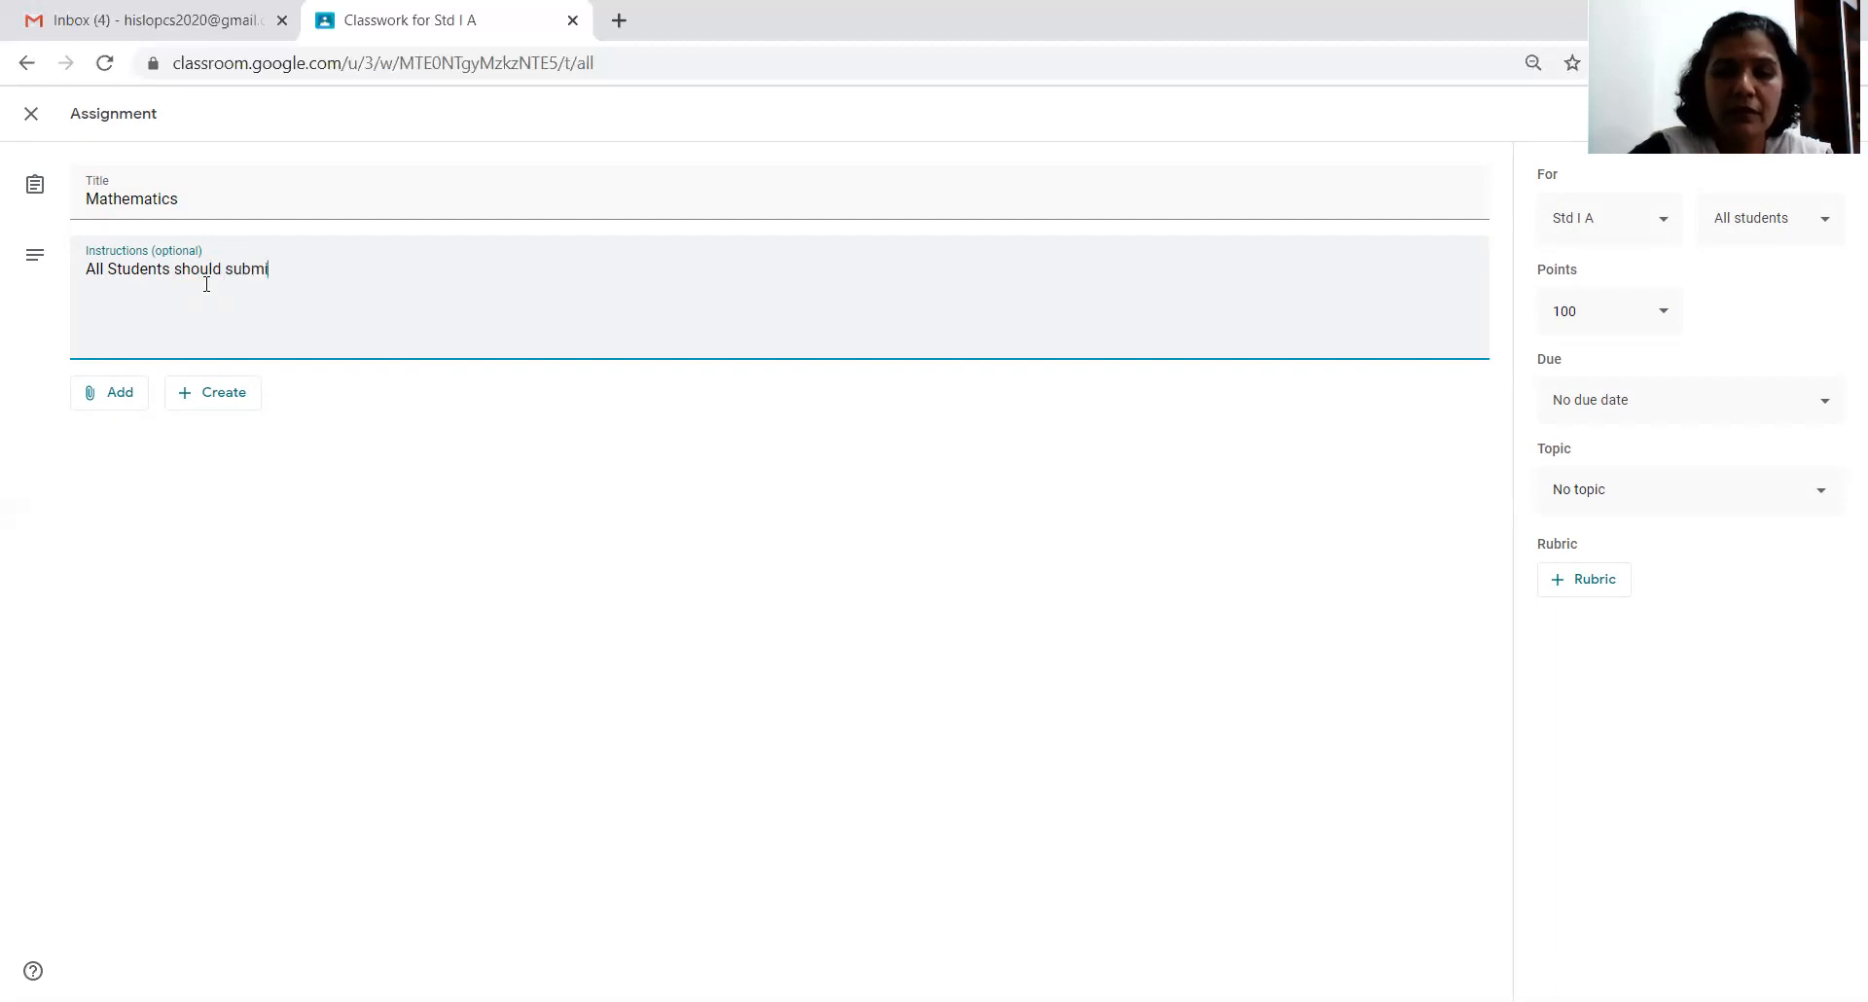
{"action": "type", "text": "t "}
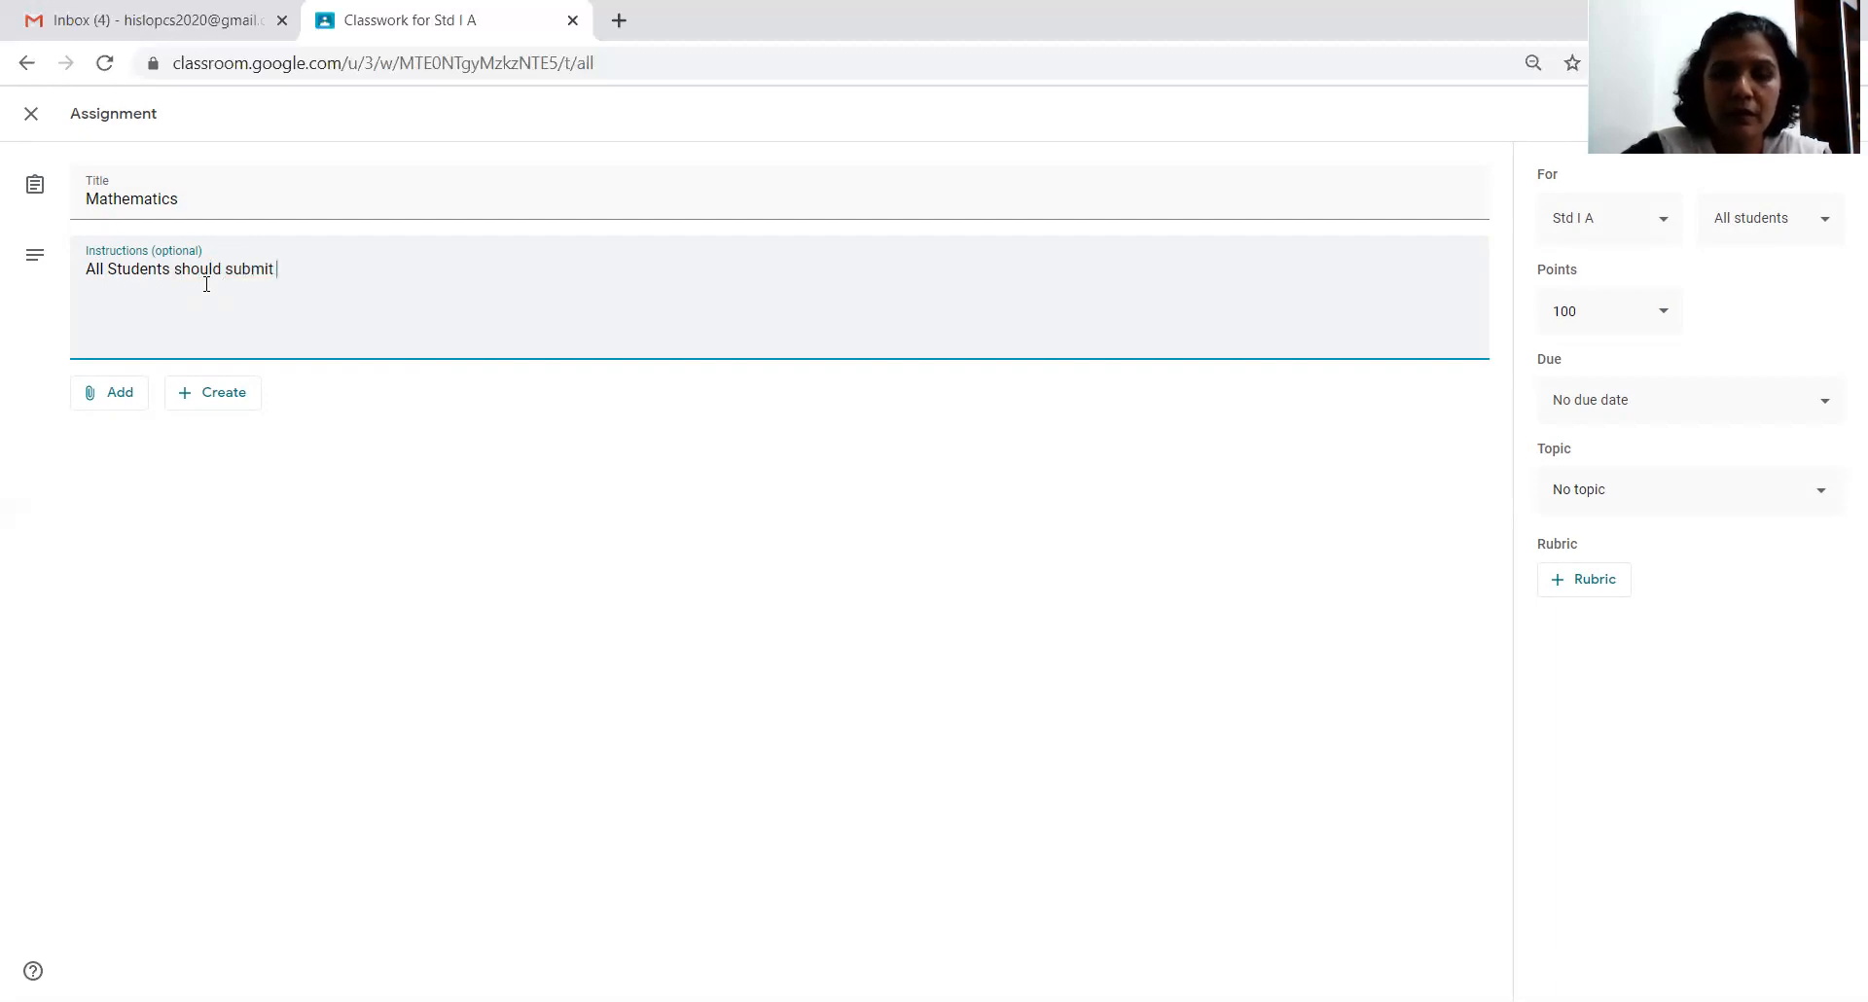
{"action": "type", "text": "by to"}
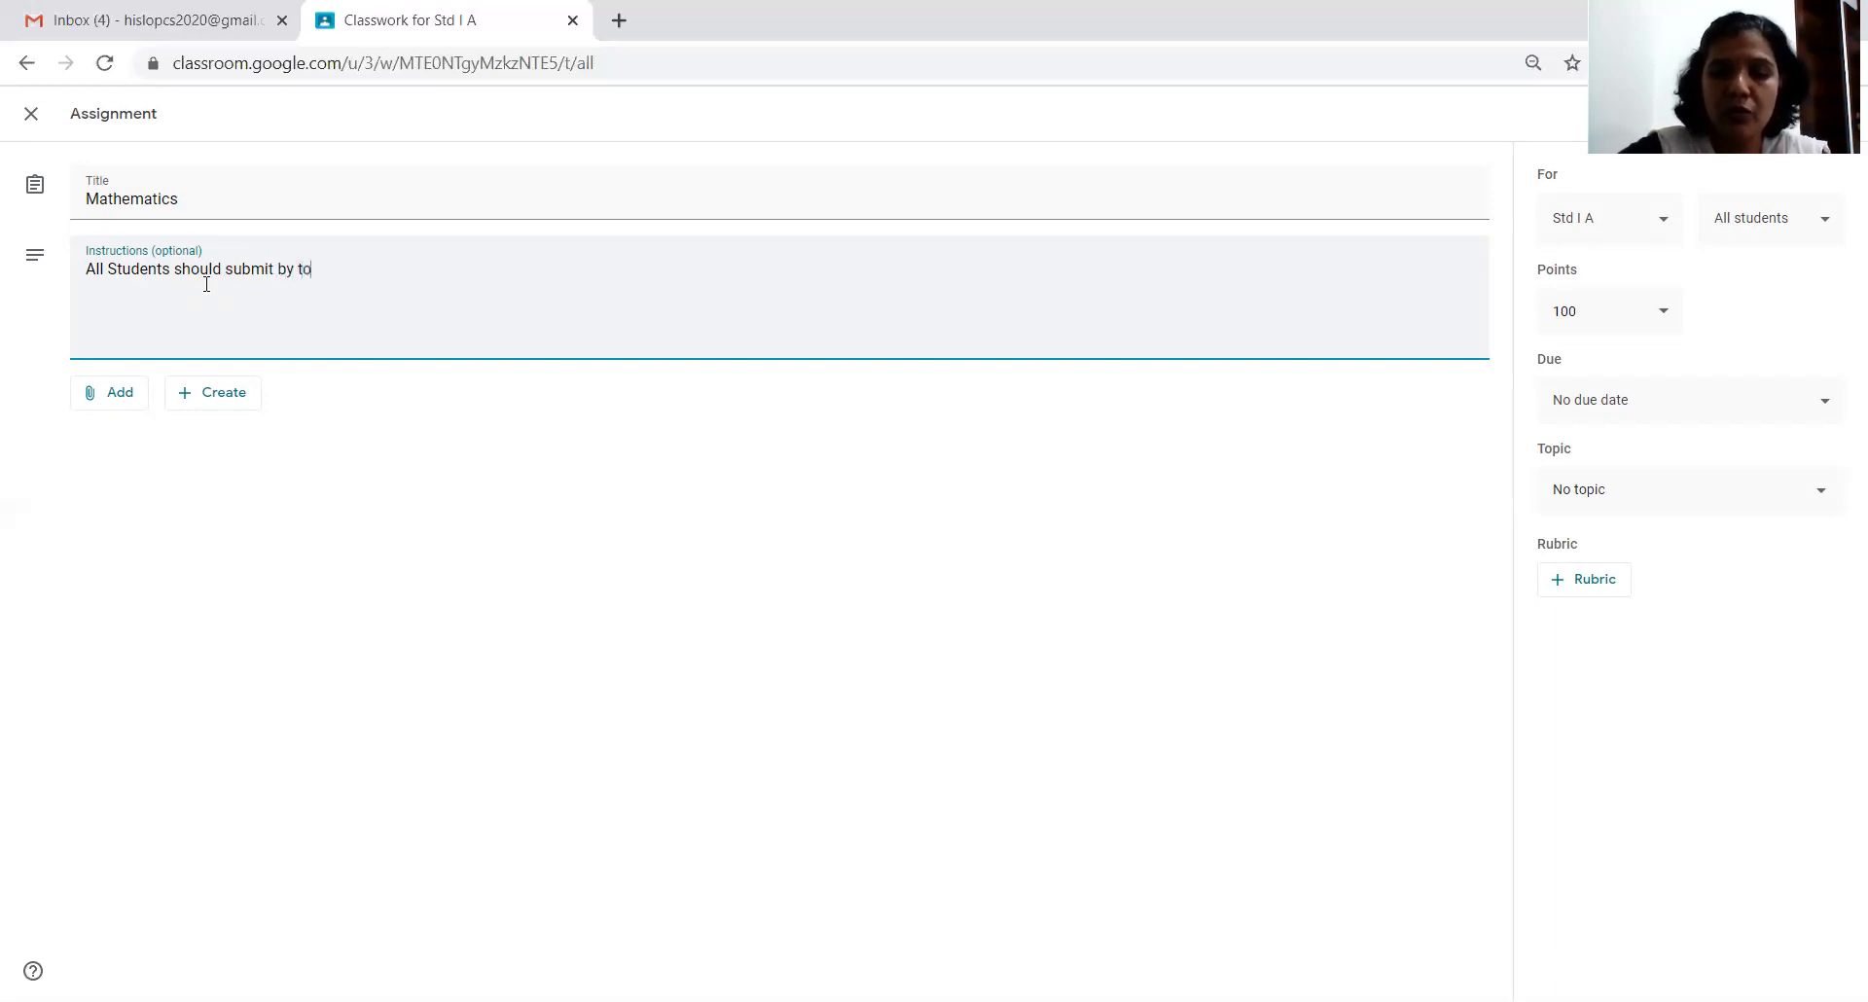
{"action": "type", "text": "mmoro"}
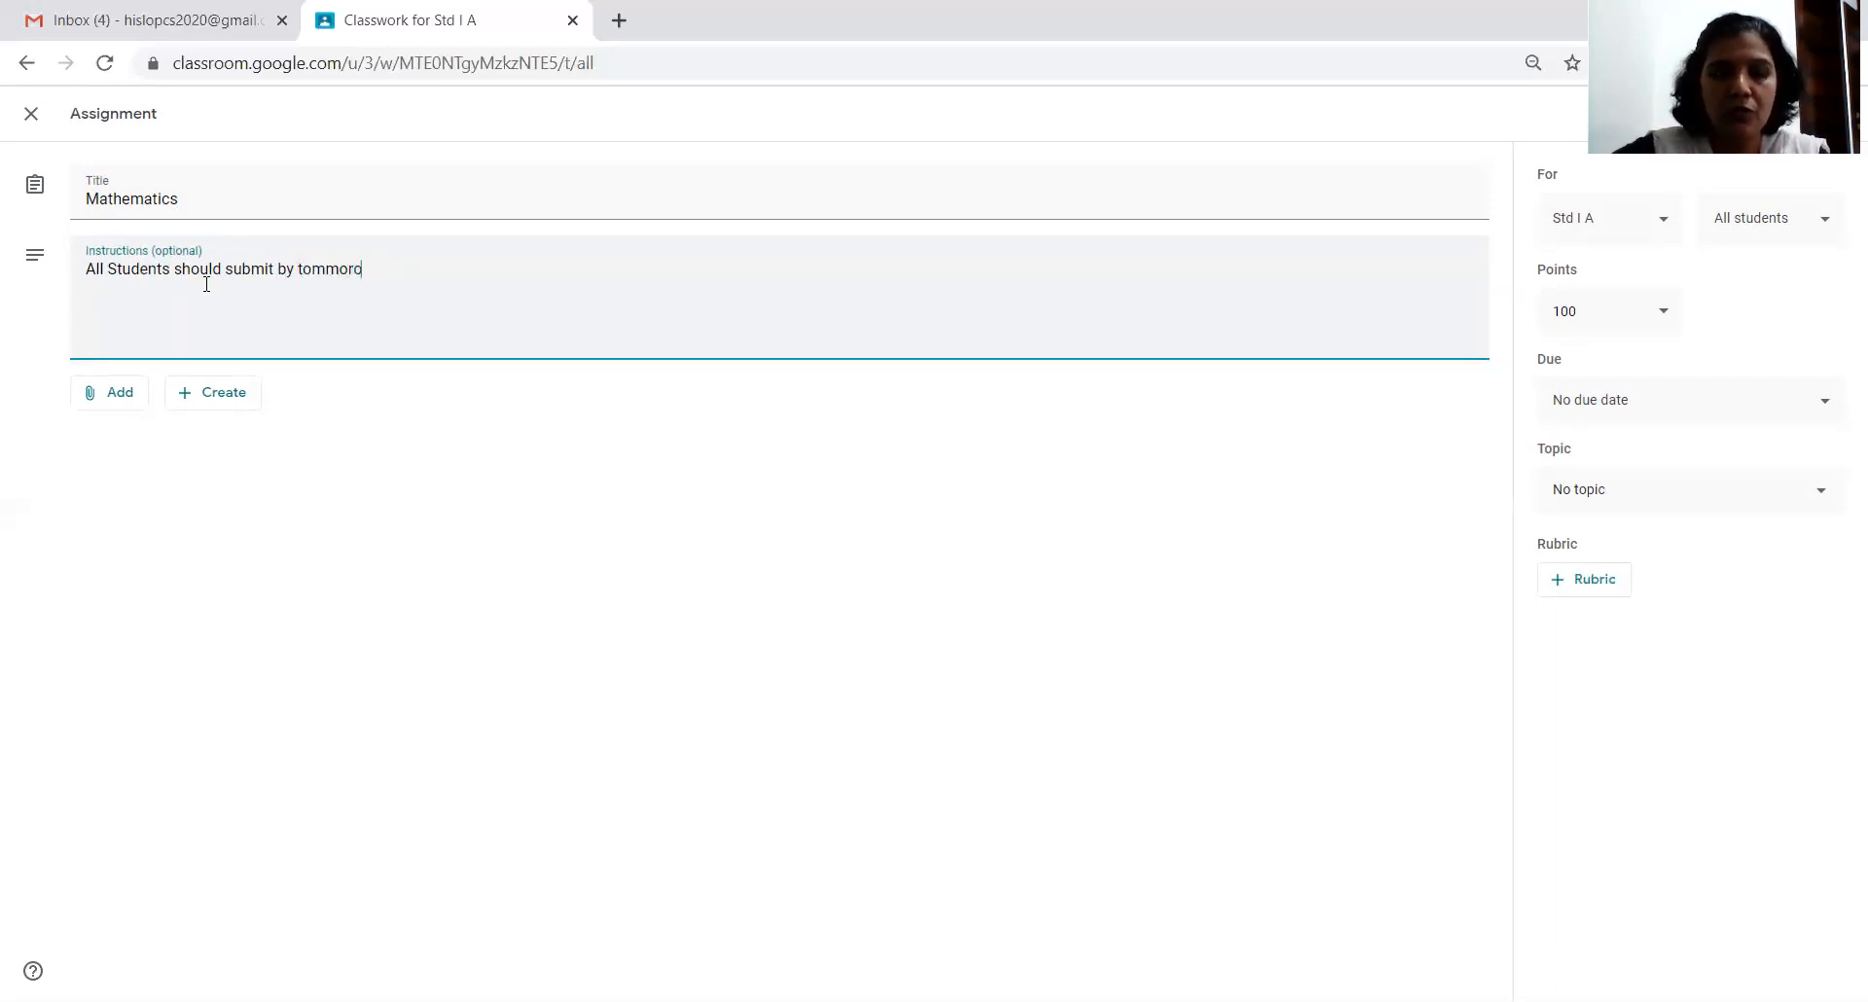
{"action": "type", "text": "w"}
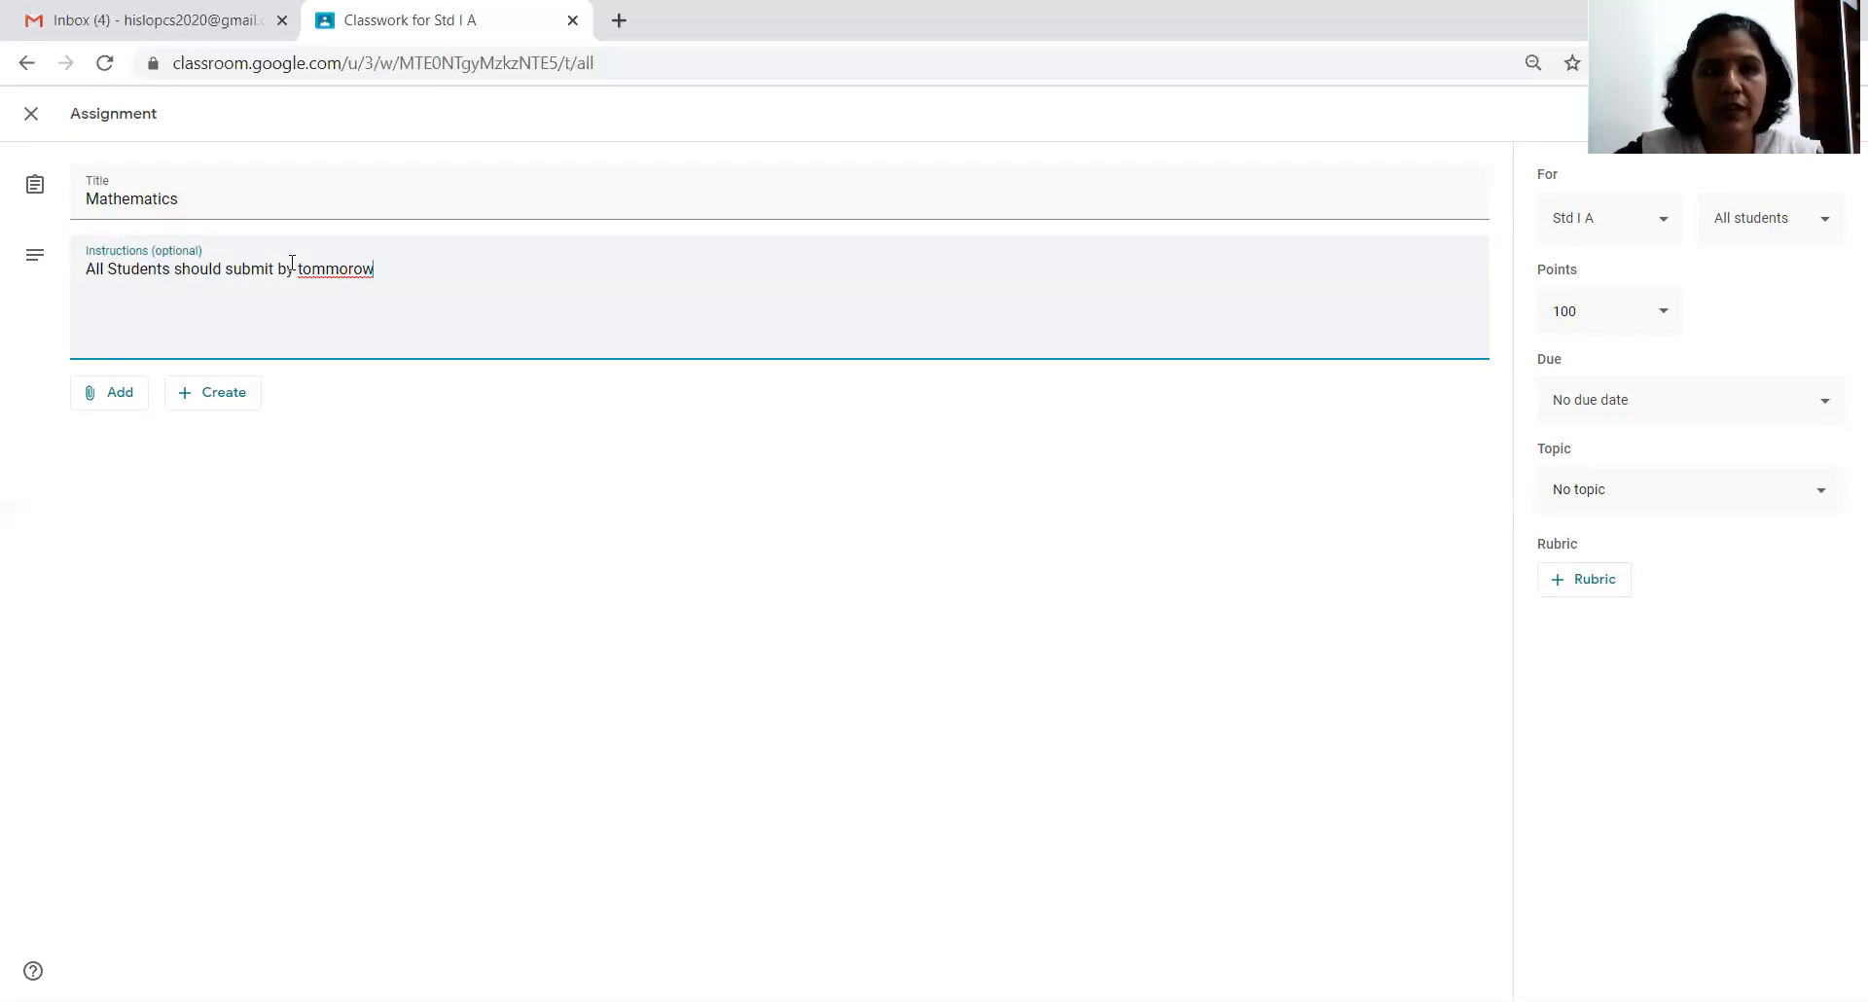
- Correct the misspelled last word of the instructions to "tomorrow" and insert "the assignment" after "submit"
{"action": "right_click", "coordinate": [367, 295]}
{"action": "left_click", "coordinate": [369, 290]}
{"action": "left_click", "coordinate": [274, 270]}
{"action": "type", "text": "the assis"}
{"action": "key", "text": "BackSpace"}
{"action": "type", "text": "gnment"}
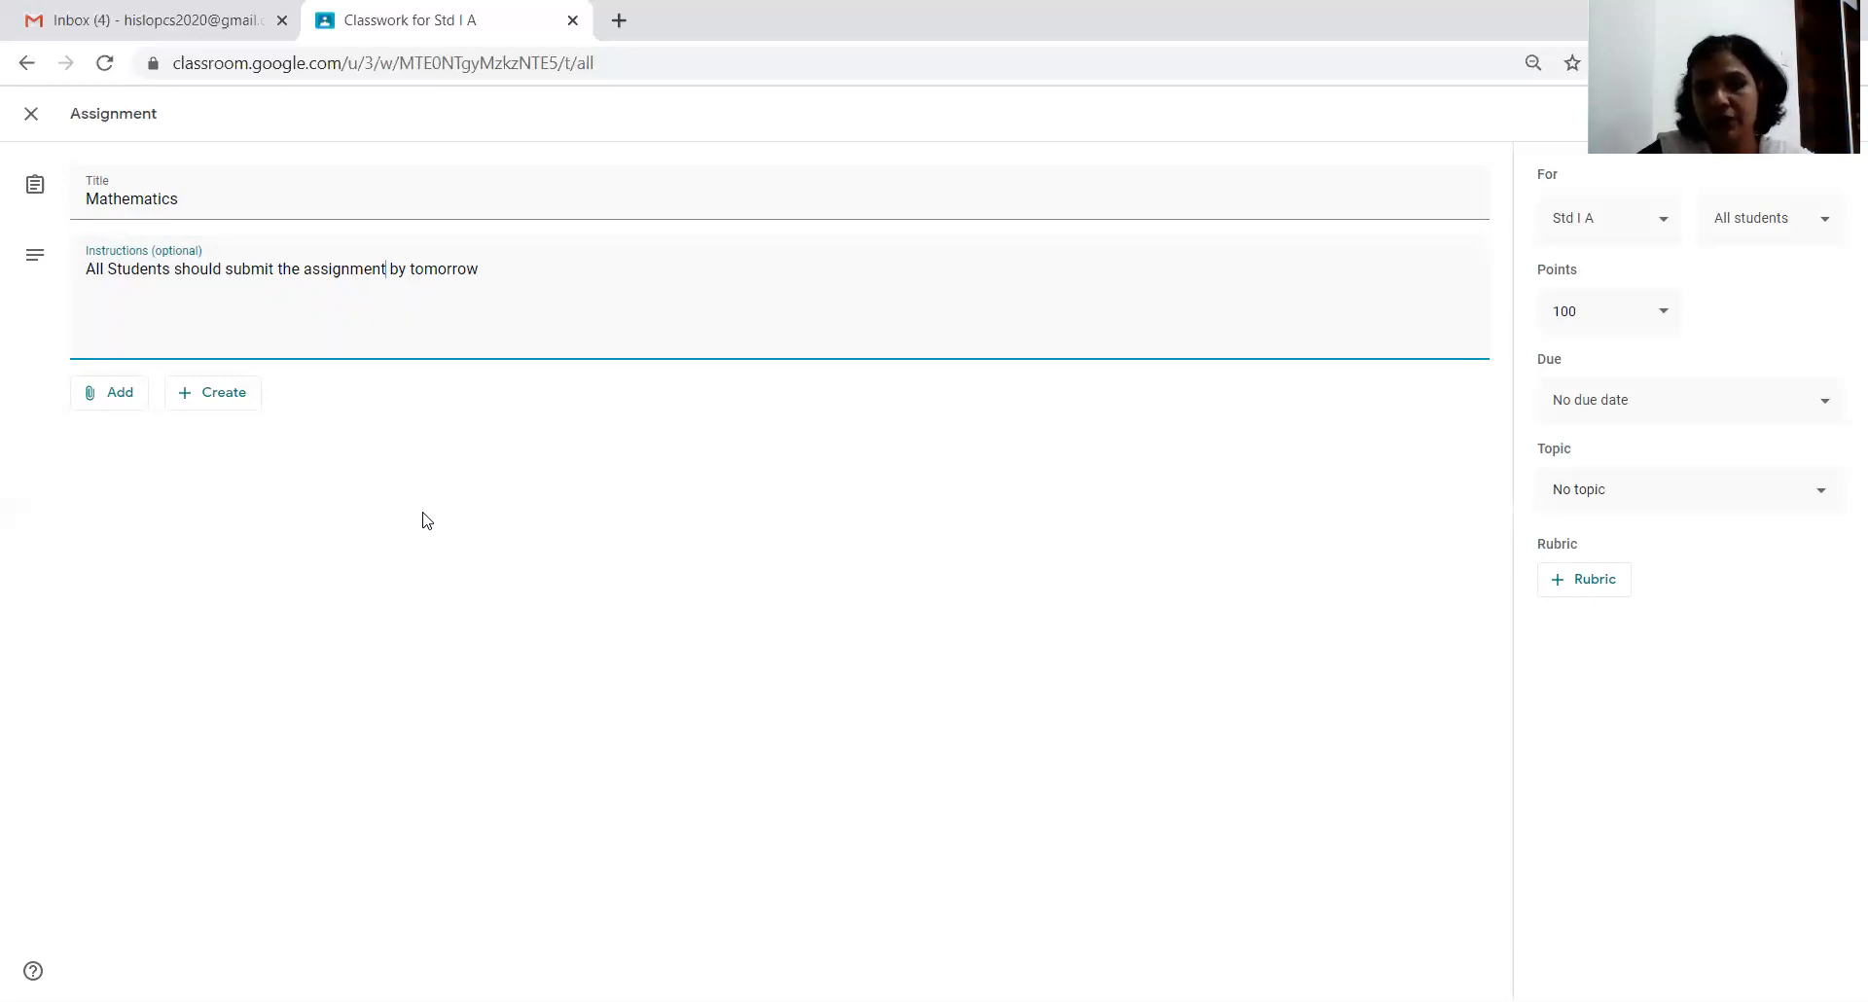
- Start attaching a file from the device to the assignment and move the file chooser over the upload dialog
{"action": "left_click", "coordinate": [102, 399]}
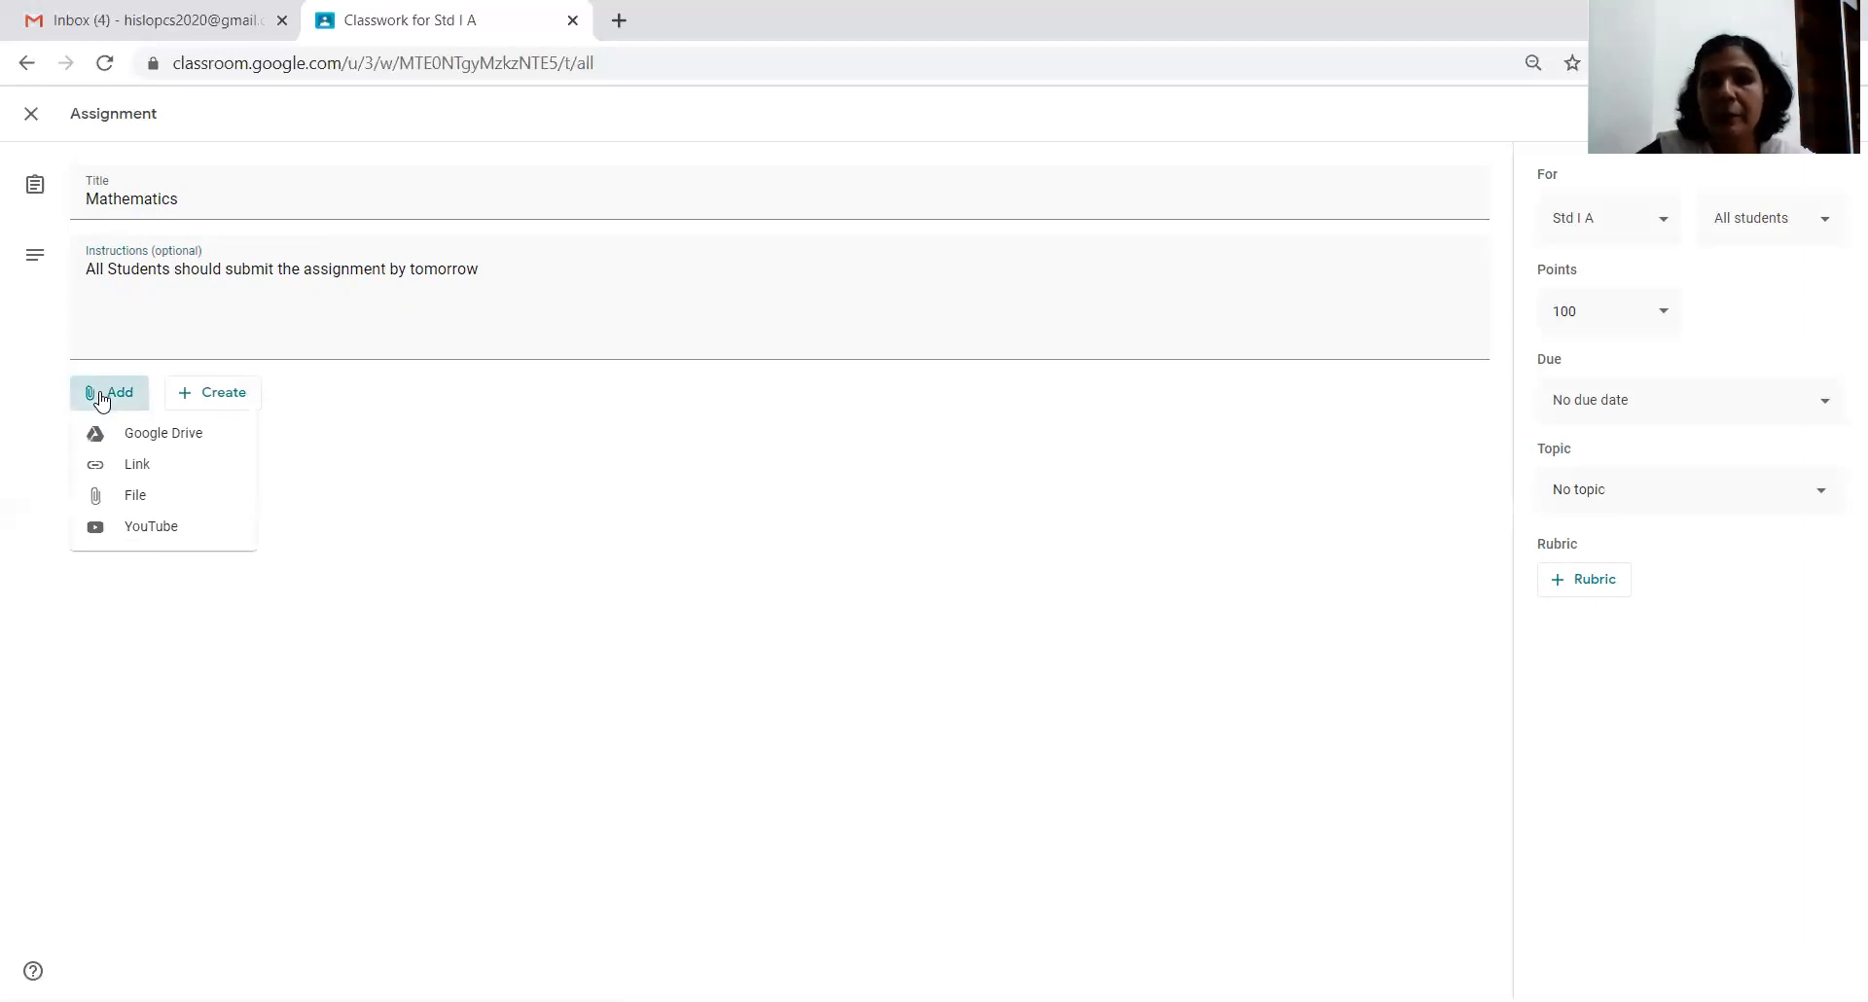
{"action": "left_click", "coordinate": [119, 496]}
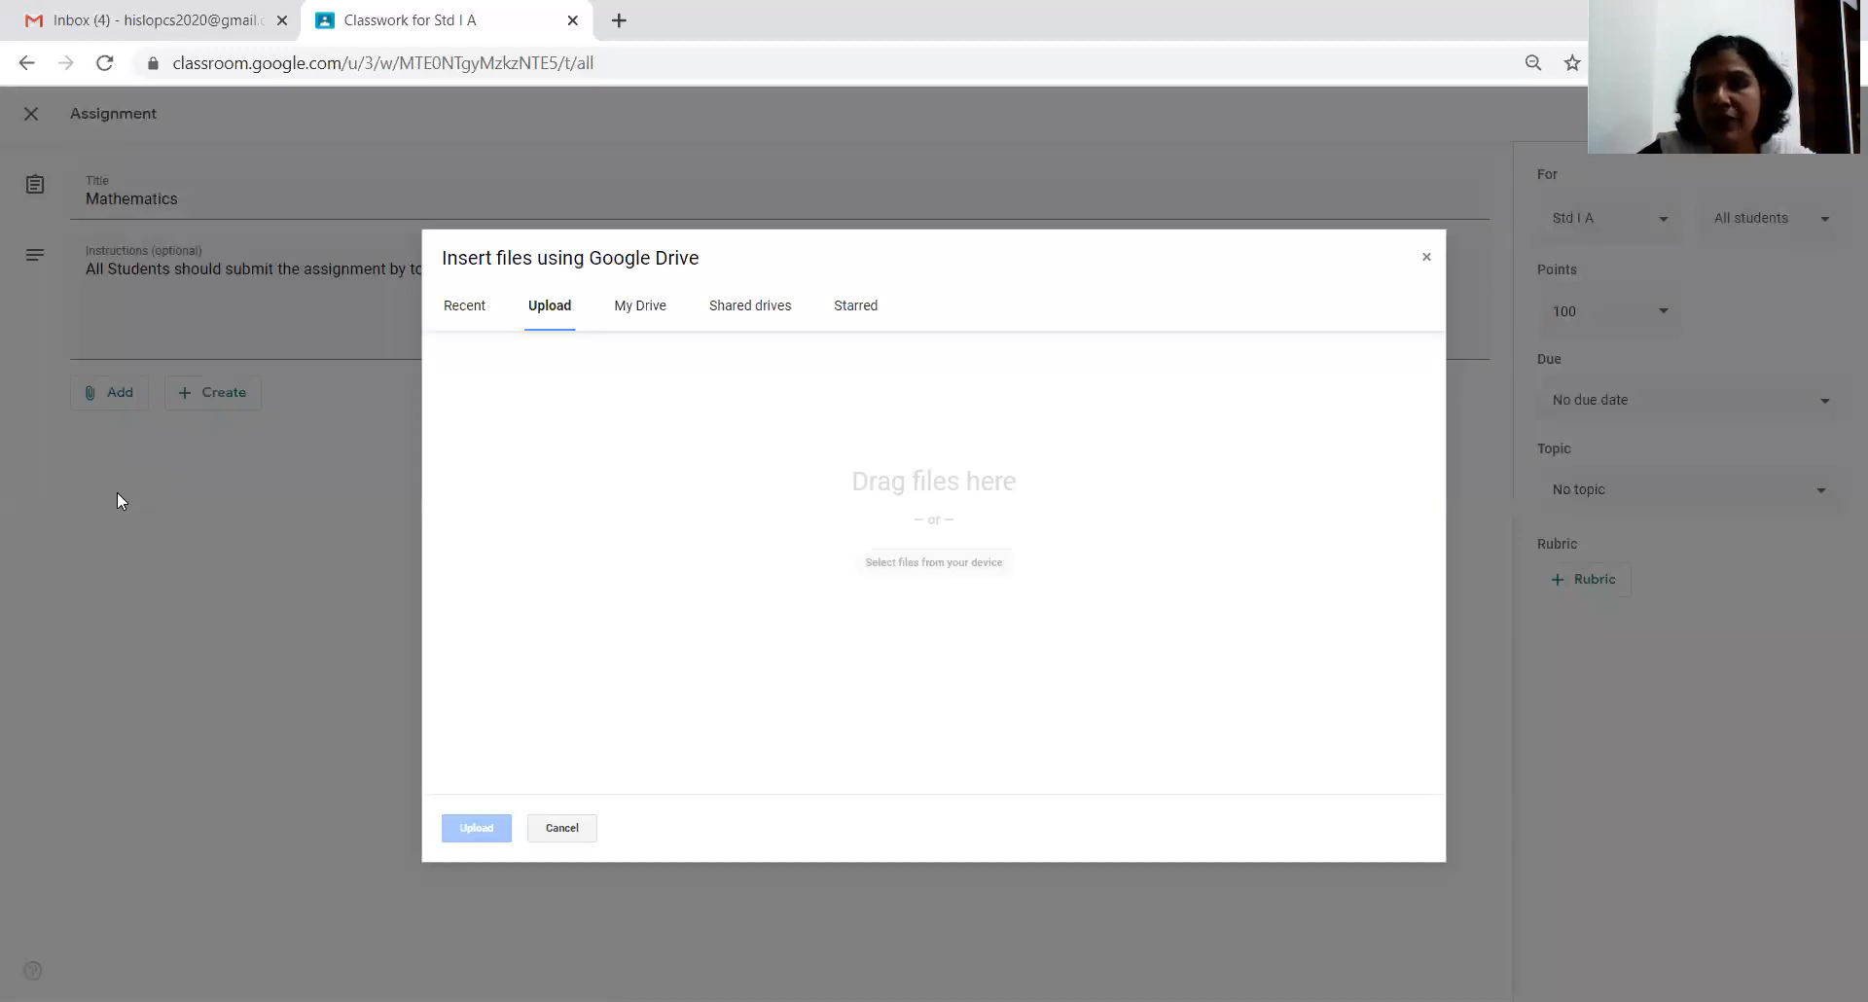
{"action": "left_click", "coordinate": [934, 563]}
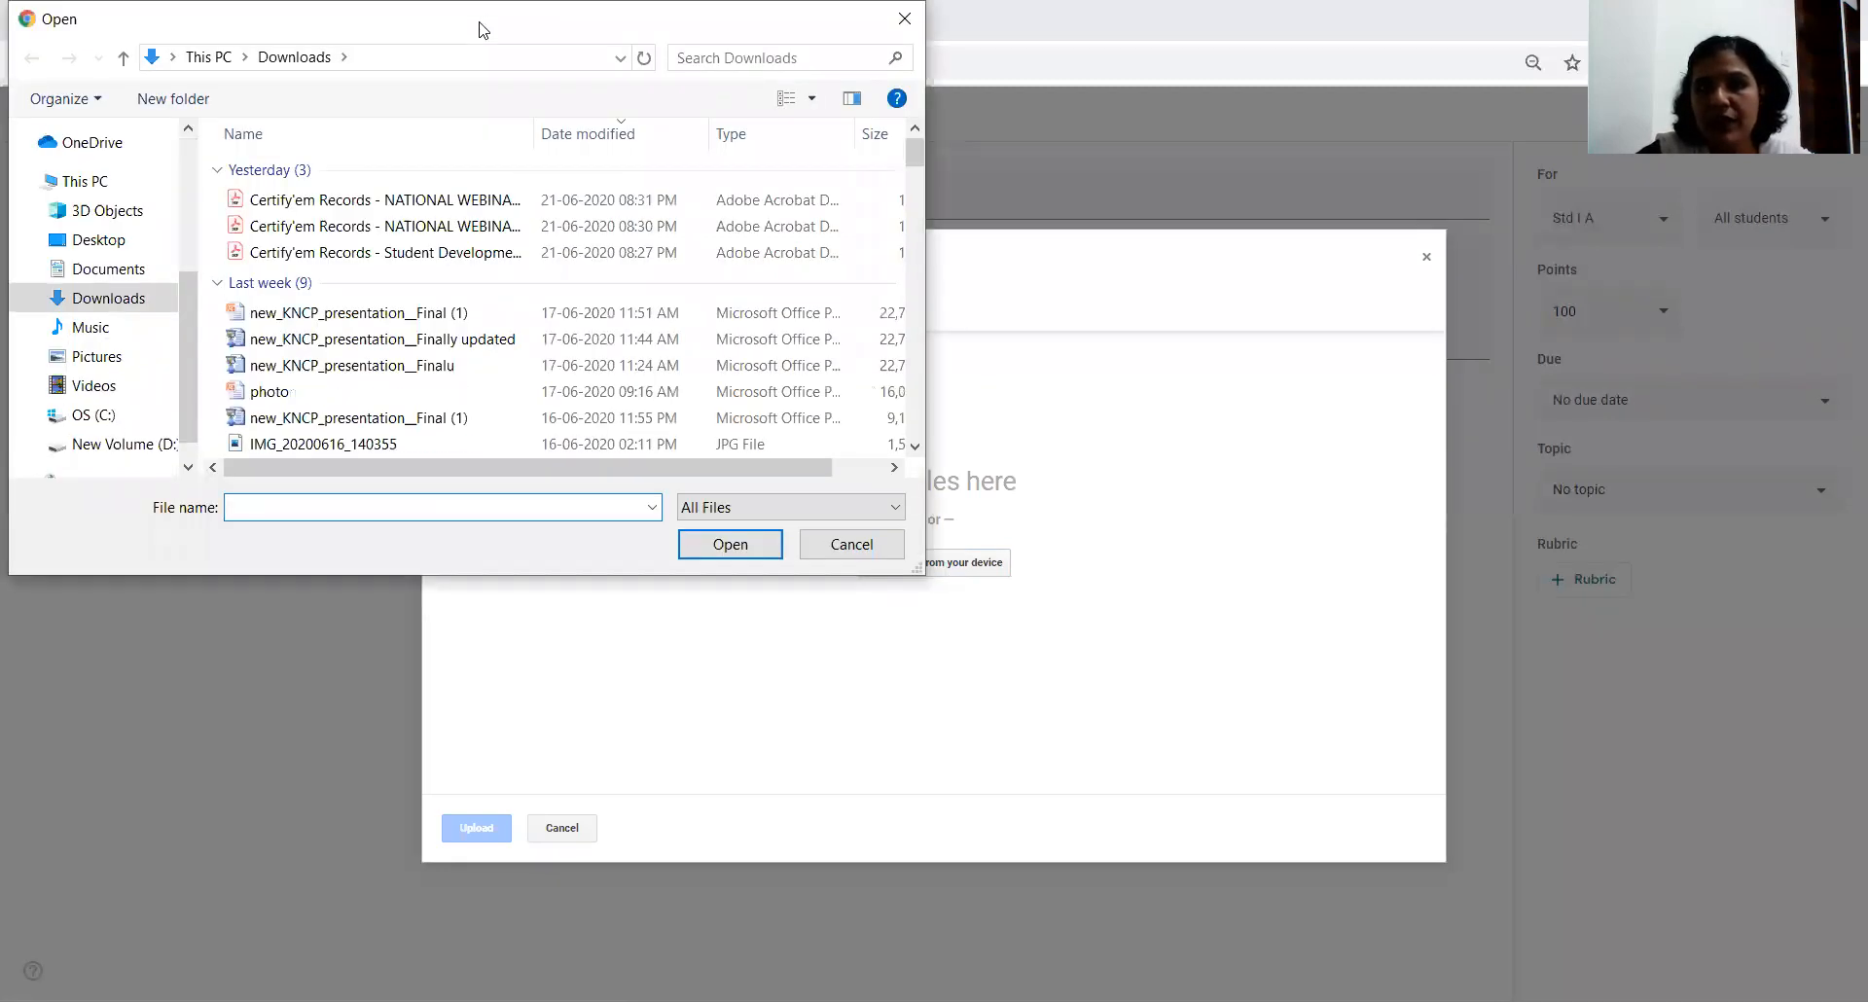
{"action": "left_click_drag", "start_coordinate": [479, 30], "coordinate": [1412, 94]}
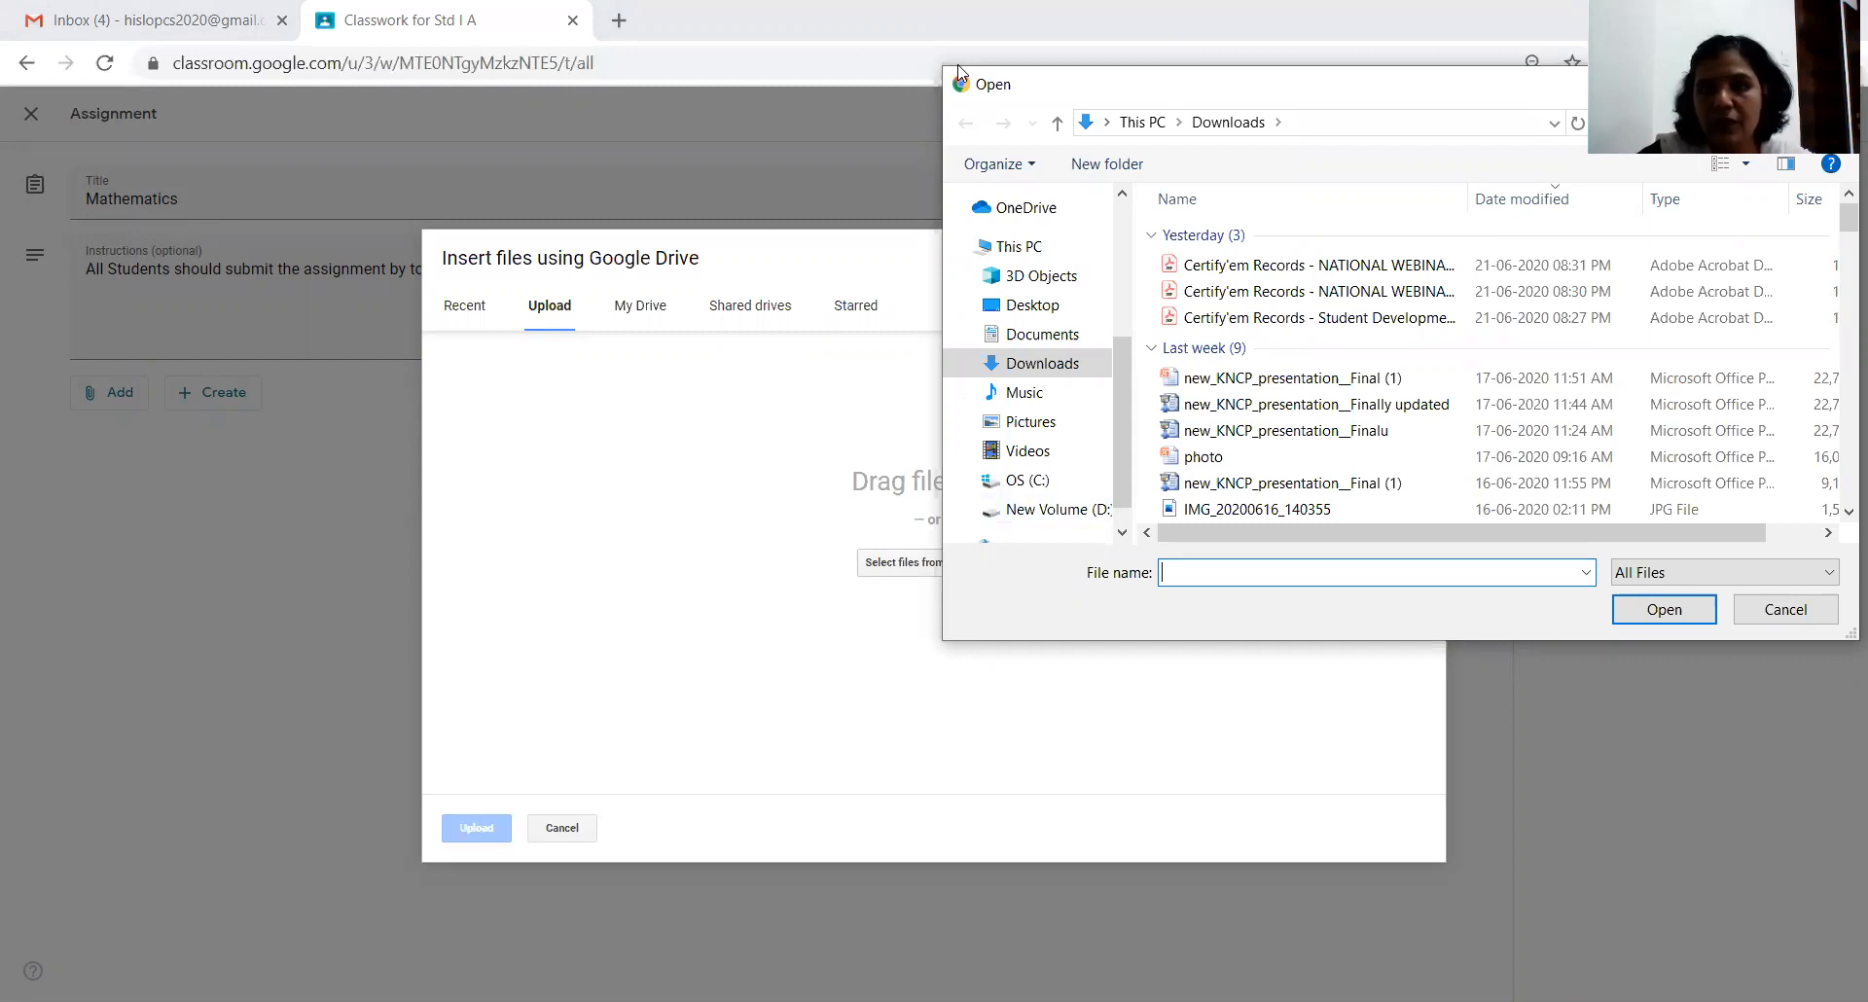
{"action": "left_click_drag", "start_coordinate": [958, 72], "coordinate": [554, 476]}
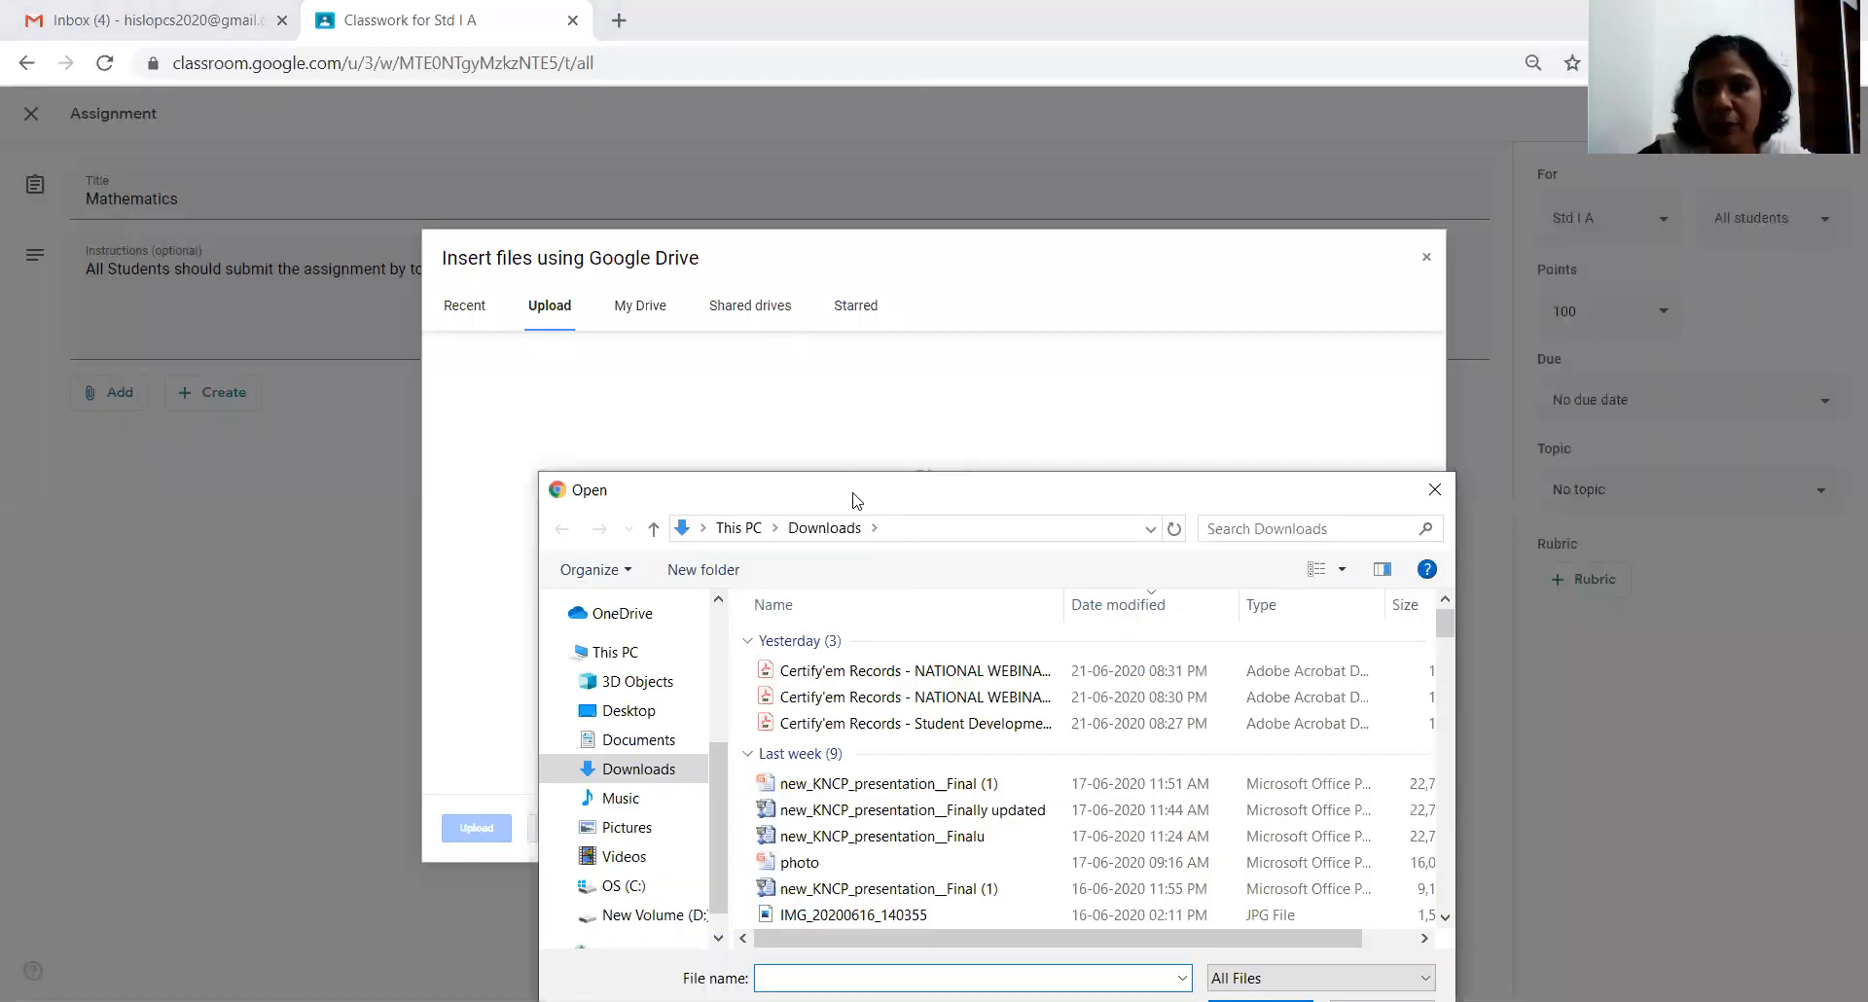
{"action": "left_click_drag", "start_coordinate": [852, 500], "coordinate": [783, 195]}
- Upload the presentation "Skill of introducing a lesson" from Downloads as the assignment's attachment and dismiss the sharing settings notice
{"action": "scroll", "coordinate": [854, 504], "scroll_direction": "down", "scroll_amount": 3}
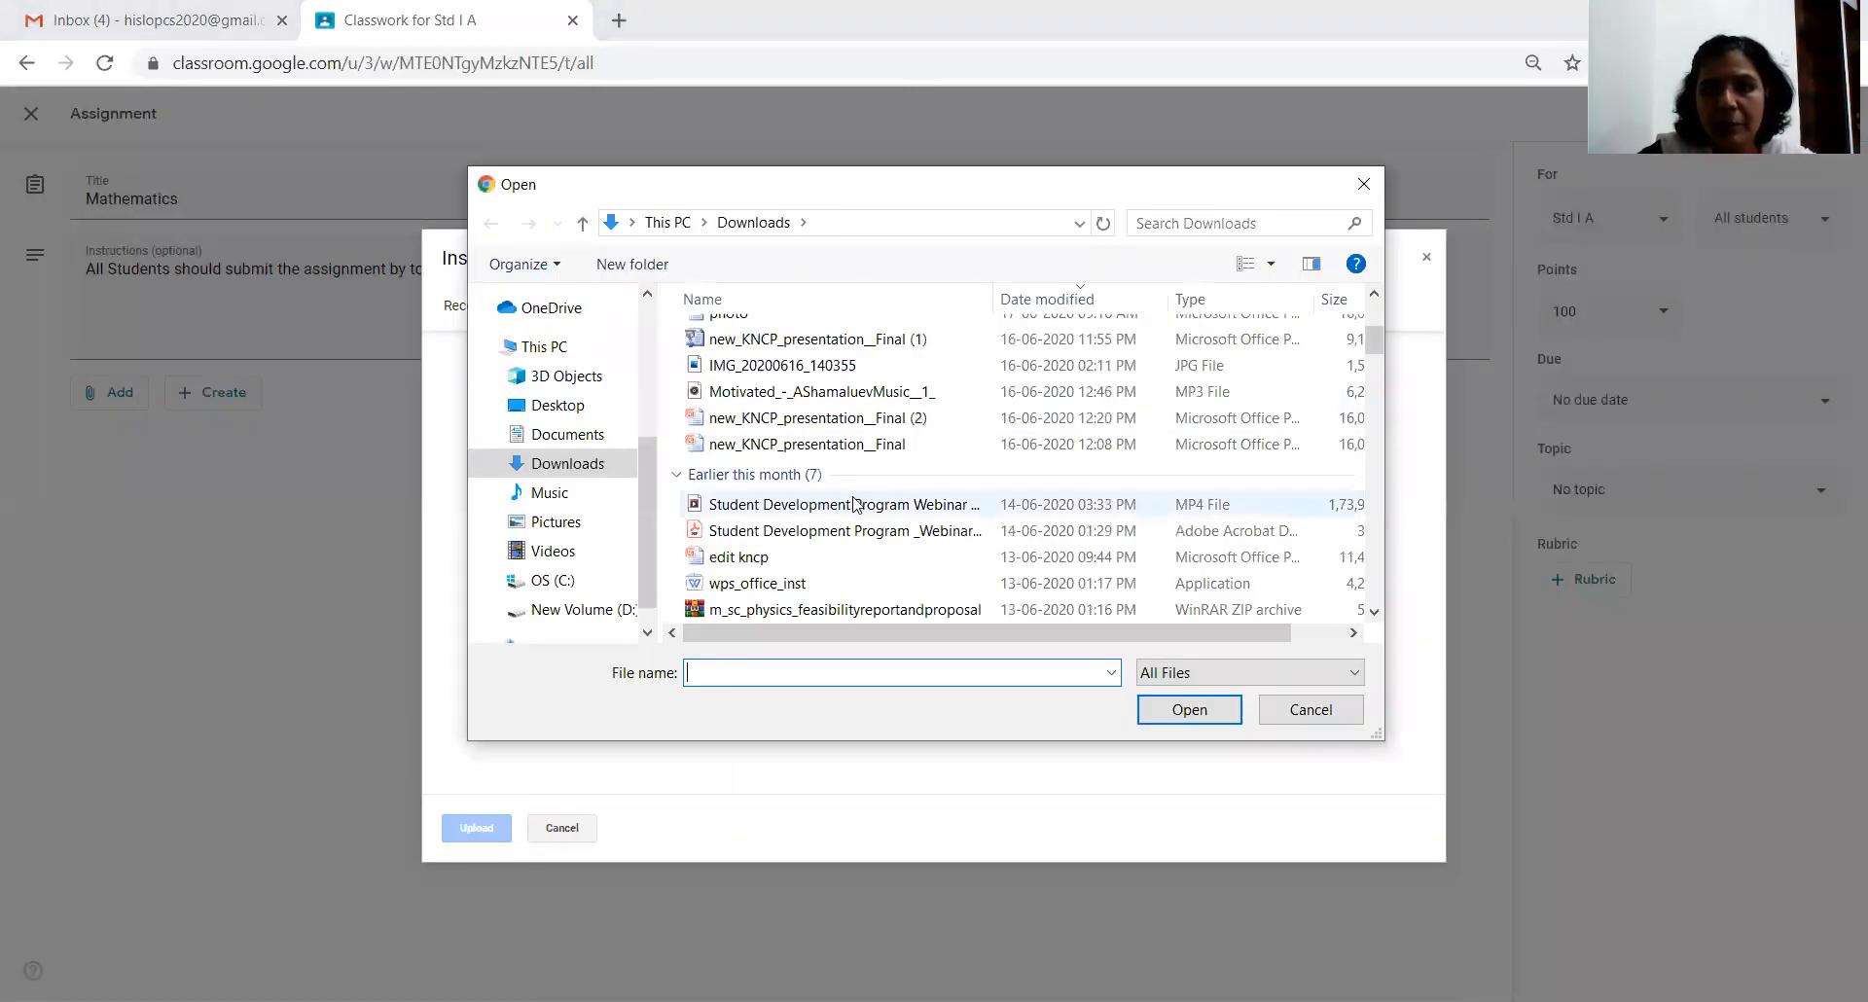
{"action": "scroll", "coordinate": [817, 510], "scroll_direction": "down", "scroll_amount": 3}
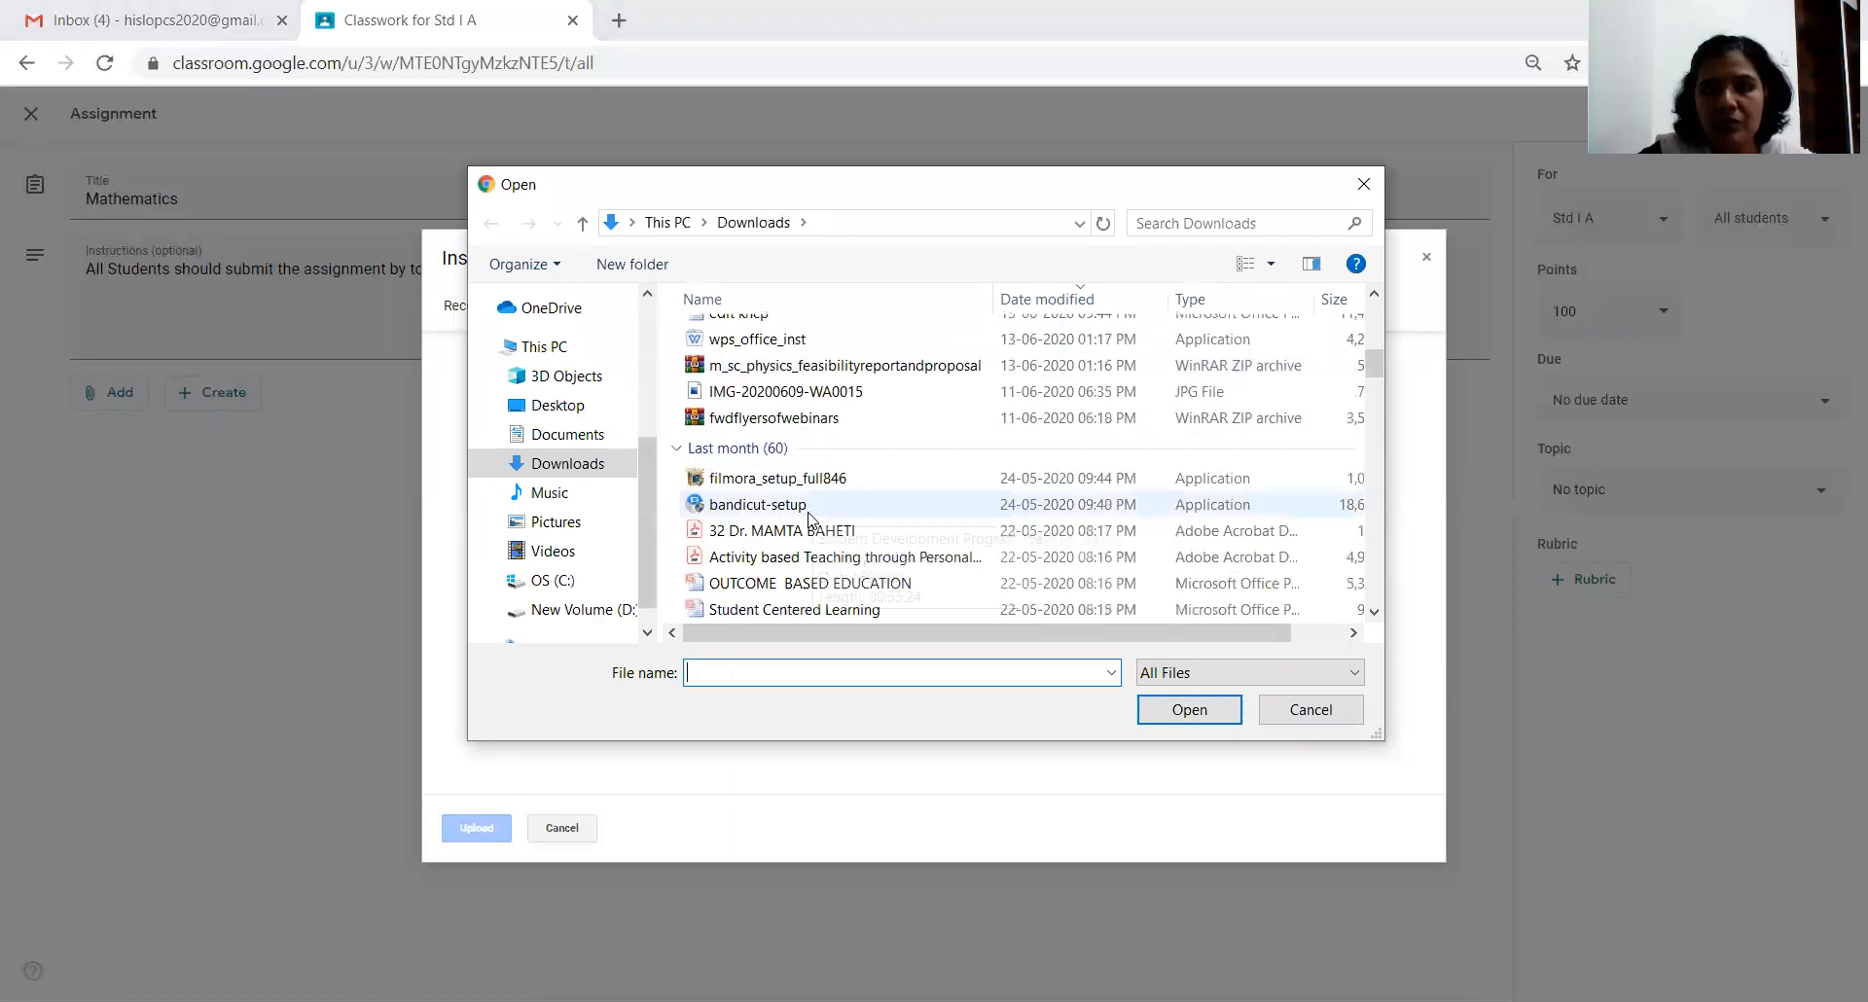
{"action": "scroll", "coordinate": [815, 511], "scroll_direction": "down", "scroll_amount": 2}
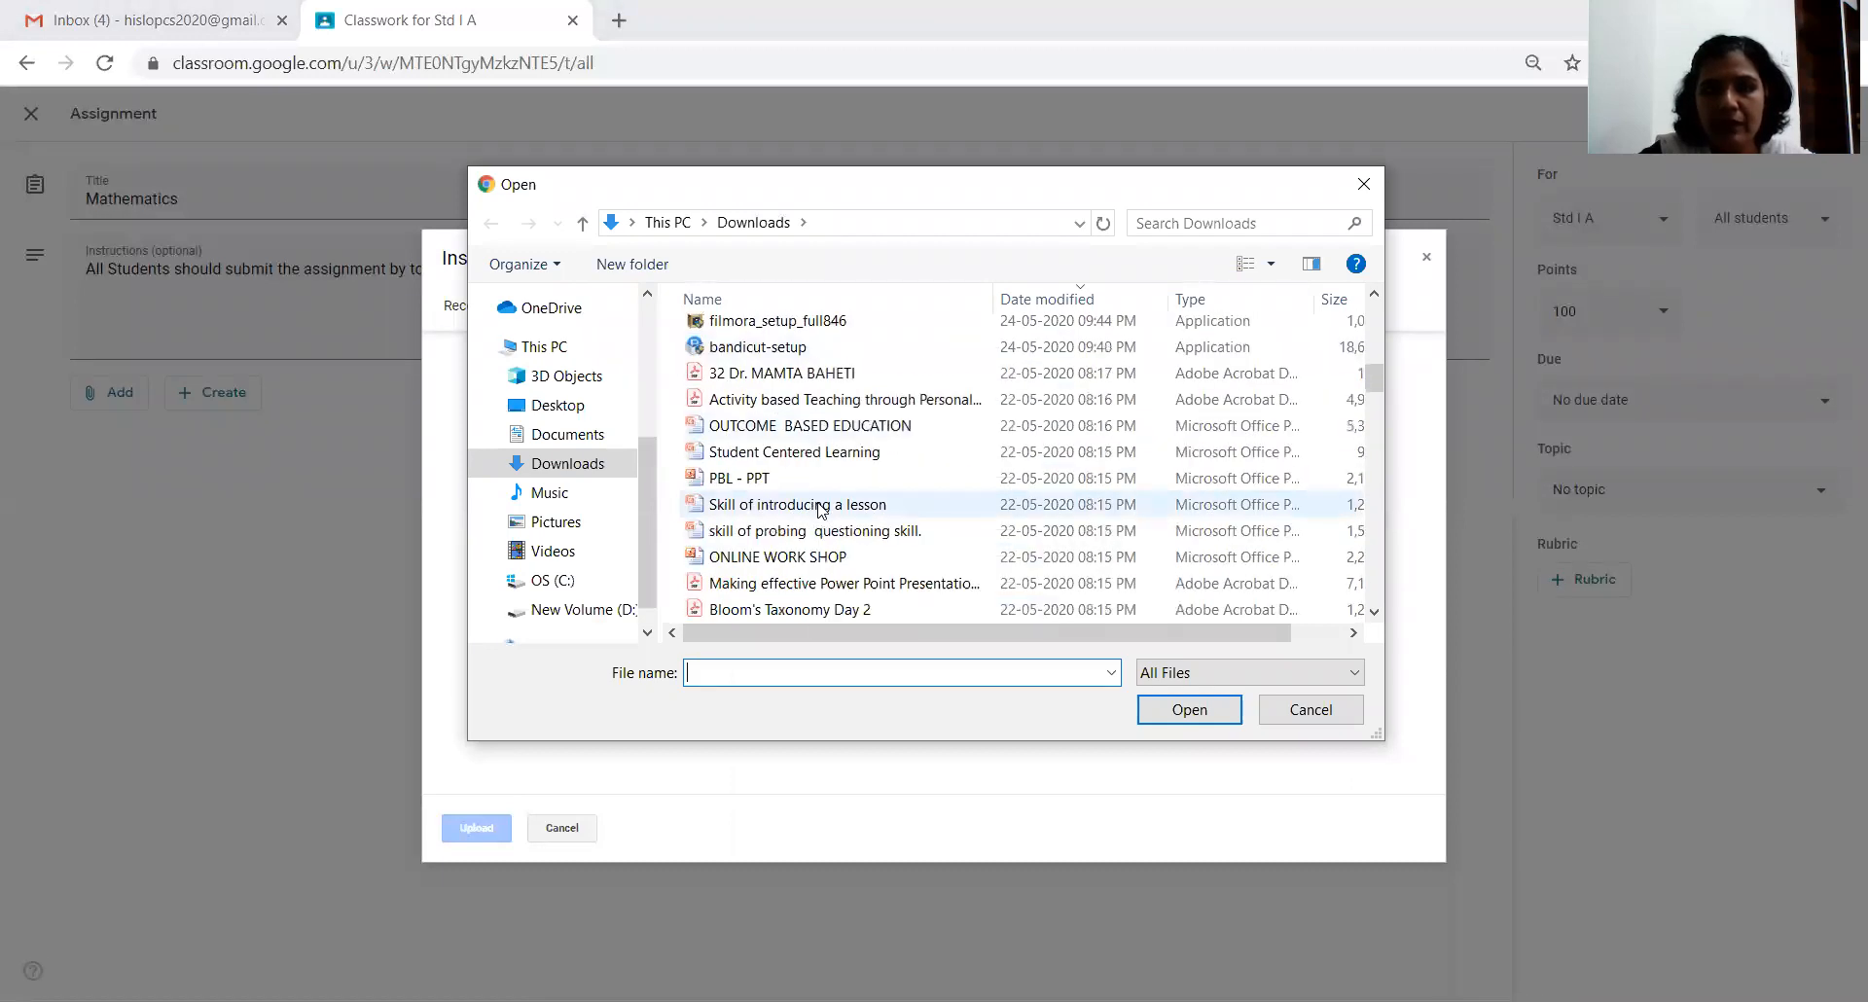
{"action": "left_click", "coordinate": [820, 506]}
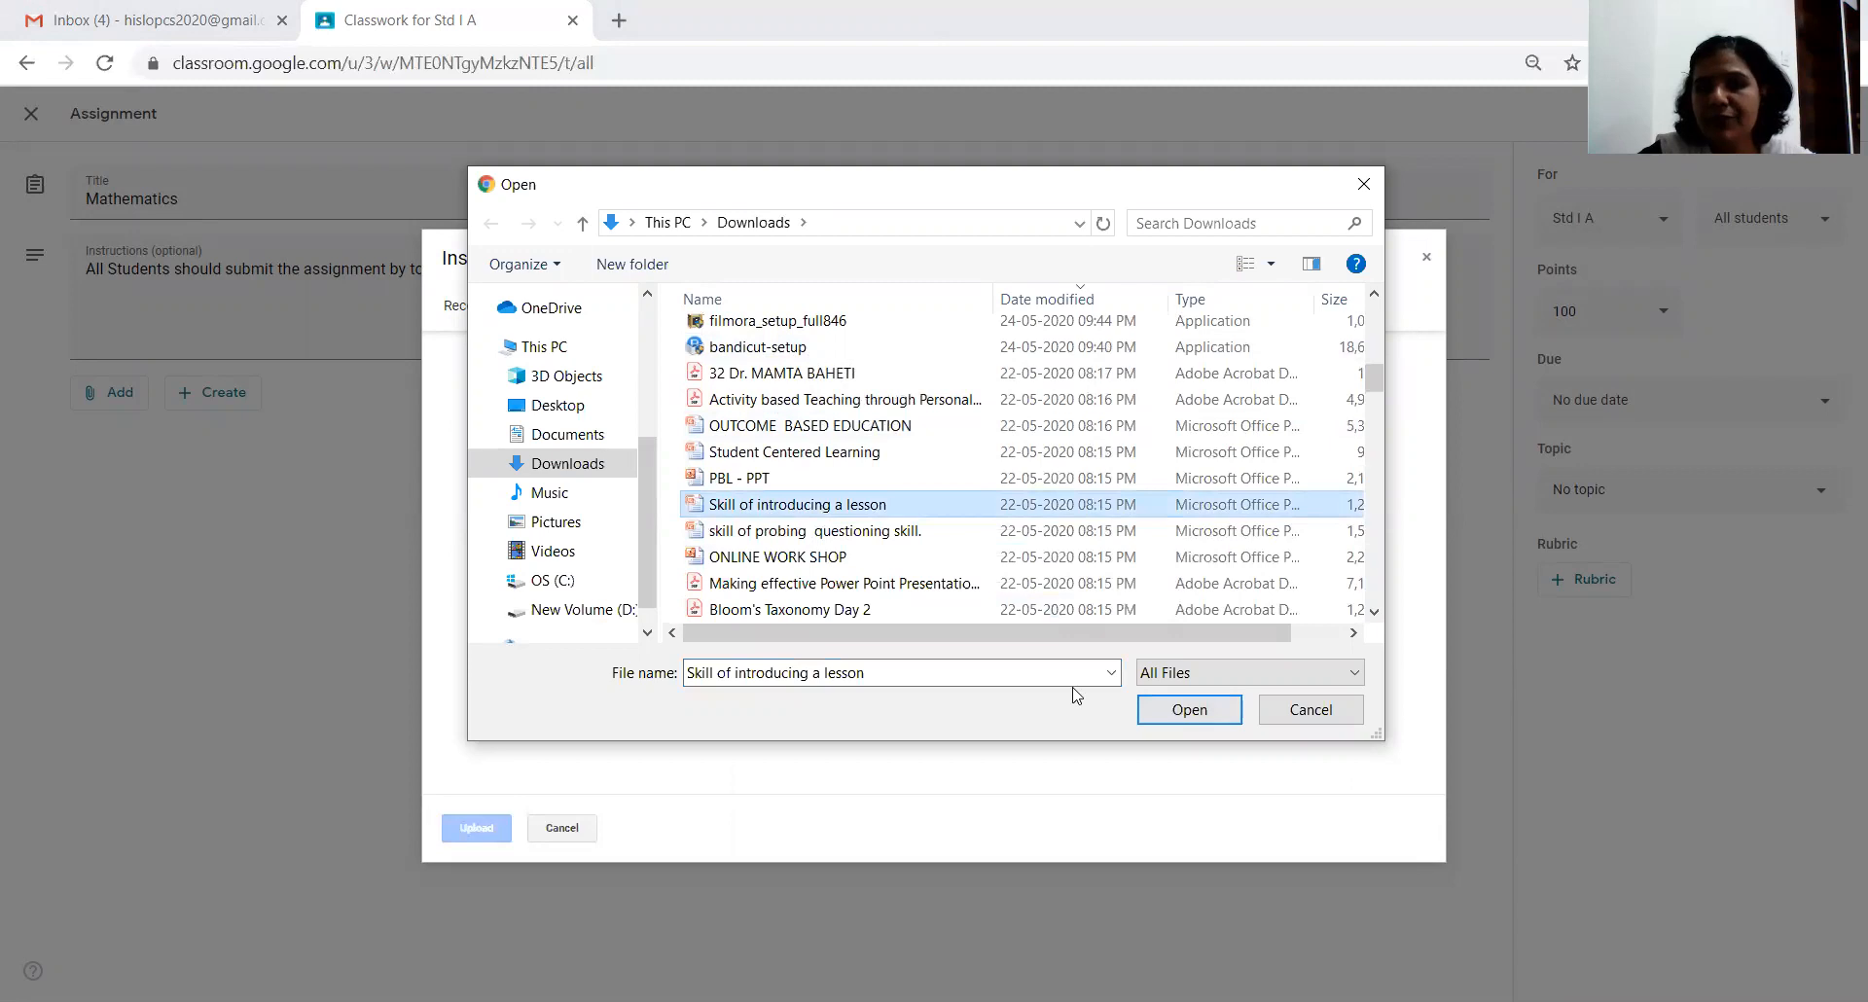
{"action": "left_click", "coordinate": [1196, 710]}
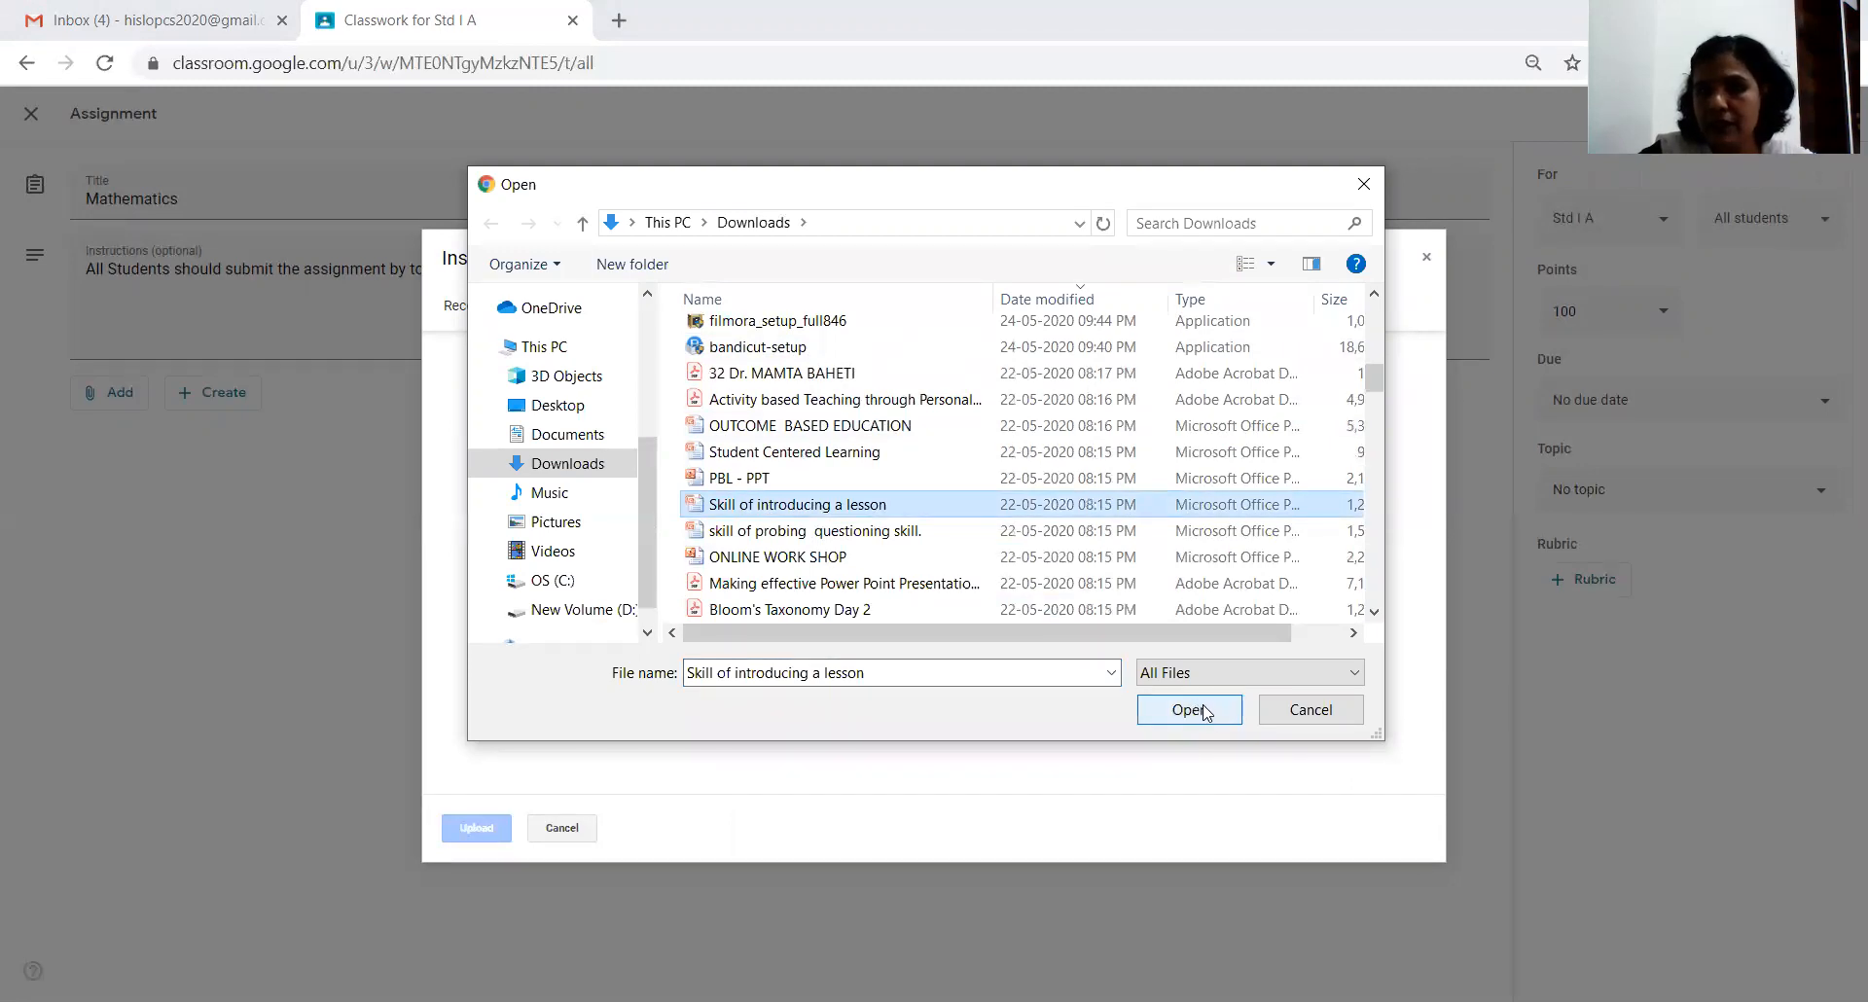
{"action": "left_click", "coordinate": [1212, 713]}
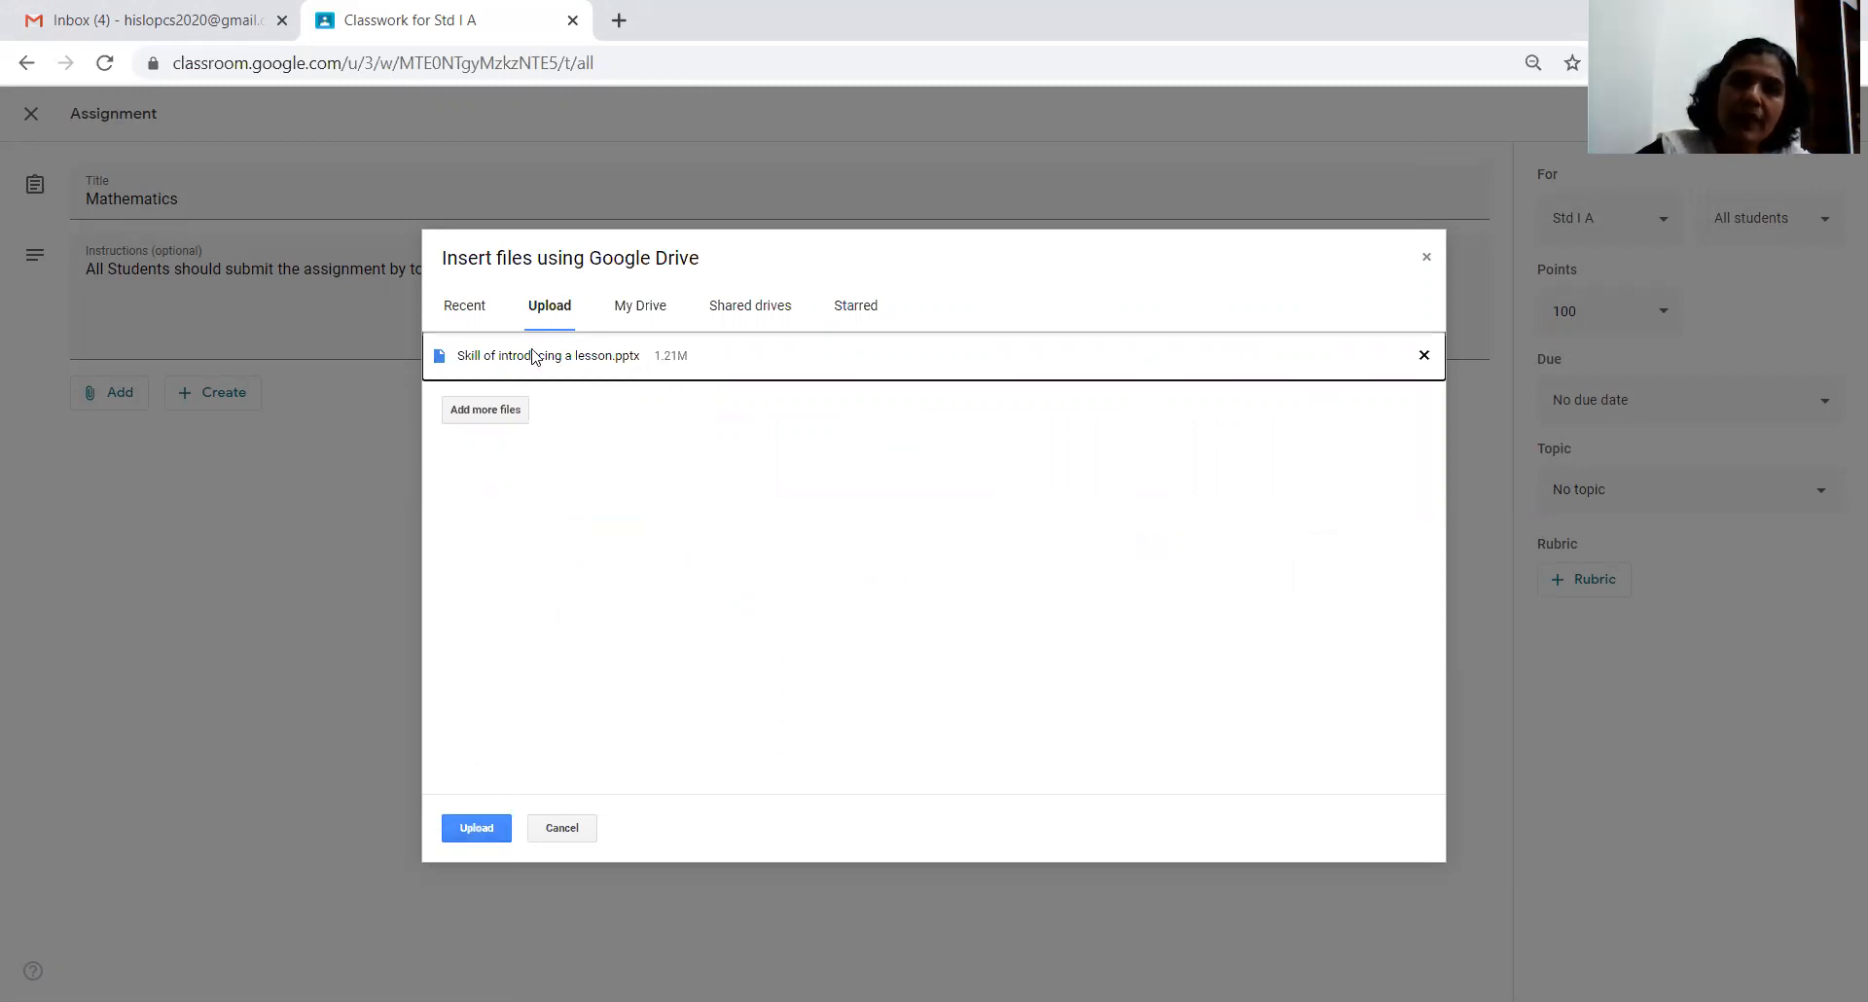
{"action": "left_click", "coordinate": [476, 830]}
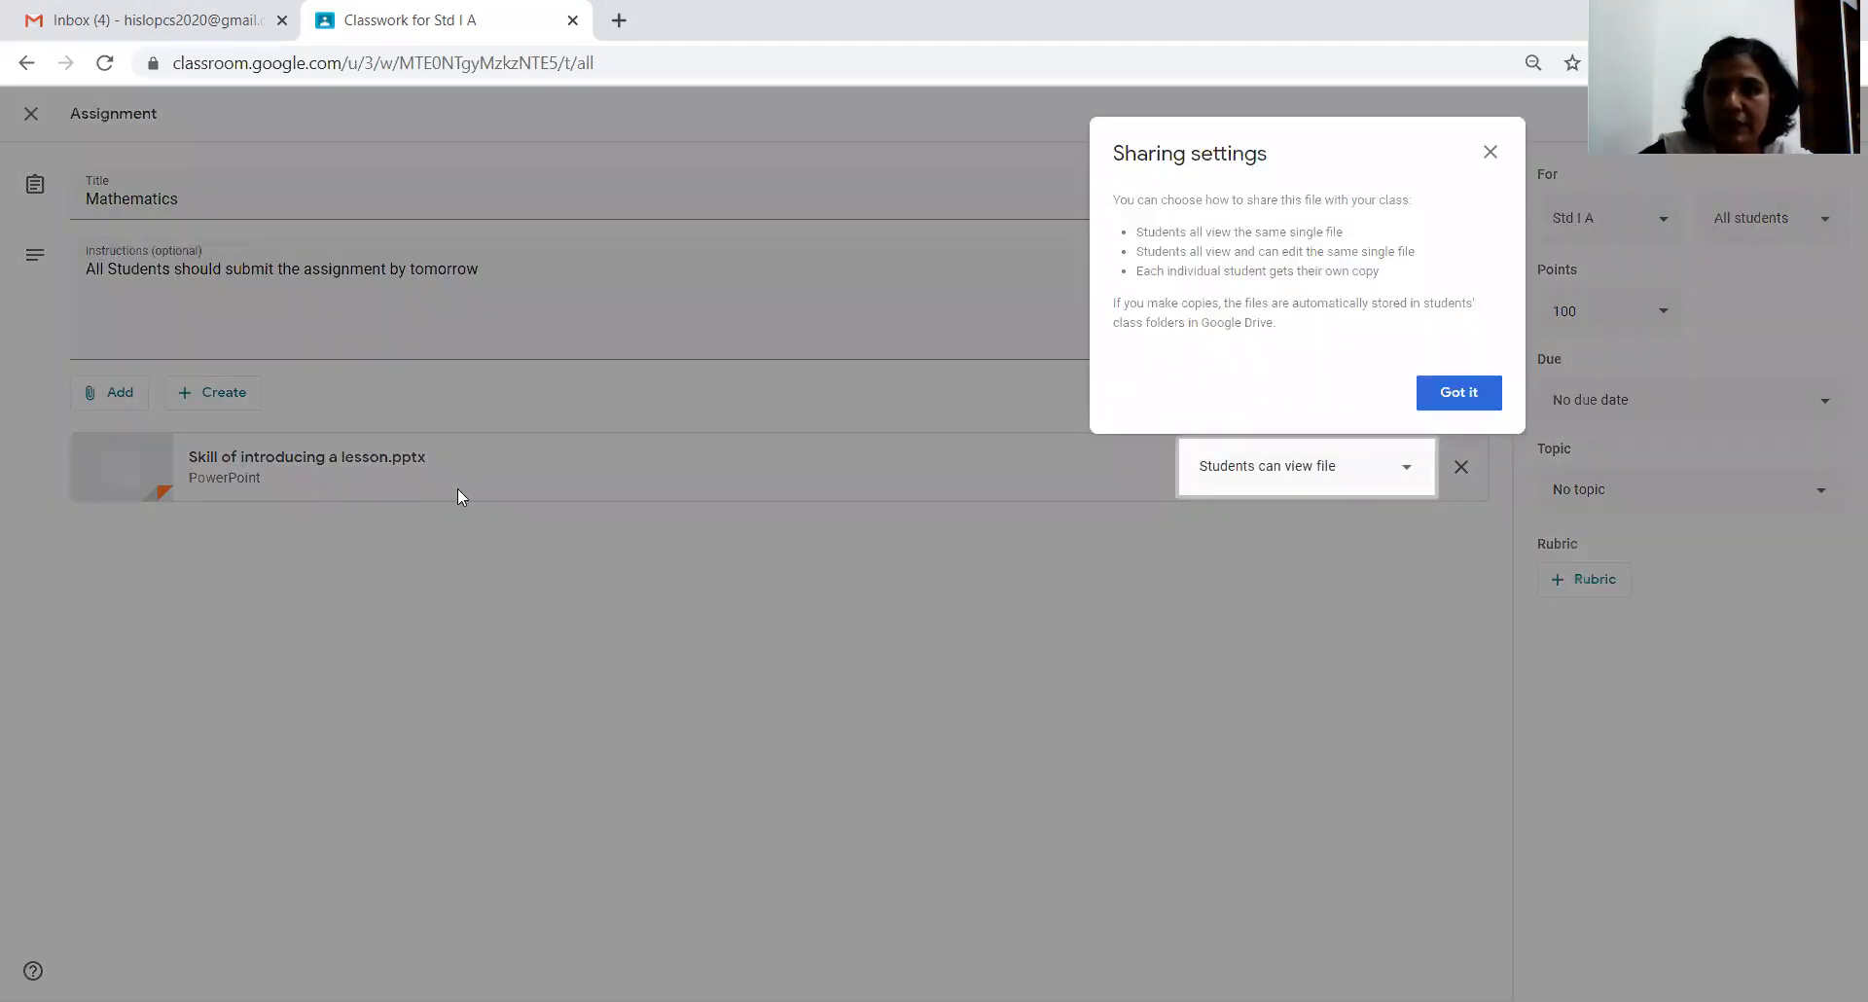
{"action": "left_click", "coordinate": [1469, 398]}
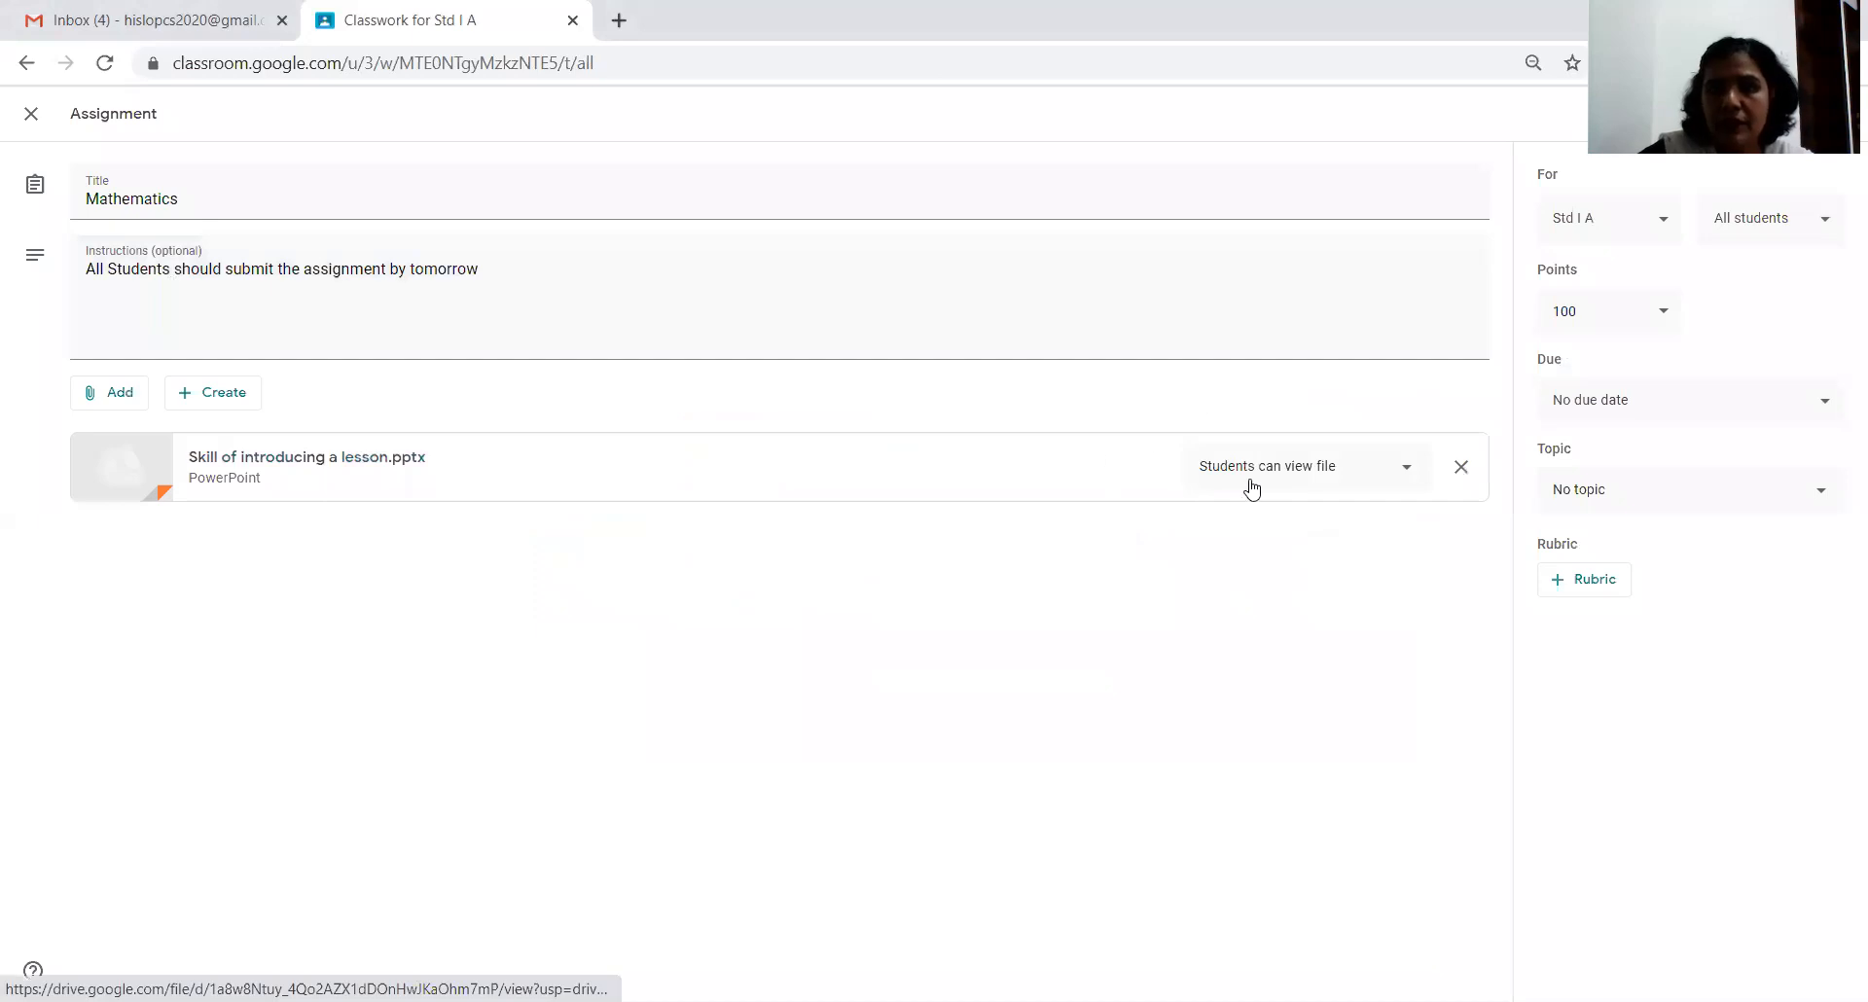
- Review the attachment's sharing options, keeping Students can view file, and look at the class and student choices for the assignment
{"action": "left_click", "coordinate": [1410, 474]}
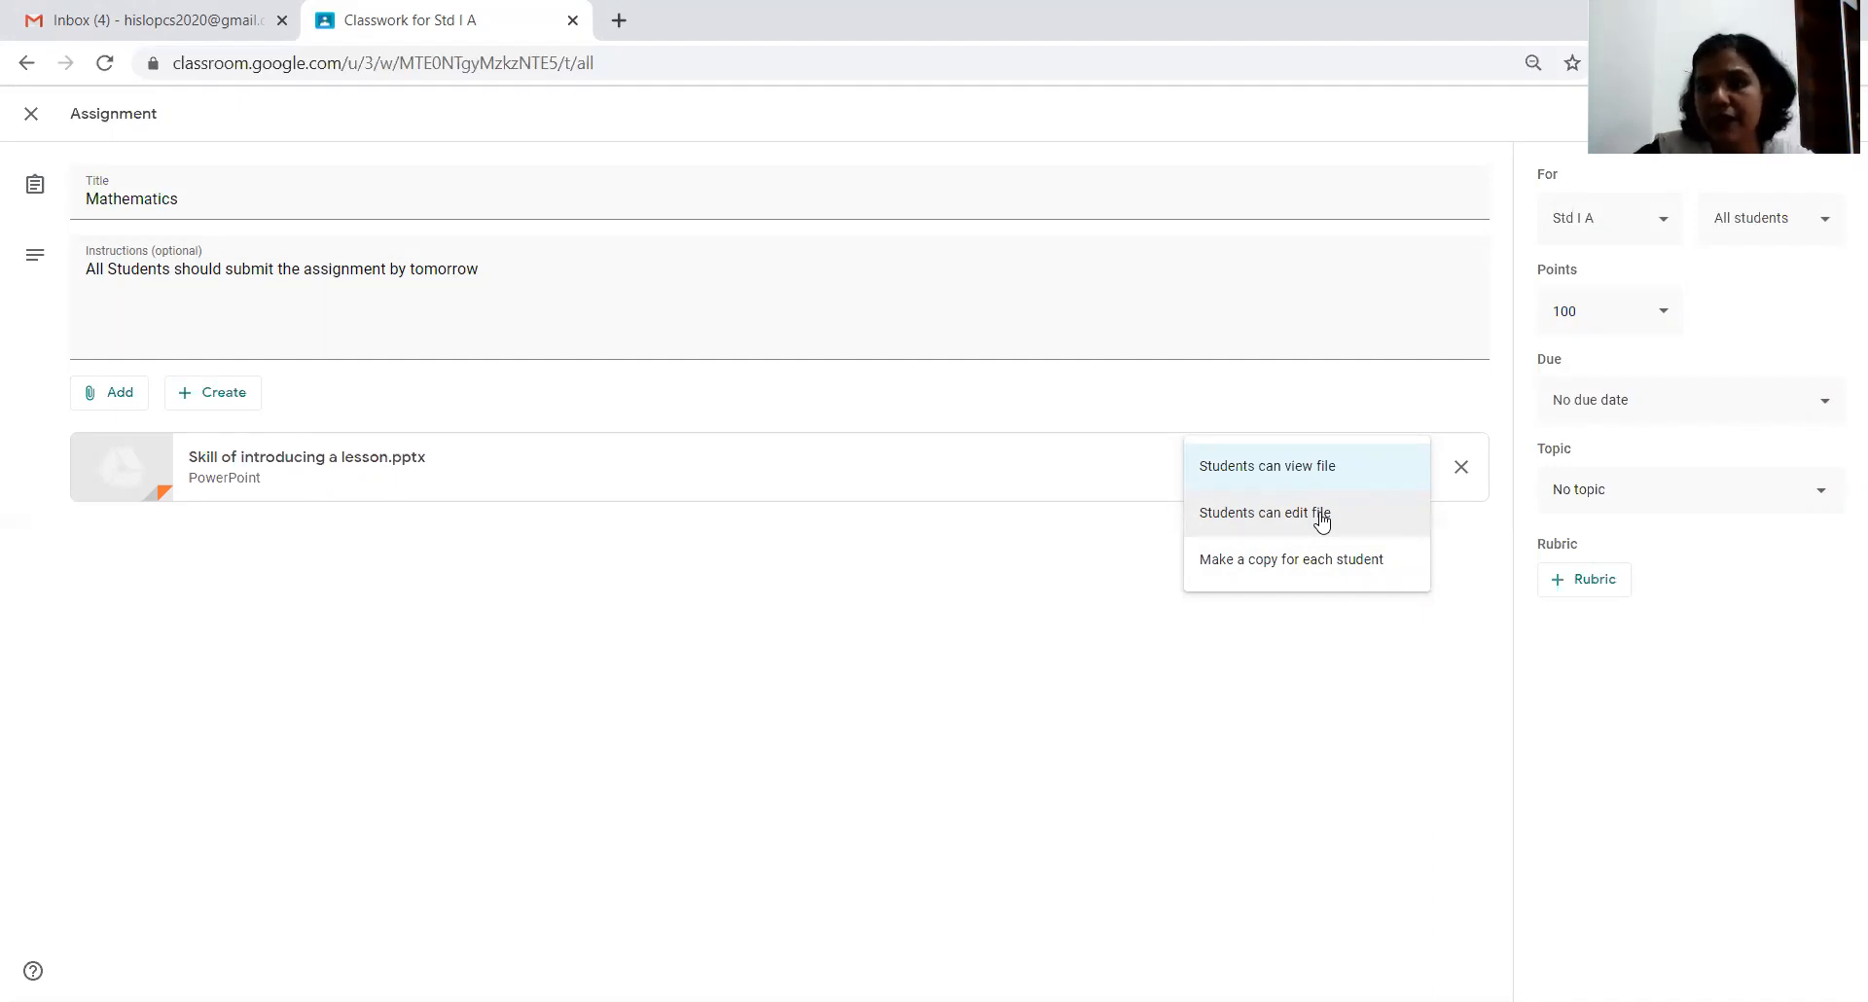
{"action": "left_click", "coordinate": [1325, 478]}
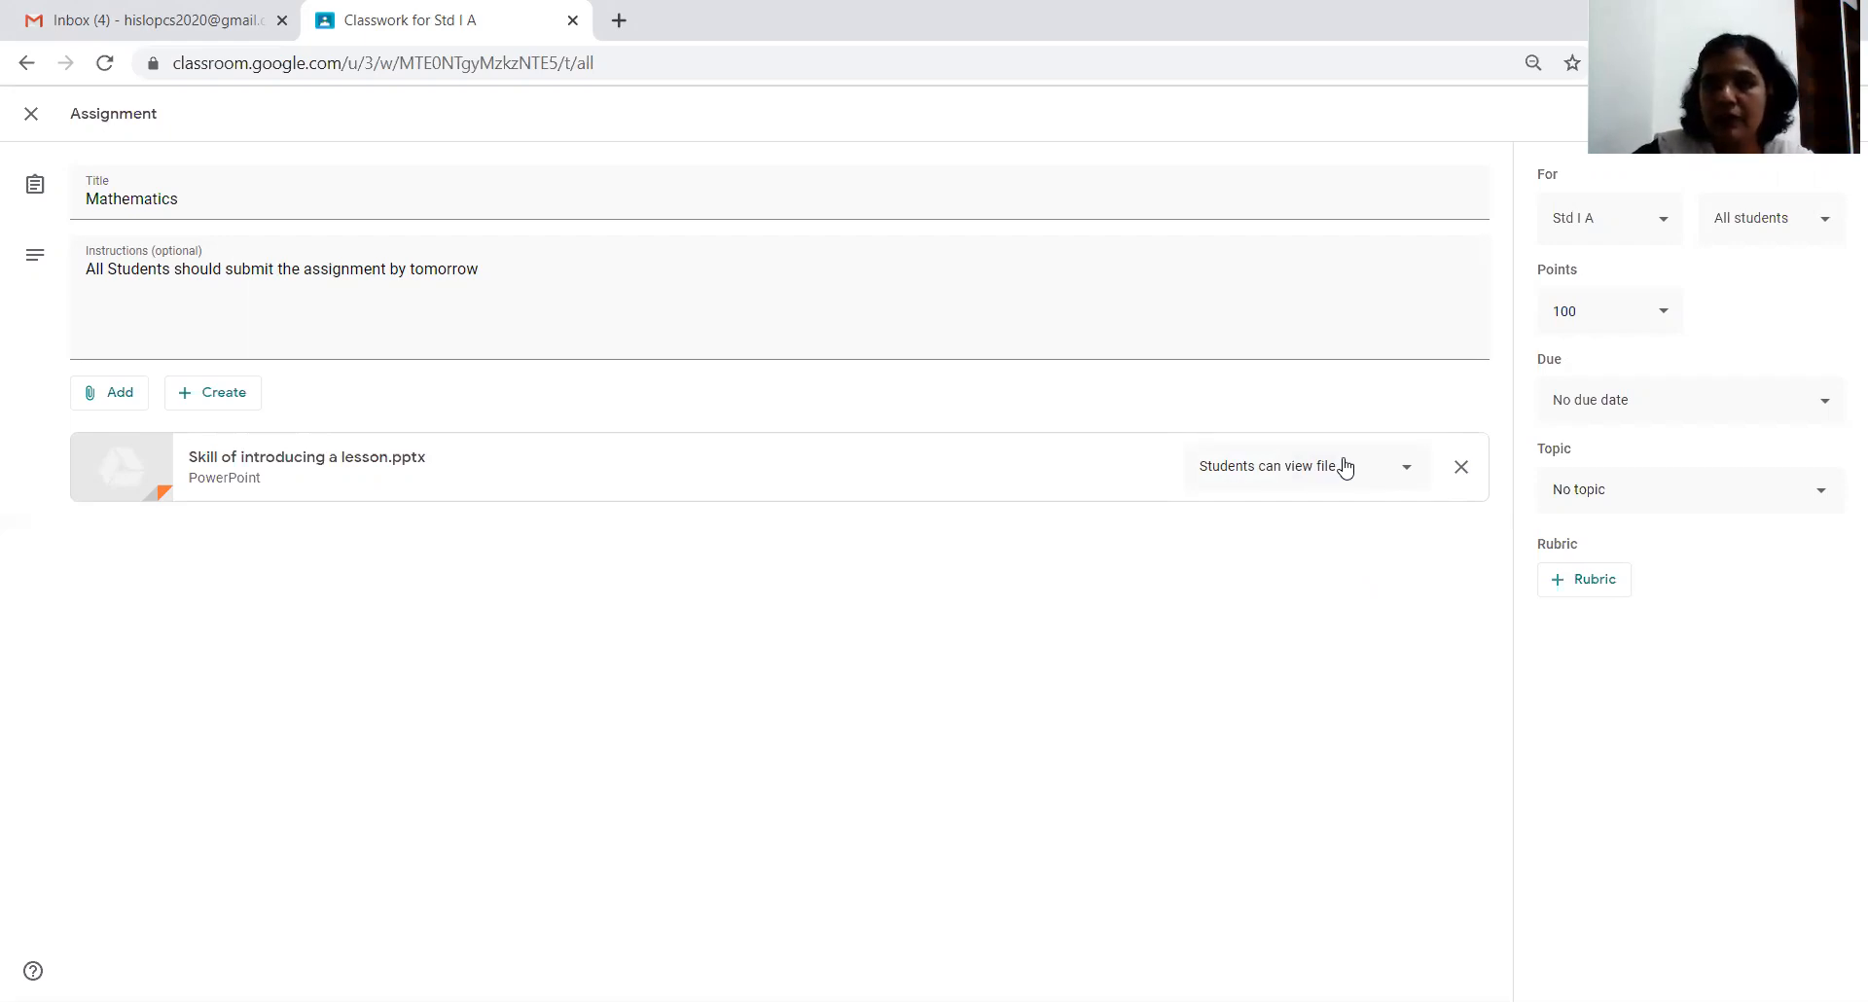
{"action": "left_click", "coordinate": [1621, 226]}
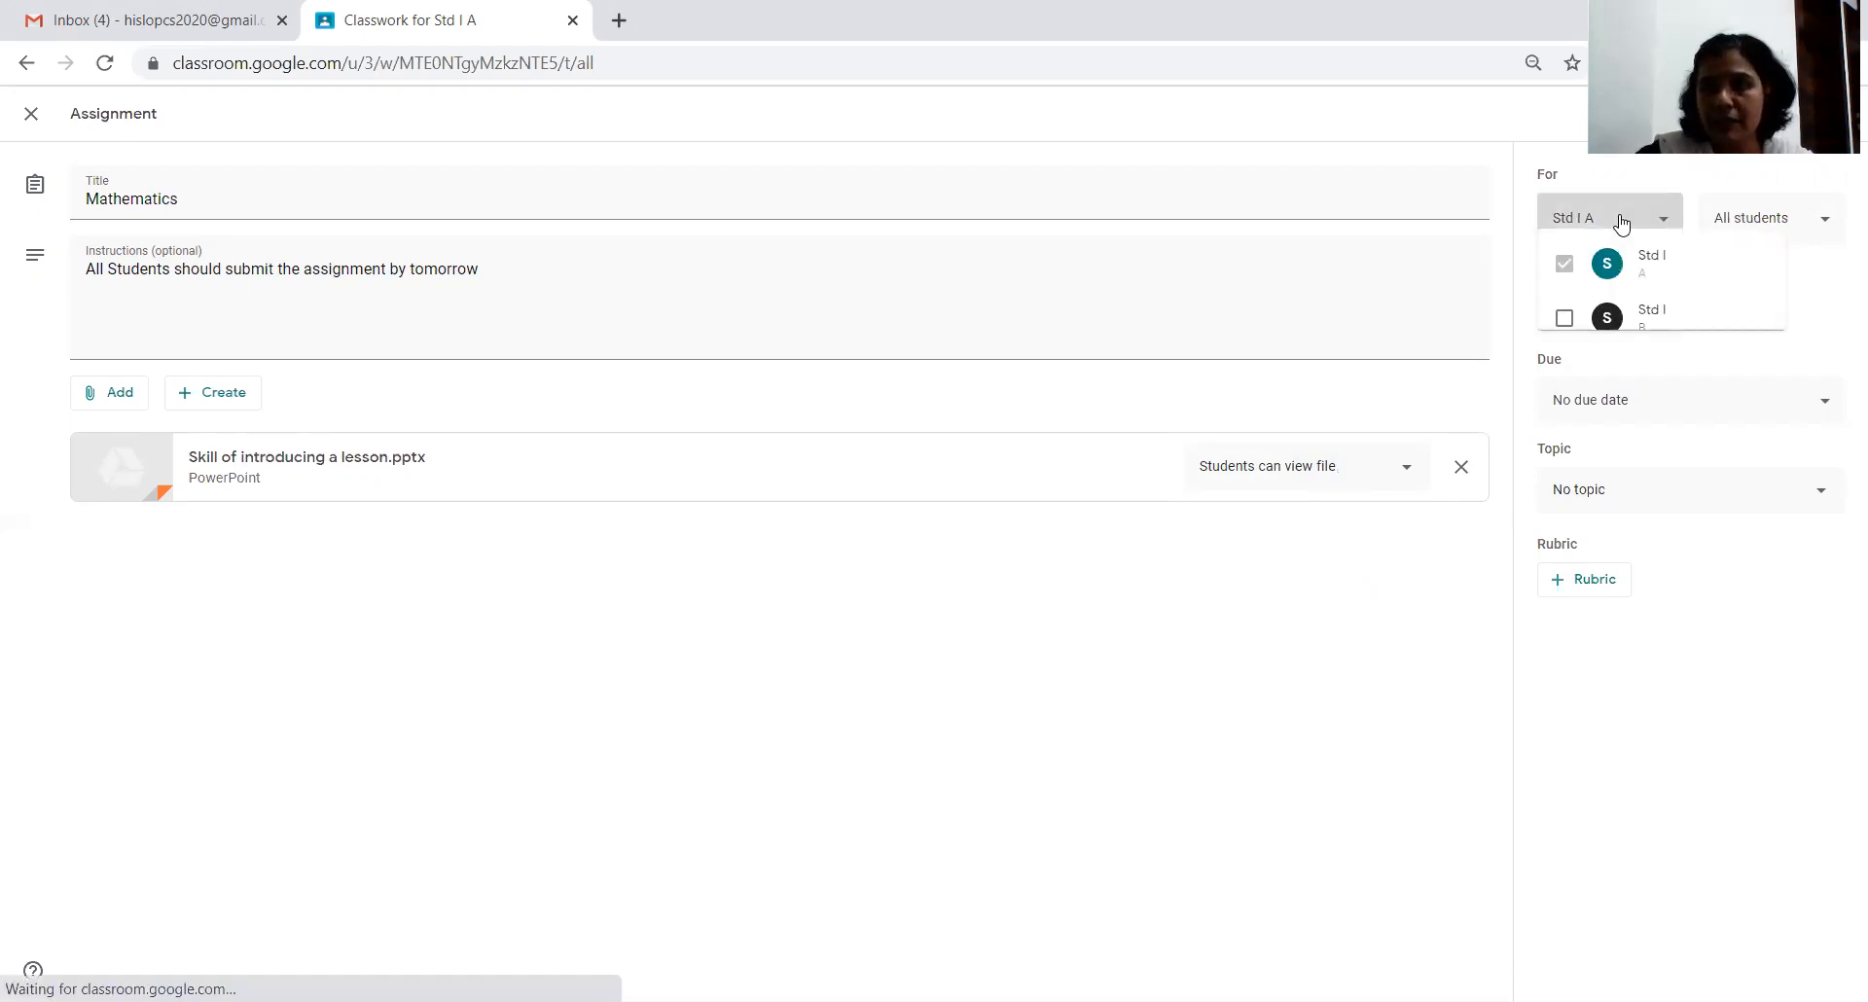
{"action": "left_click", "coordinate": [1621, 226]}
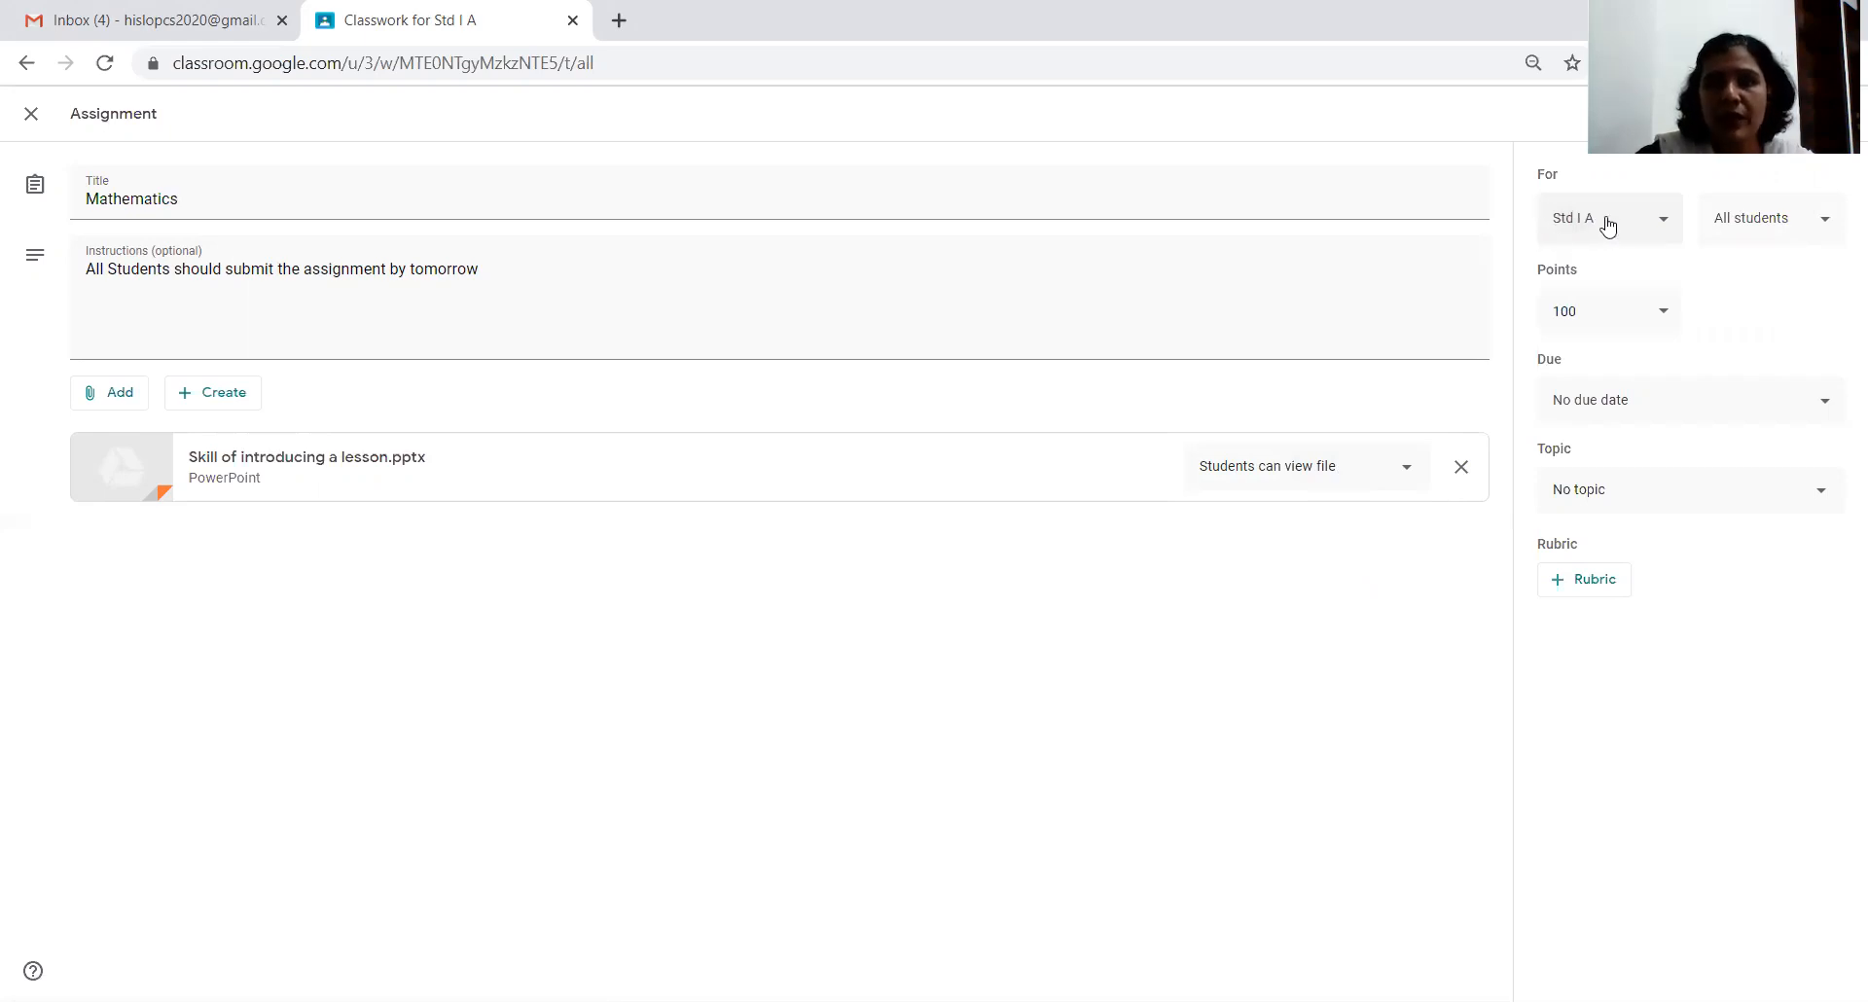
{"action": "left_click", "coordinate": [1796, 233]}
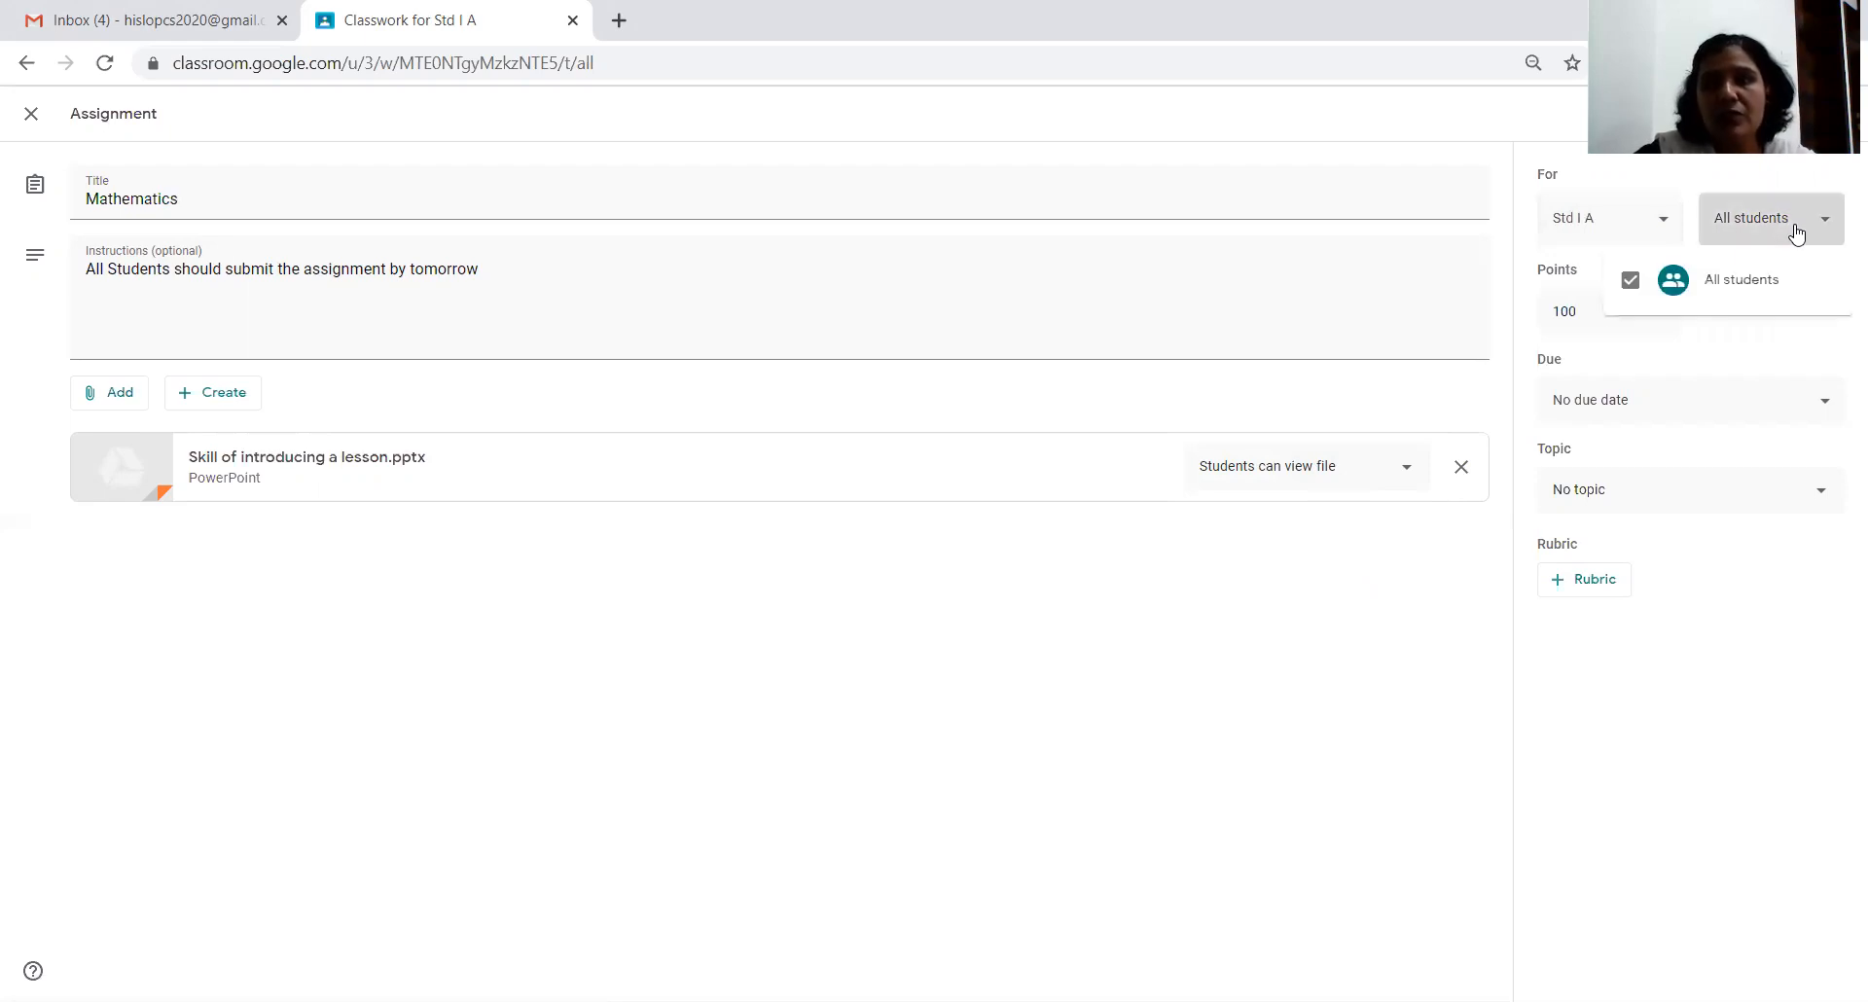
{"action": "left_click", "coordinate": [1796, 234]}
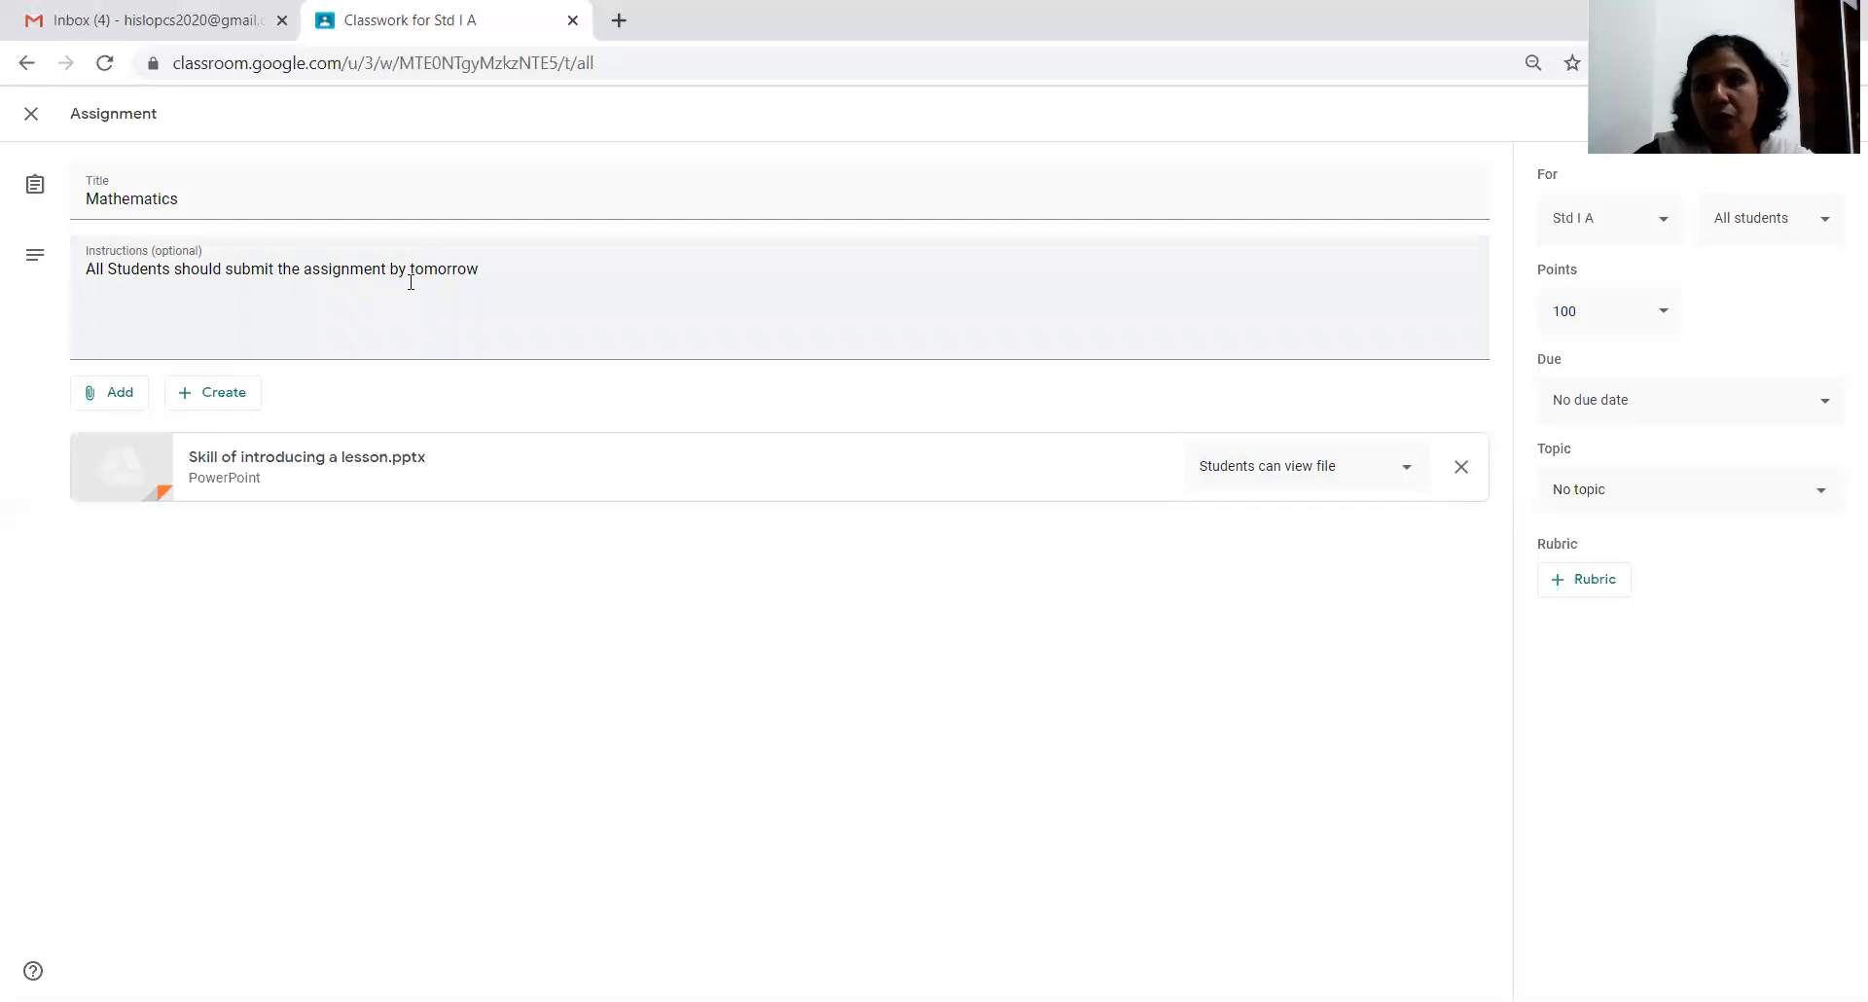
- Set the assignment's due date to Jun 24, 2020
{"action": "left_click", "coordinate": [1623, 410]}
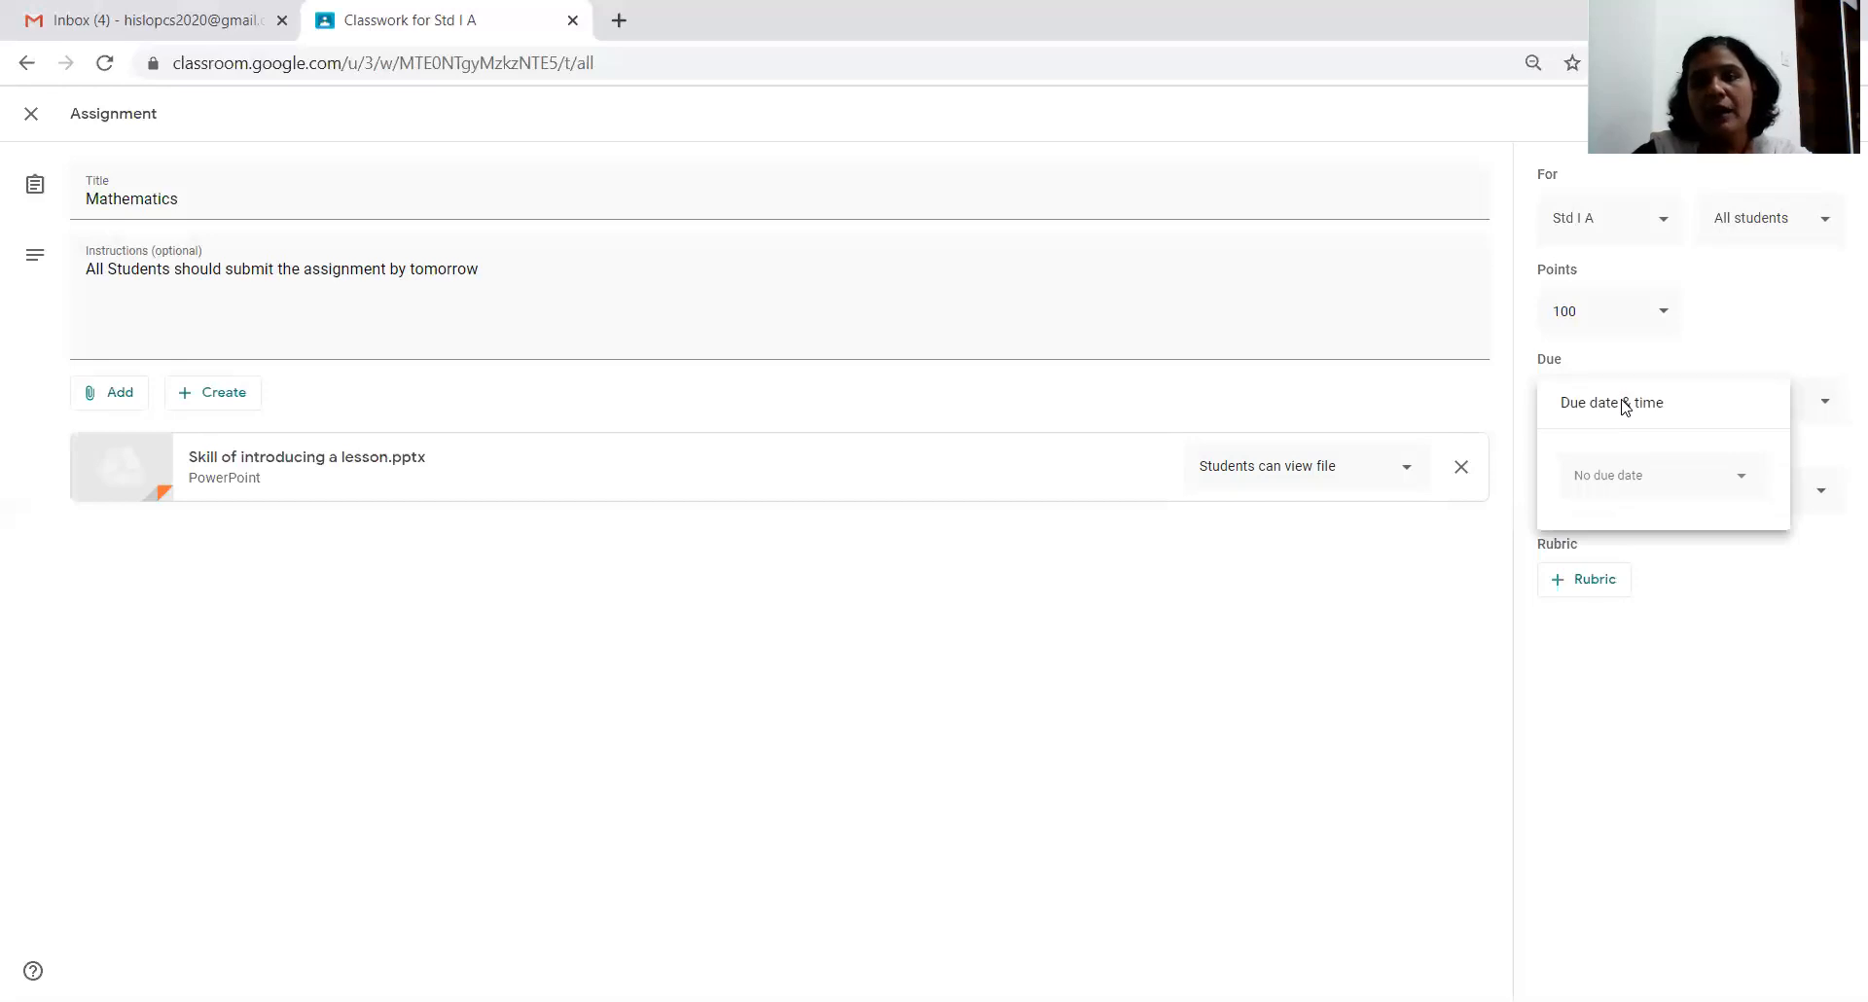
{"action": "left_click", "coordinate": [1741, 484]}
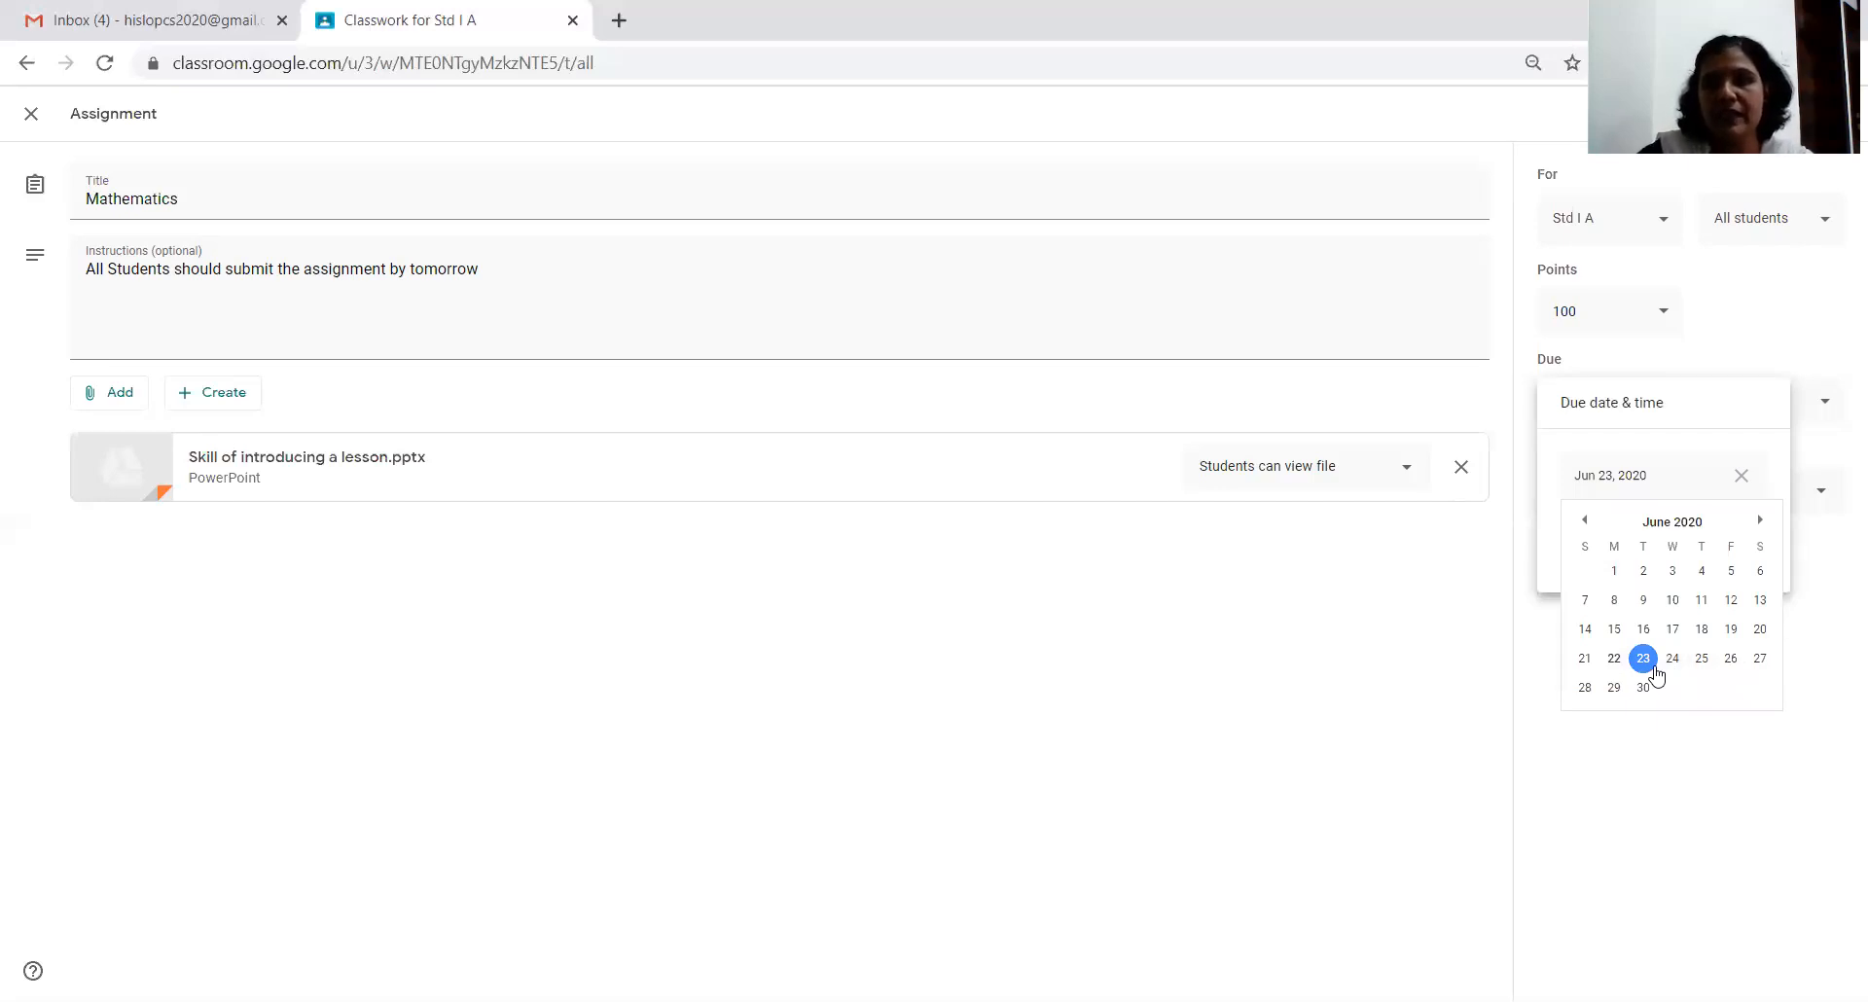
{"action": "left_click", "coordinate": [1585, 522]}
{"action": "left_click", "coordinate": [1759, 522]}
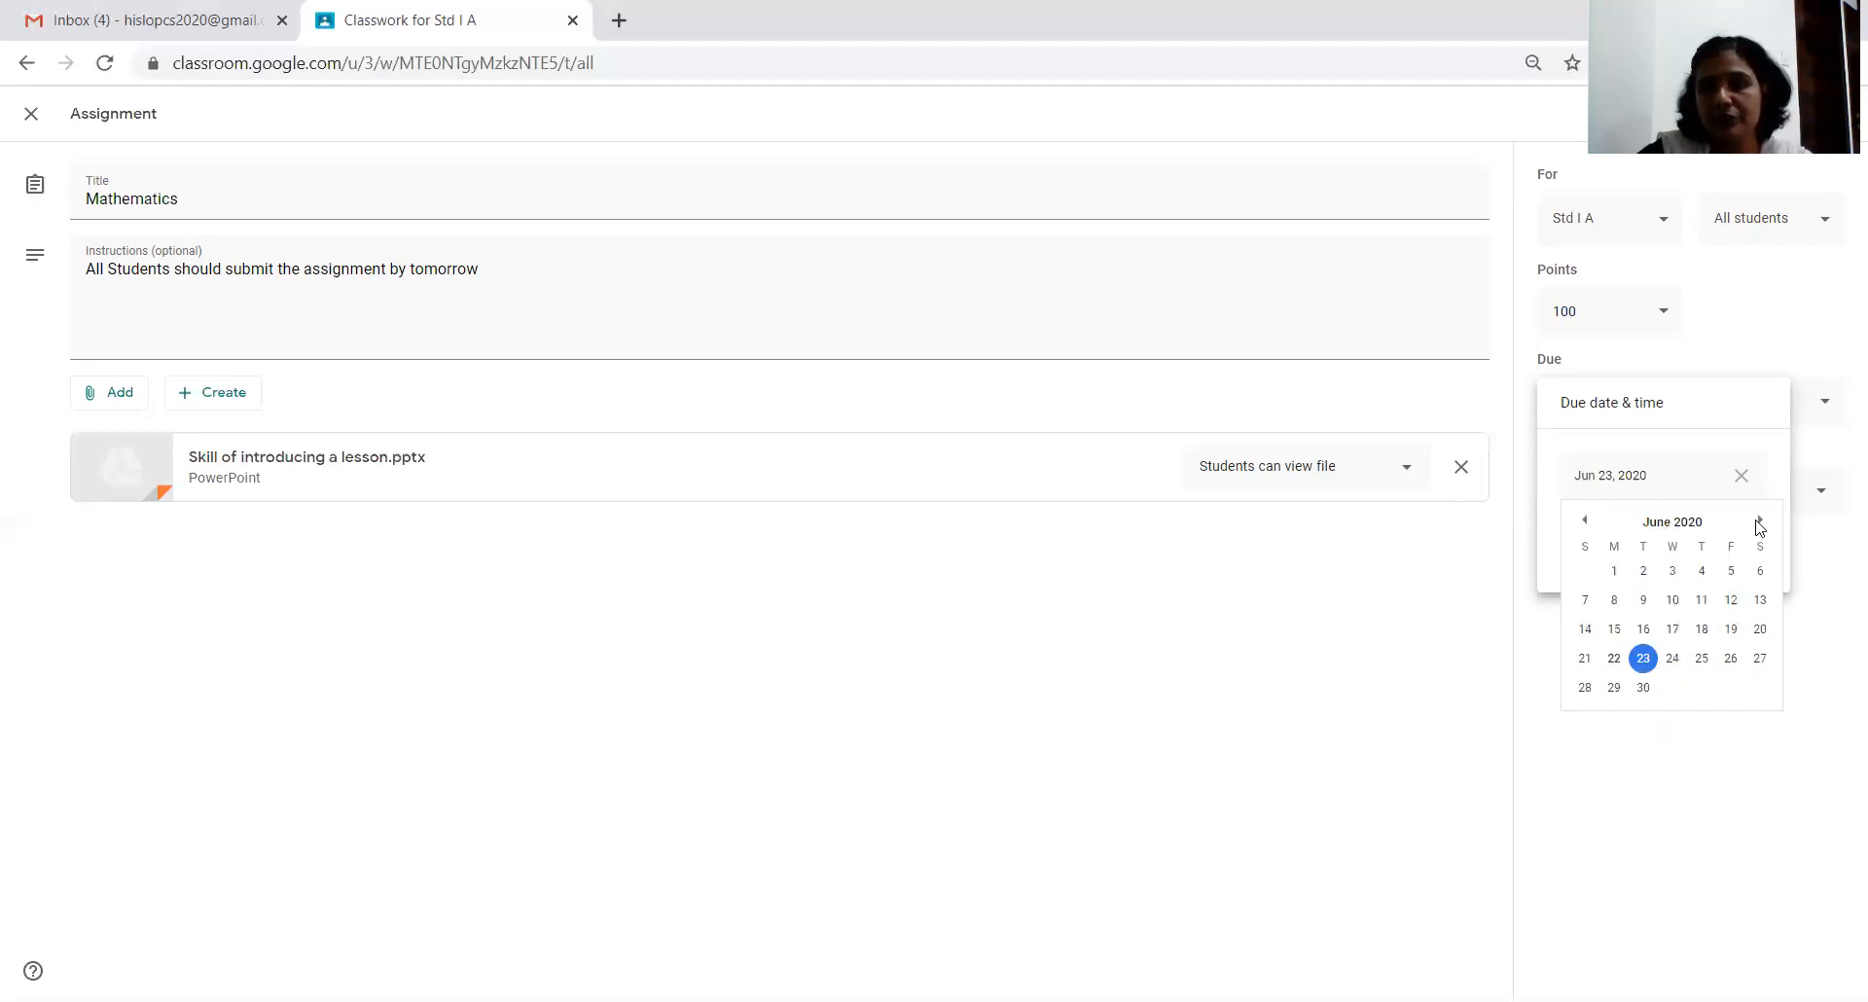
{"action": "left_click", "coordinate": [1674, 659]}
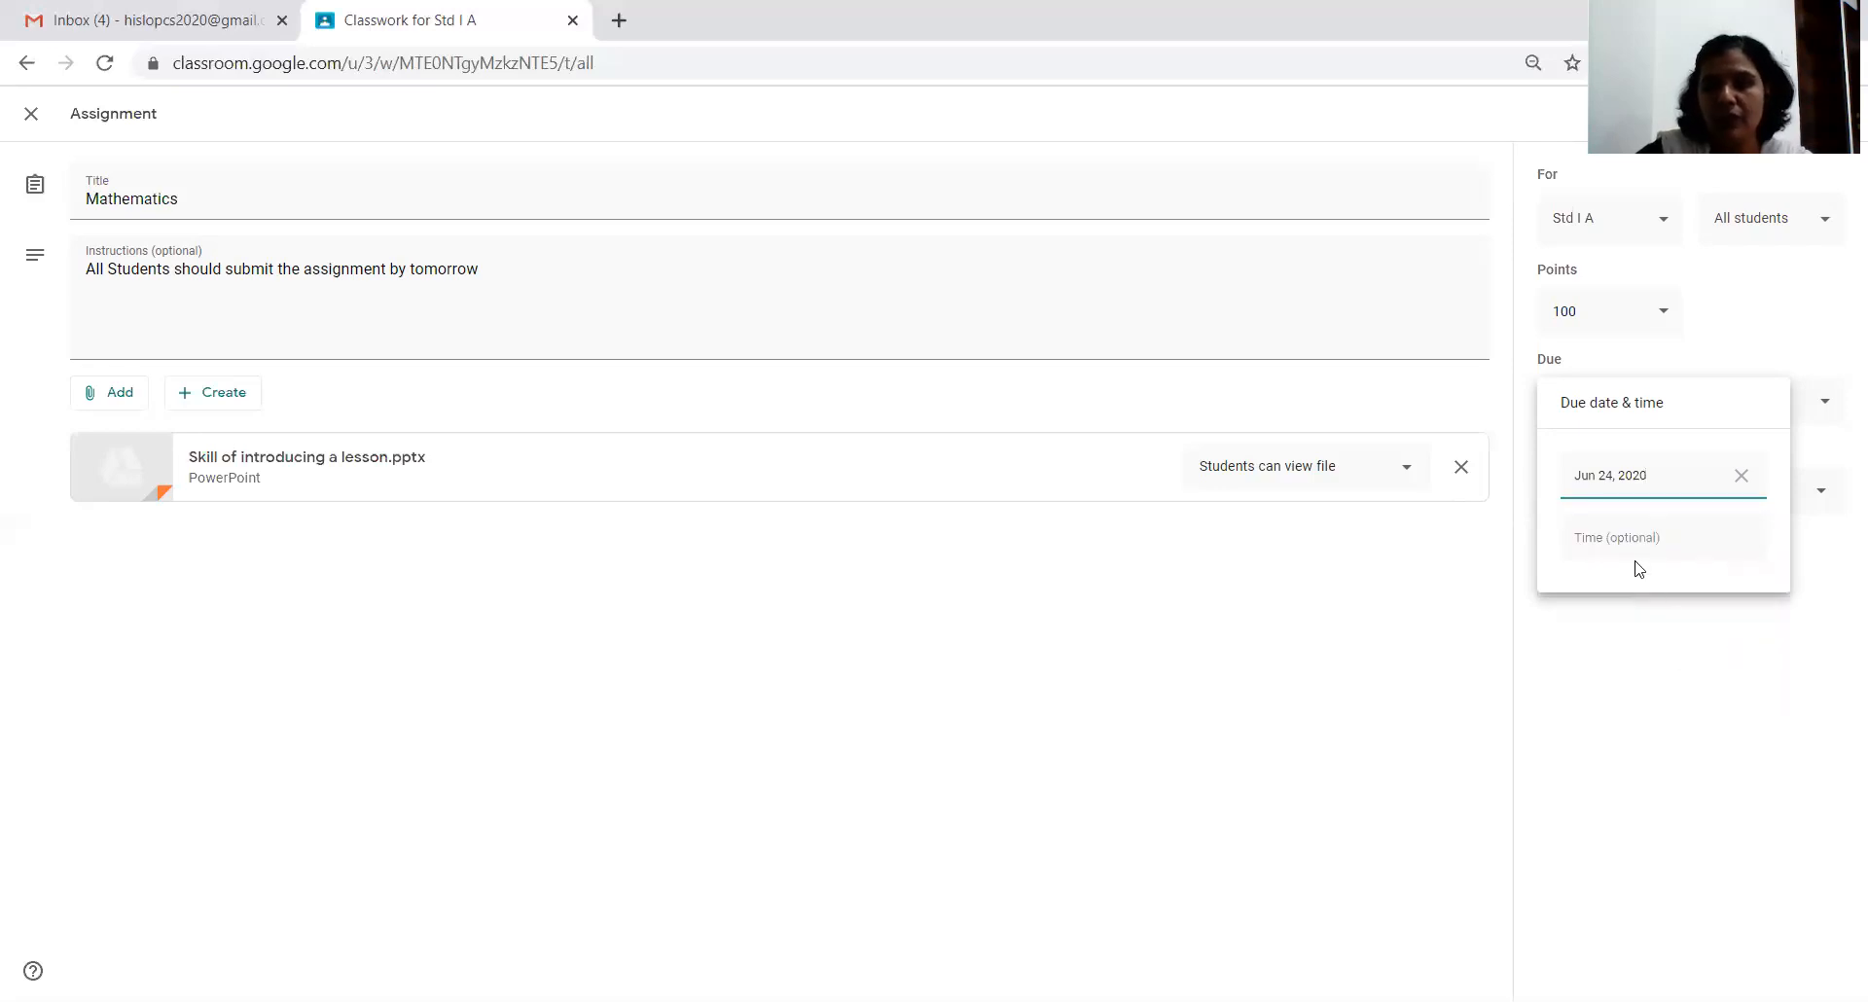
- Add a due time of 11:59 PM to the Mathematics assignment's due date
{"action": "left_click", "coordinate": [1627, 531]}
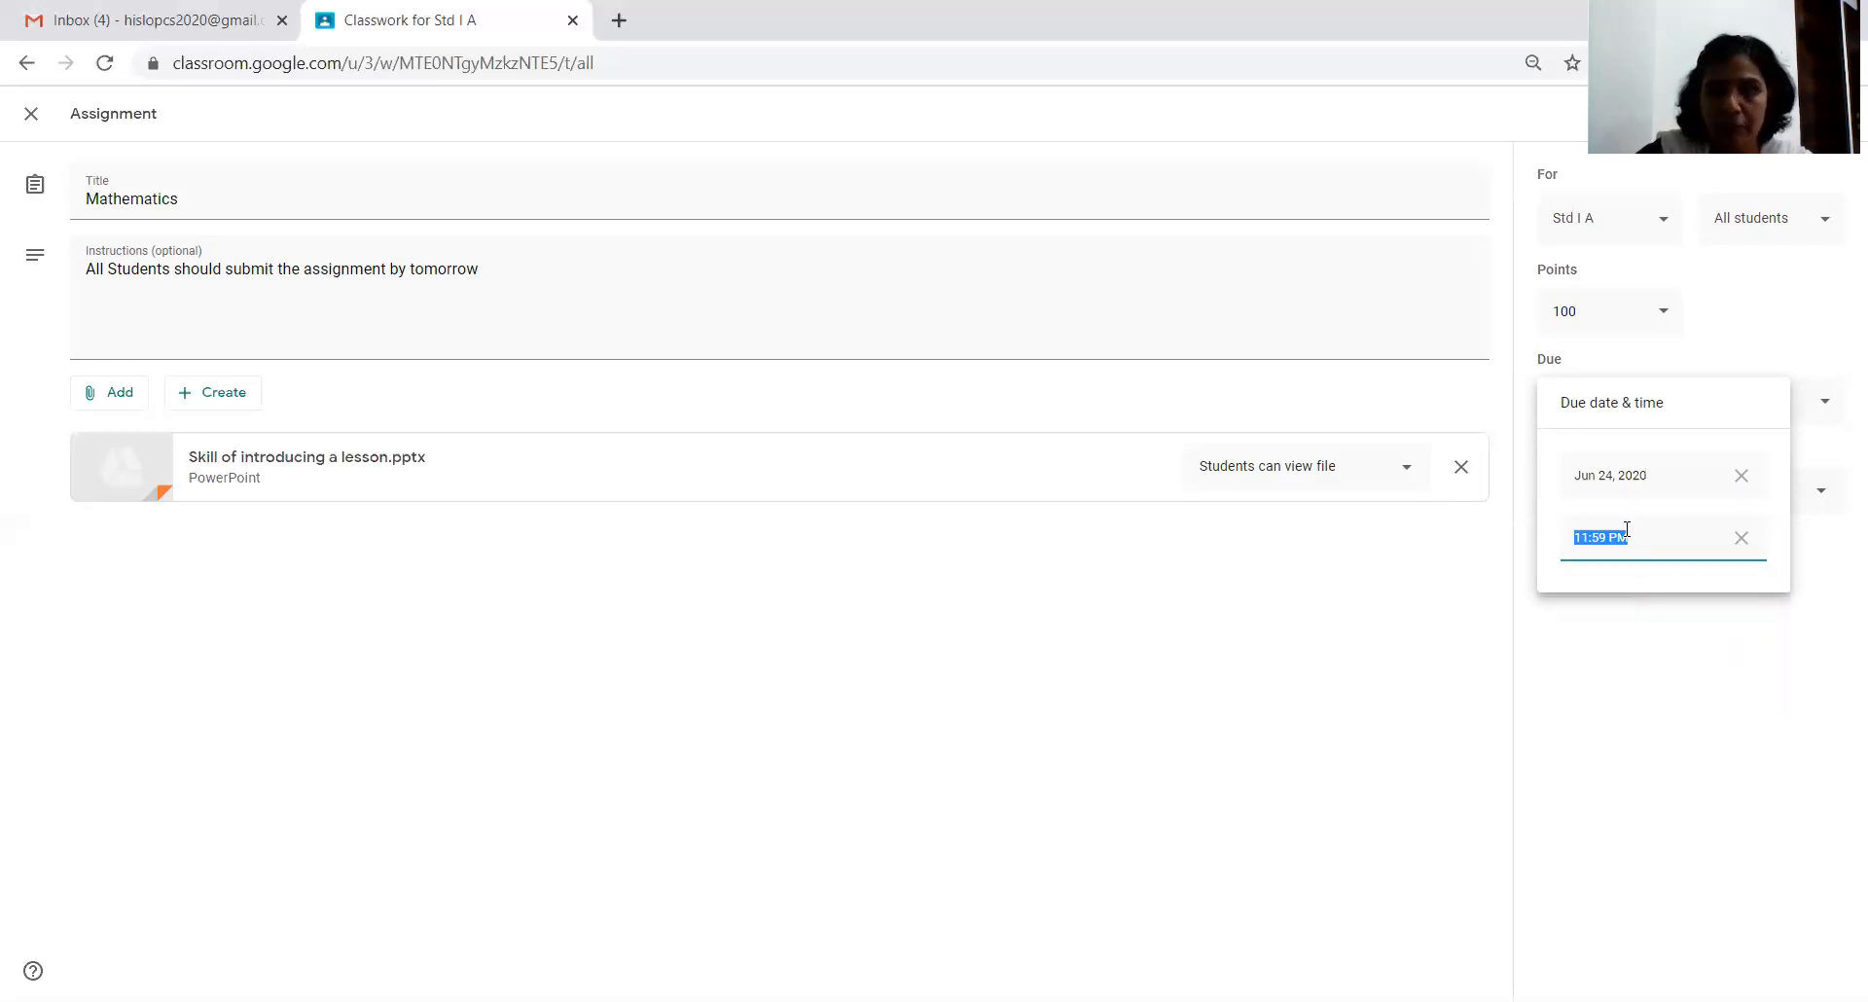
{"action": "left_click", "coordinate": [1632, 540]}
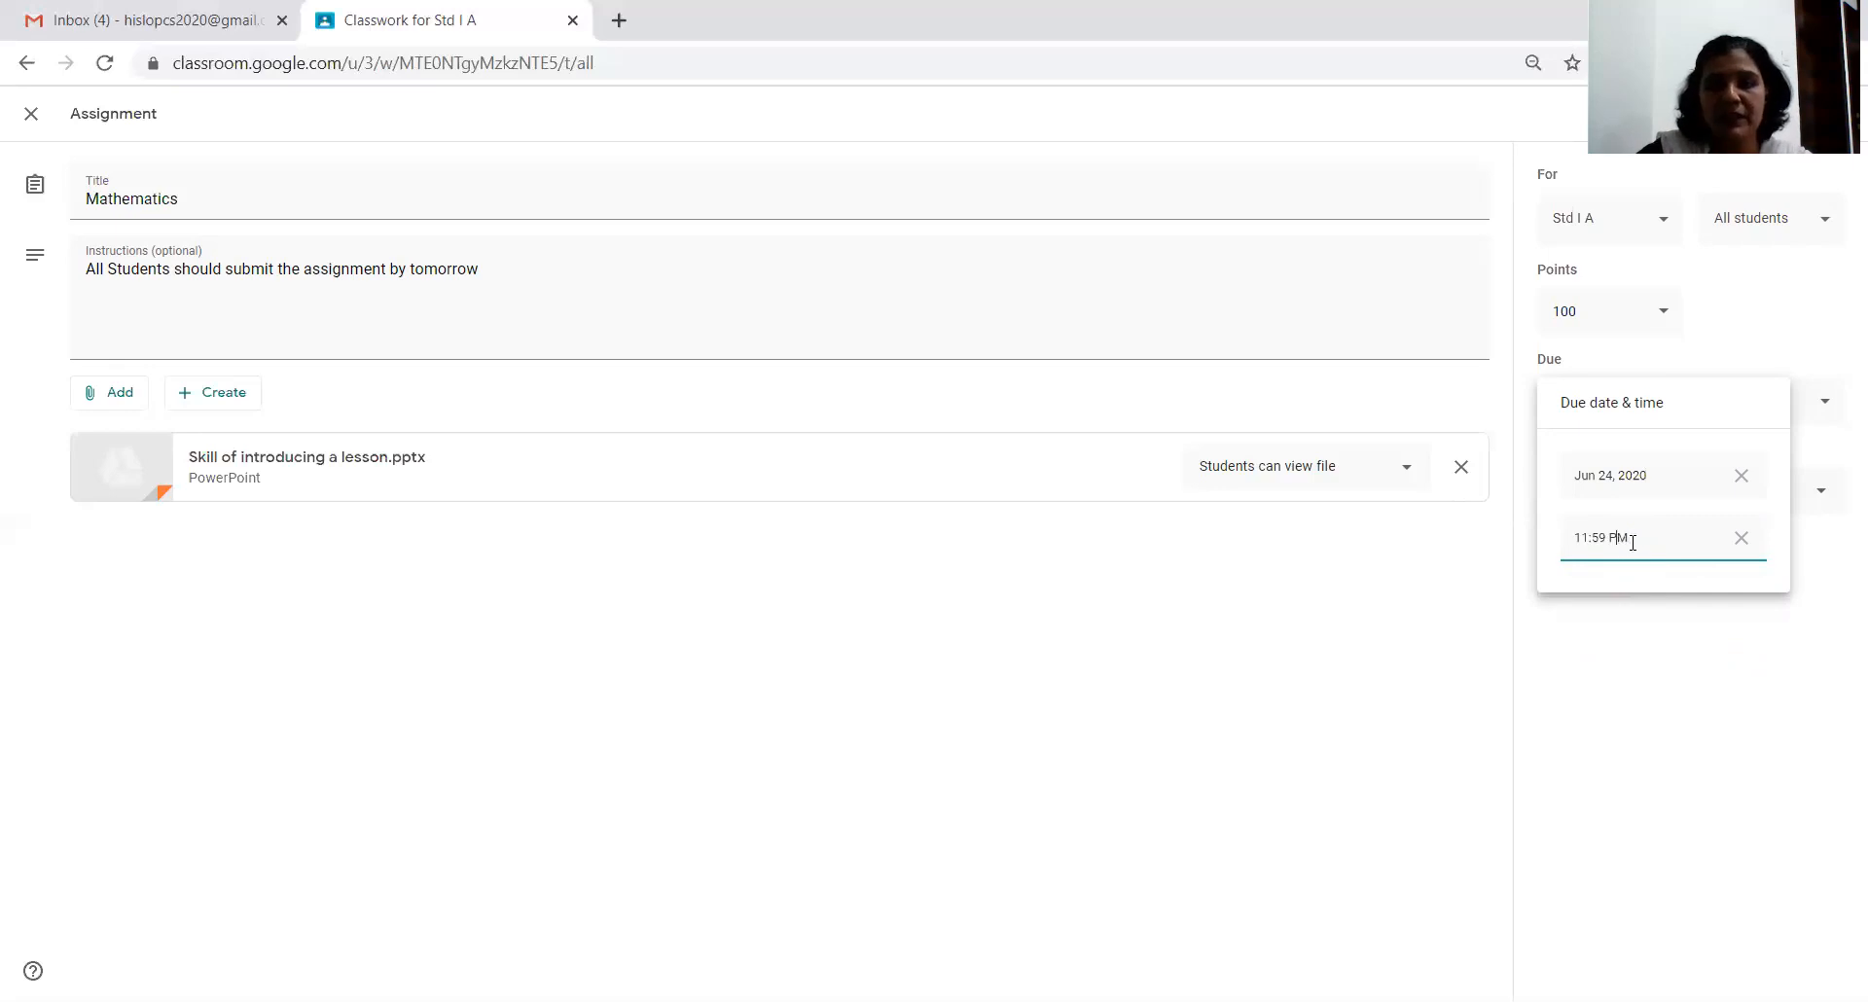
{"action": "left_click", "coordinate": [1612, 639]}
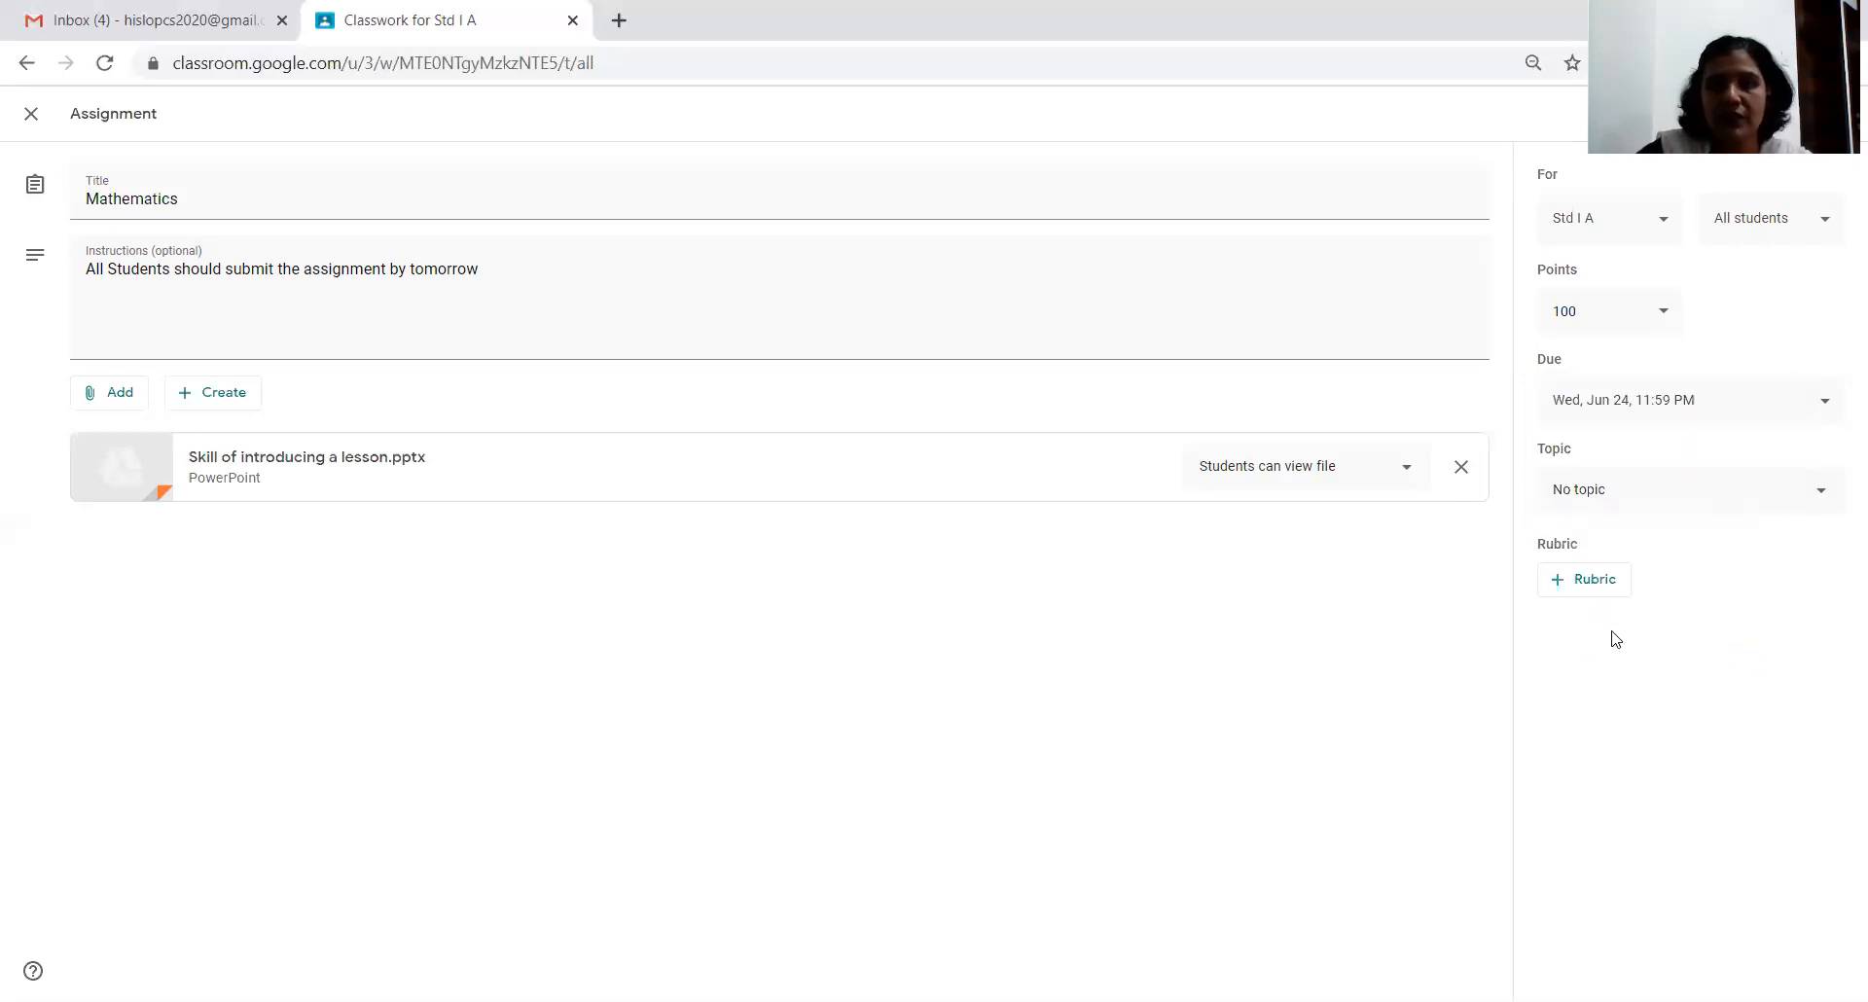
- Create a new topic named "Highest Common Factor" for the Mathematics assignment
{"action": "left_click", "coordinate": [1636, 488]}
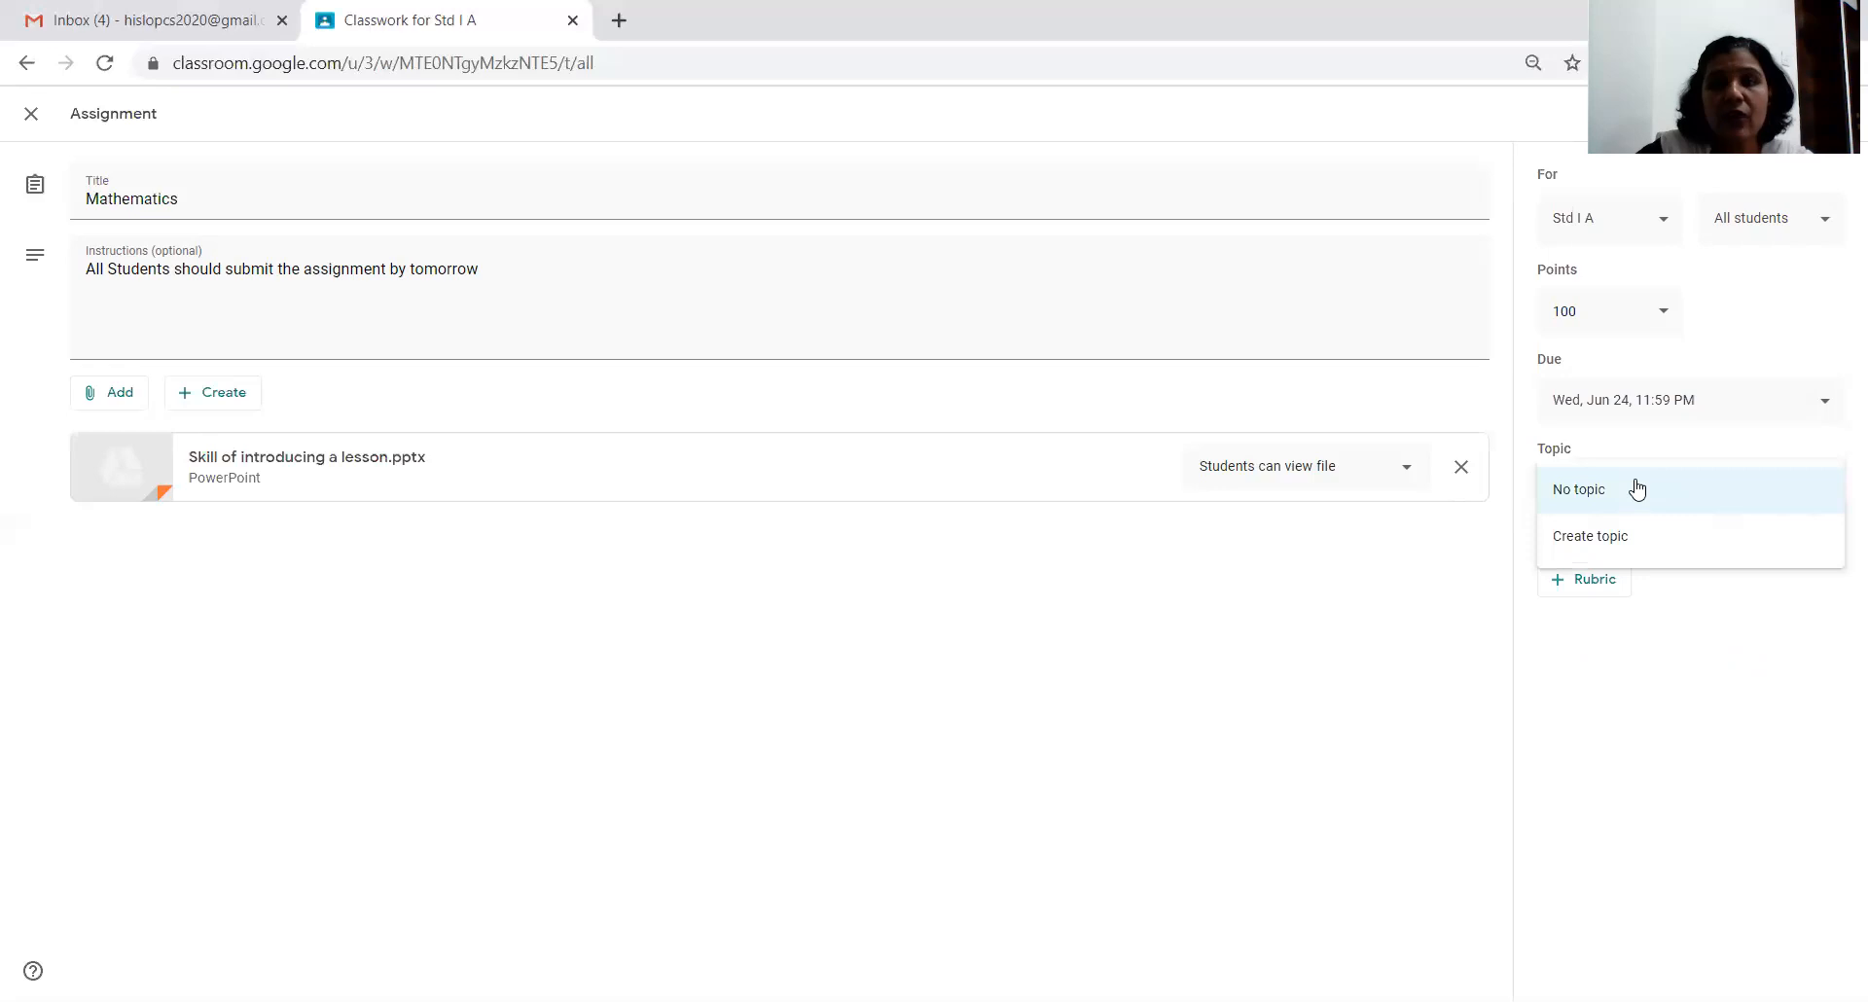
{"action": "left_click", "coordinate": [1634, 538]}
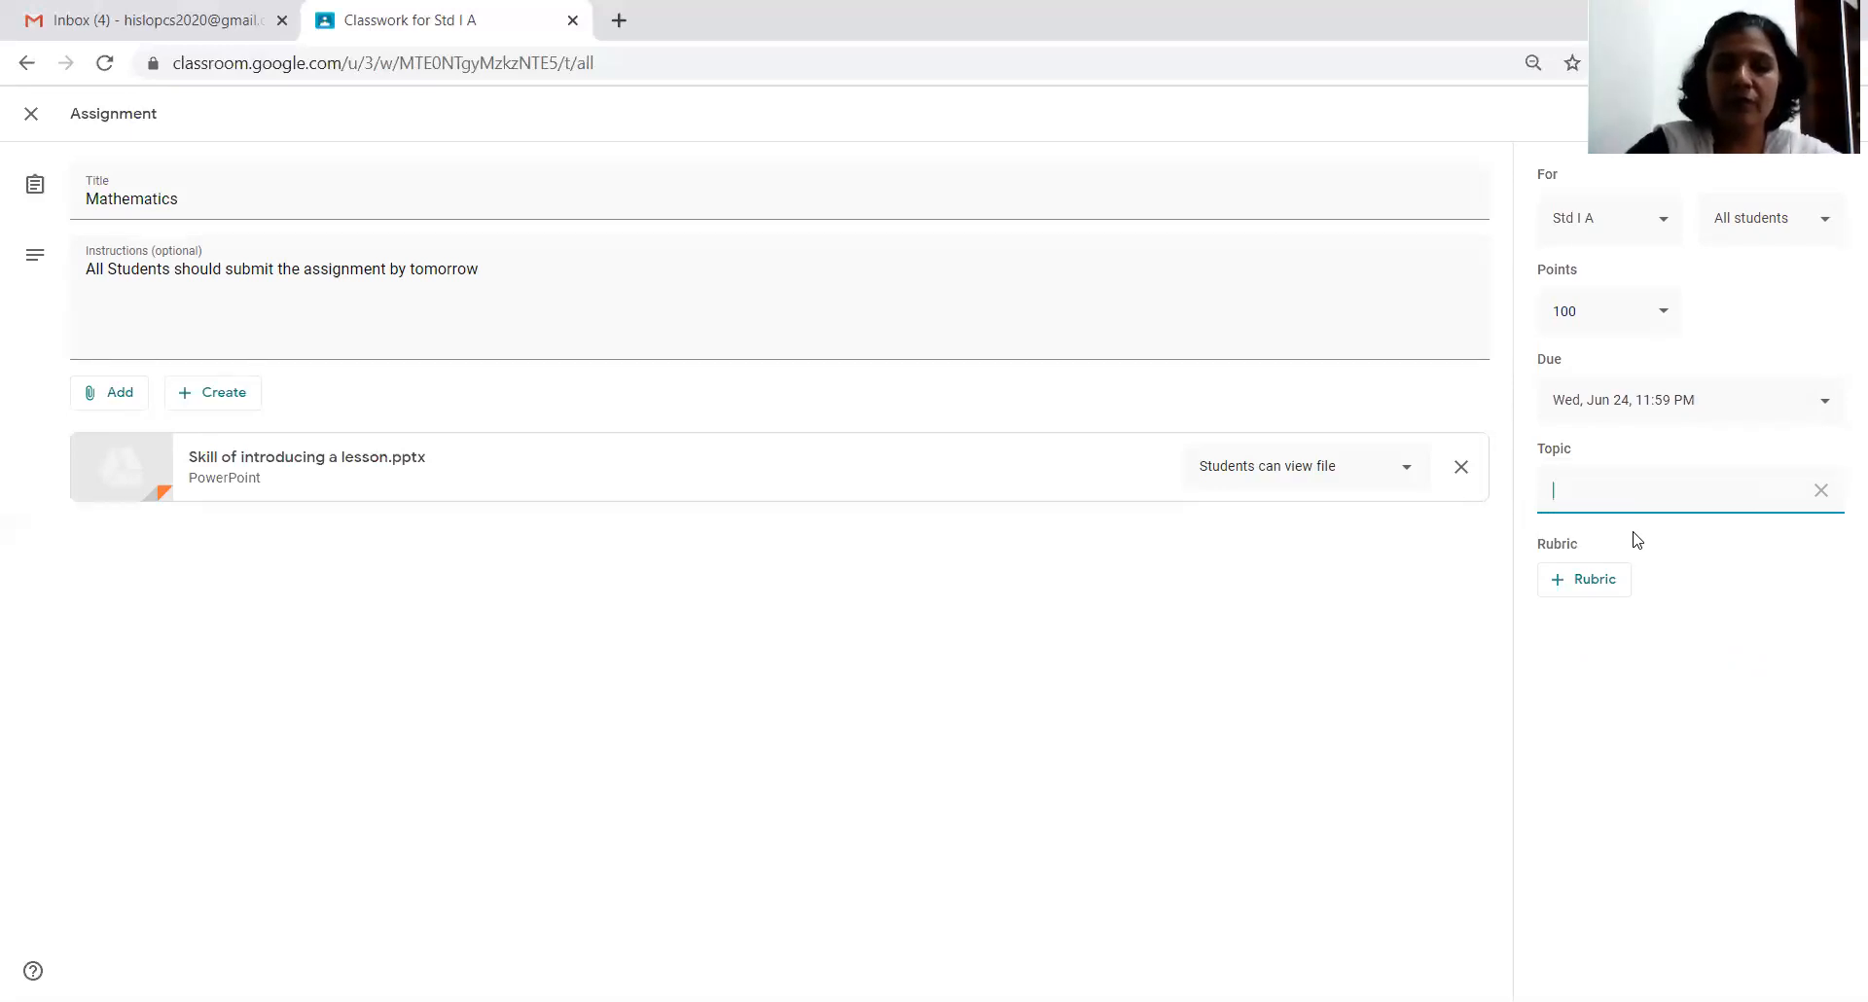
{"action": "type", "text": "High"}
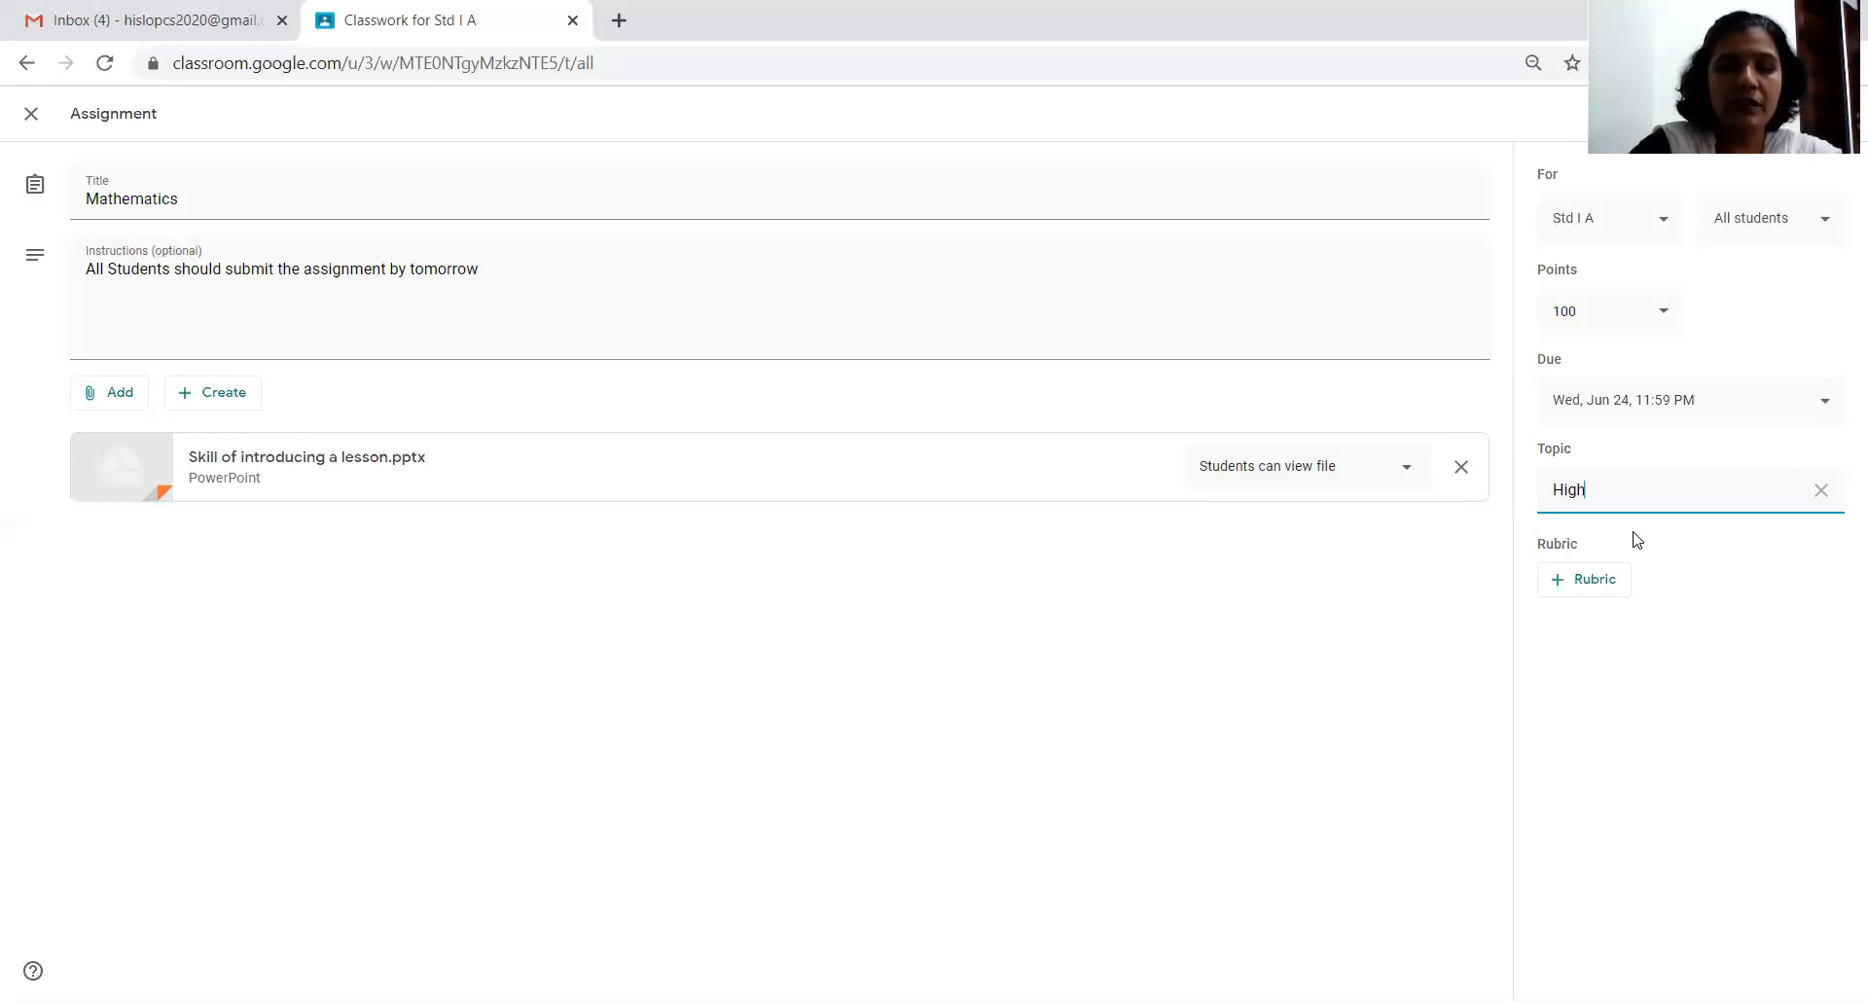
{"action": "type", "text": "est Co"}
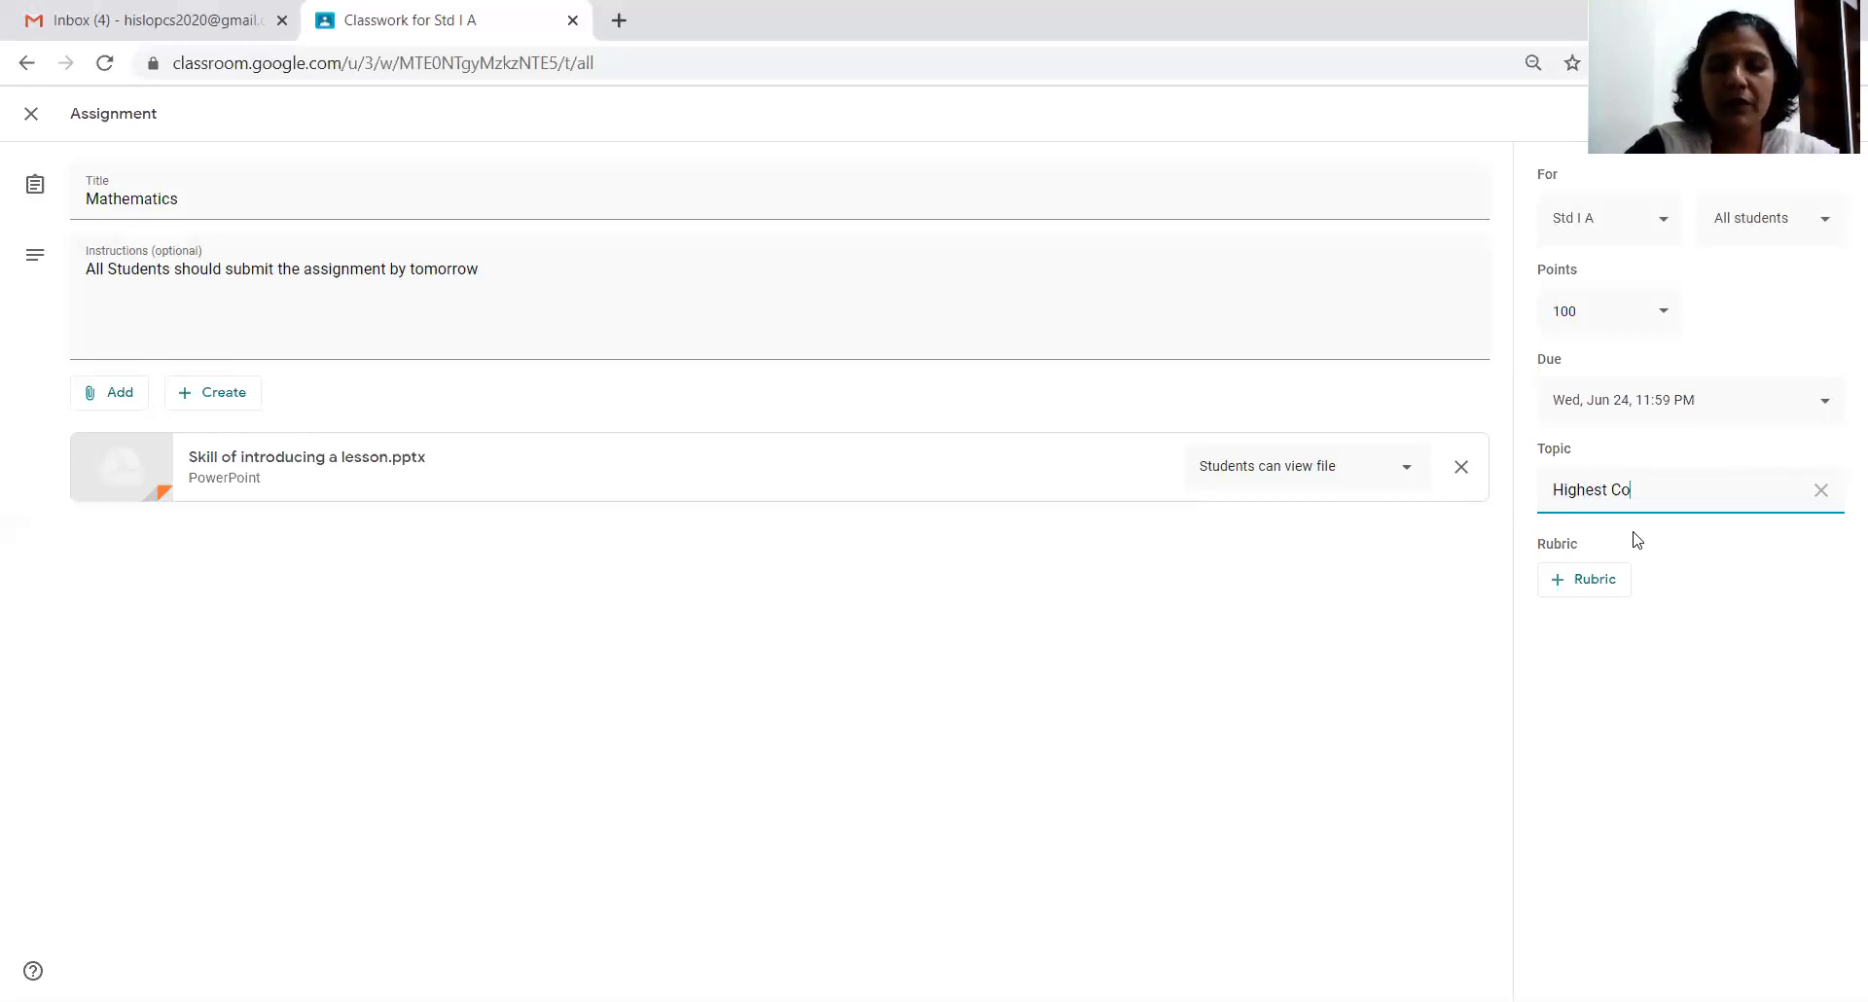
{"action": "type", "text": "mmon Factor"}
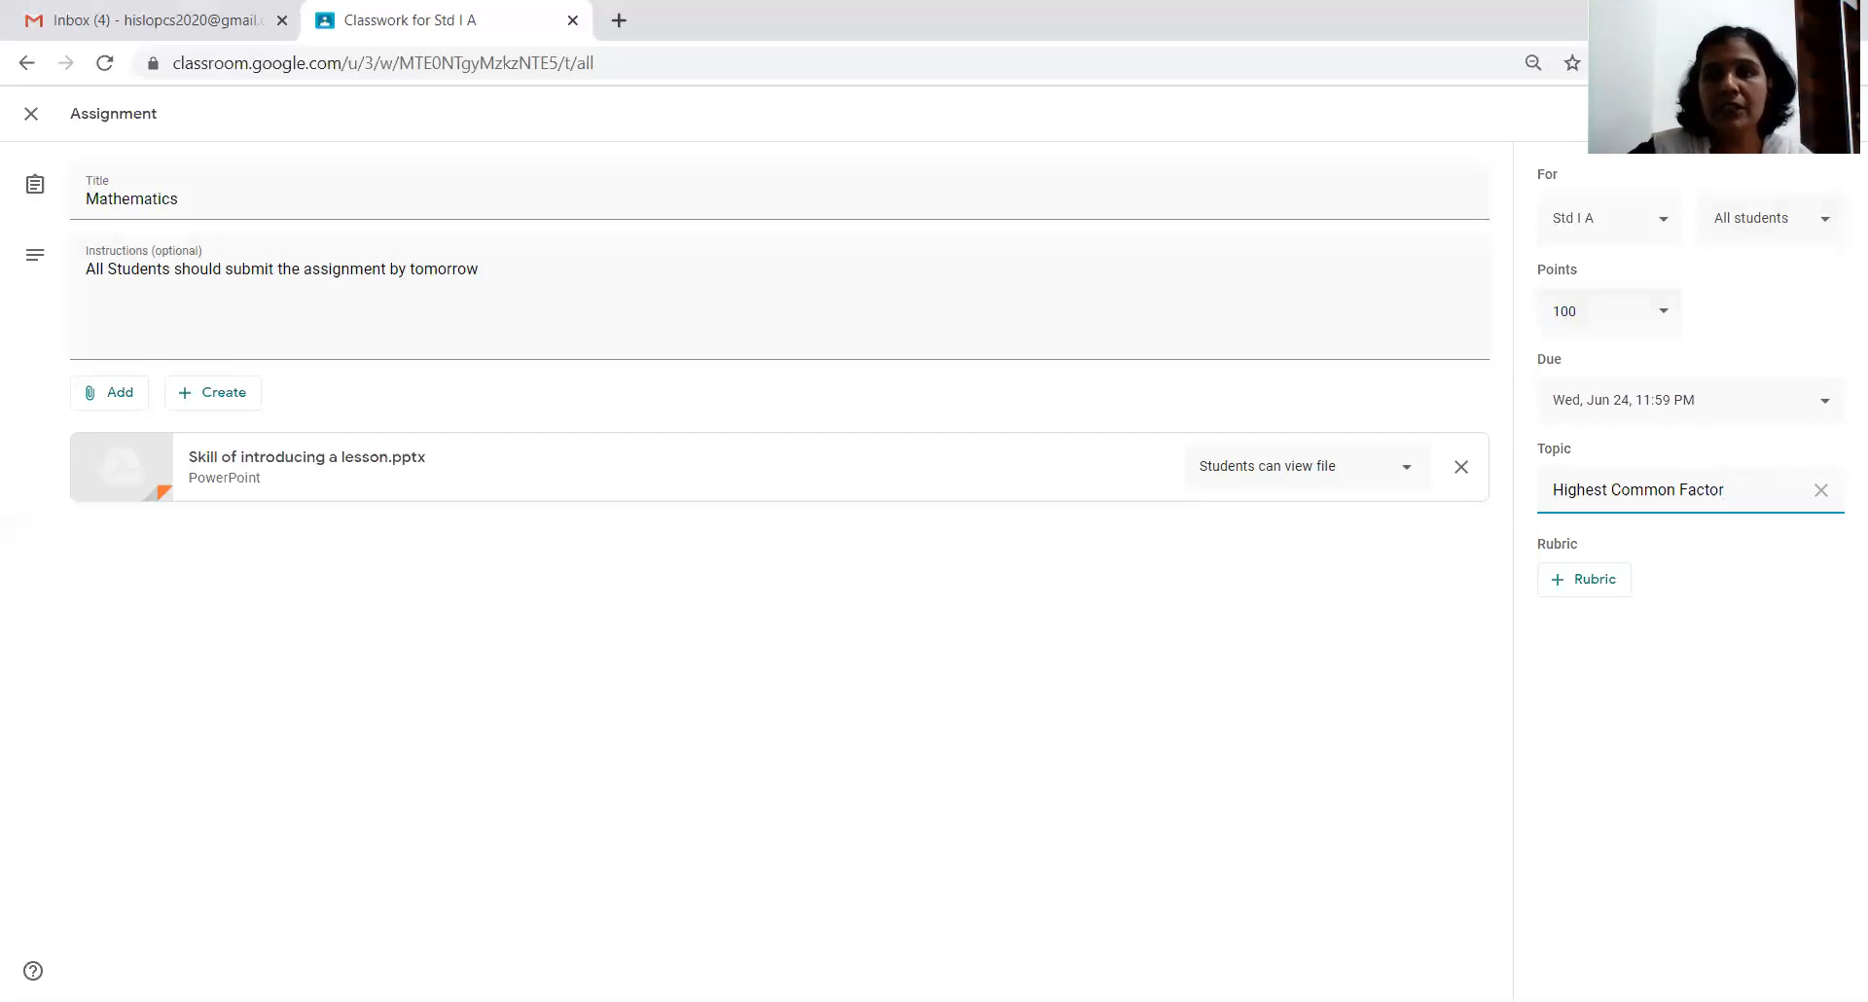
- Schedule the Mathematics assignment to be posted on Jun 24, 2020, keeping the 8:00 AM time
{"action": "left_click", "coordinate": [1825, 113]}
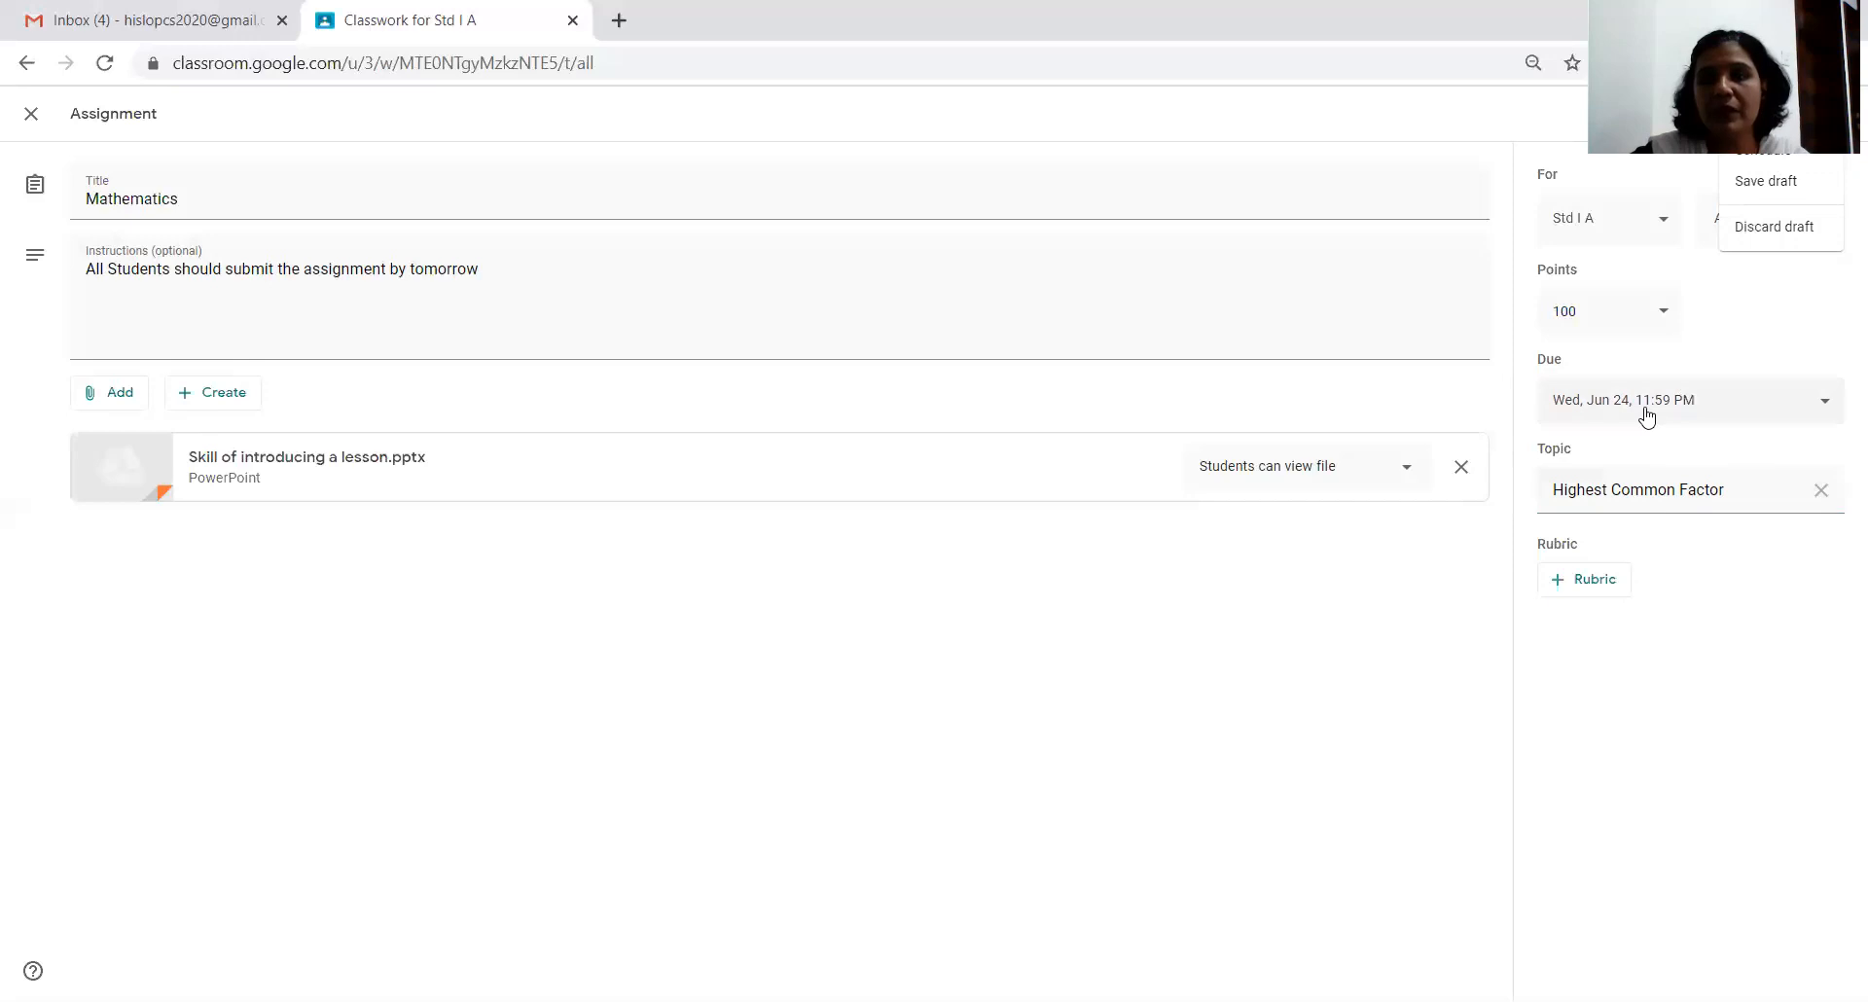
{"action": "left_click", "coordinate": [1755, 156]}
{"action": "left_click", "coordinate": [895, 510]}
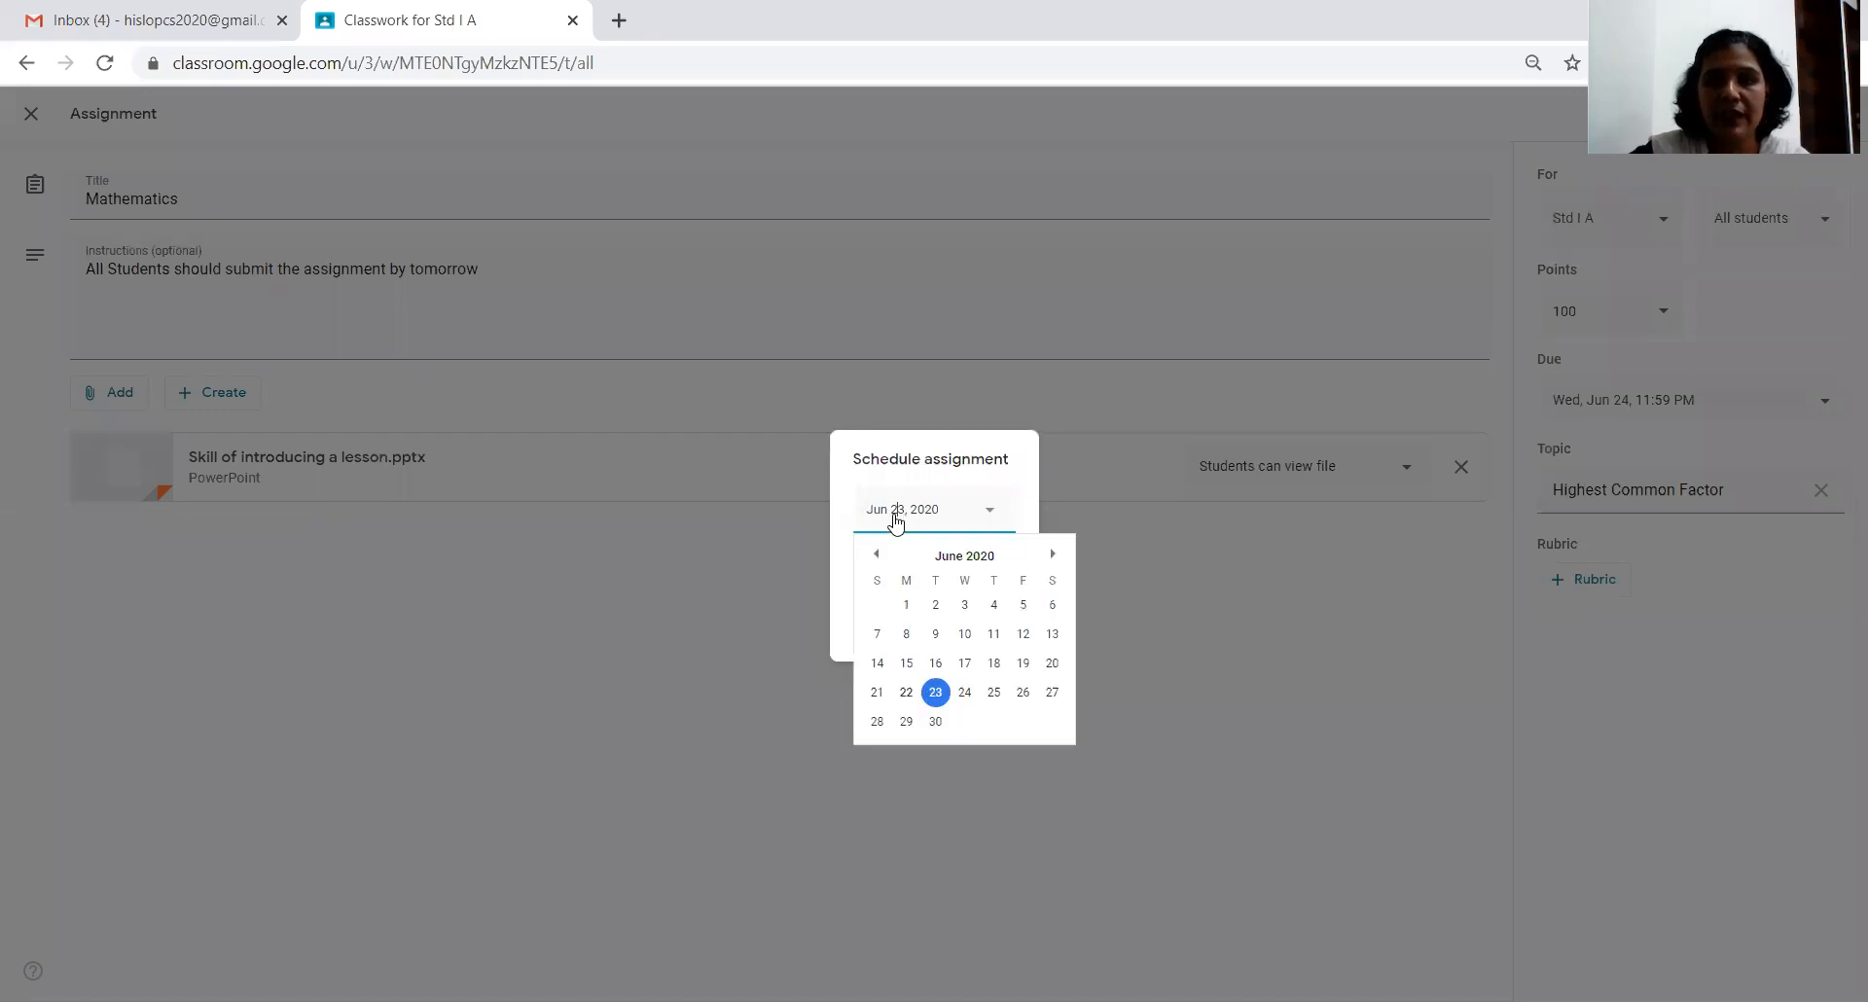
{"action": "left_click", "coordinate": [965, 692]}
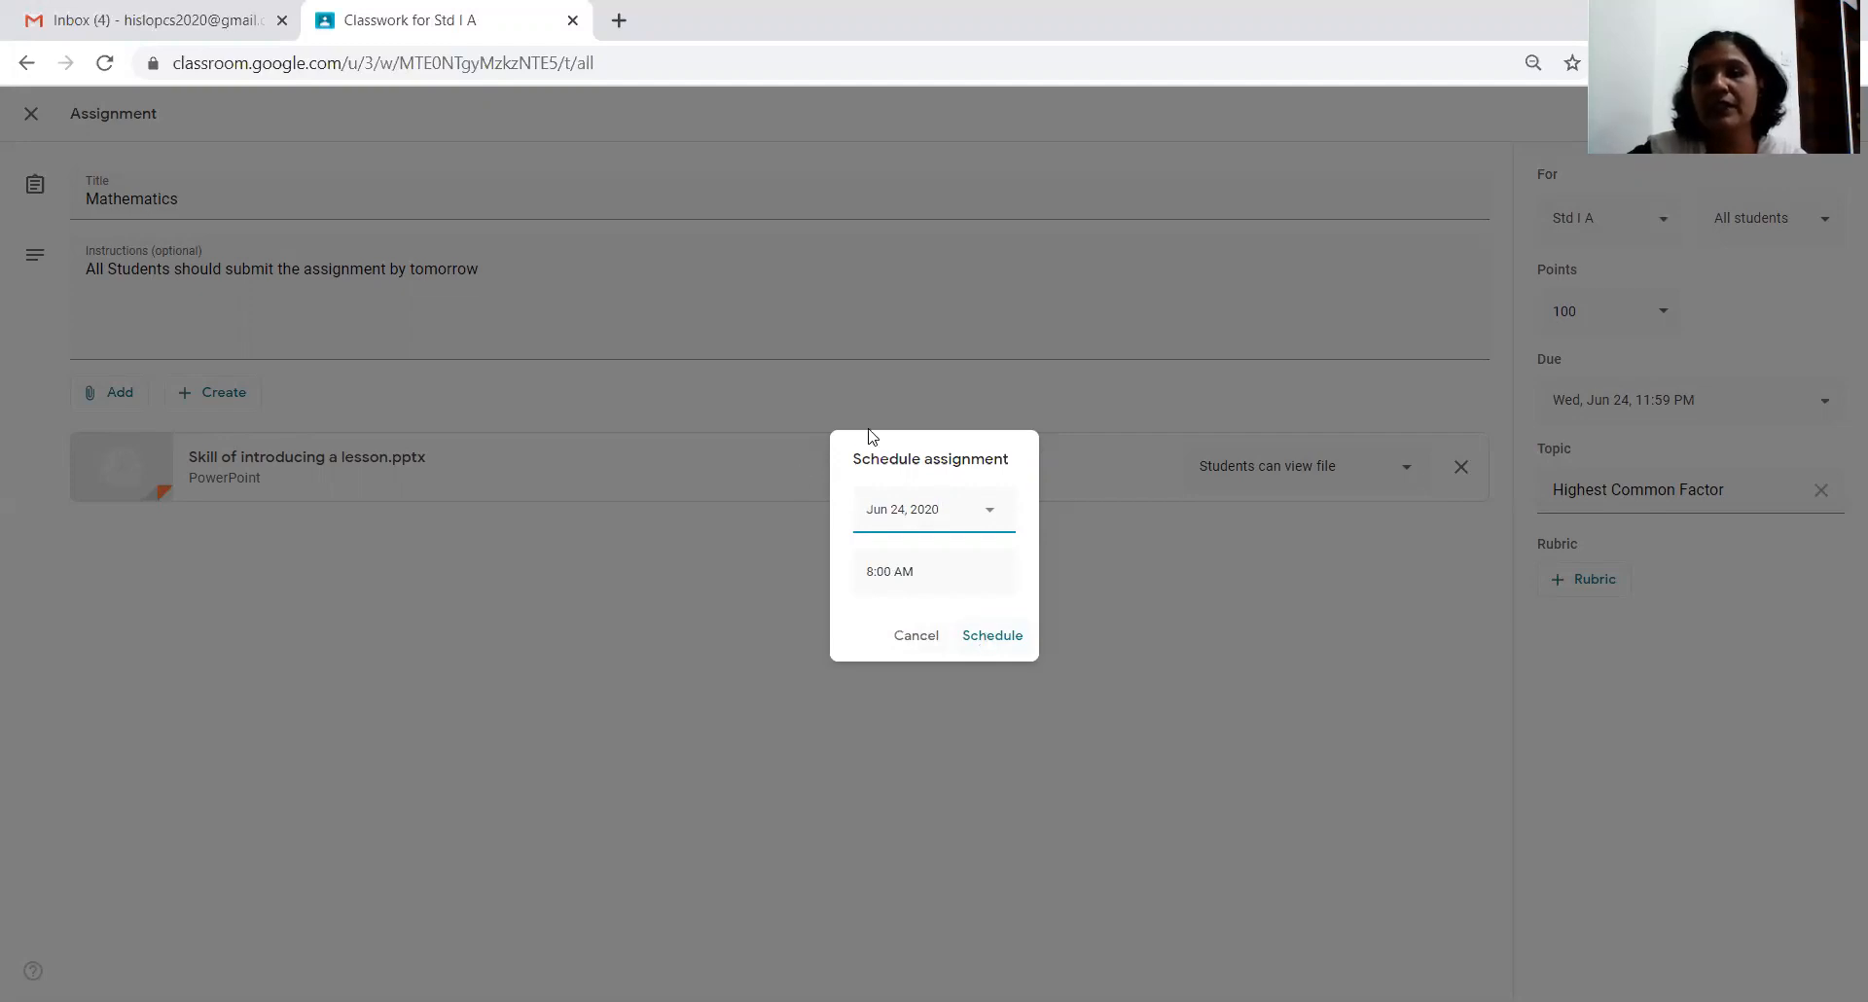
{"action": "left_click", "coordinate": [992, 638]}
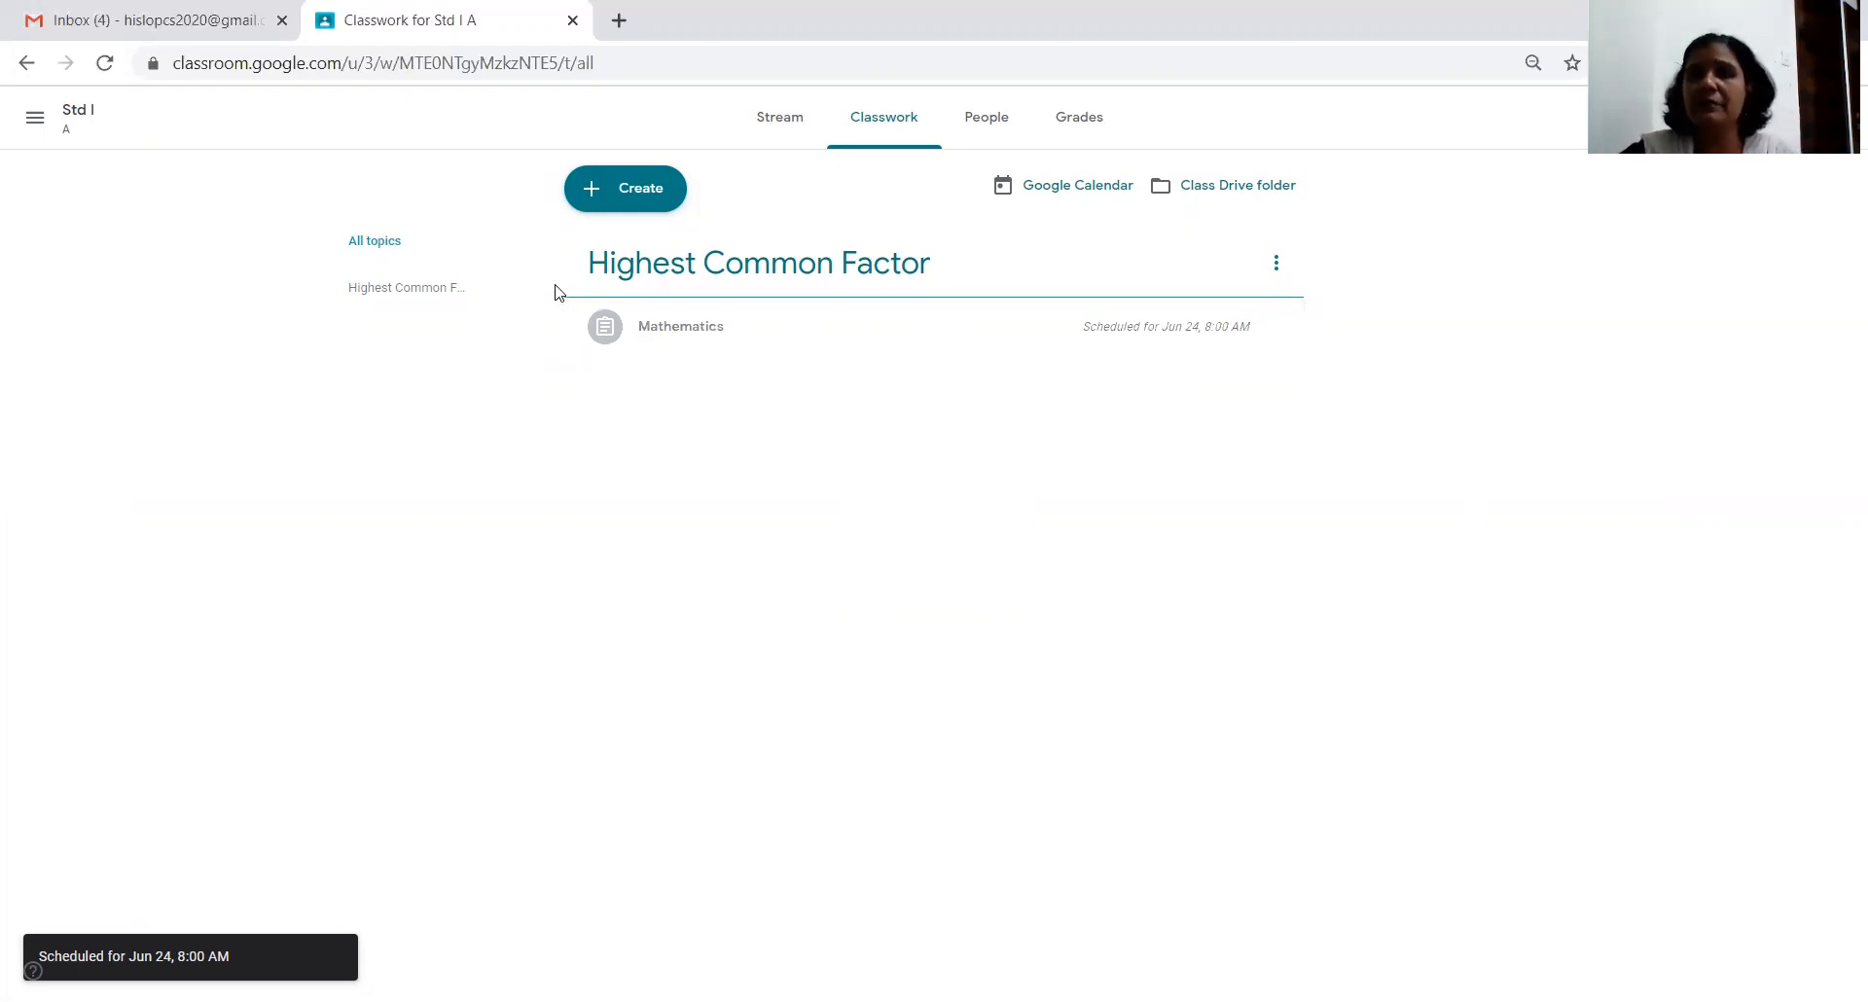
- Switch to class Std I B and open its classwork
{"action": "left_click", "coordinate": [35, 122]}
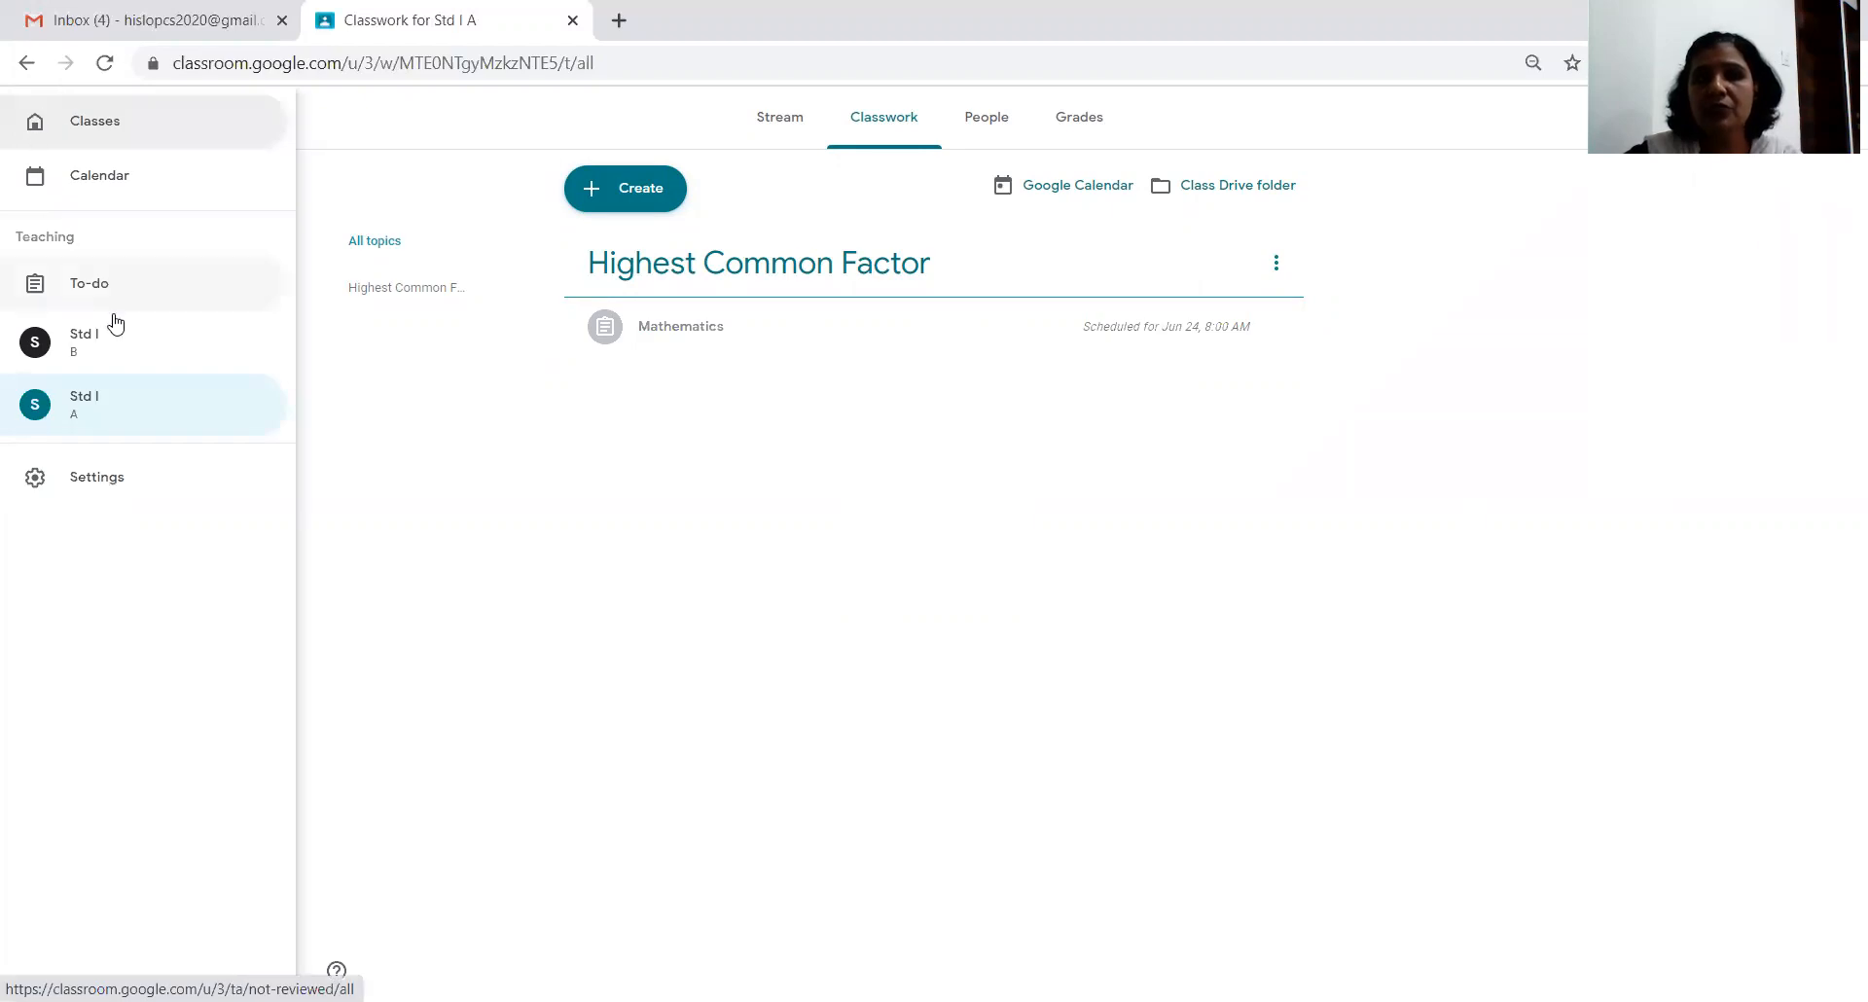
{"action": "left_click", "coordinate": [112, 345]}
{"action": "left_click", "coordinate": [864, 119]}
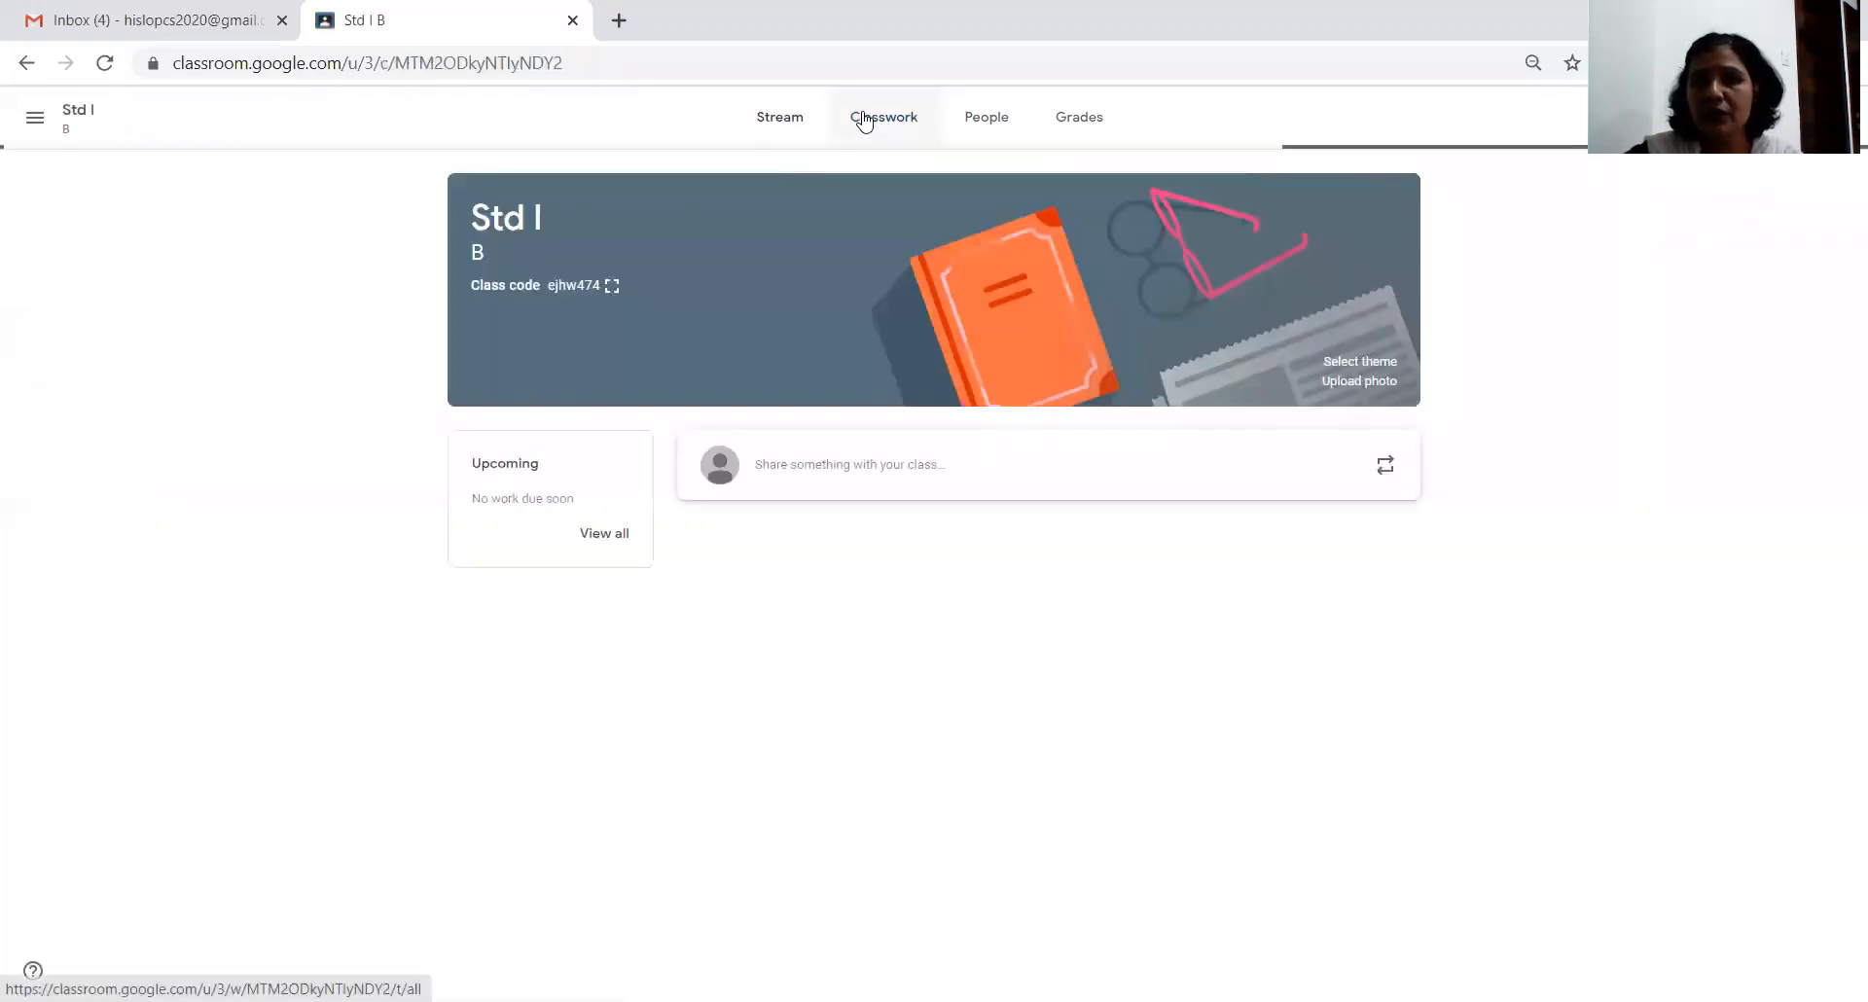
{"action": "left_click", "coordinate": [619, 193]}
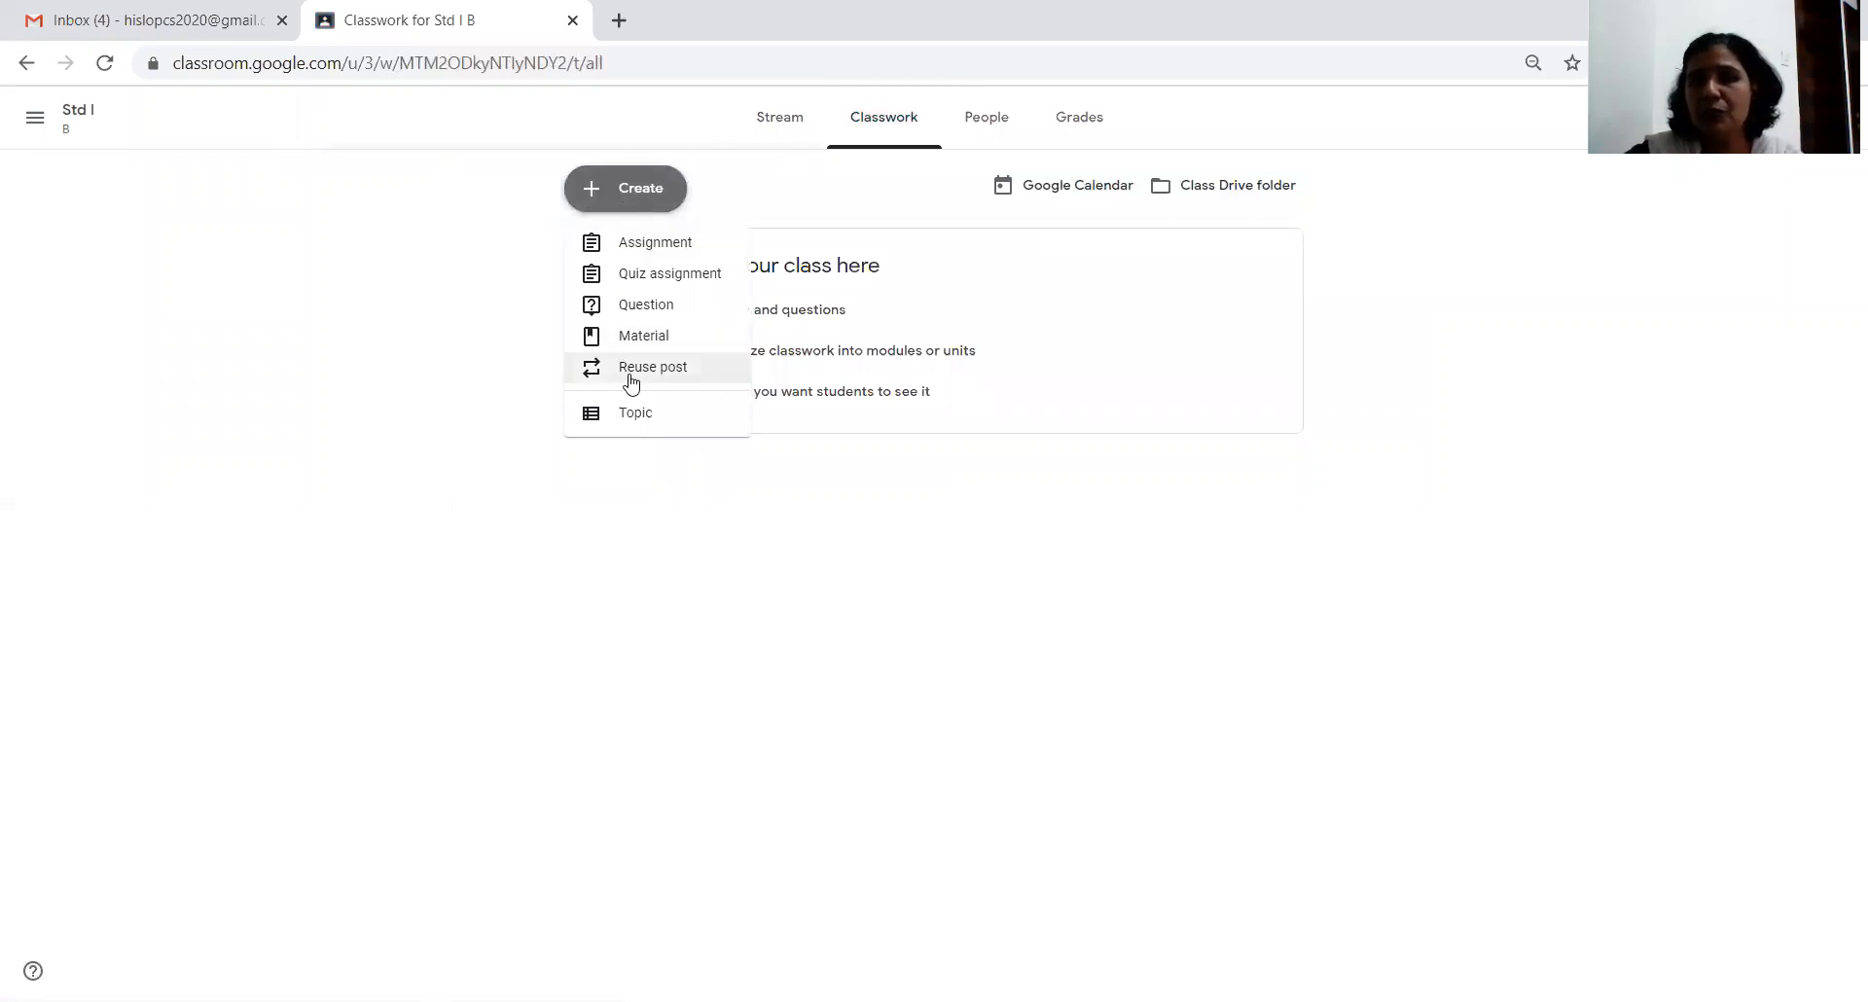
{"action": "left_click", "coordinate": [642, 251]}
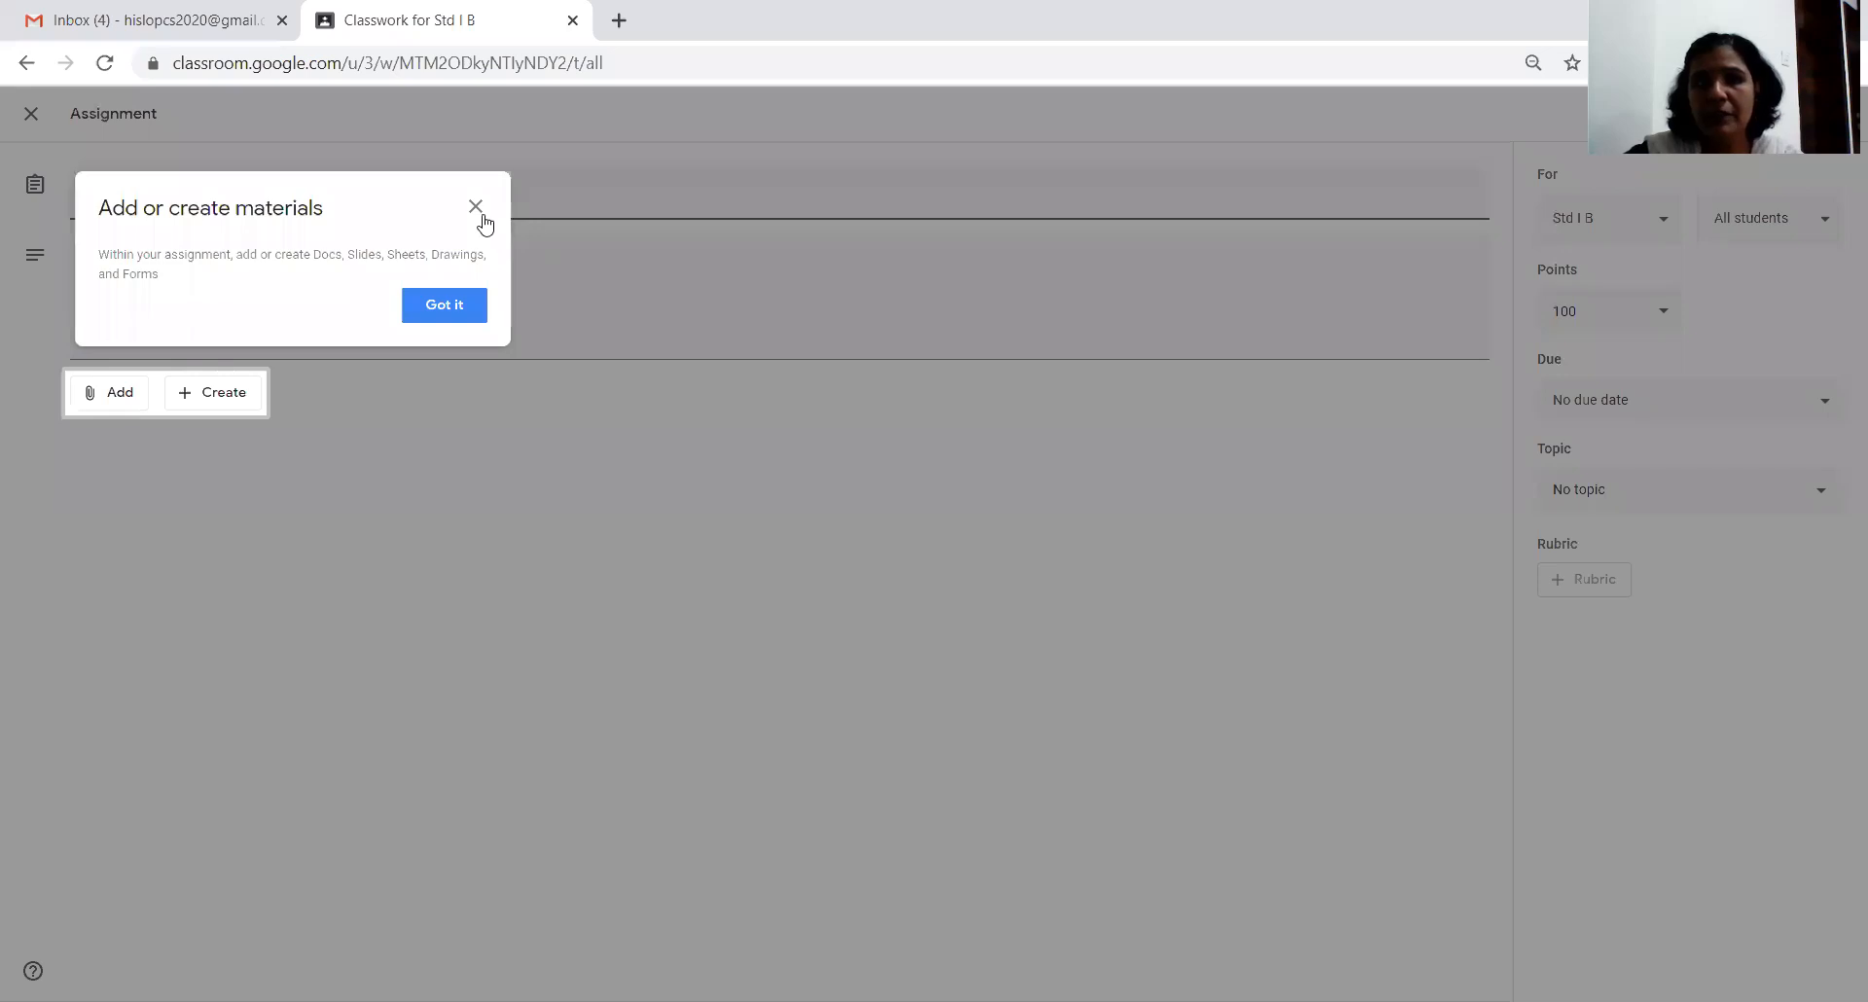
{"action": "left_click", "coordinate": [473, 204]}
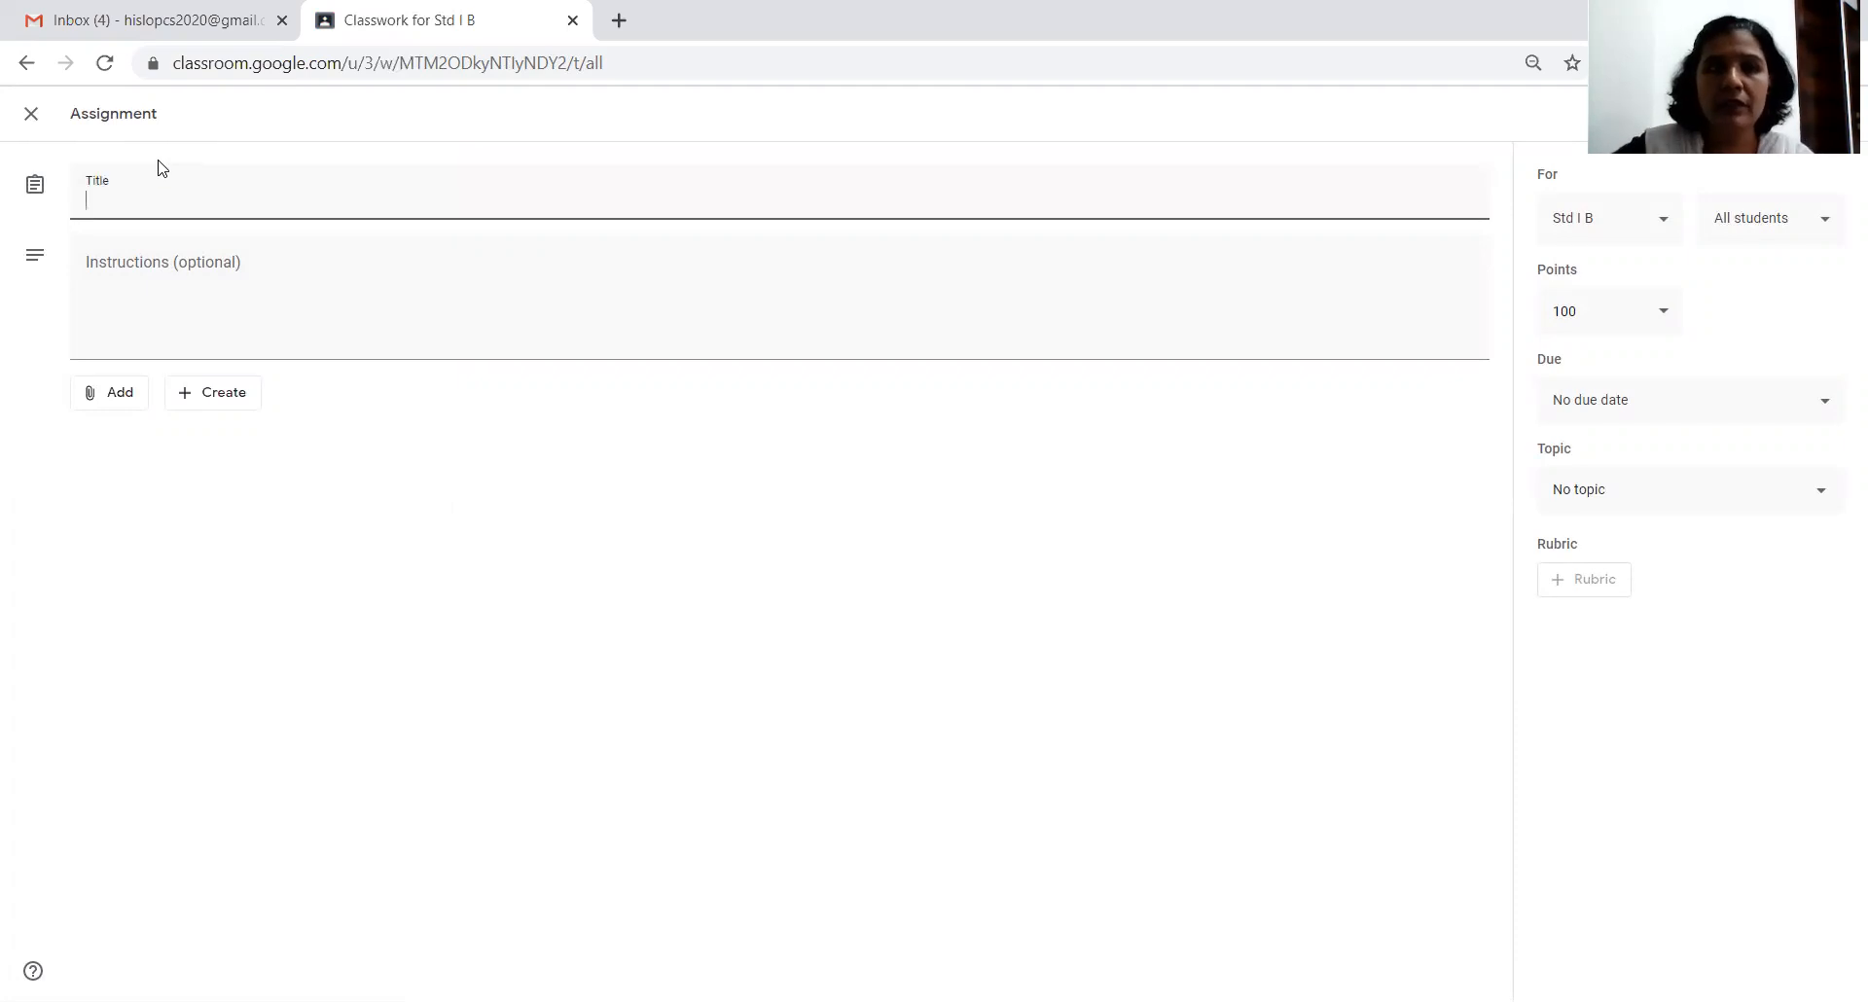
{"action": "left_click", "coordinate": [30, 118]}
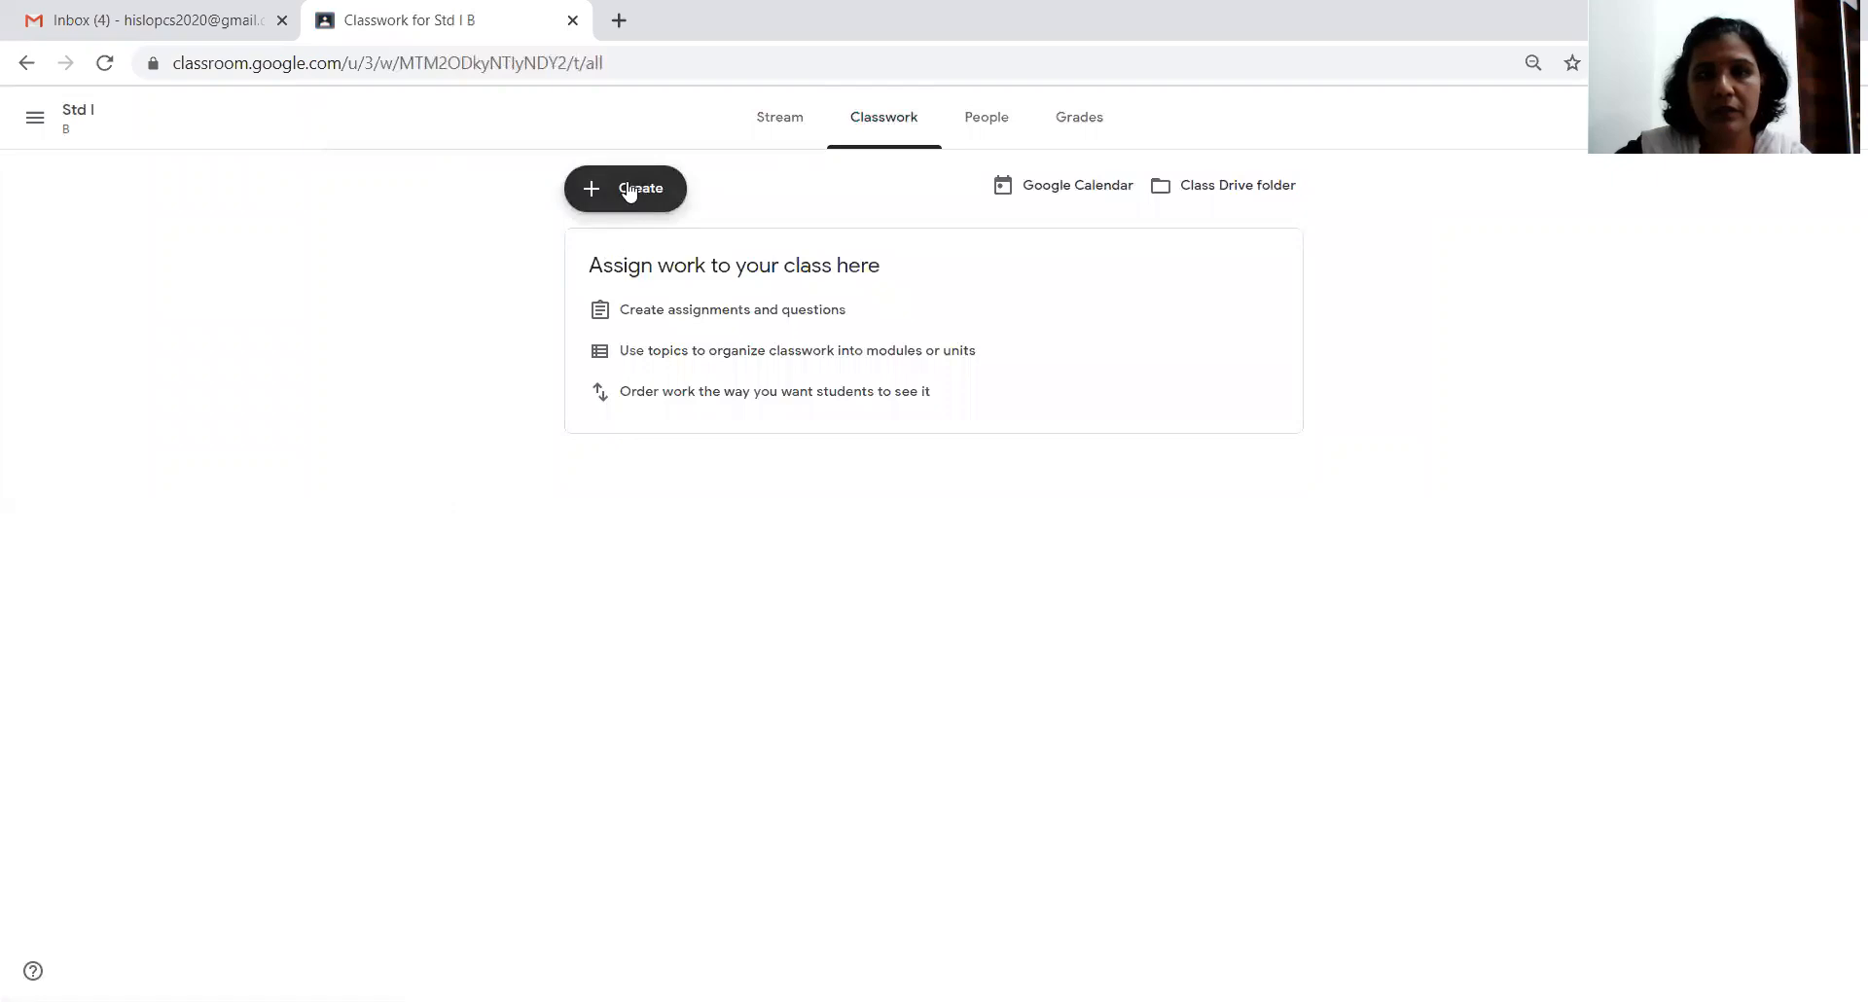
- Reuse the Mathematics post from Std I A in class Std I B without copying its attachments, and assign it right away
{"action": "left_click", "coordinate": [621, 199]}
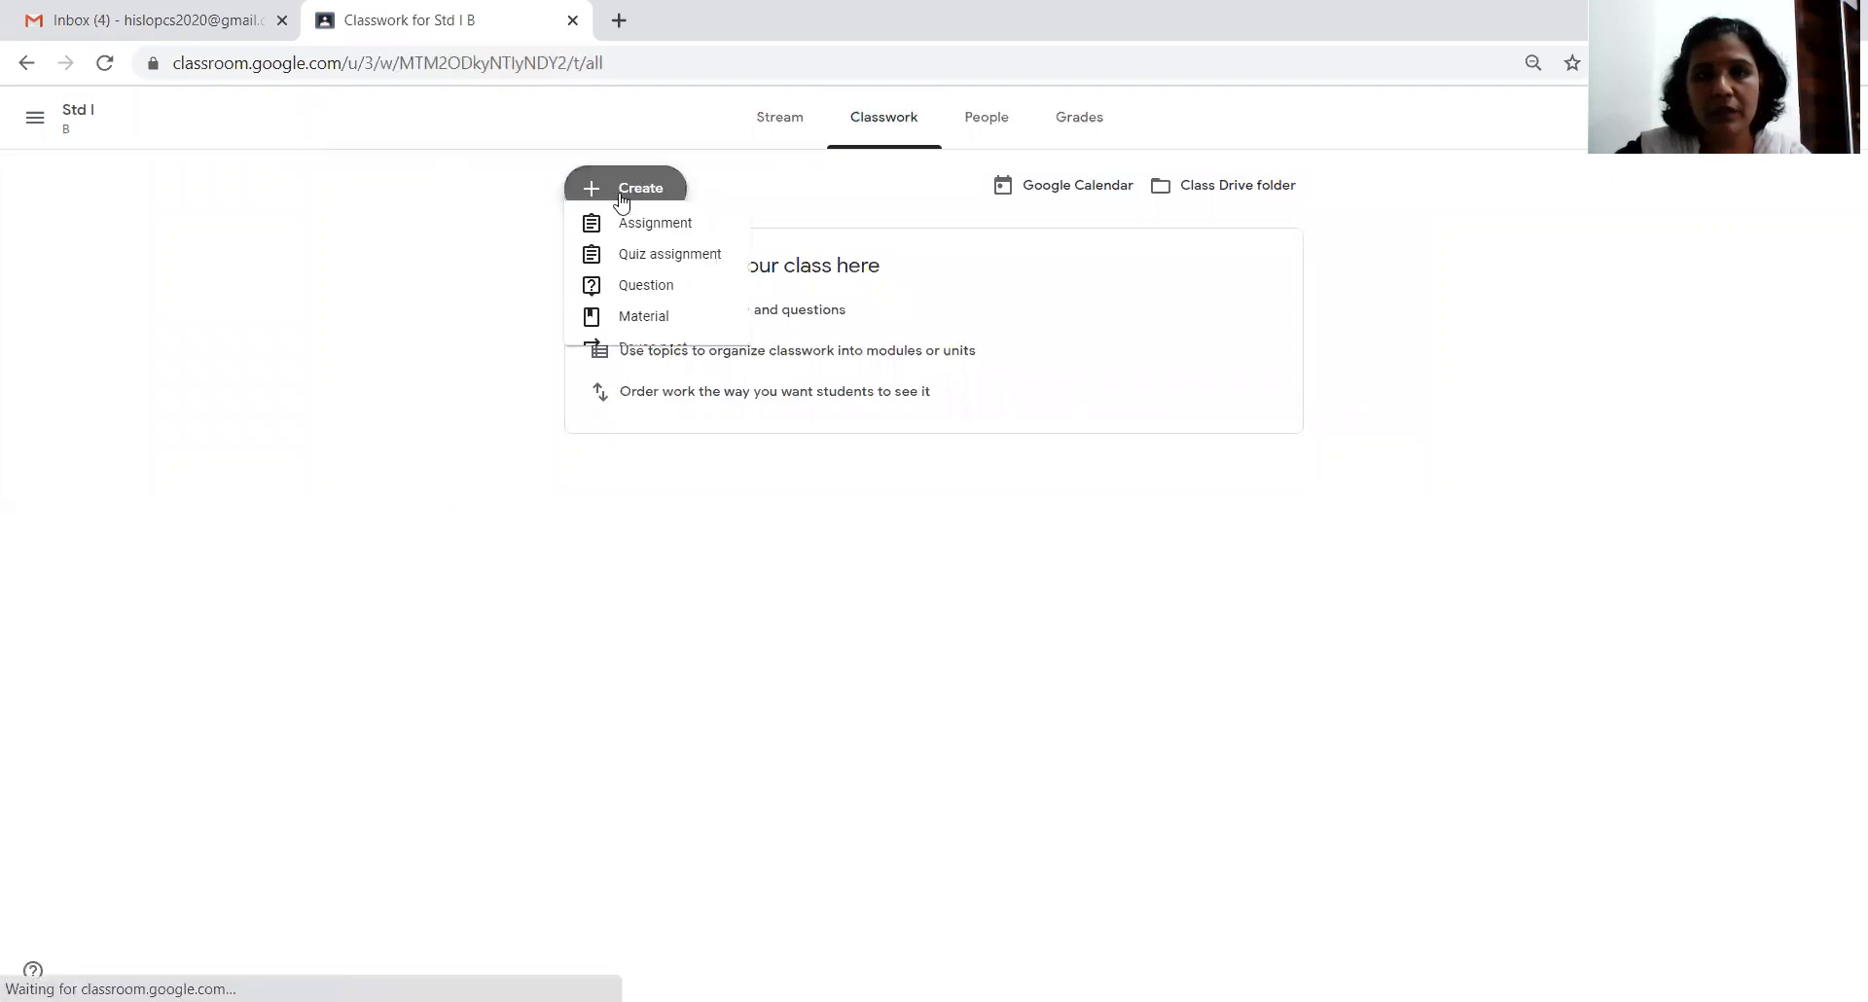
{"action": "left_click", "coordinate": [622, 368]}
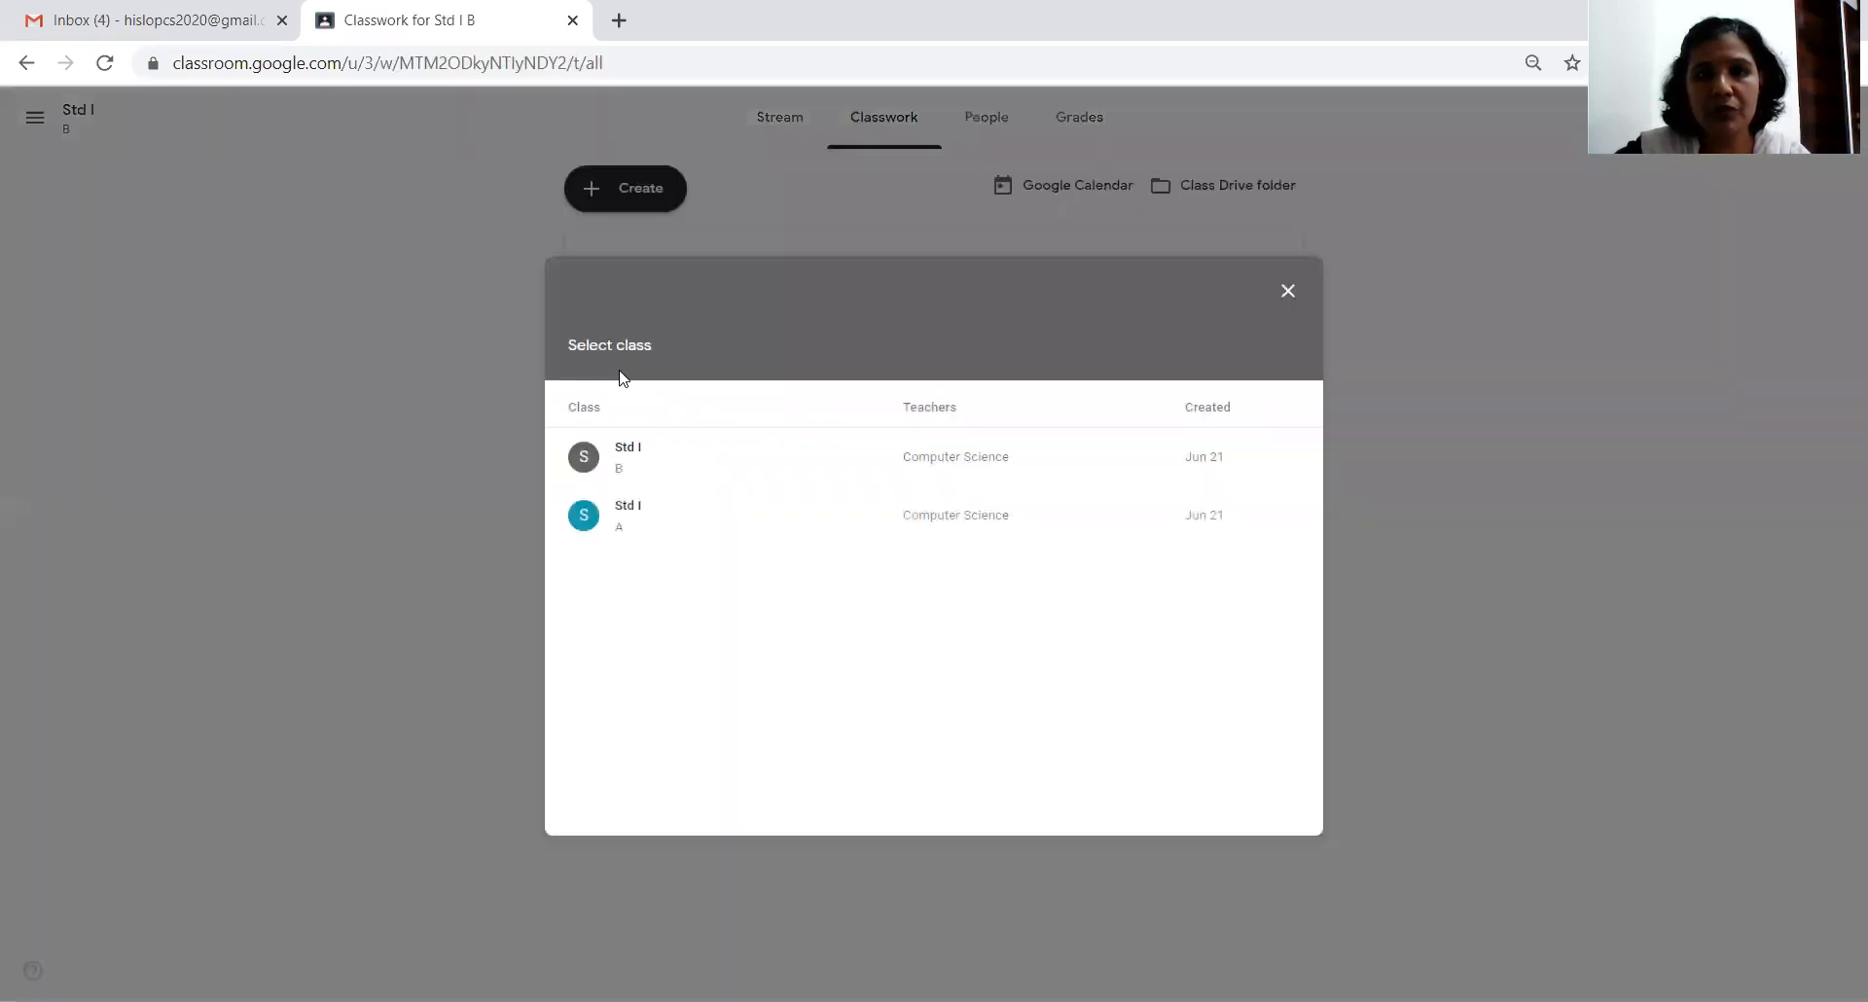
{"action": "left_click", "coordinate": [630, 523]}
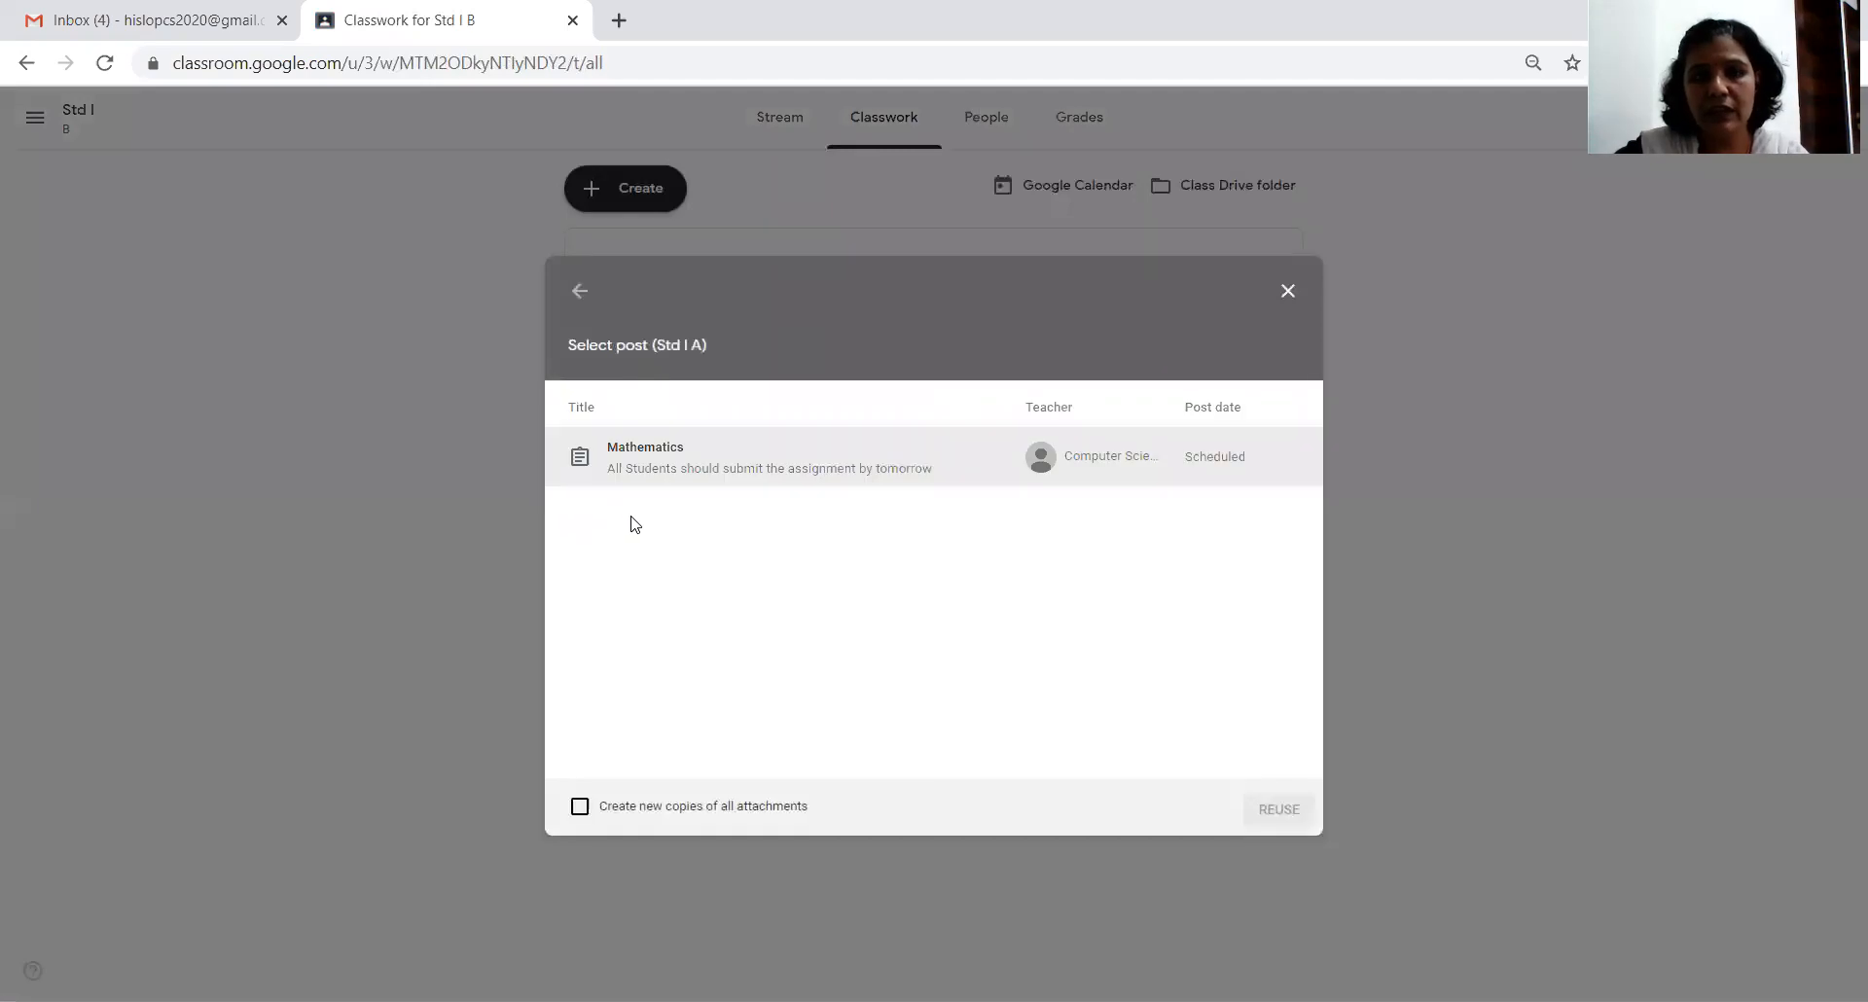
{"action": "left_click", "coordinate": [707, 453]}
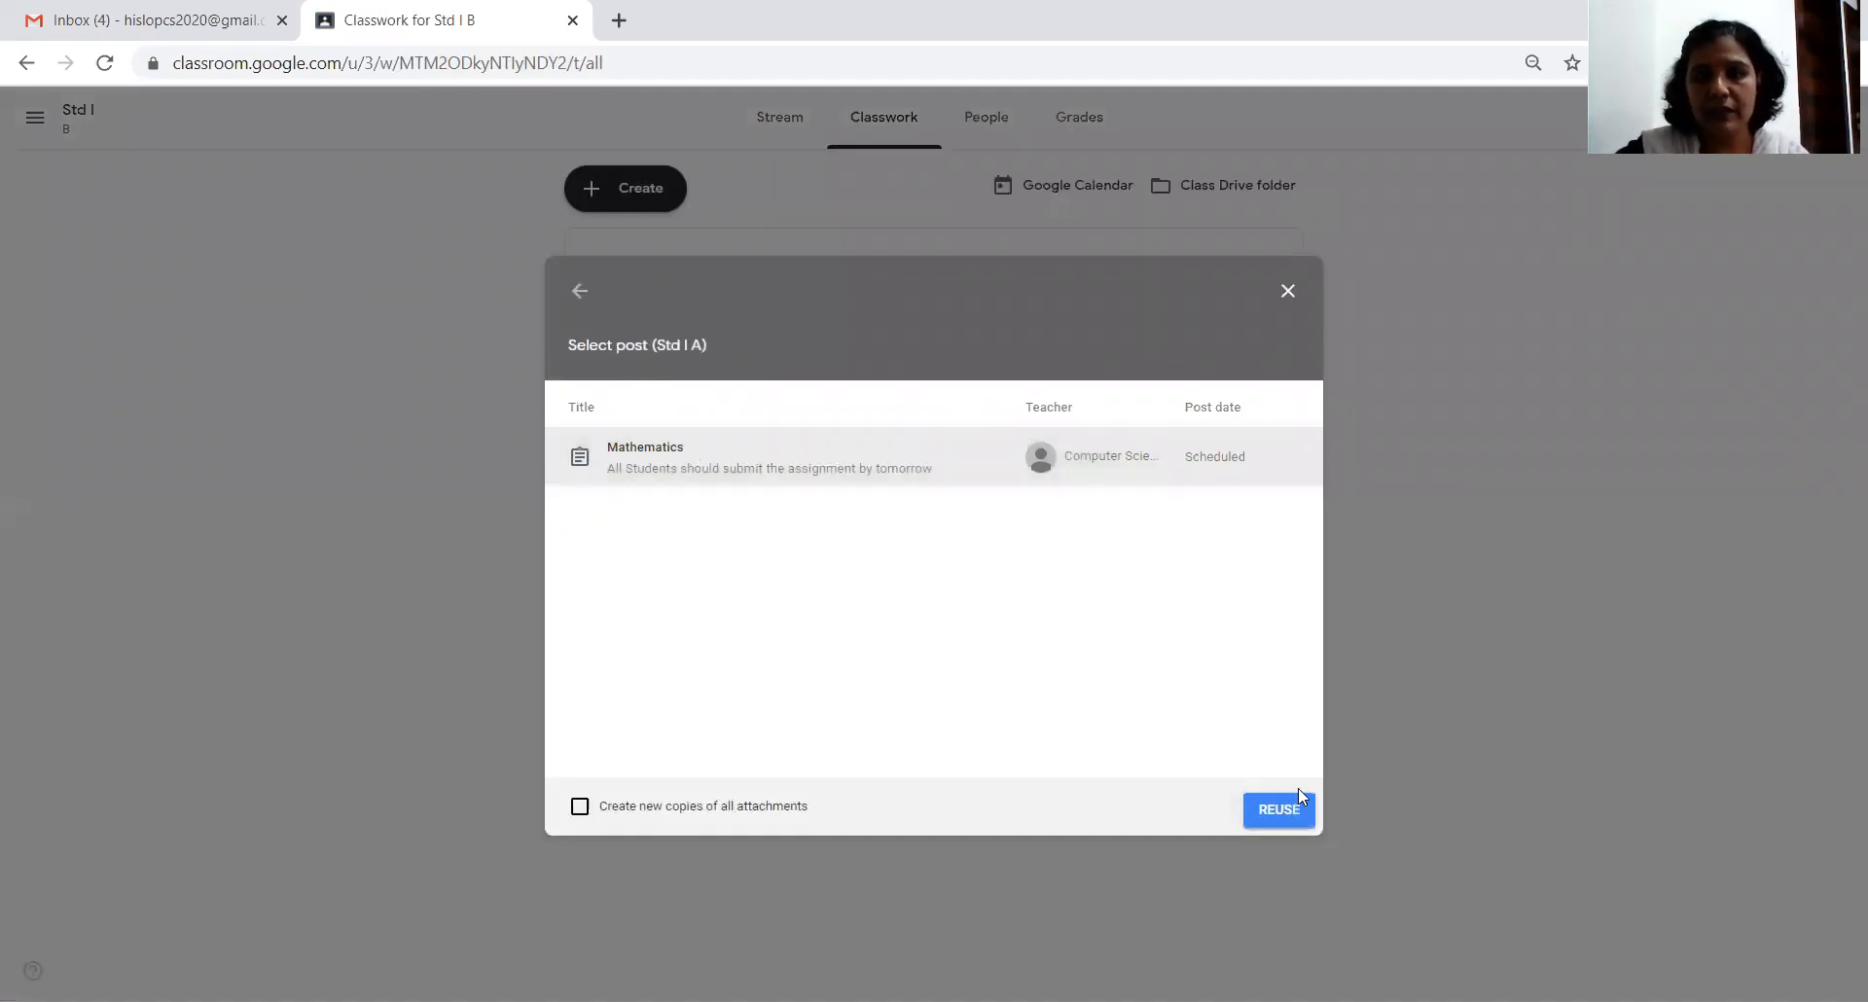
{"action": "left_click", "coordinate": [1297, 822]}
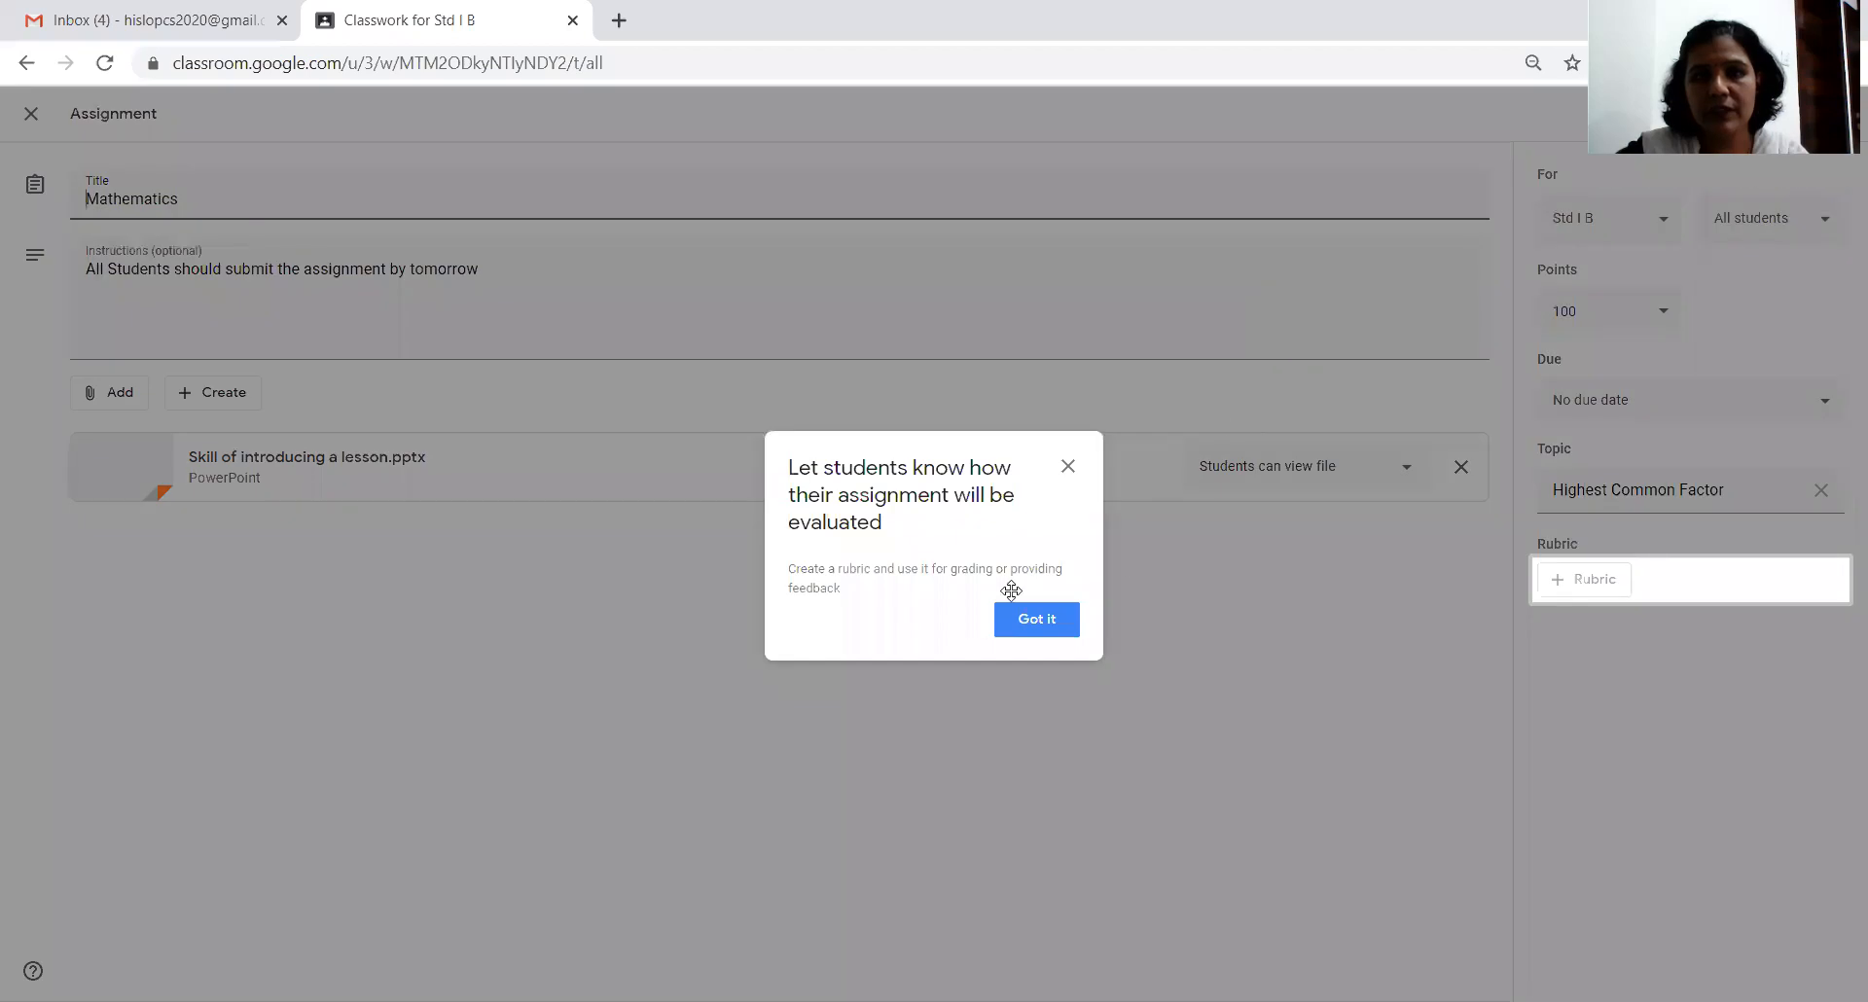
{"action": "left_click", "coordinate": [1119, 650]}
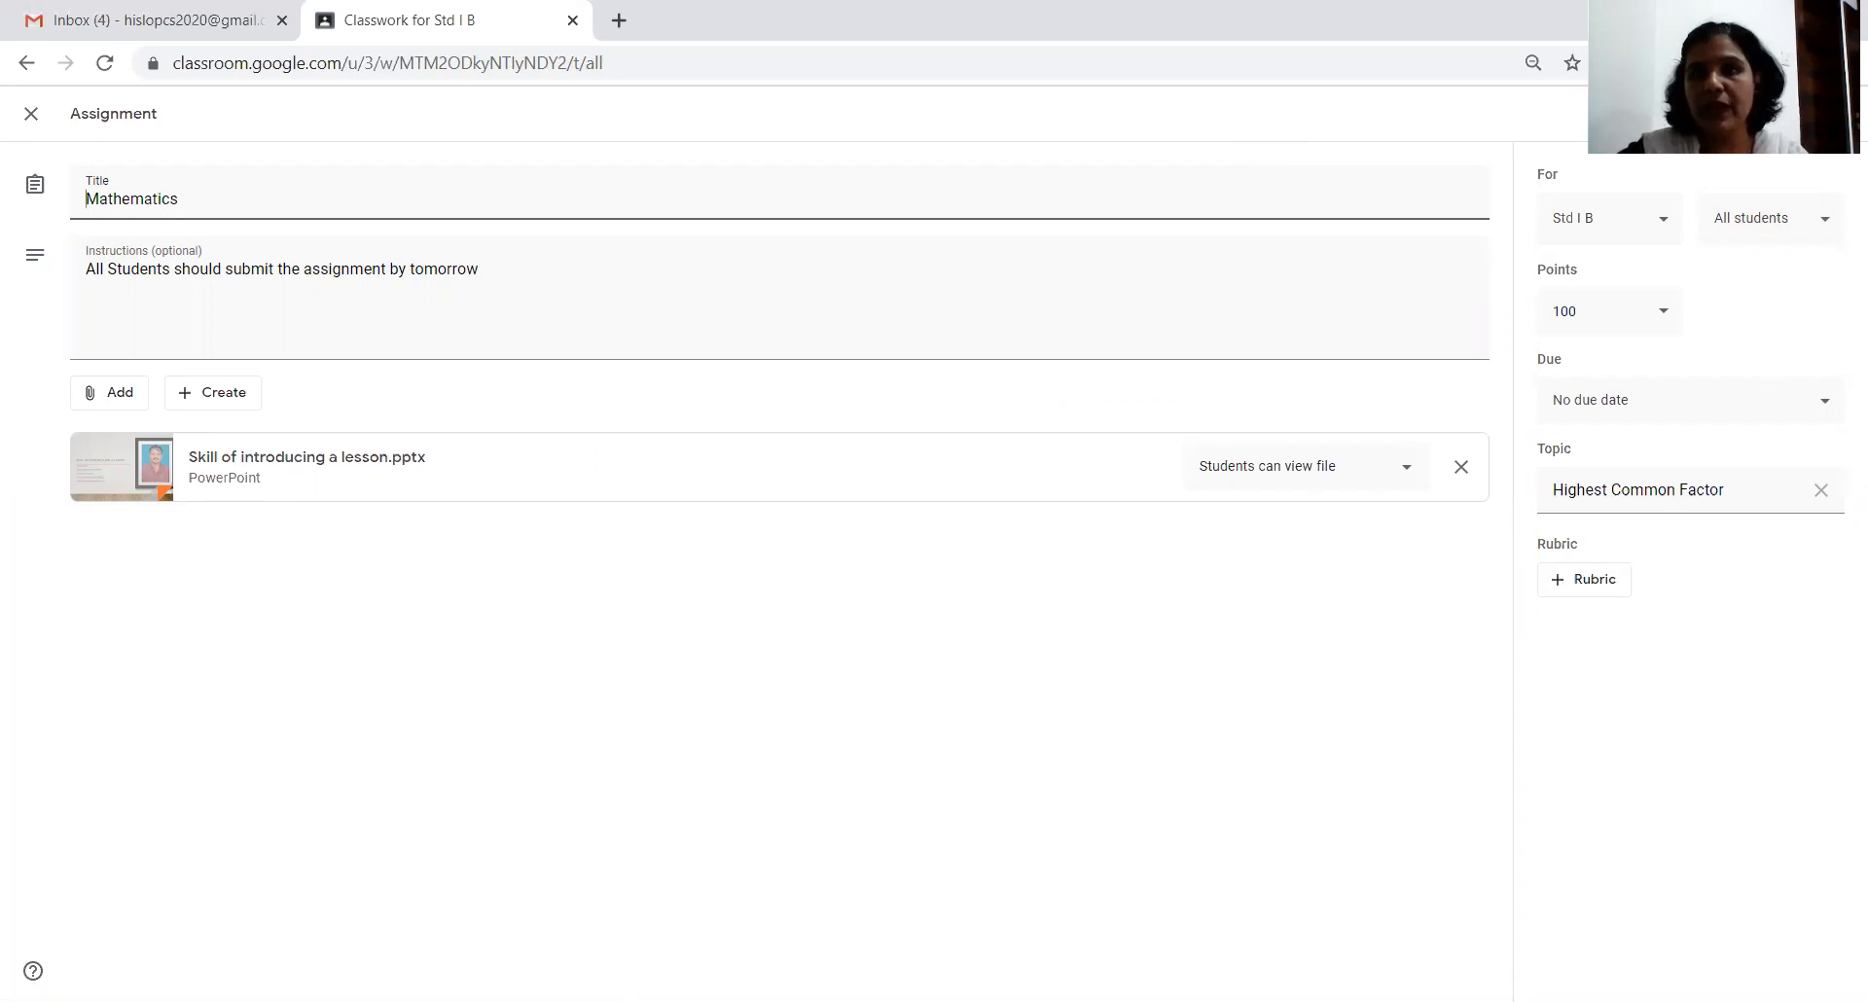
{"action": "left_click", "coordinate": [1751, 114]}
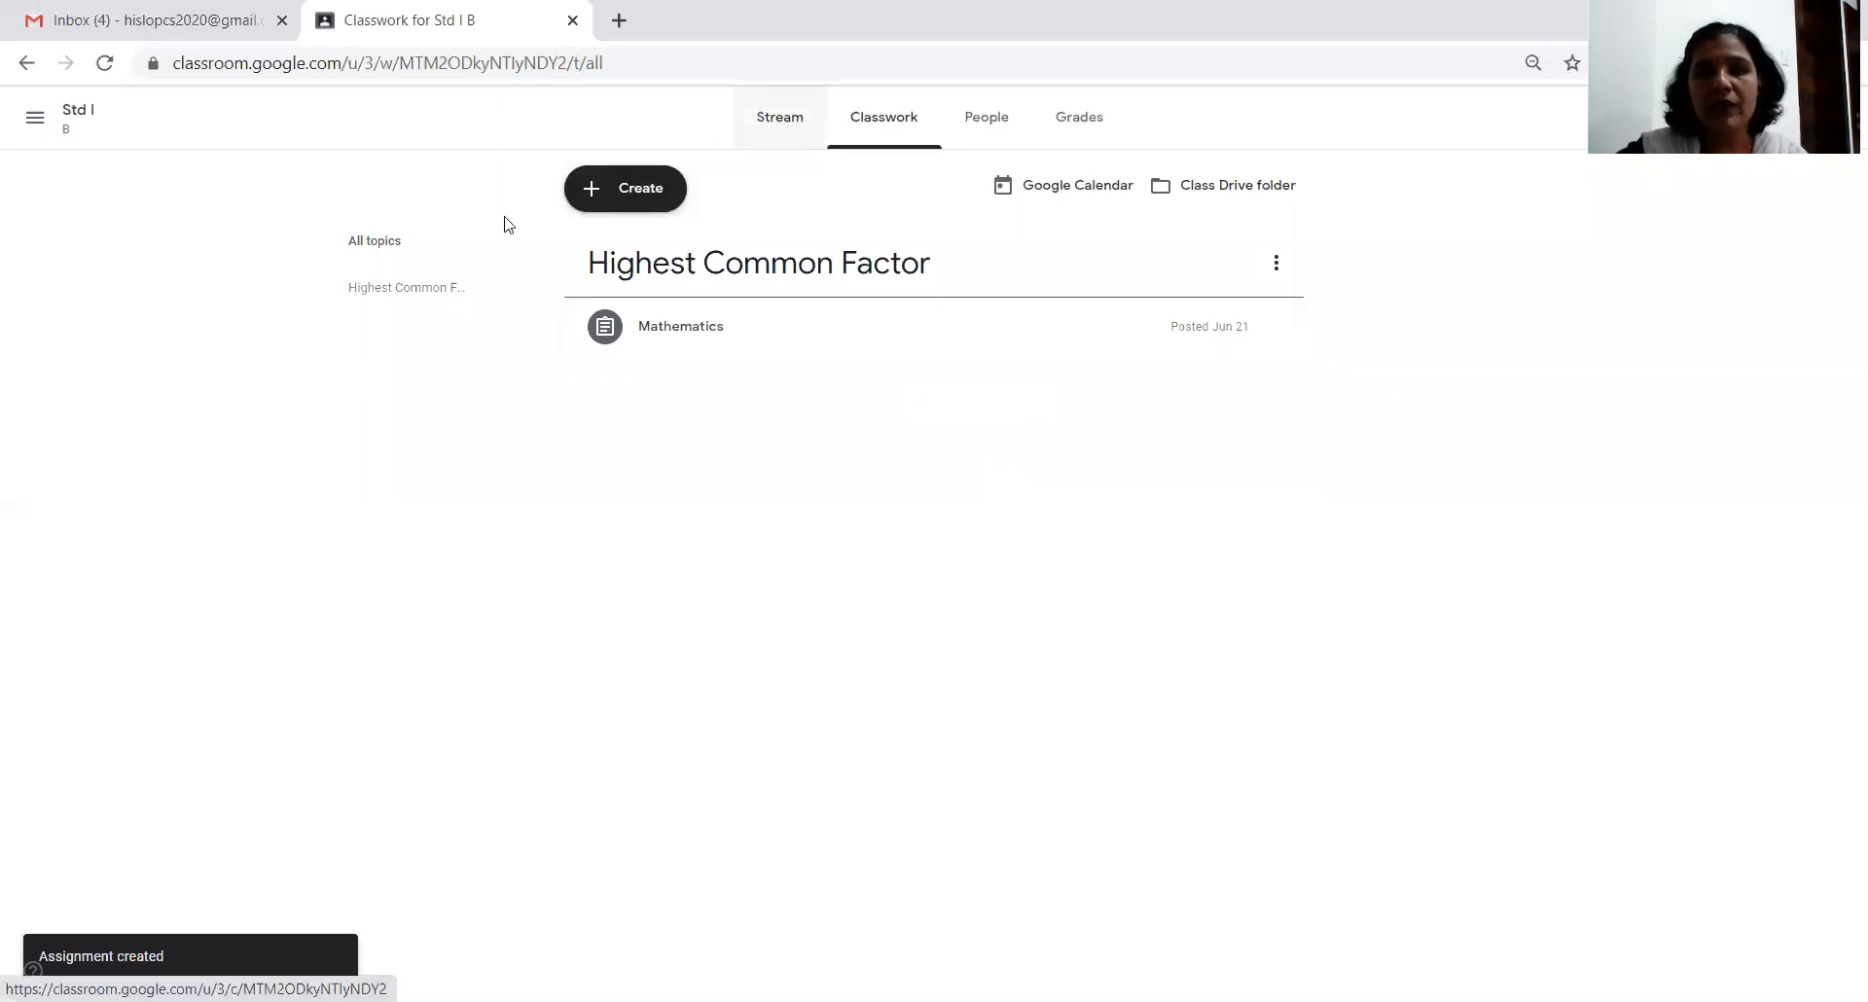
- Return to class Std I A and open its classwork
{"action": "left_click", "coordinate": [32, 118]}
{"action": "left_click", "coordinate": [91, 405]}
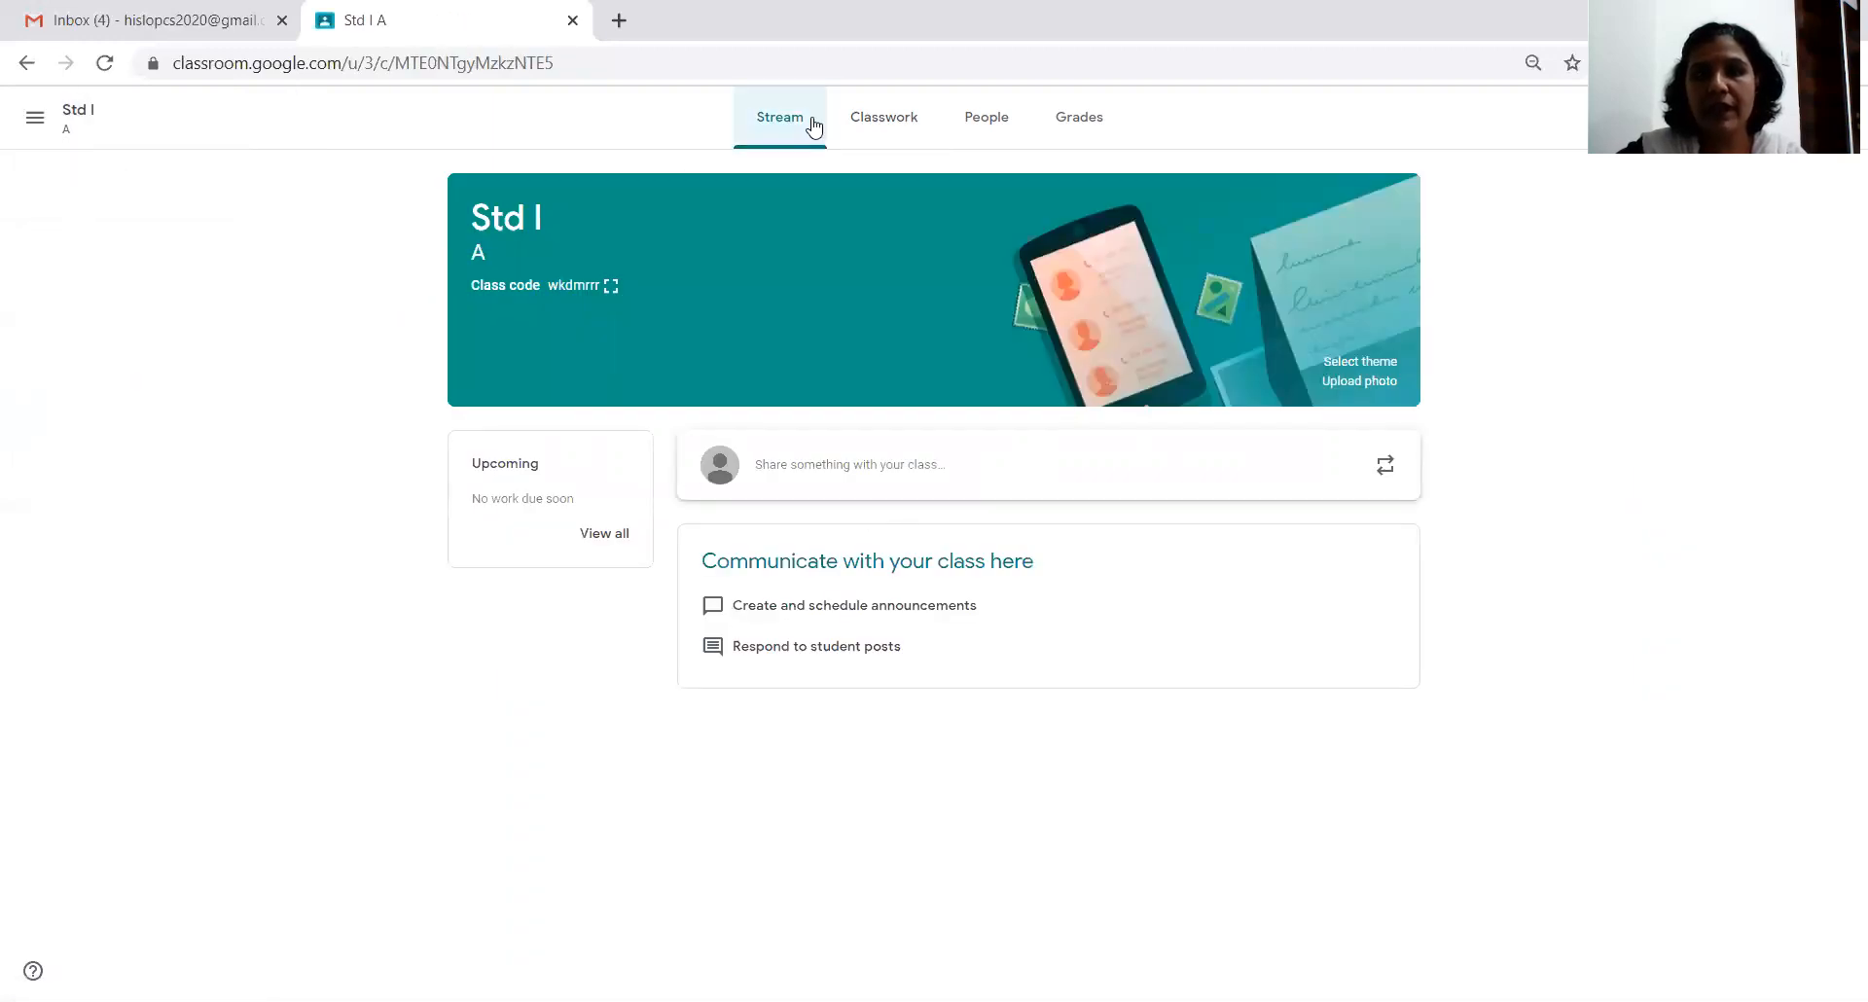
{"action": "left_click", "coordinate": [847, 122]}
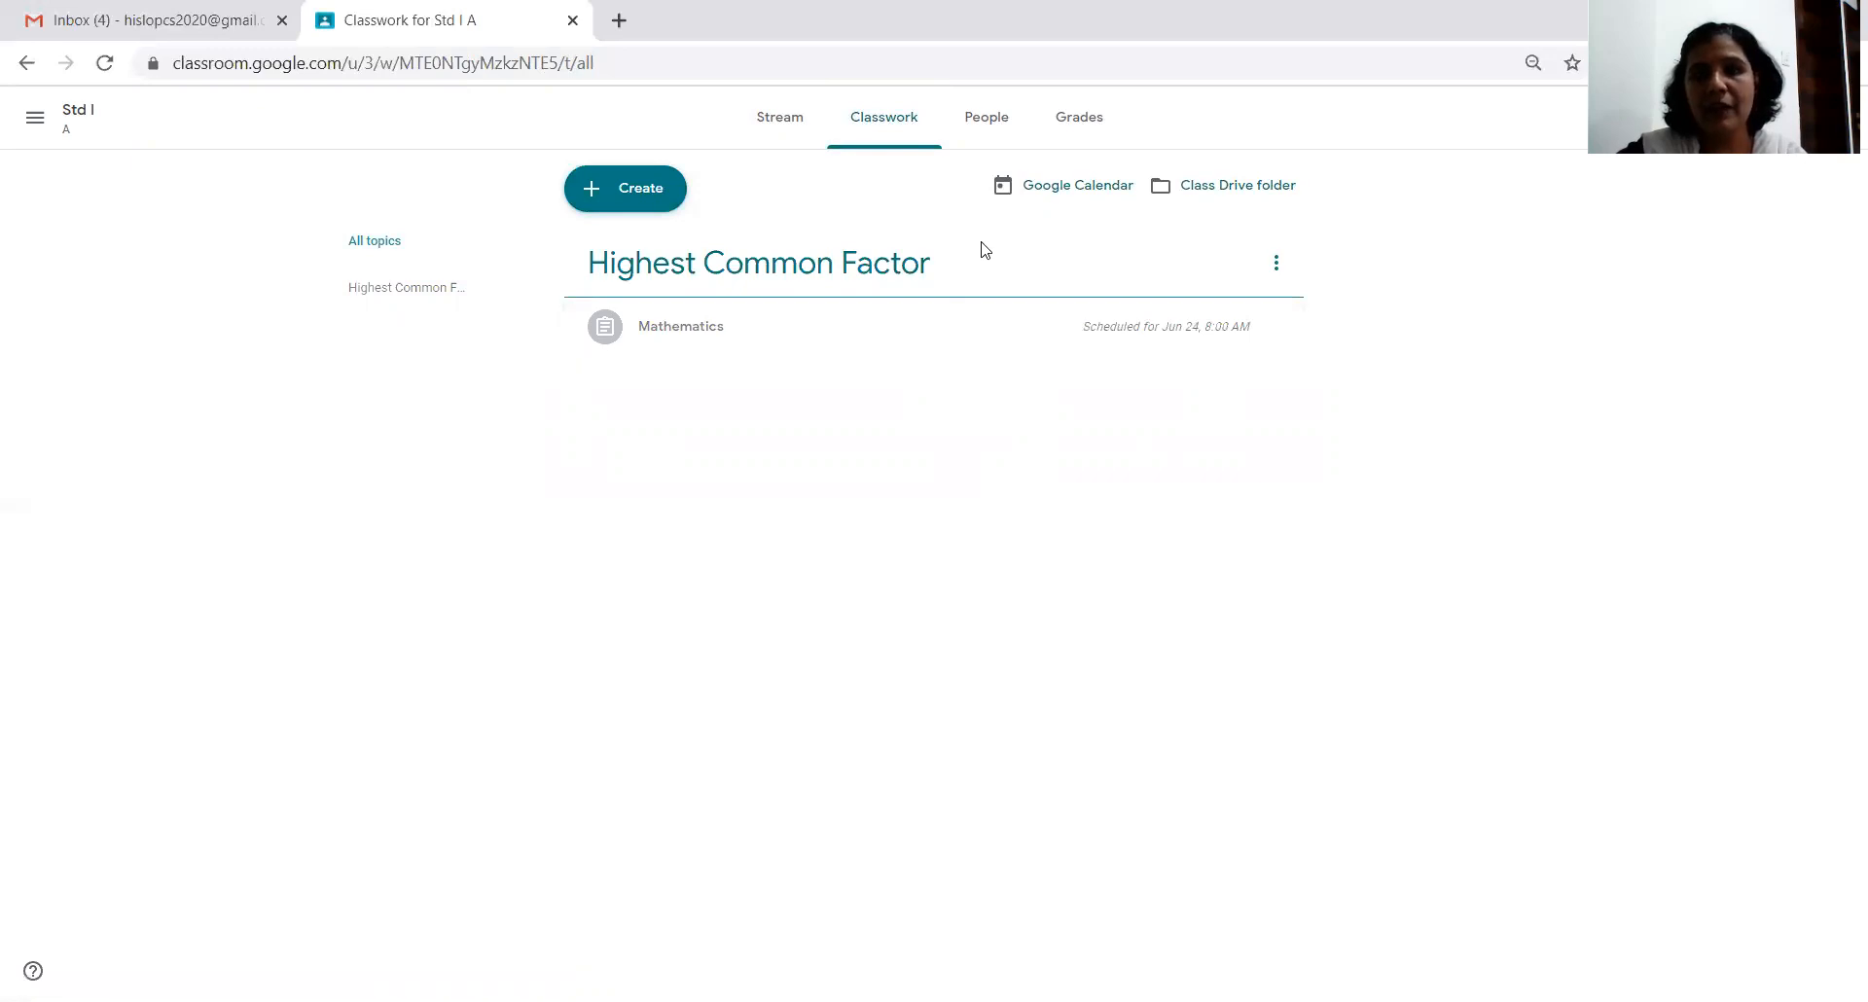
- Review the details of the scheduled Mathematics assignment and preview its attached presentation "Skill of introducing a lesson"
{"action": "left_click", "coordinate": [1165, 331]}
{"action": "left_click", "coordinate": [1165, 330]}
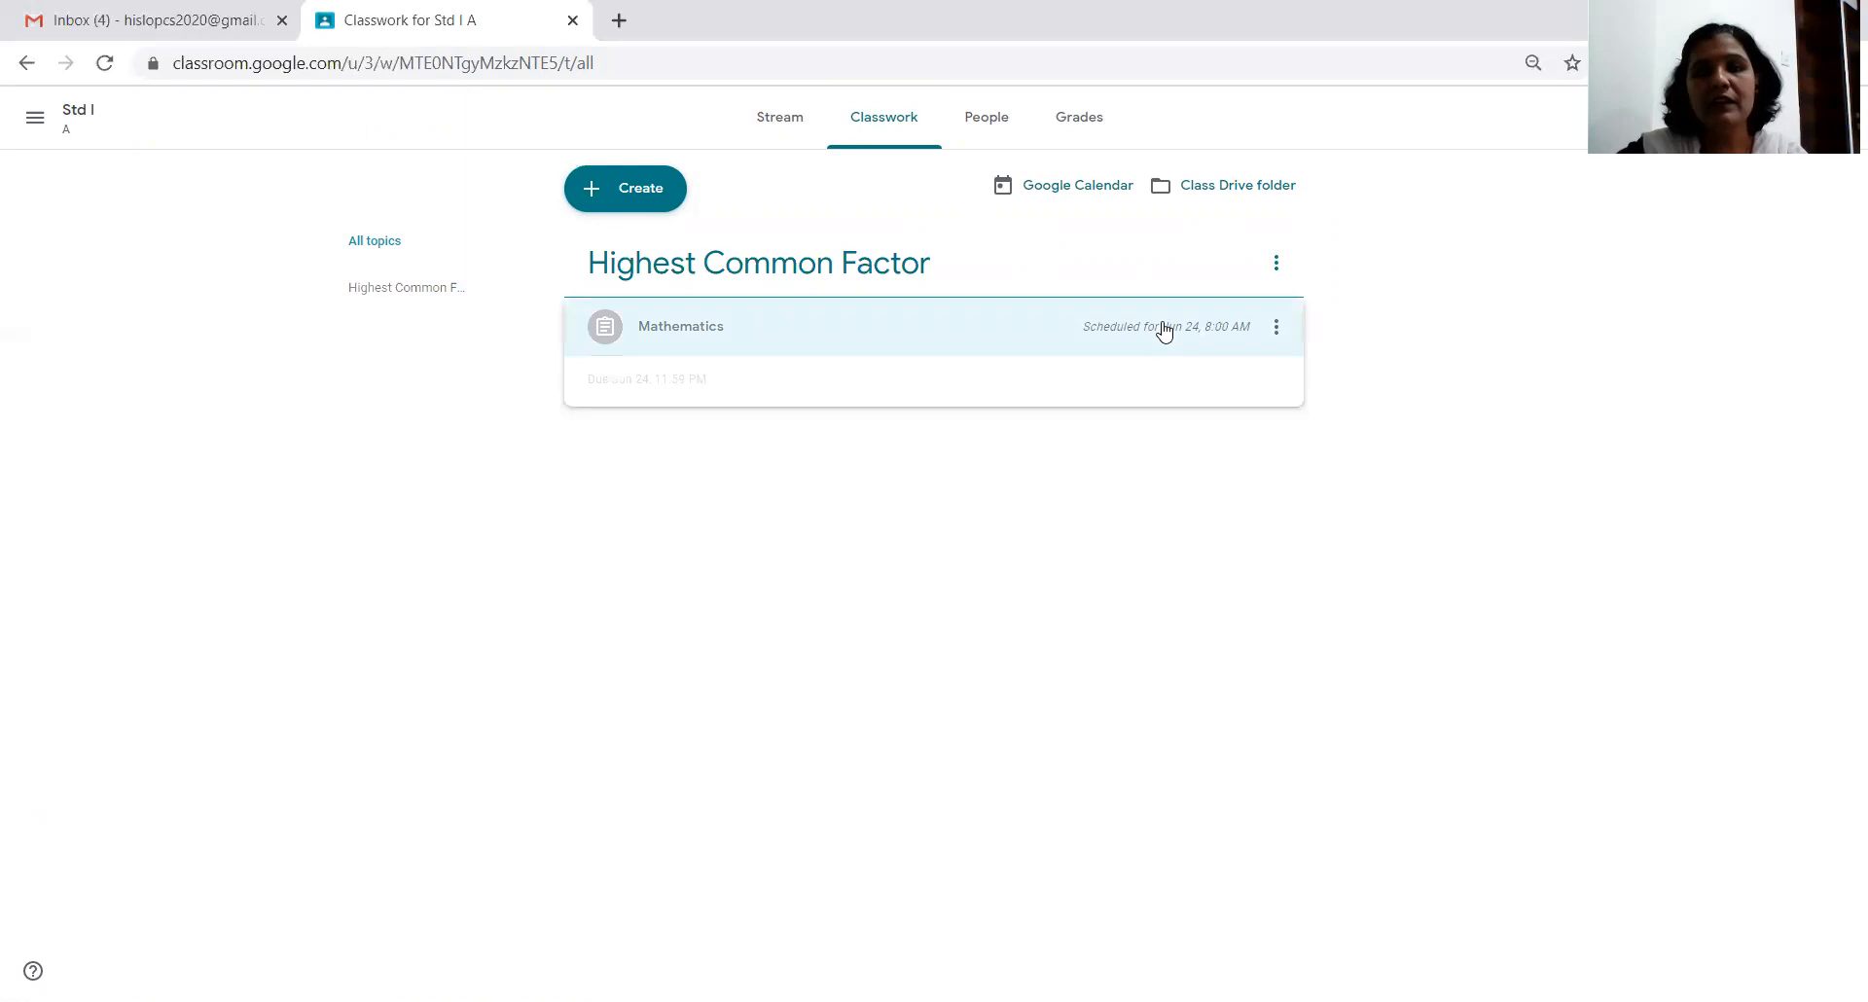
{"action": "left_click", "coordinate": [1165, 331]}
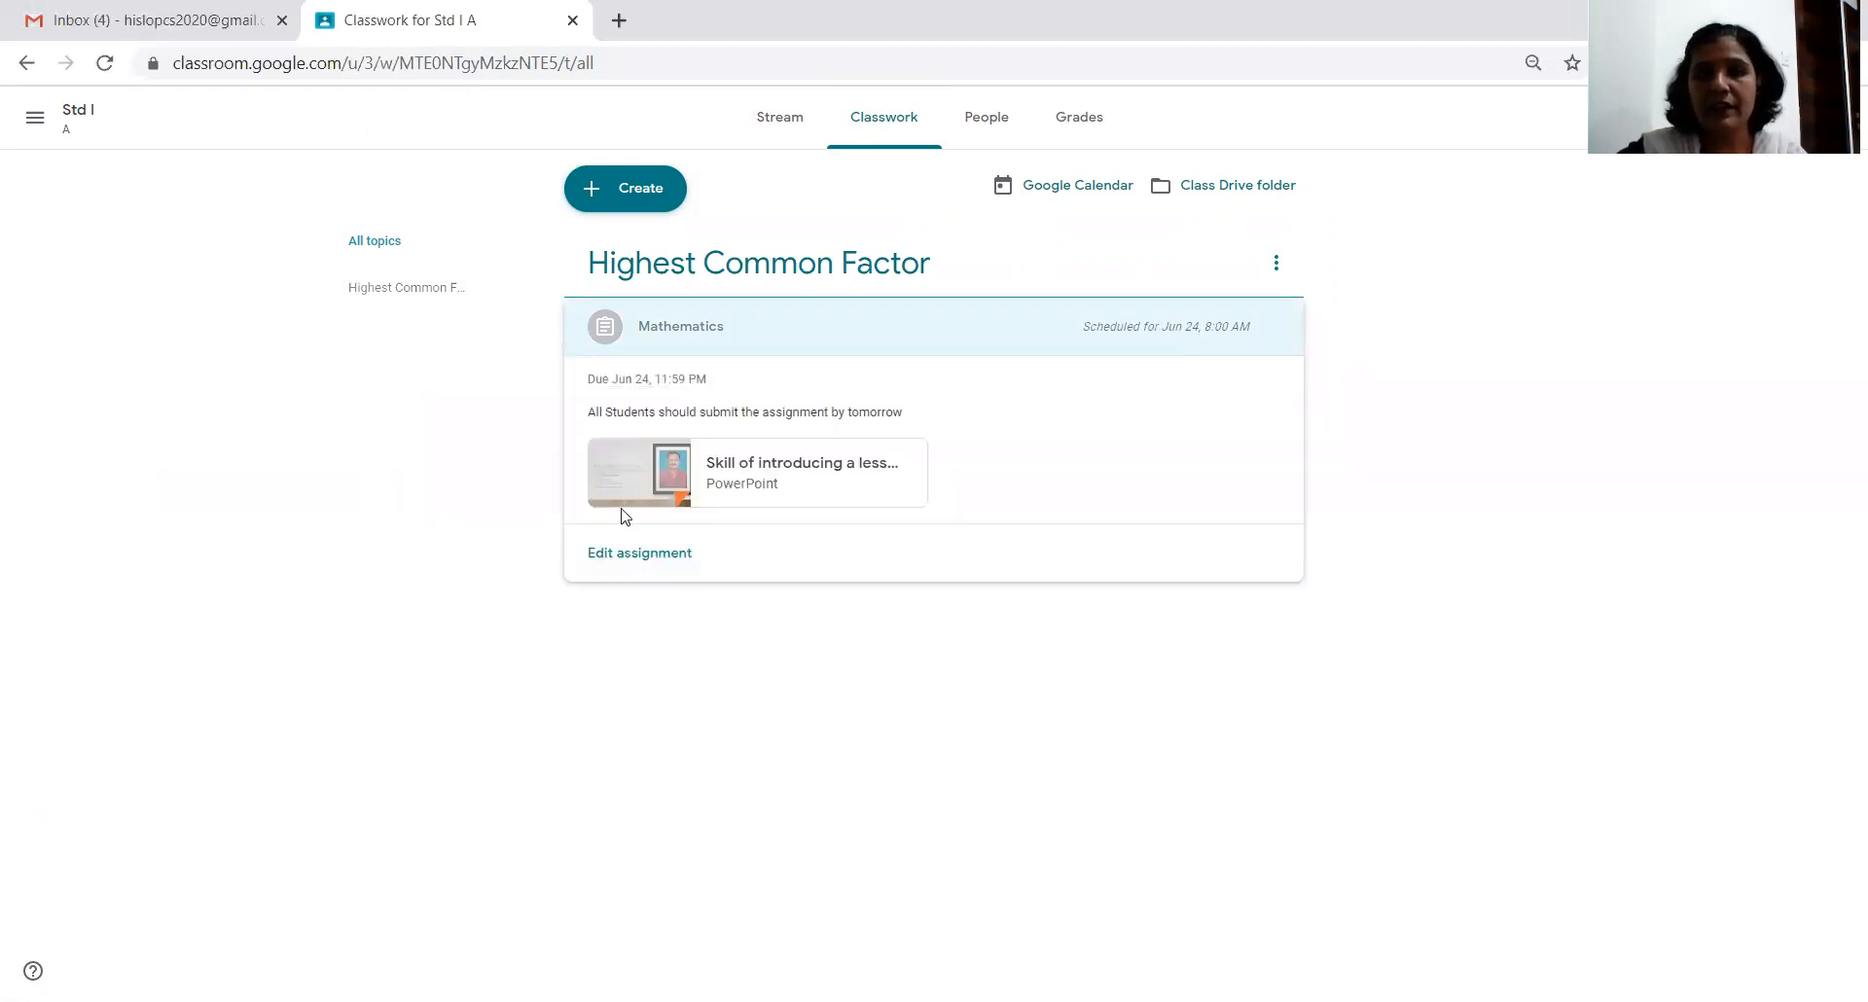
{"action": "left_click", "coordinate": [726, 471]}
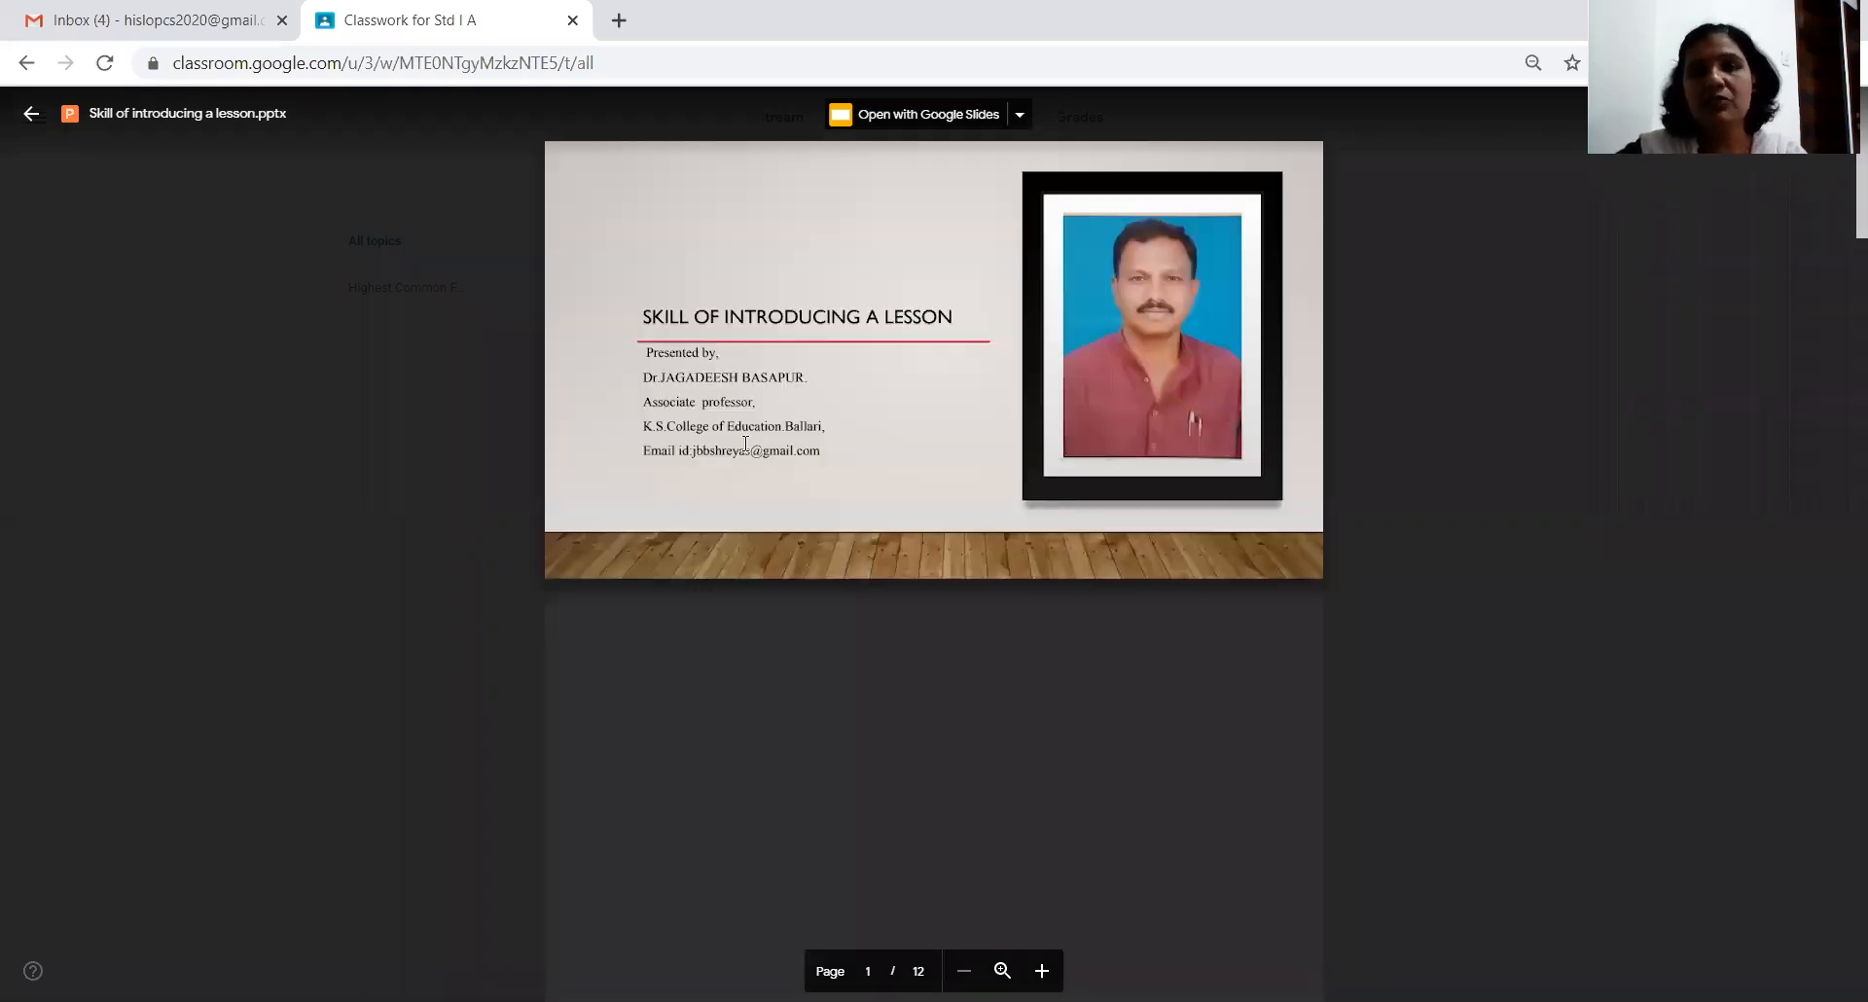
{"action": "left_click", "coordinate": [31, 113]}
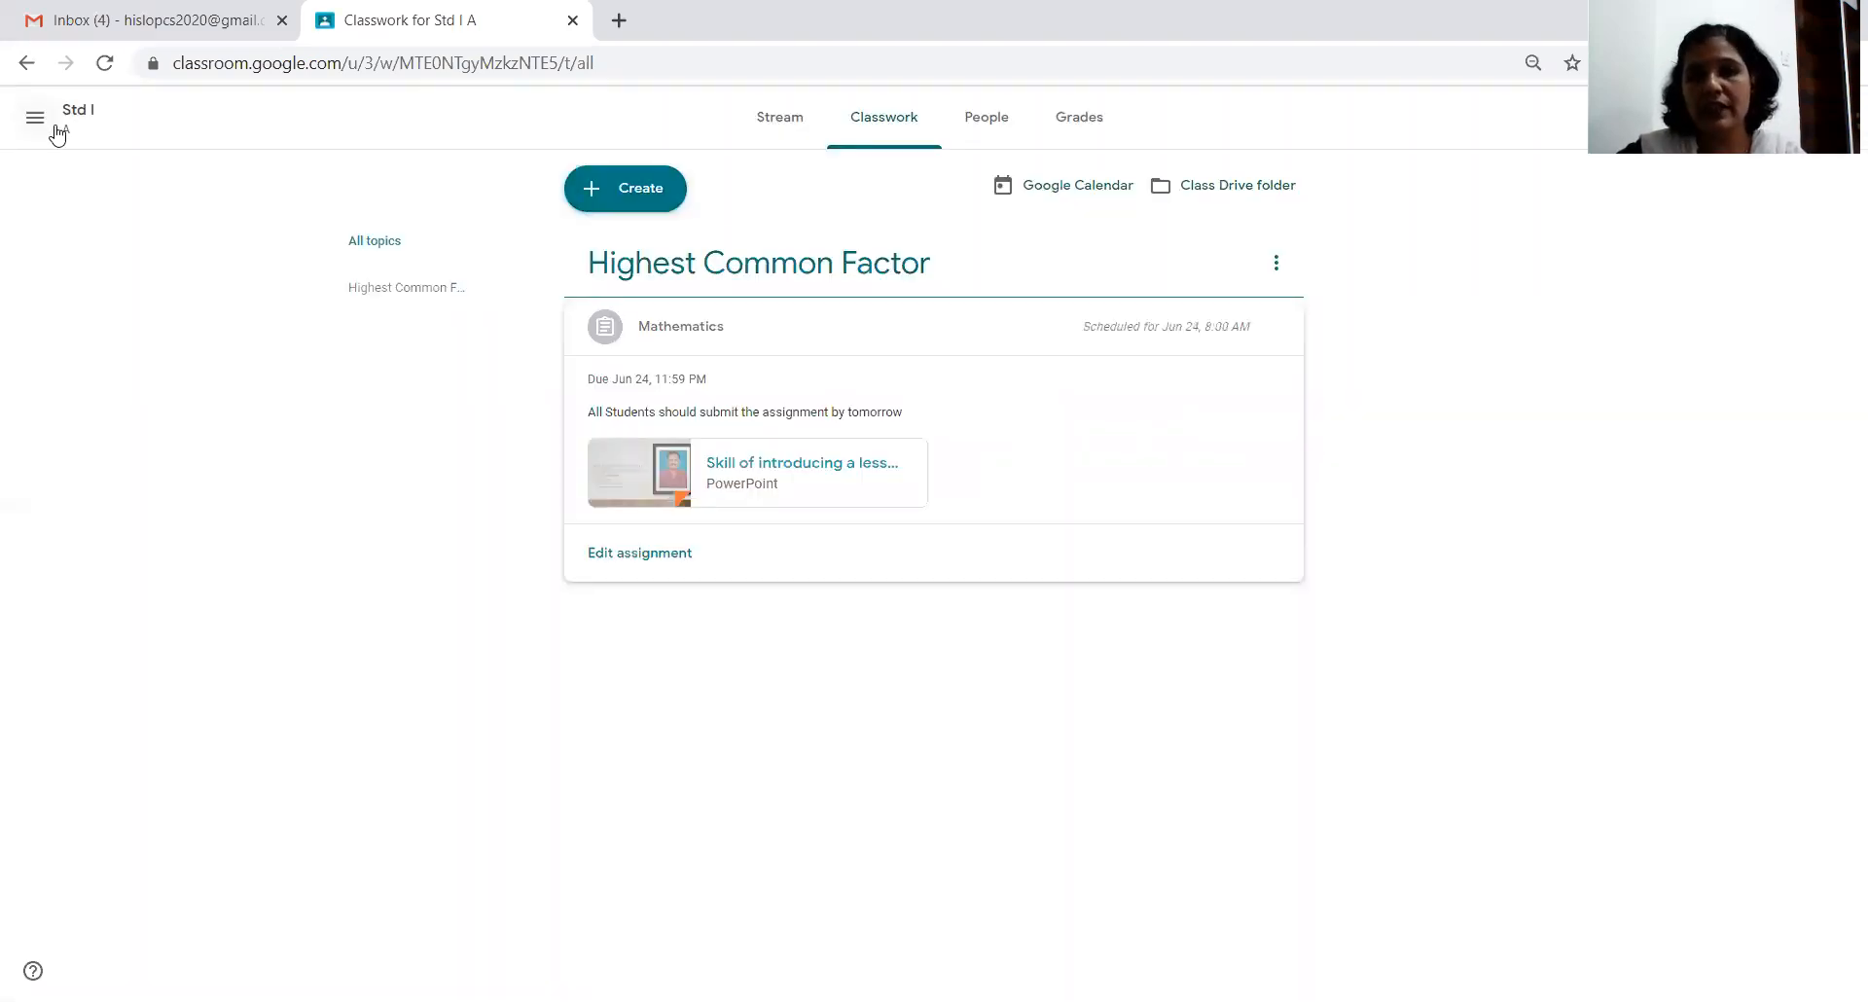